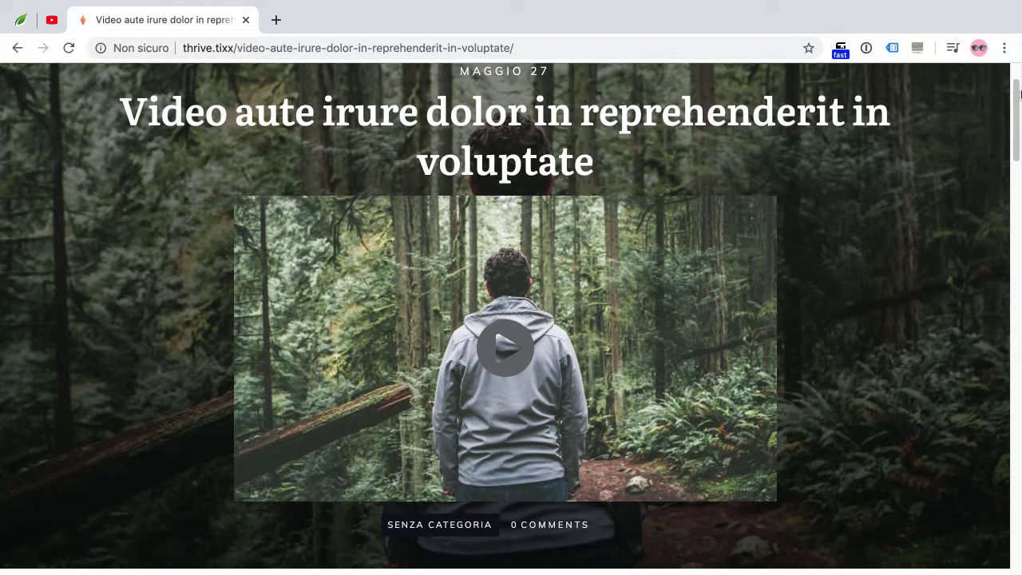
# Scroll down the 'Video aute irure dolor in reprehenderit in voluptate' demo post to its footer
pyautogui.scroll(-6, 1020, 95)
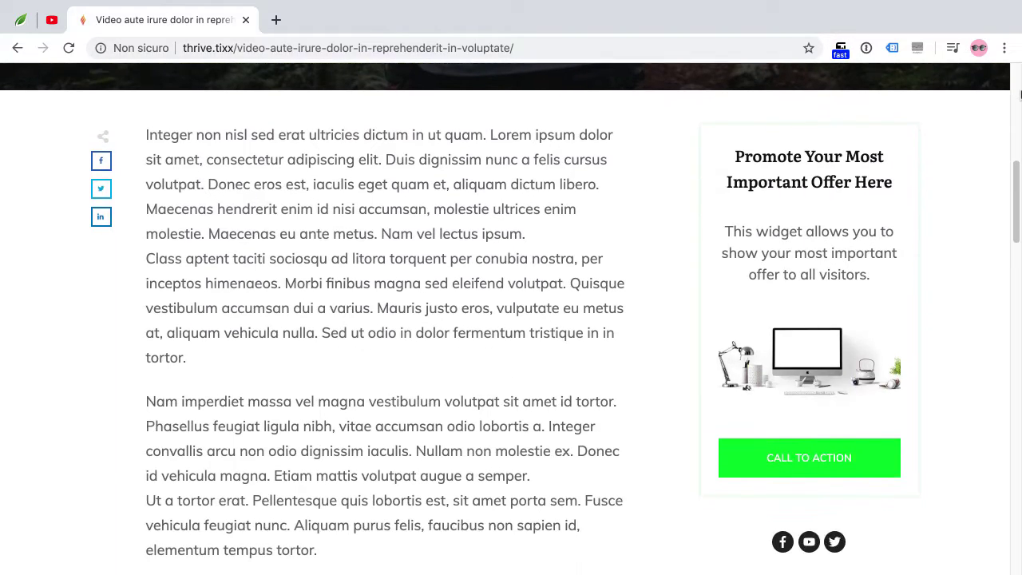
pyautogui.scroll(-6, 1020, 94)
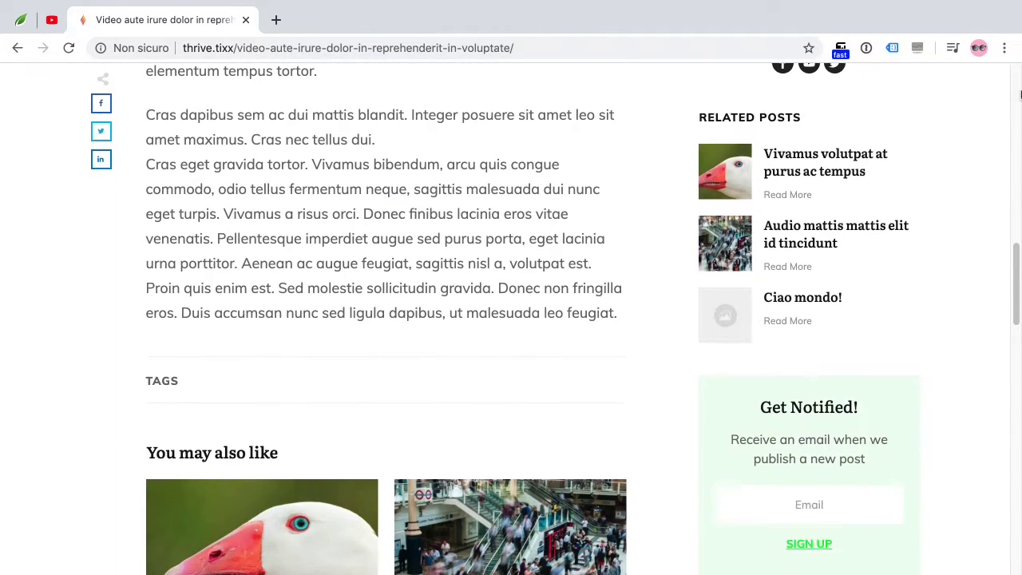
pyautogui.scroll(-6, 1020, 94)
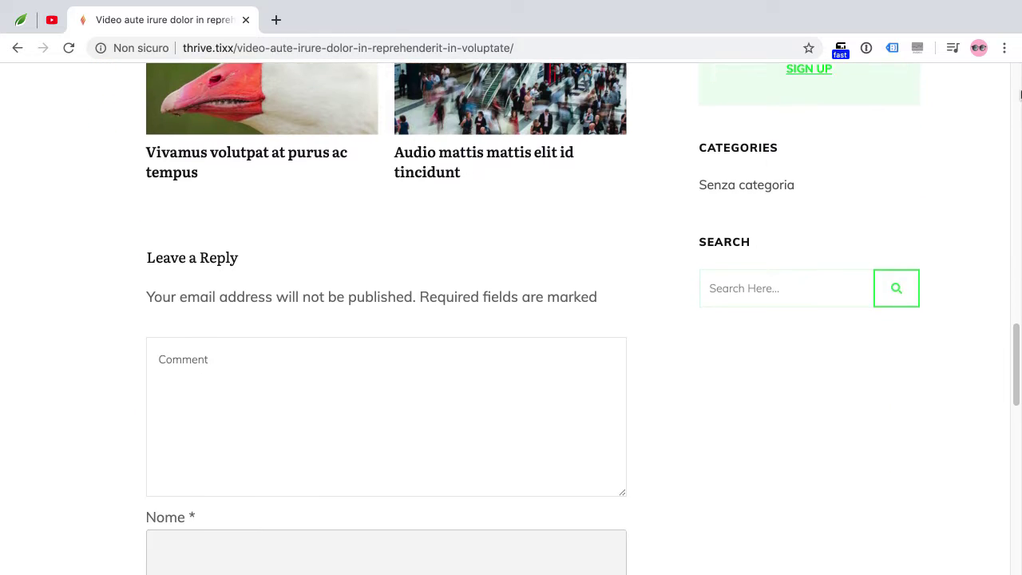
pyautogui.scroll(-6, 1020, 95)
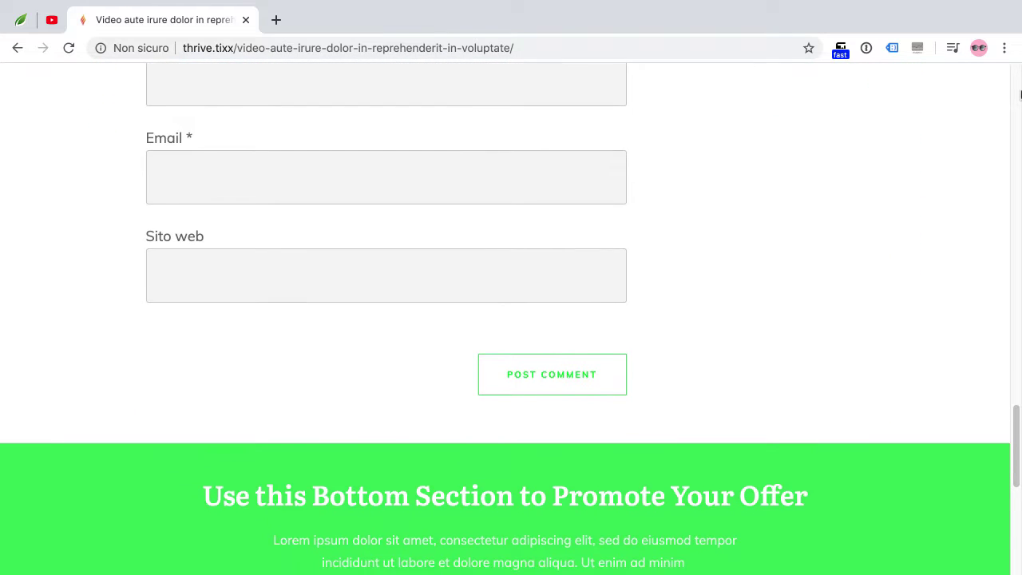
pyautogui.scroll(-2, 1020, 95)
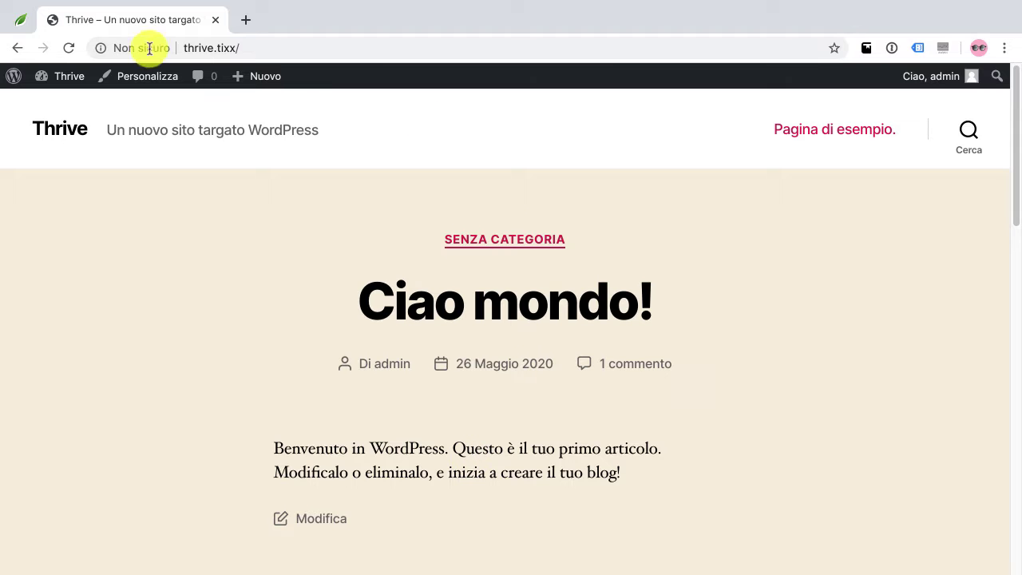
# Go from the WordPress admin dashboard to the empty installed plugins list, then to the Thrive Themes tab
pyautogui.moveTo(64, 84)
pyautogui.click(67, 106)
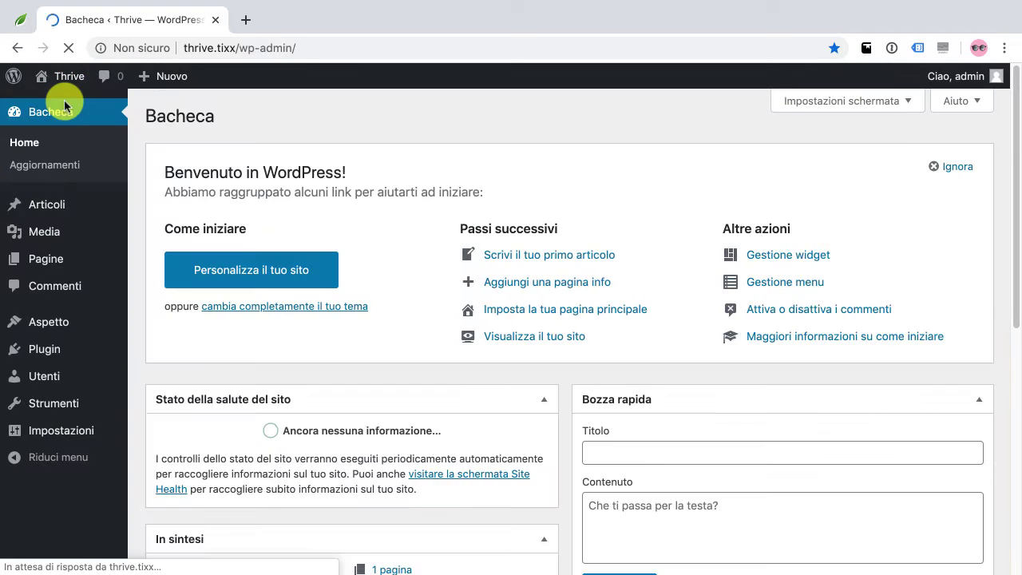
pyautogui.scroll(-3, 348, 341)
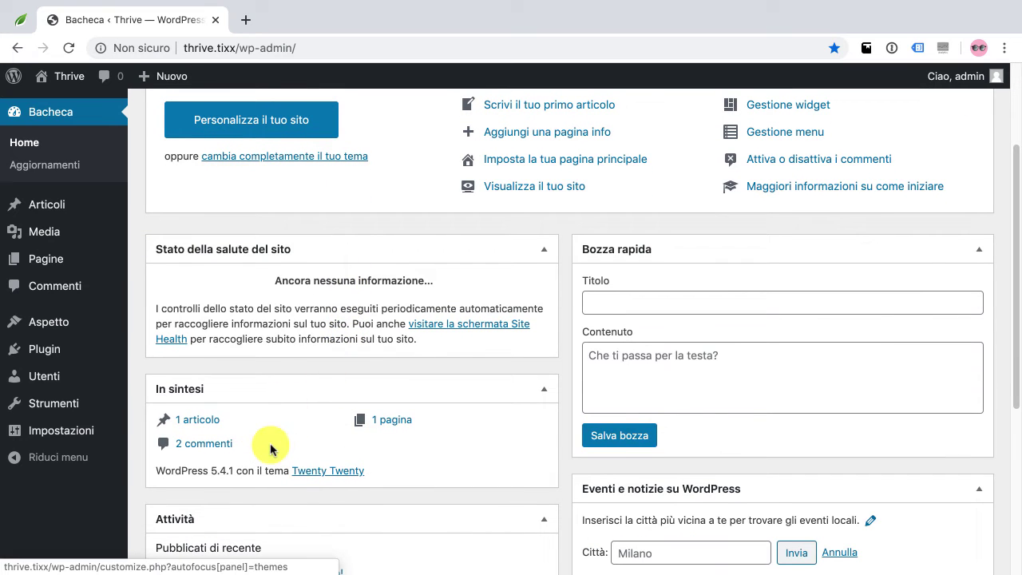
pyautogui.click(144, 352)
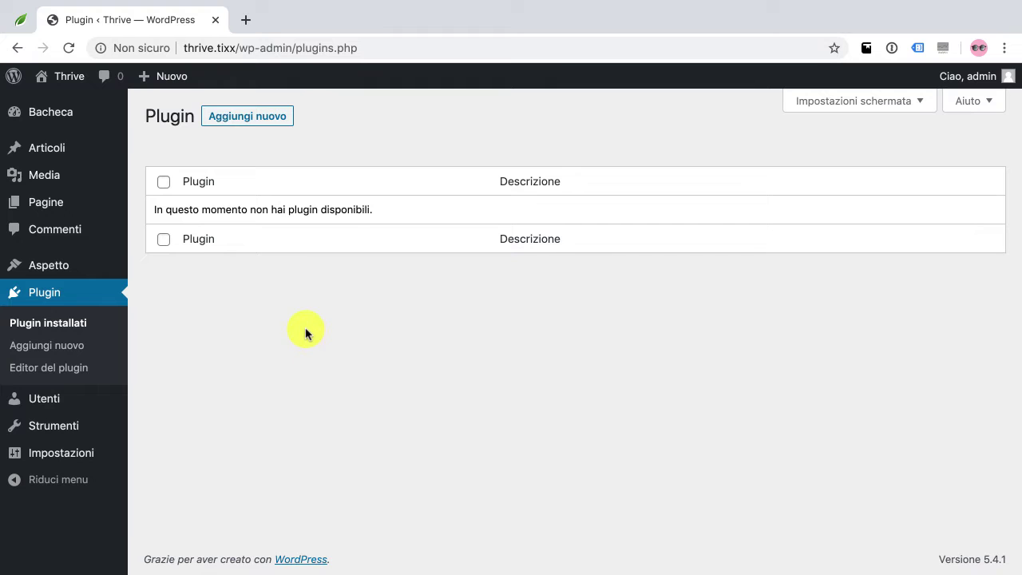
pyautogui.hotkey('ctrl', 'shift', 'Tab')
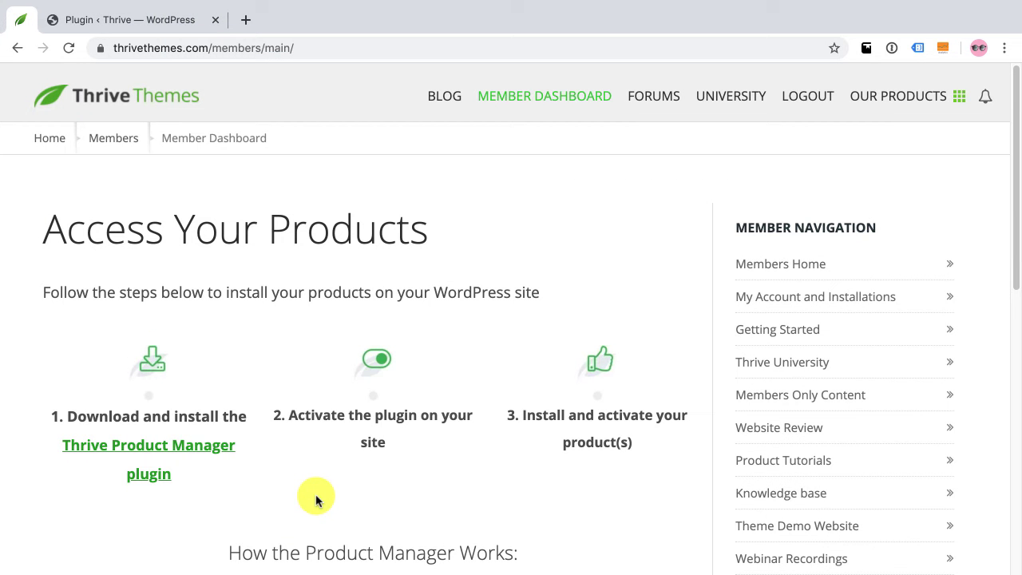
# Download thrive-product-manager-1.2.3.zip from the Thrive Themes member area and return to WordPress
pyautogui.click(171, 457)
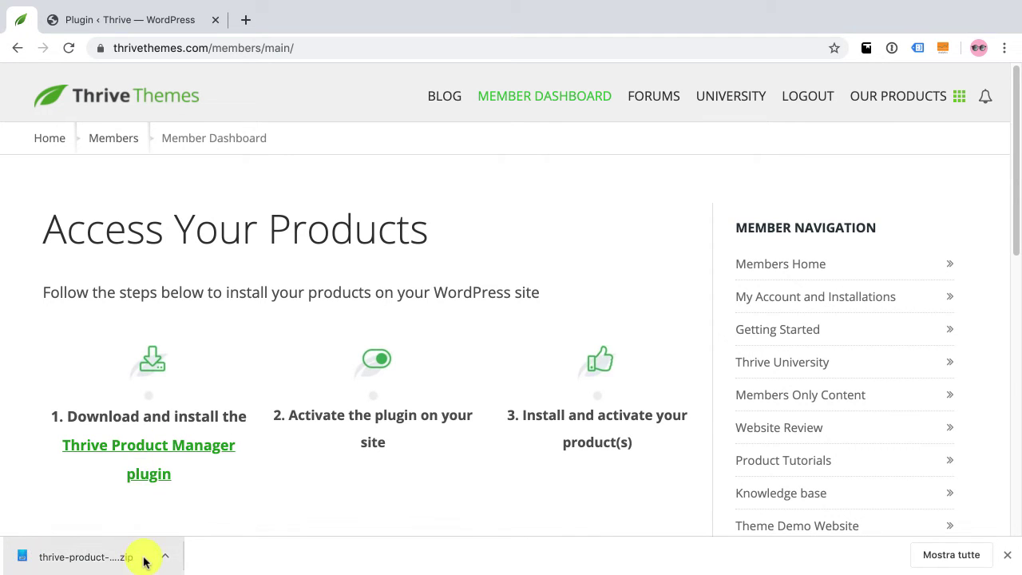
pyautogui.click(162, 31)
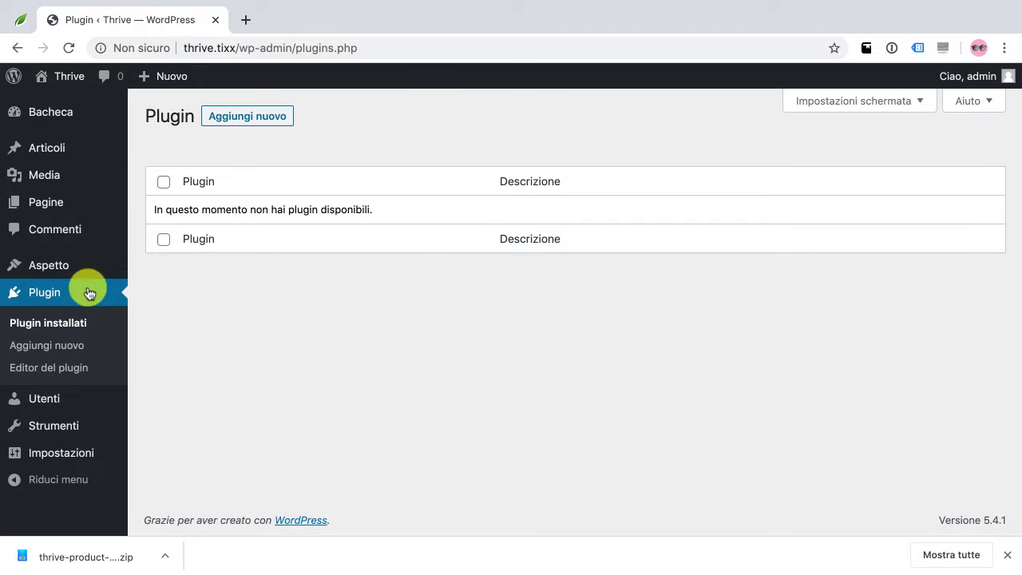
# Upload thrive-product-manager-1.2.3.zip through Add New plugin, install it and activate it
pyautogui.click(61, 354)
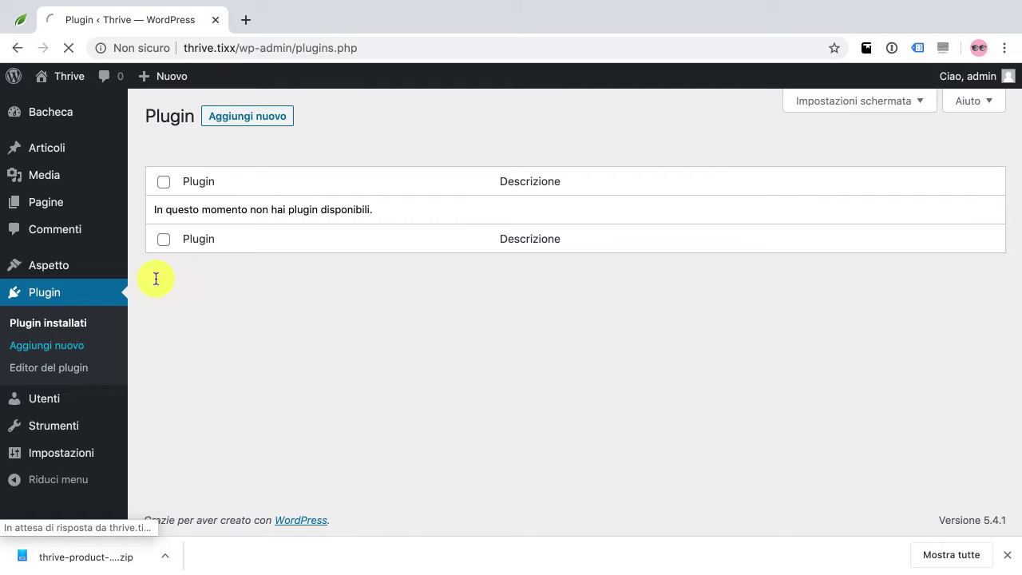
pyautogui.click(297, 116)
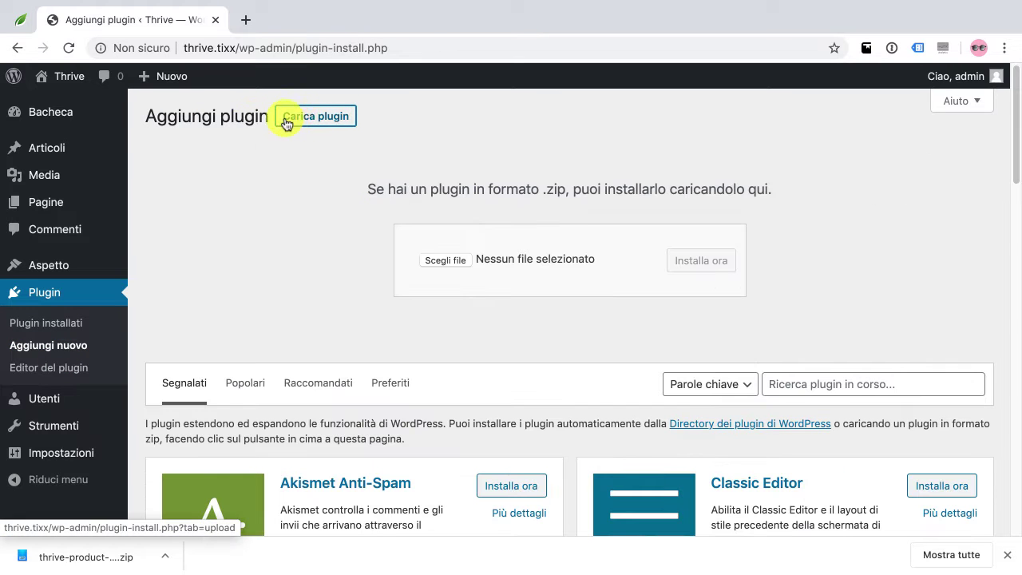
pyautogui.click(449, 260)
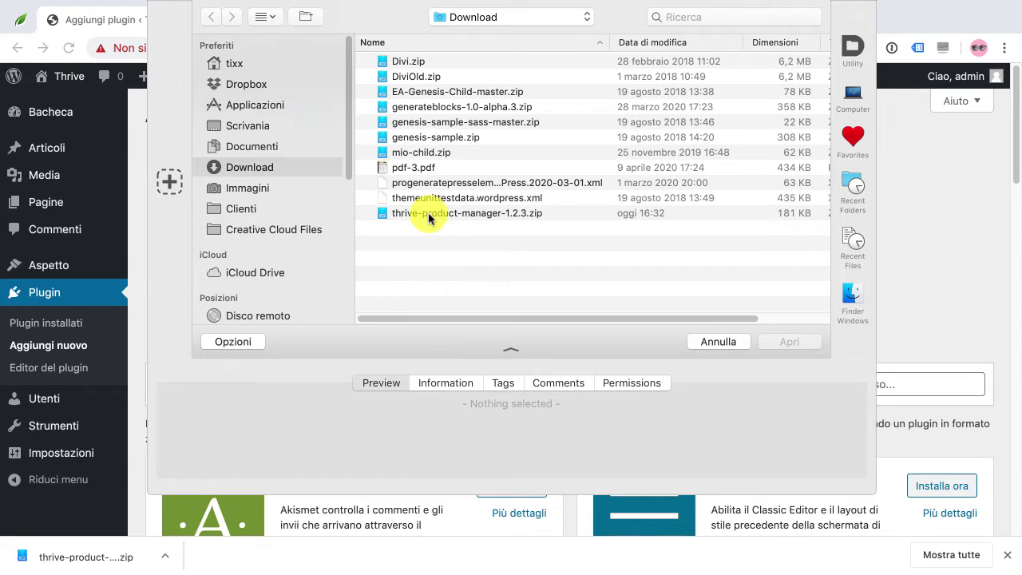
pyautogui.click(428, 214)
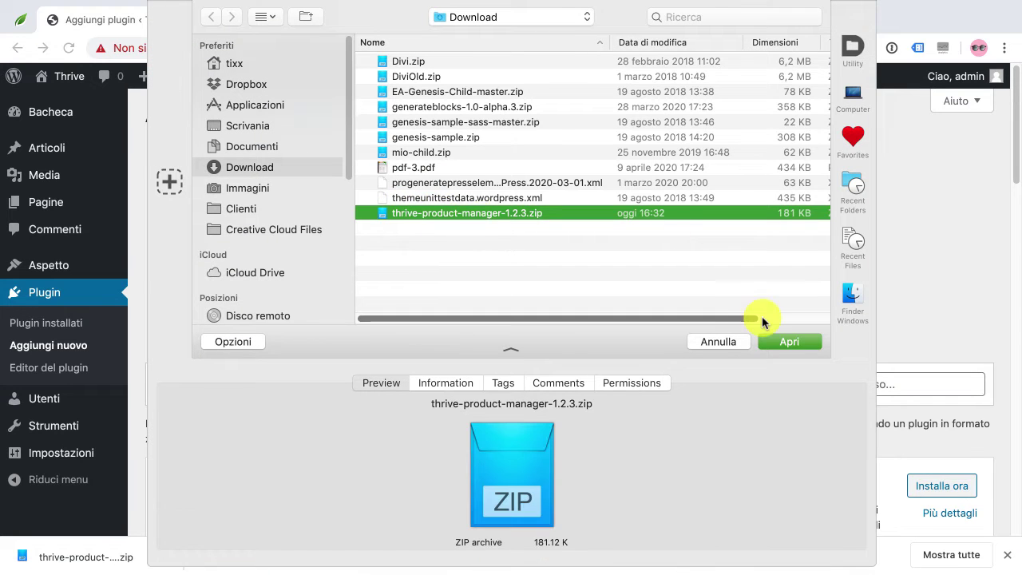
pyautogui.click(783, 344)
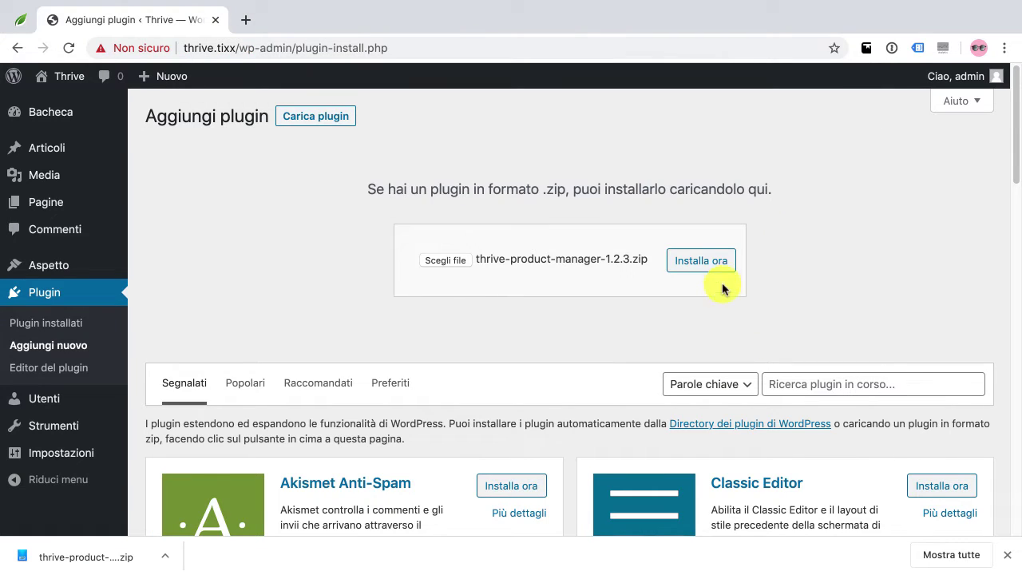
pyautogui.click(706, 264)
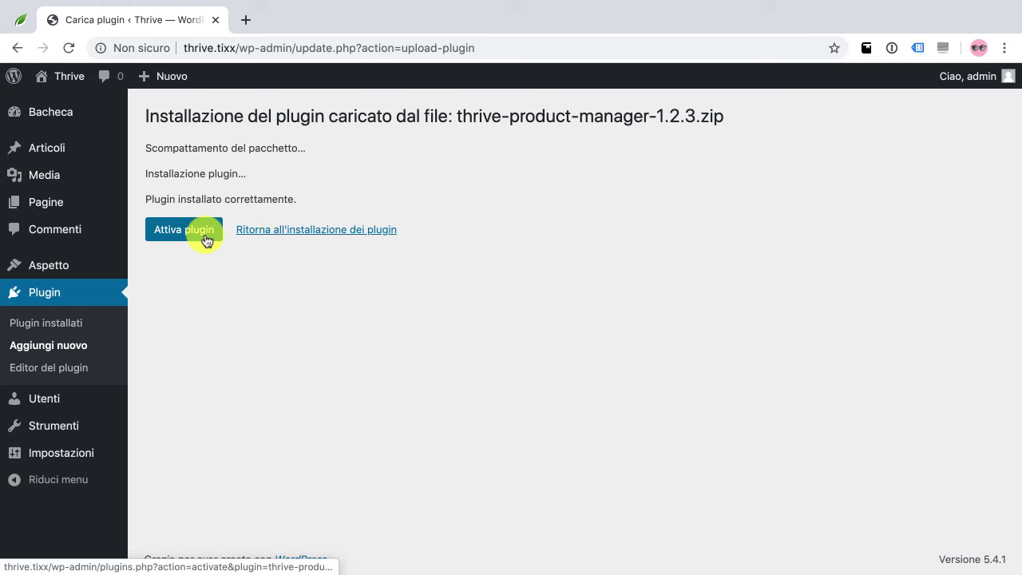
pyautogui.click(205, 238)
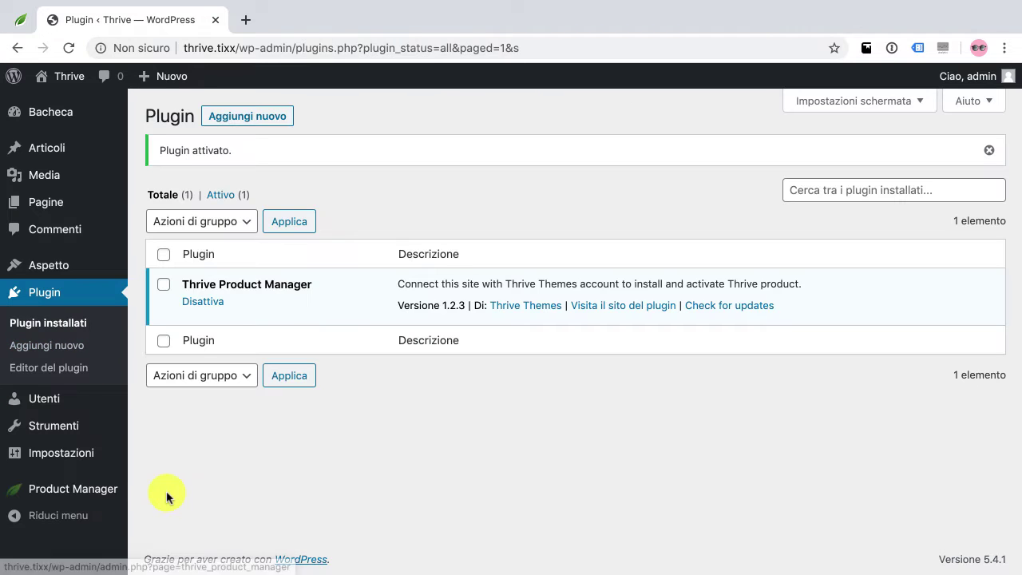
# Log into the Thrive Themes account from the Product Manager page to connect the site
pyautogui.click(105, 494)
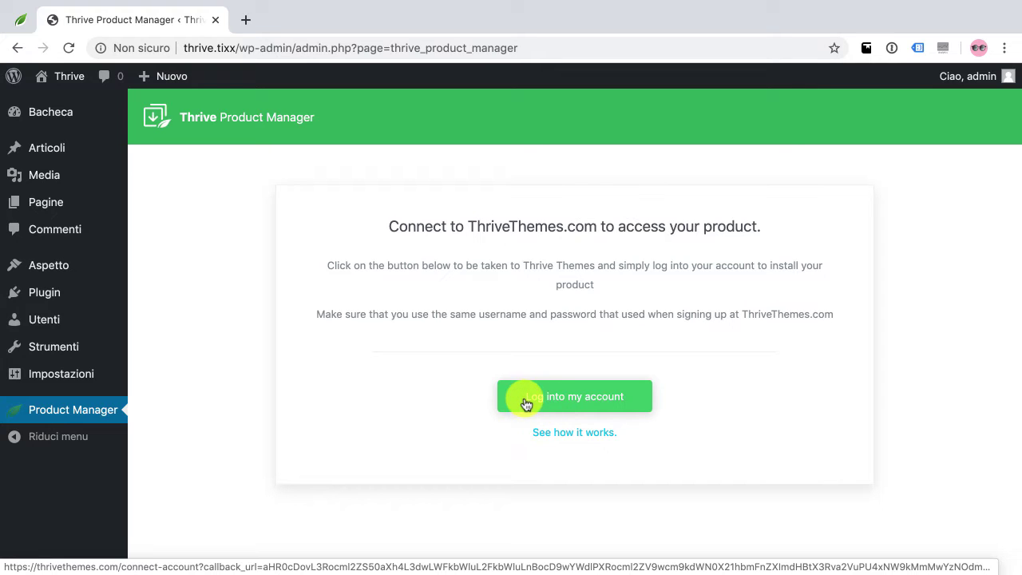
pyautogui.click(536, 401)
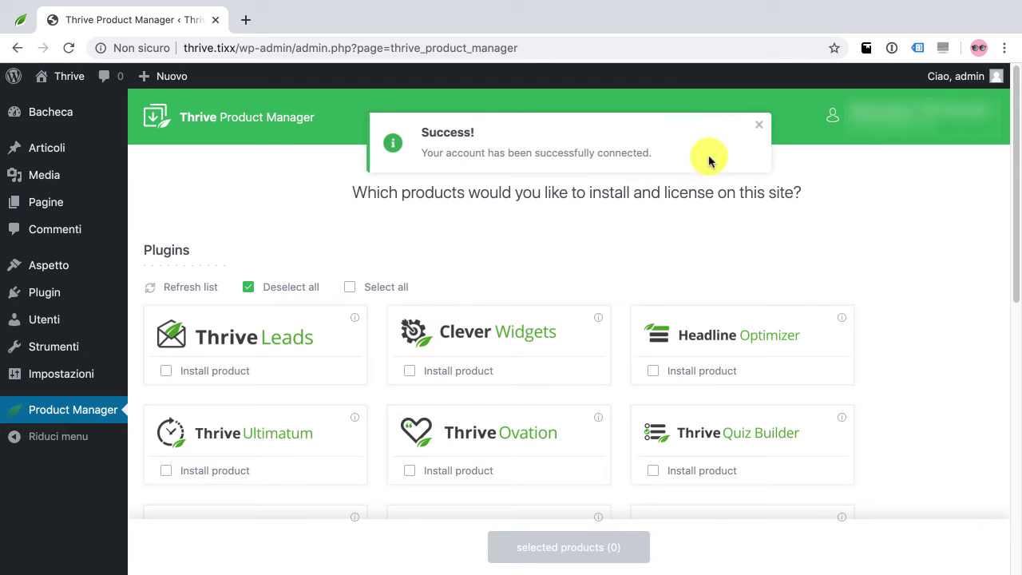
# Dismiss the connected notice, tick the Shapeshift theme under Thrive Theme Builder Themes and license it
pyautogui.click(758, 125)
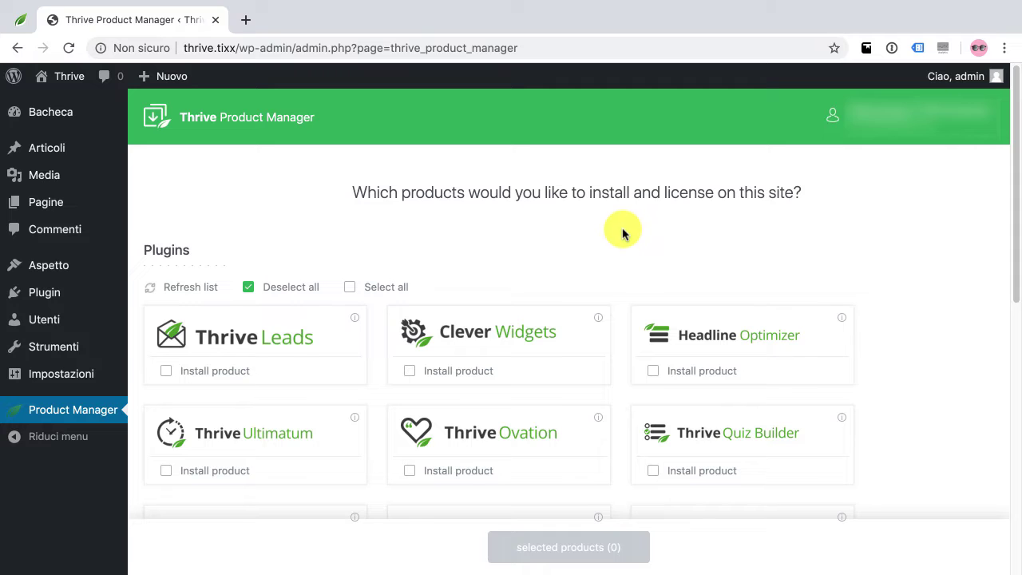
pyautogui.scroll(-5, 623, 233)
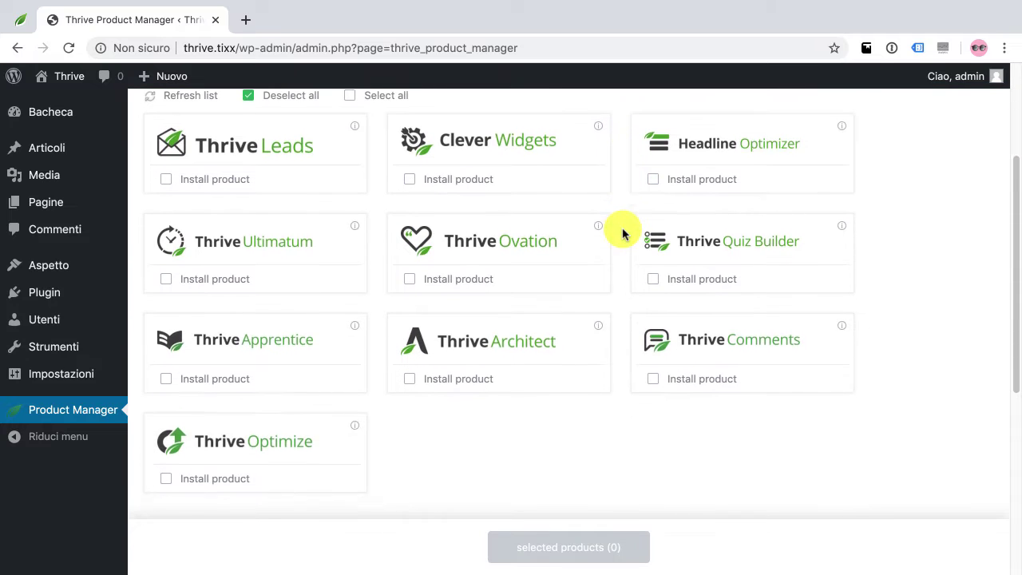
pyautogui.scroll(-5, 623, 233)
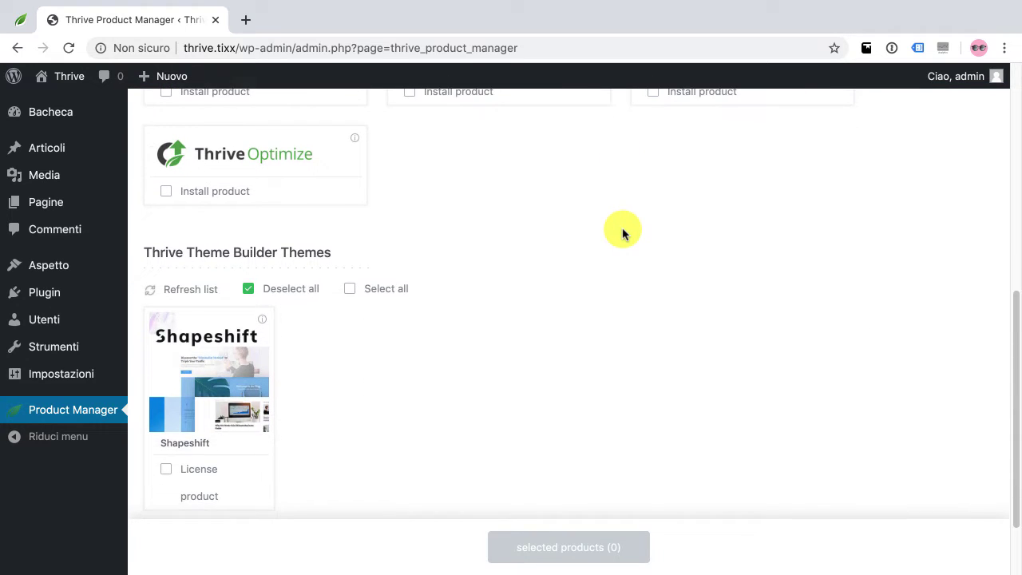
pyautogui.scroll(-1, 623, 231)
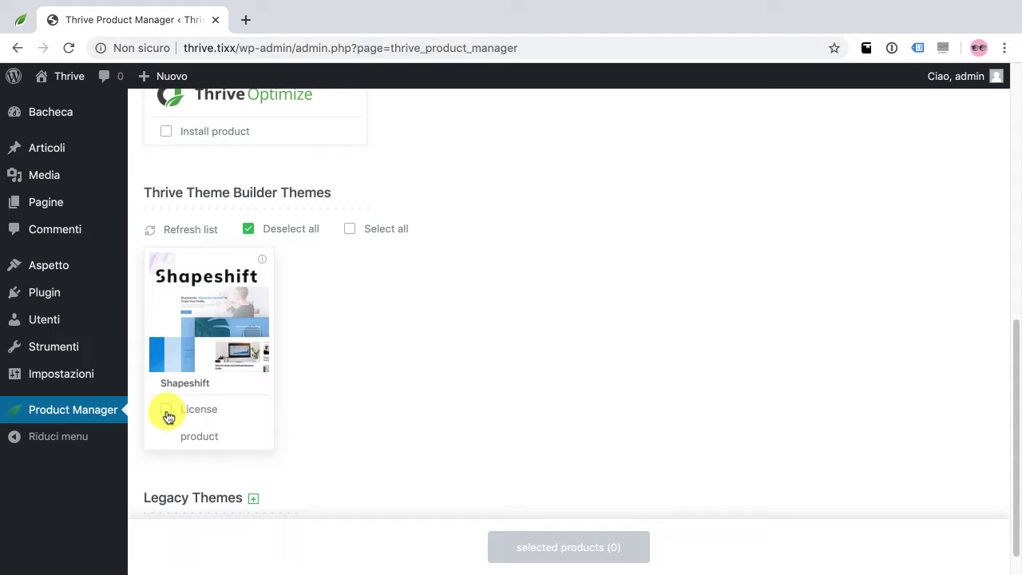
pyautogui.click(166, 411)
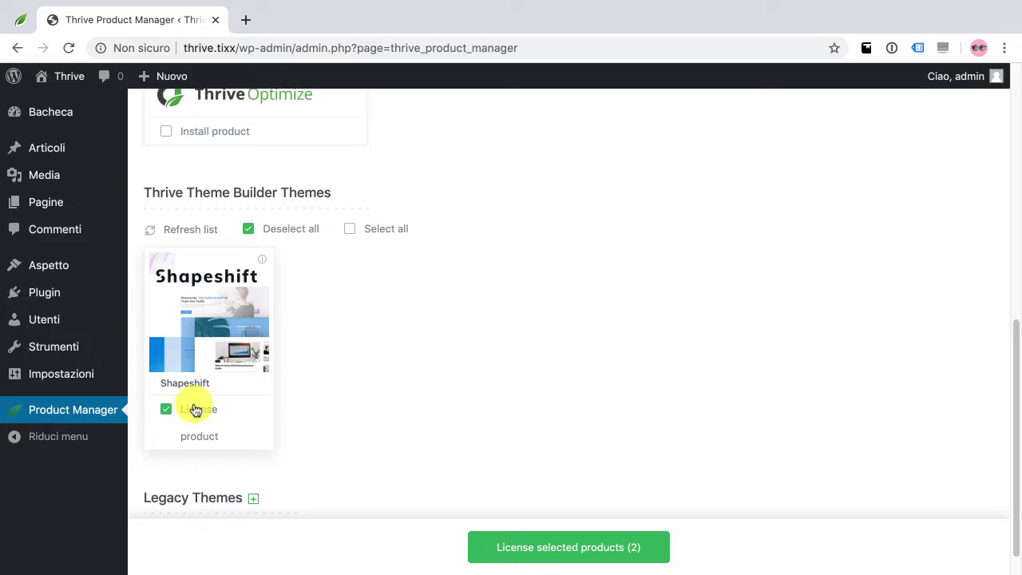
pyautogui.click(524, 550)
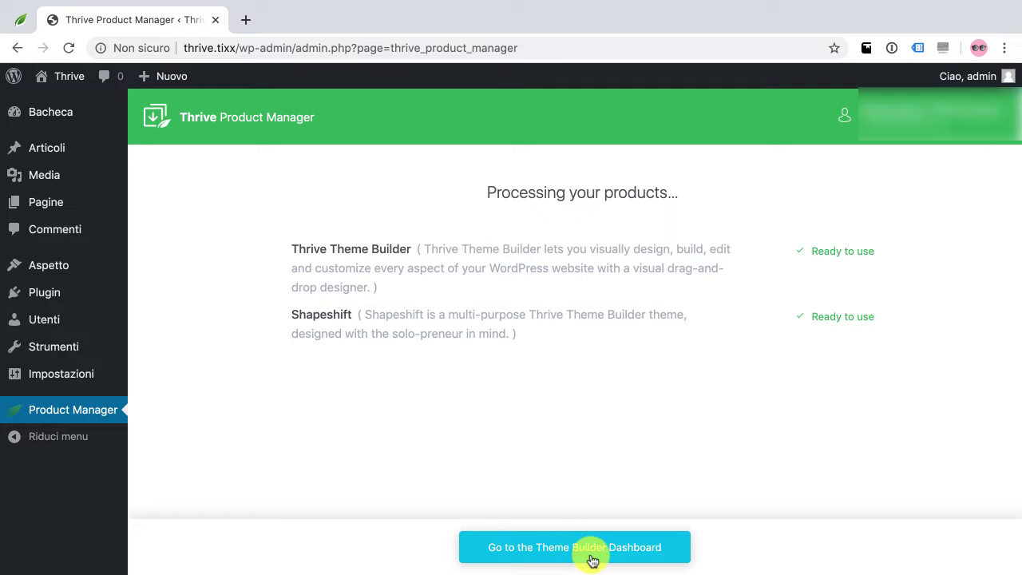
# Open the Theme Builder dashboard and start the Site Wizard for the Shapeshift Theme
pyautogui.click(581, 560)
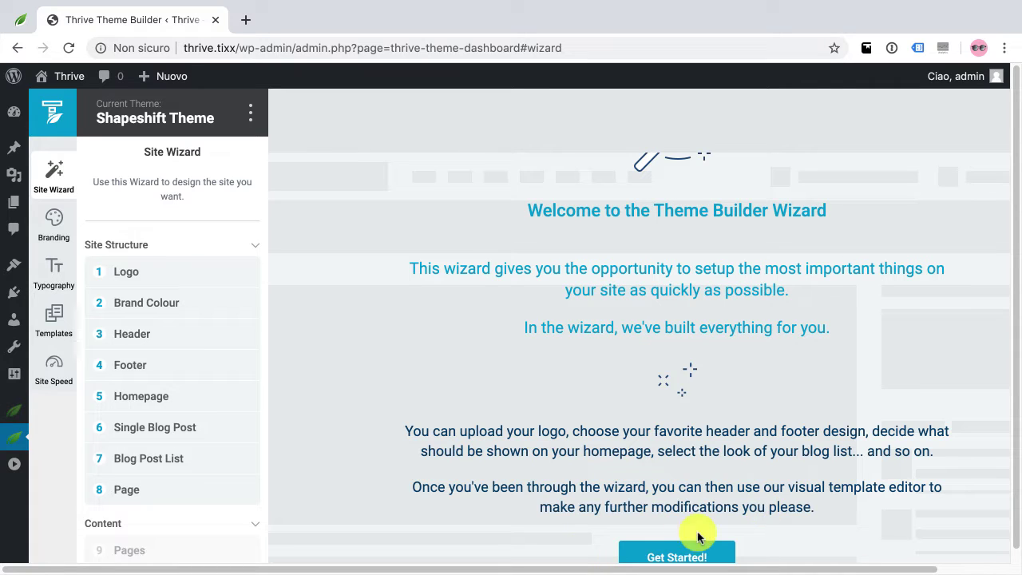
pyautogui.click(707, 559)
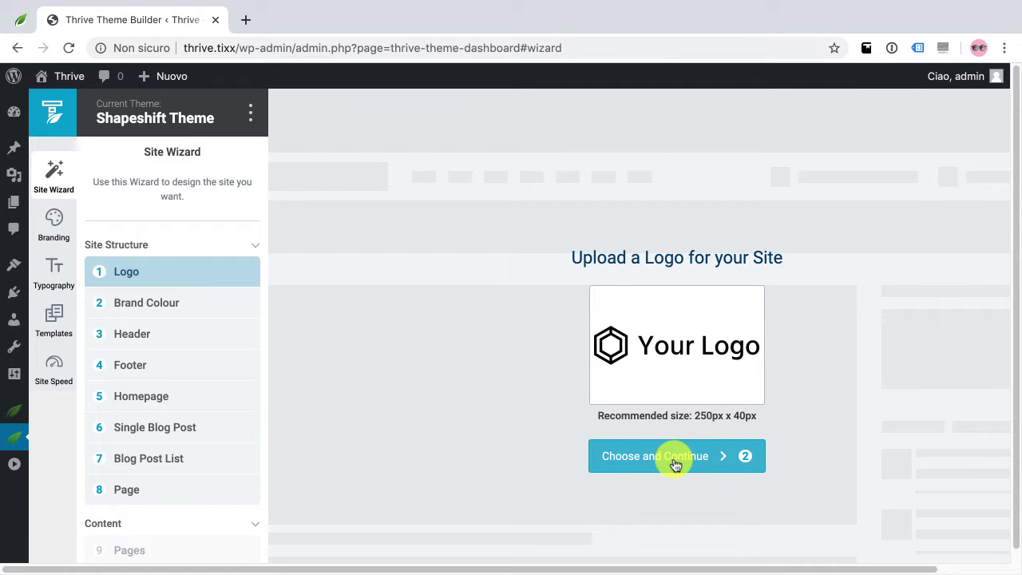
# Keep the default logo, set the brand colour to bright green #06e216, and continue
pyautogui.click(675, 461)
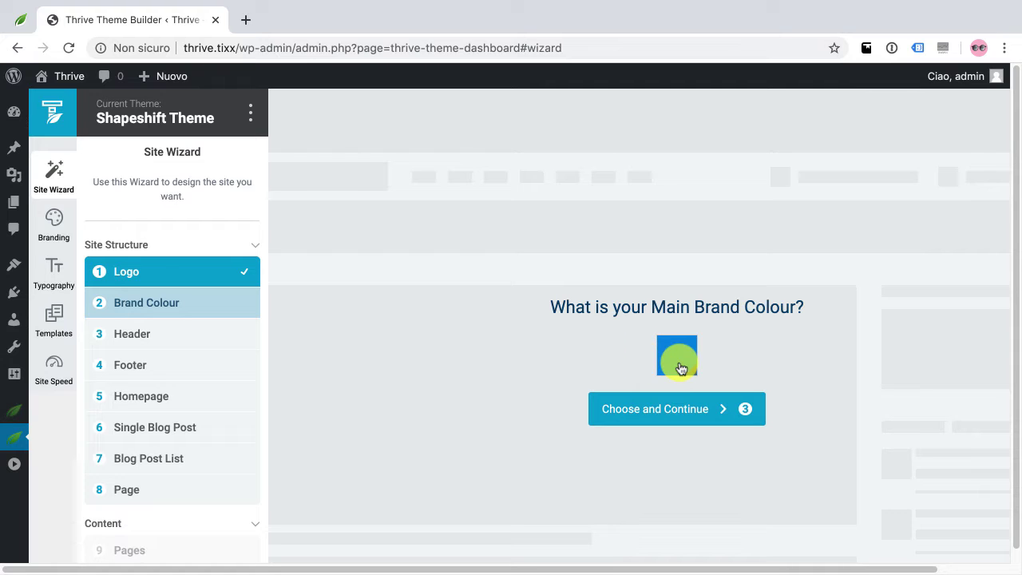
pyautogui.click(679, 355)
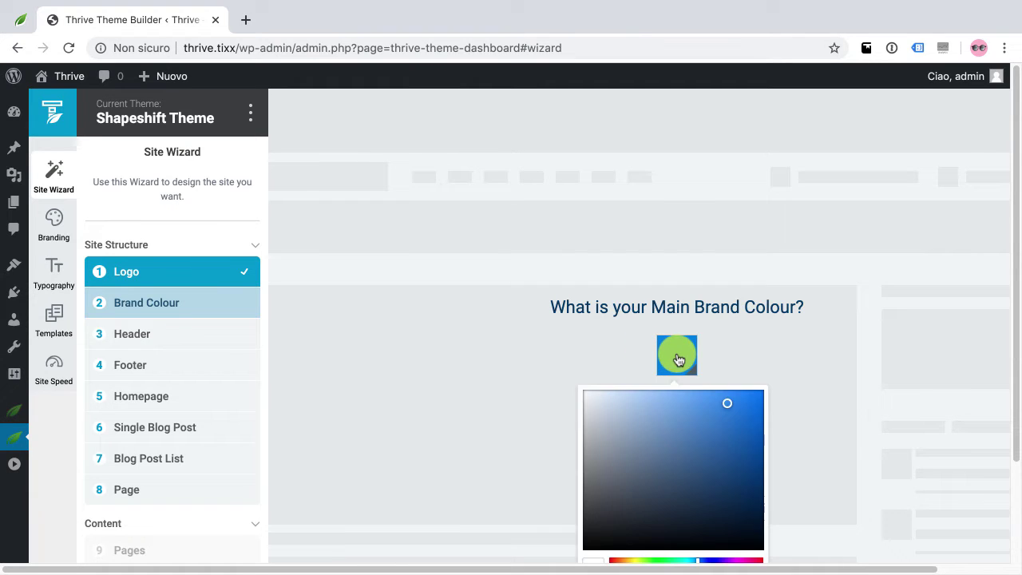
pyautogui.scroll(-1, 773, 382)
pyautogui.scroll(-1, 680, 420)
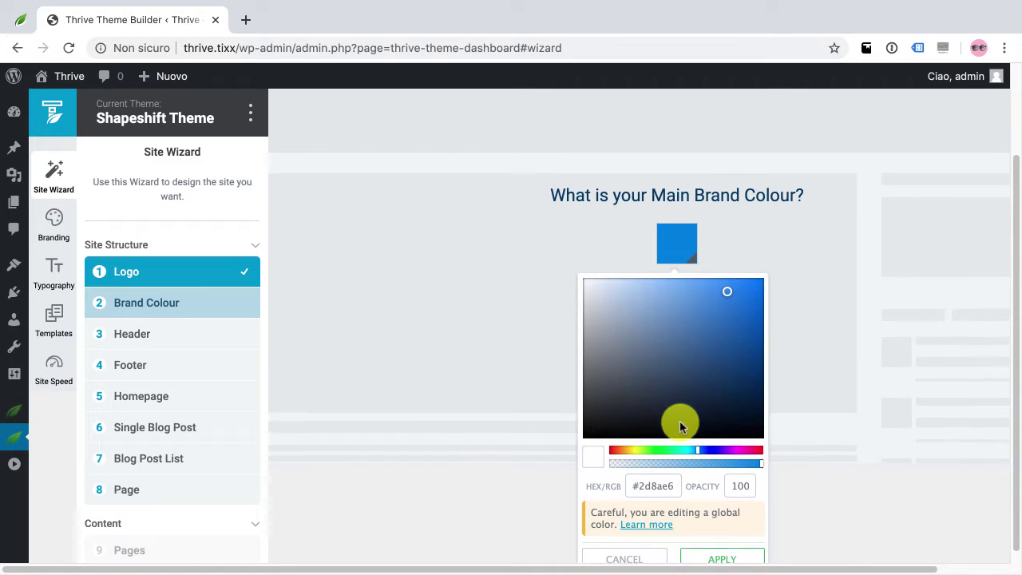
pyautogui.moveTo(671, 369); pyautogui.dragTo(718, 312)
pyautogui.moveTo(691, 443); pyautogui.dragTo(664, 444)
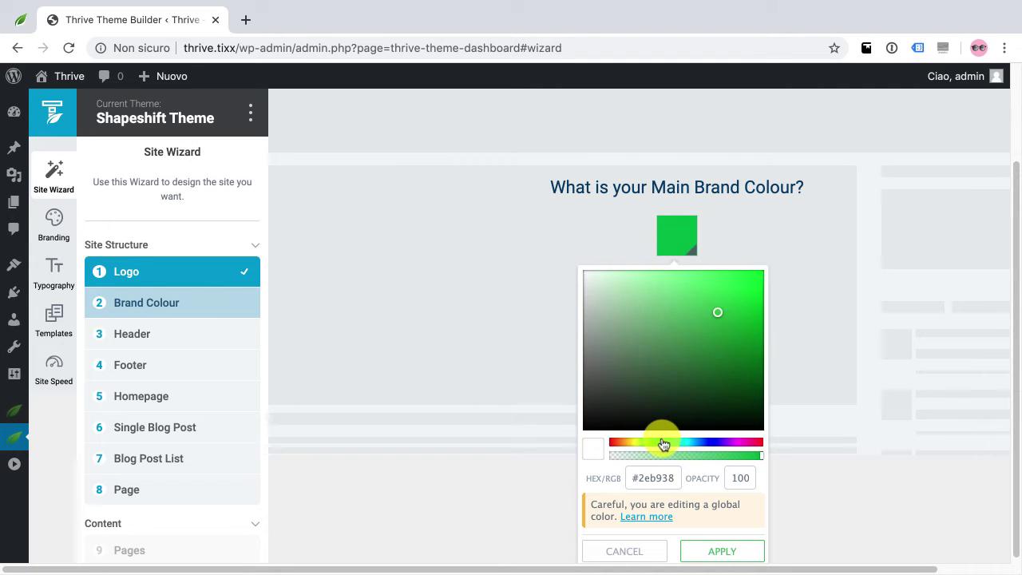
pyautogui.moveTo(689, 365); pyautogui.dragTo(760, 294)
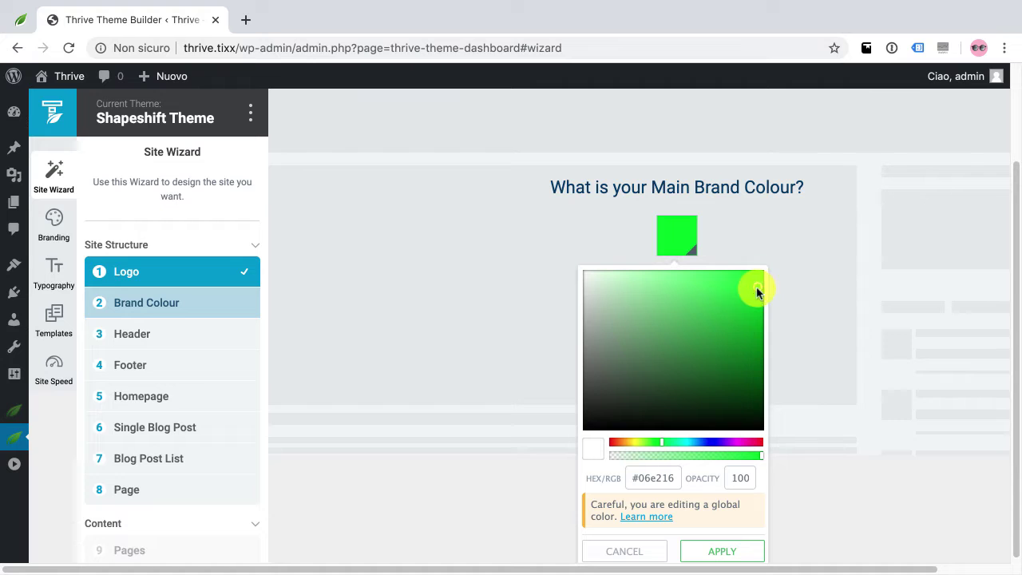
pyautogui.click(732, 558)
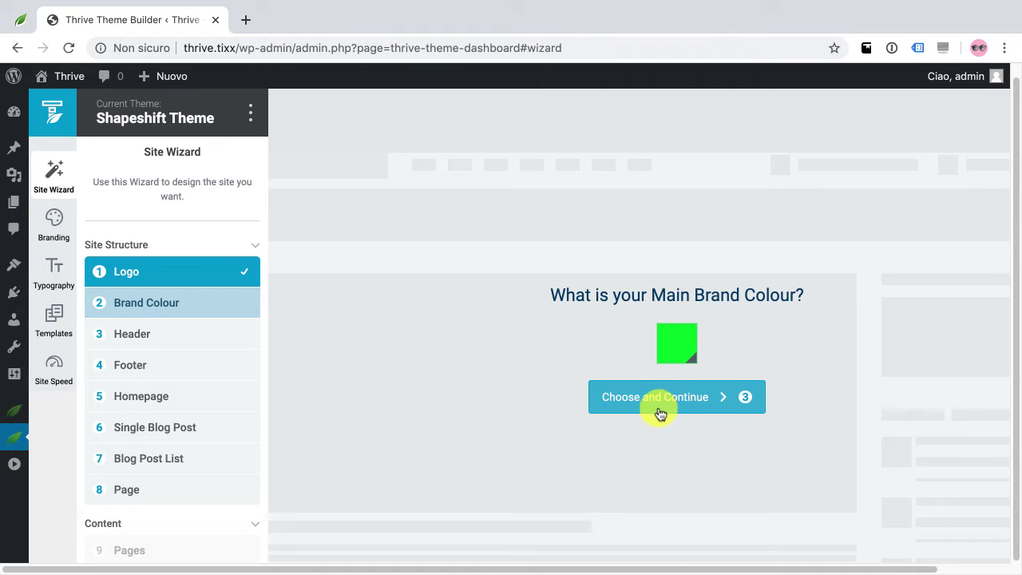
pyautogui.click(658, 412)
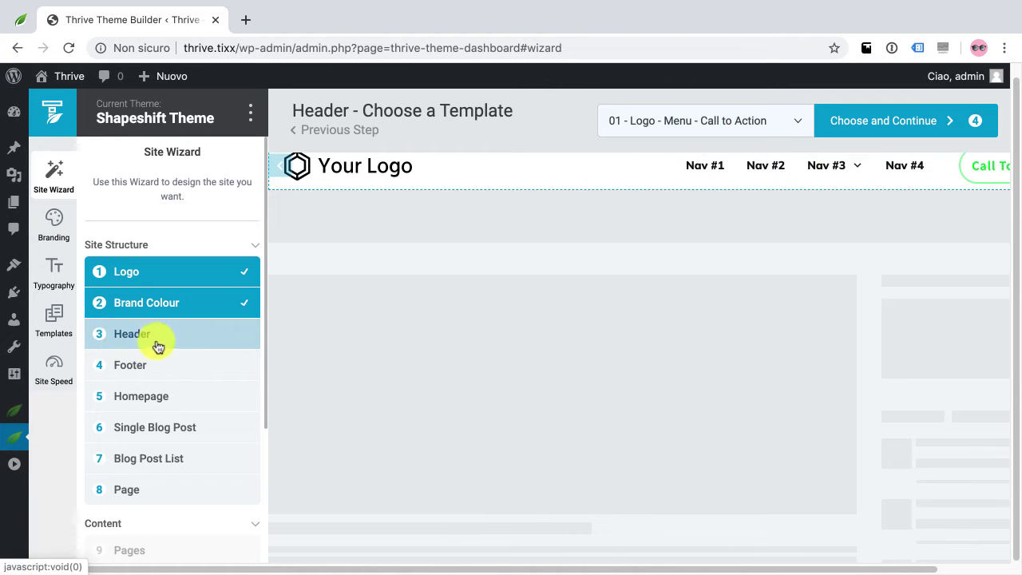
# Browse the header templates, keep '01 - Logo - Menu - Call to Action', and continue to the footer
pyautogui.click(738, 124)
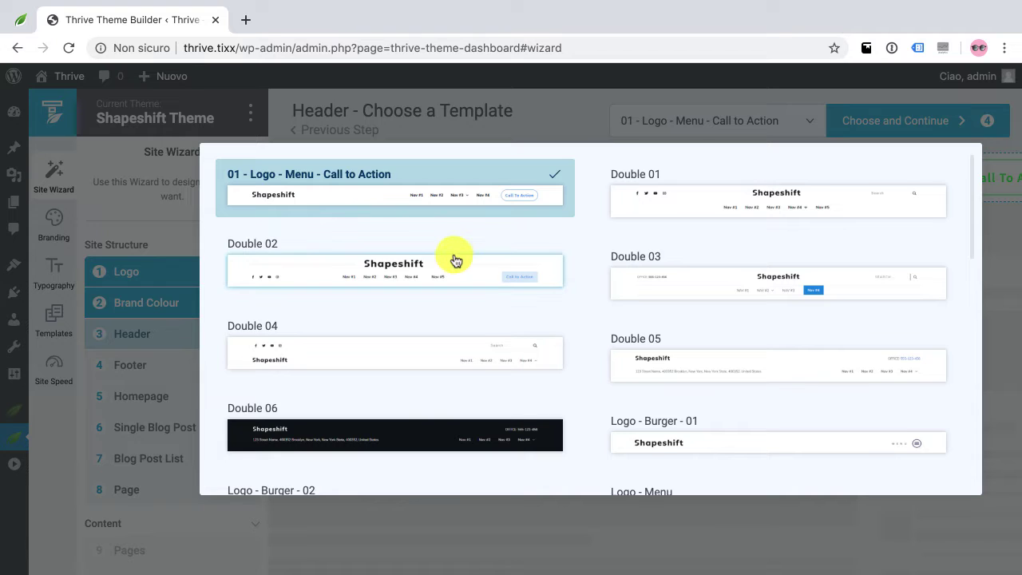
pyautogui.scroll(-3, 456, 260)
pyautogui.scroll(-9, 459, 262)
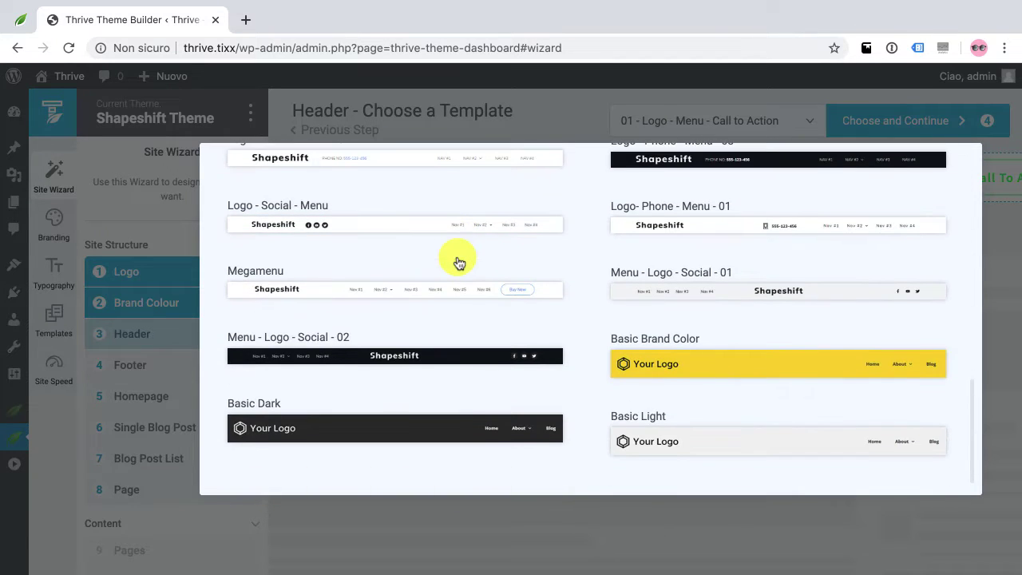
pyautogui.scroll(9, 662, 368)
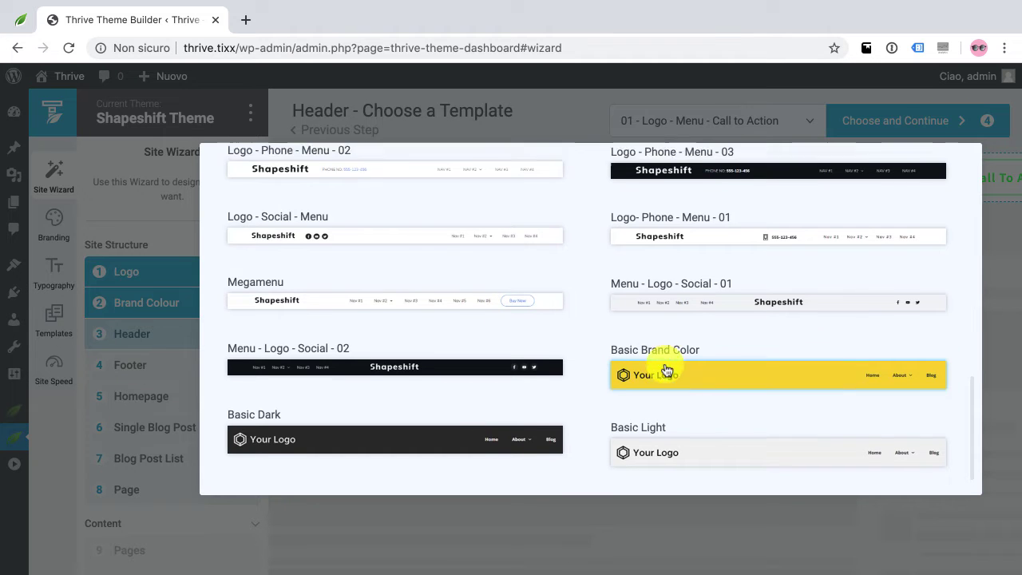
pyautogui.scroll(5, 662, 365)
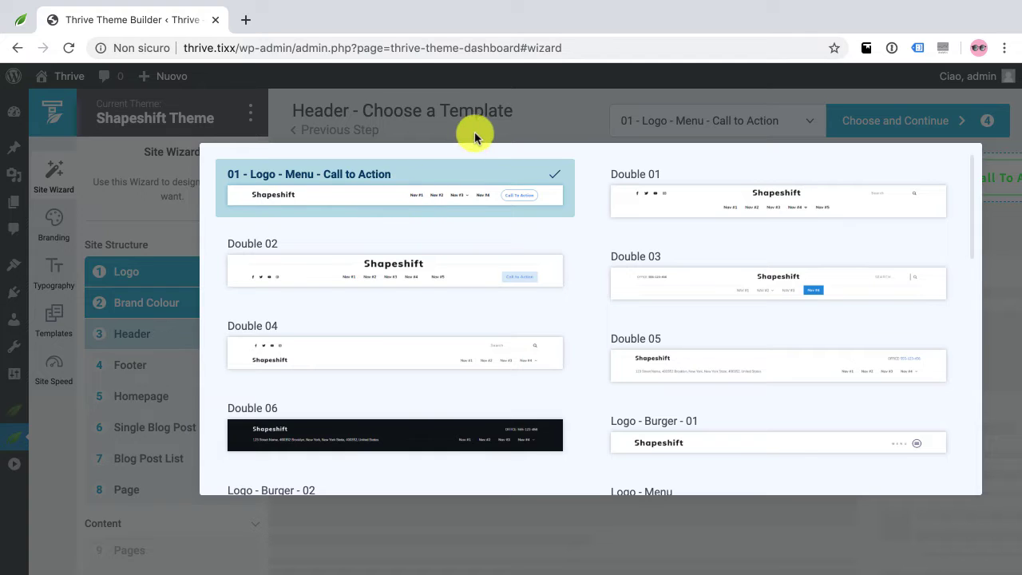
pyautogui.click(470, 197)
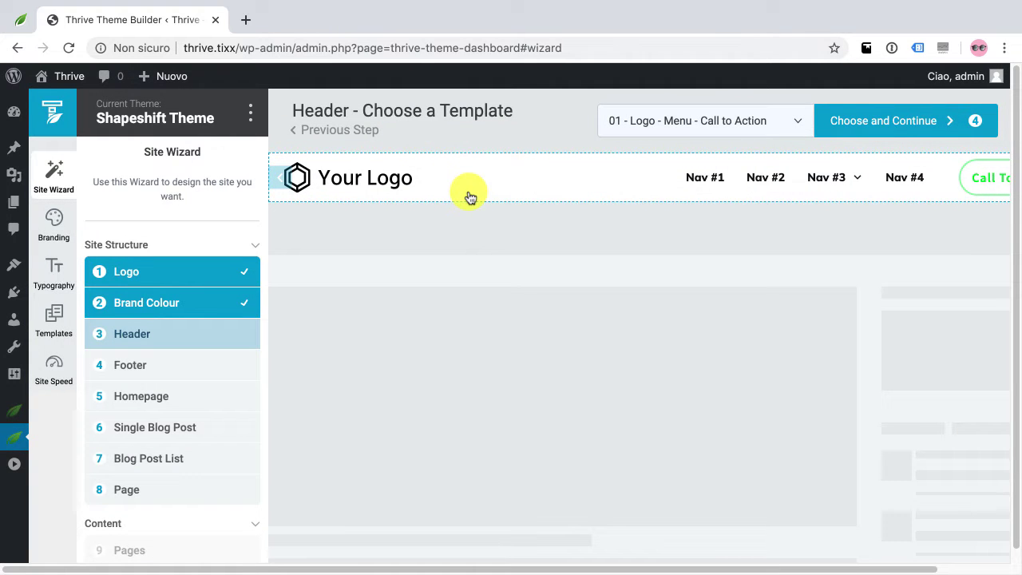
pyautogui.click(896, 129)
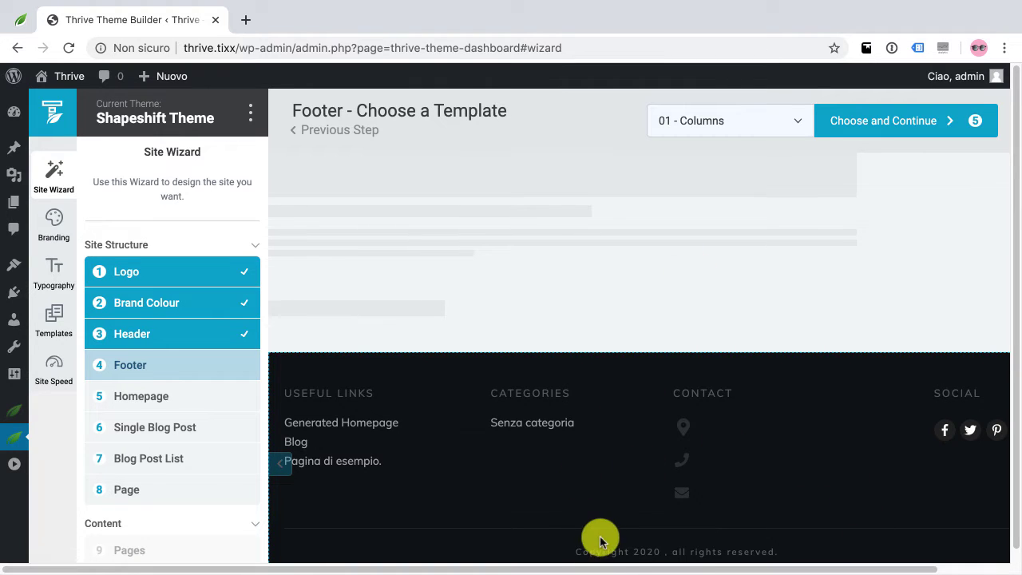
# Browse the footer template thumbnails and pick Lead Generation 04 with its email subscribe form
pyautogui.click(750, 114)
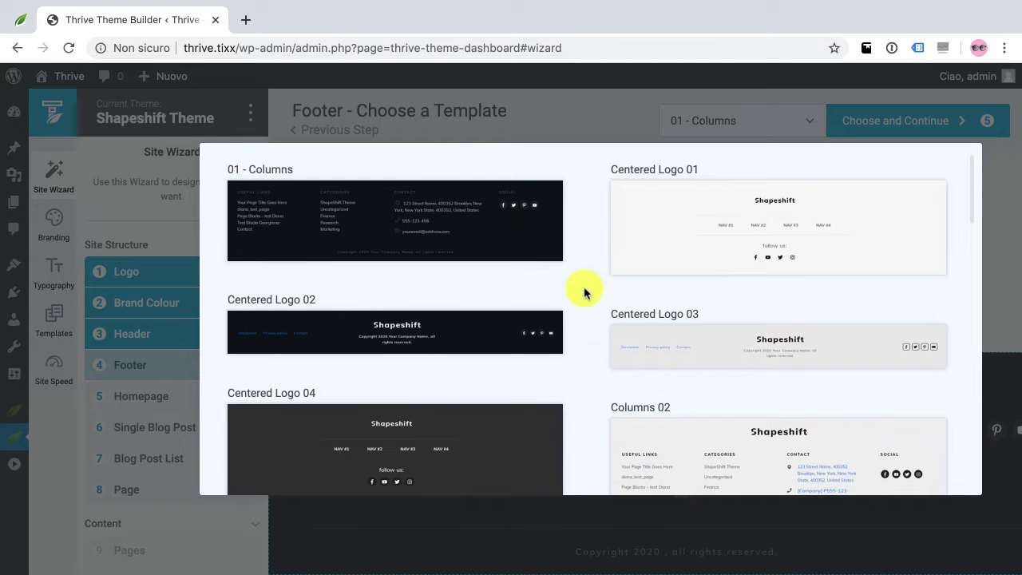
pyautogui.scroll(-5, 586, 290)
pyautogui.scroll(-5, 583, 294)
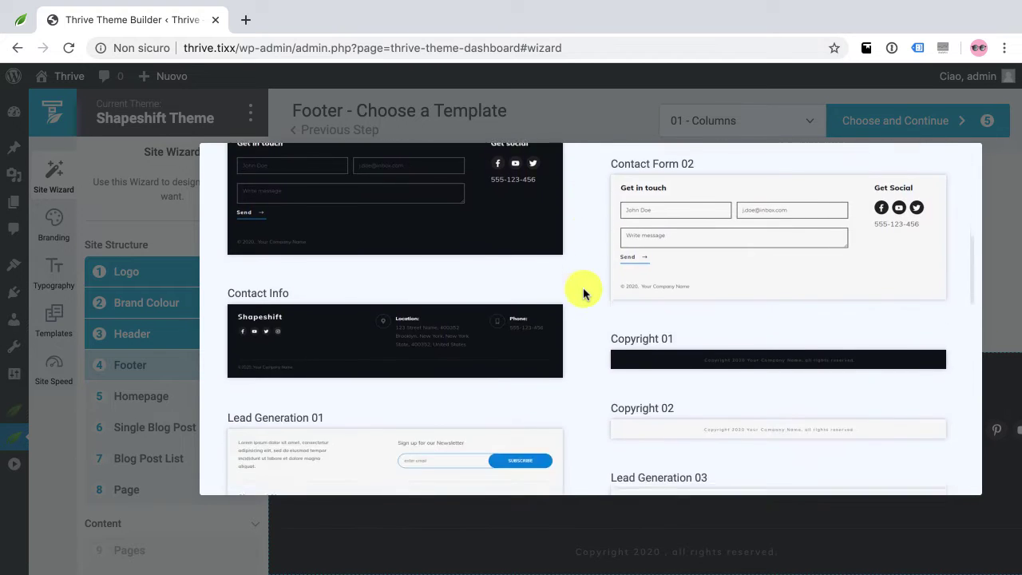
pyautogui.scroll(4, 583, 294)
pyautogui.scroll(1, 583, 294)
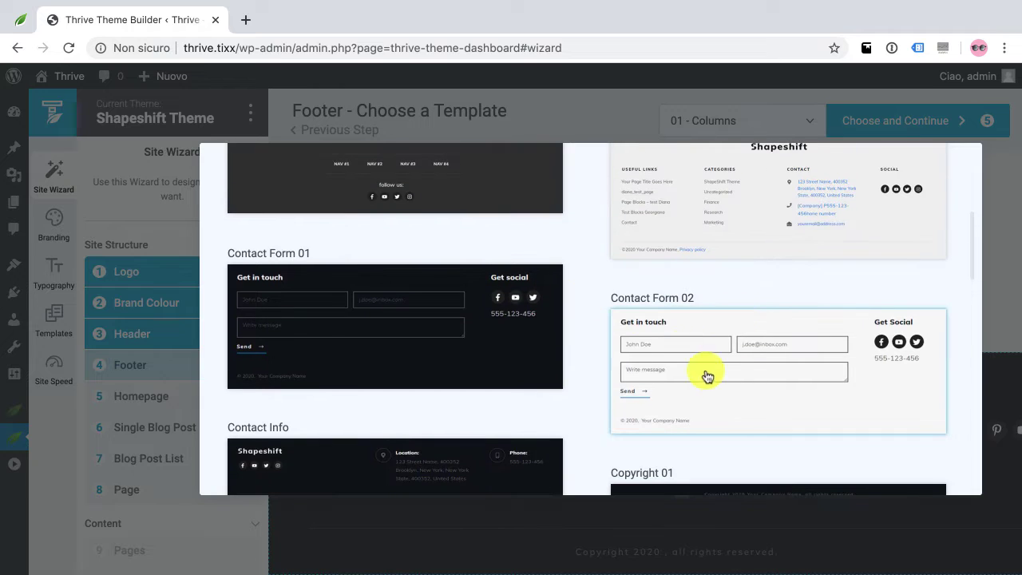
pyautogui.scroll(-1, 725, 373)
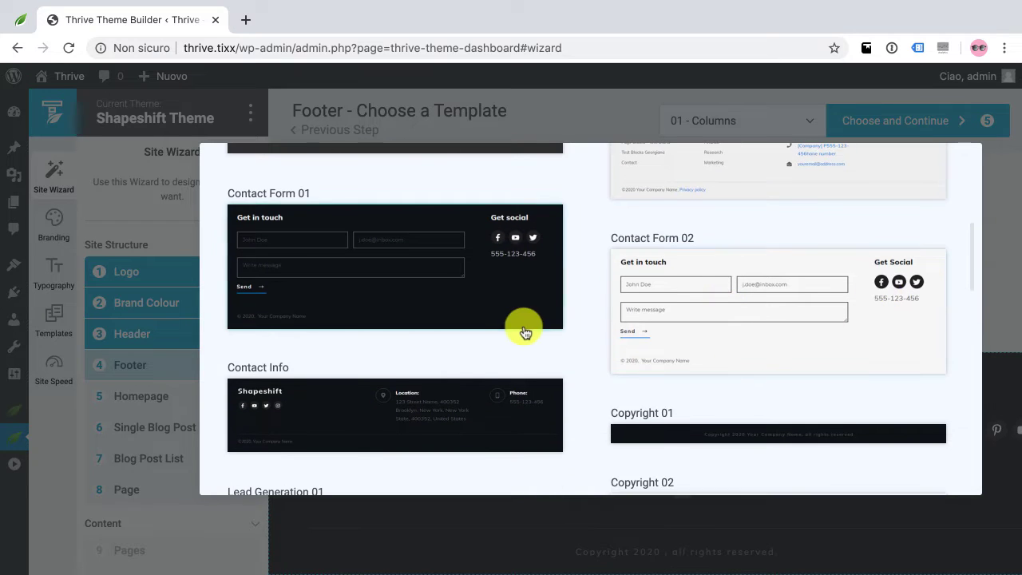
pyautogui.scroll(-1, 512, 332)
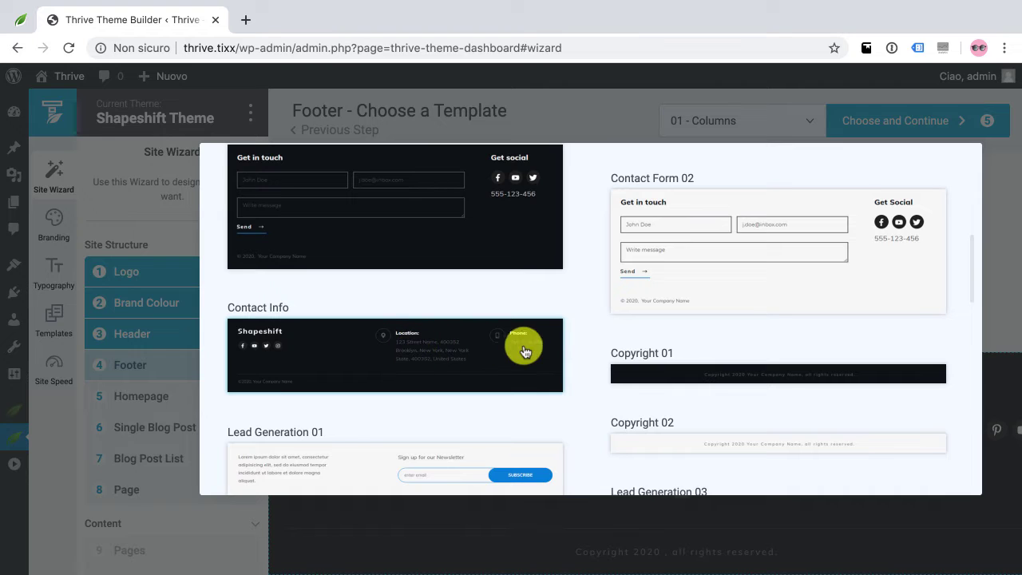
pyautogui.scroll(-1, 514, 343)
pyautogui.scroll(-1, 516, 347)
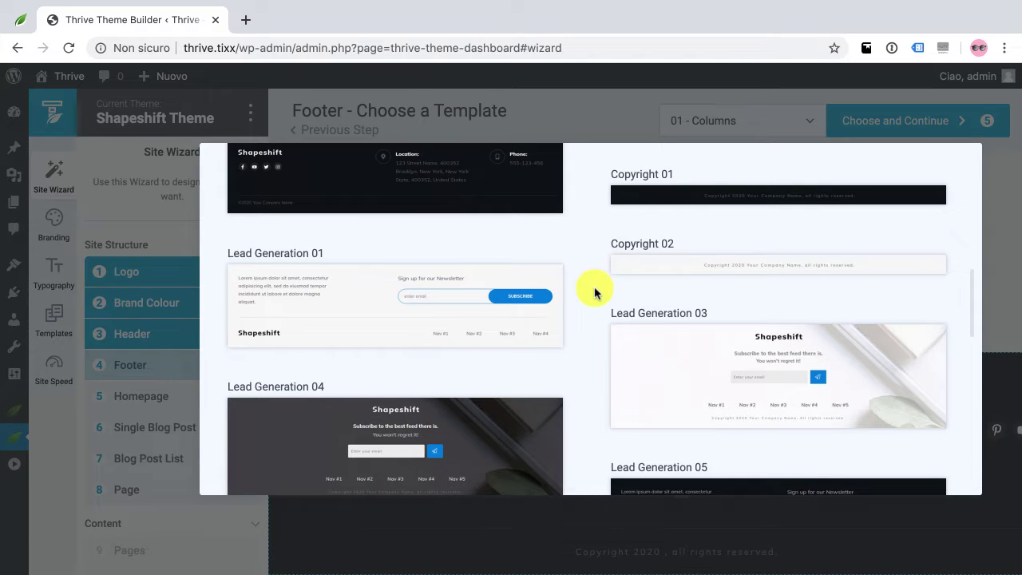
pyautogui.scroll(-1, 567, 307)
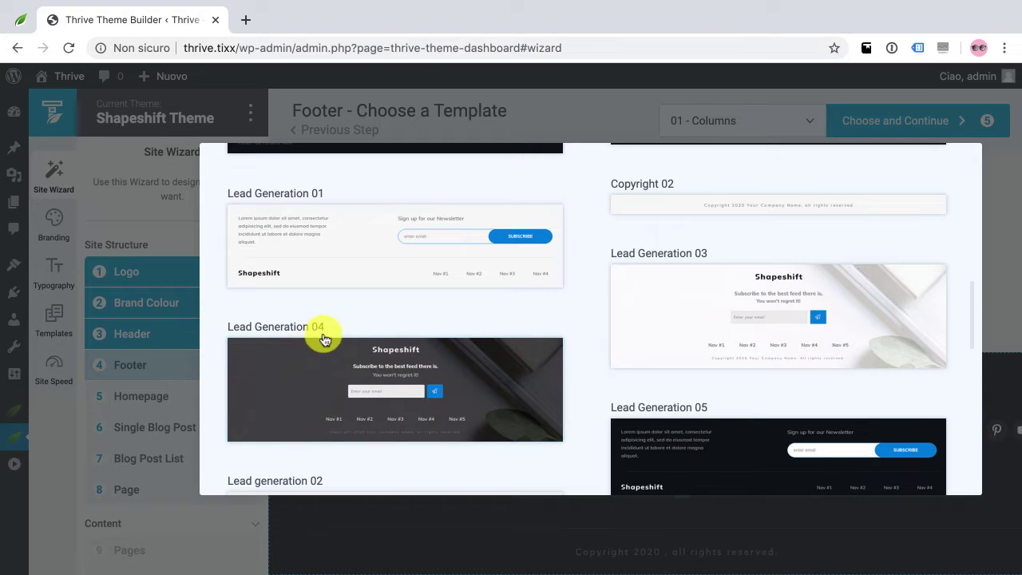
pyautogui.click(448, 384)
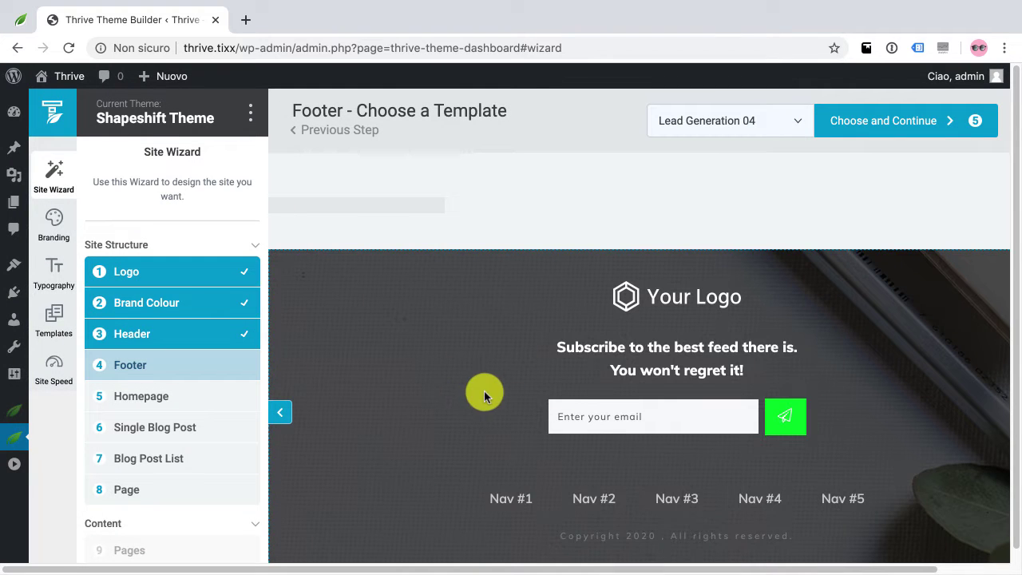
# Accept the Lead Generation 04 footer and continue to the homepage setup step
pyautogui.click(875, 124)
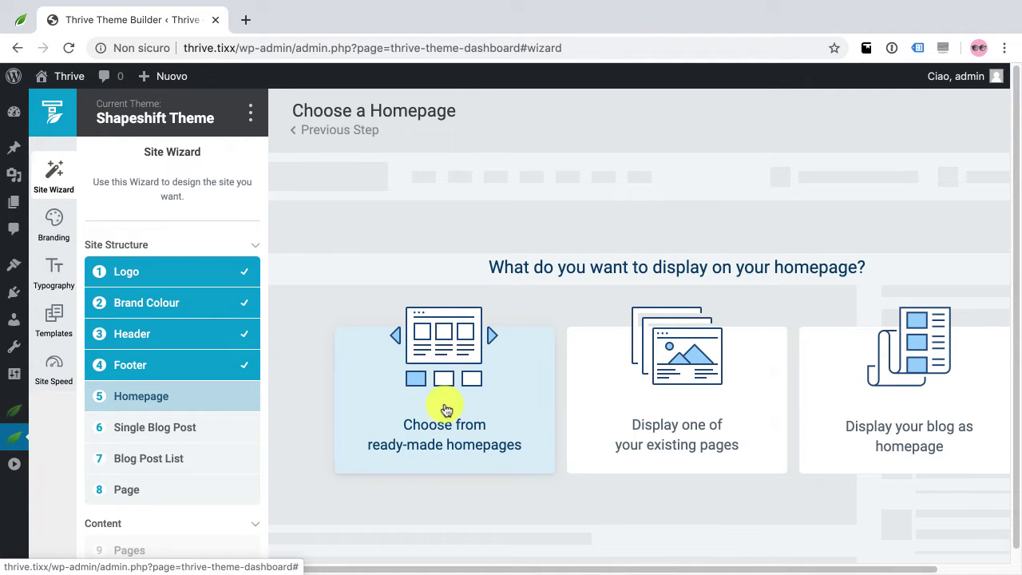
# Start from ready-made homepages and browse the 'Homepage – Local Business Focused 02' preview
pyautogui.click(446, 410)
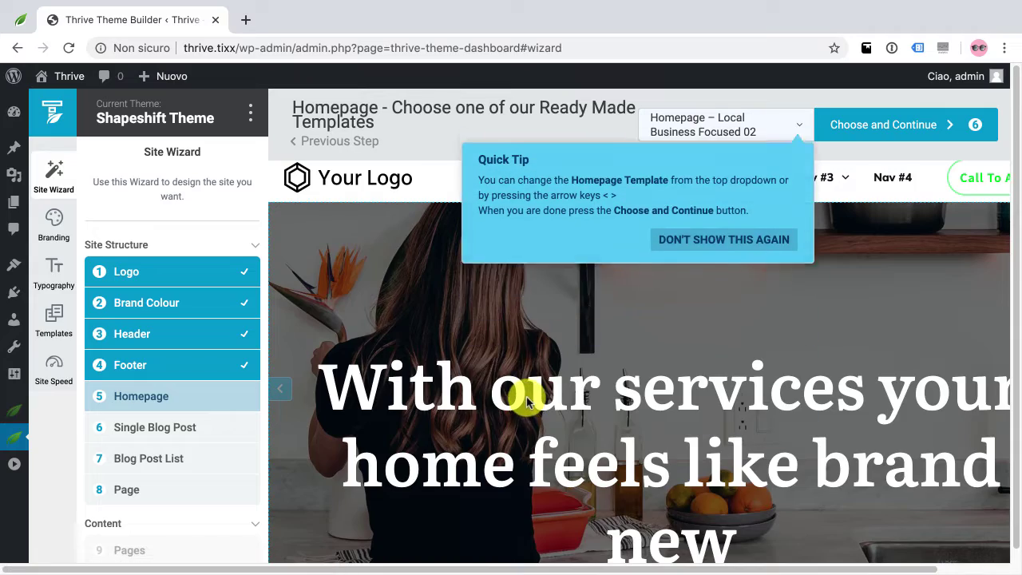
pyautogui.scroll(-10, 526, 397)
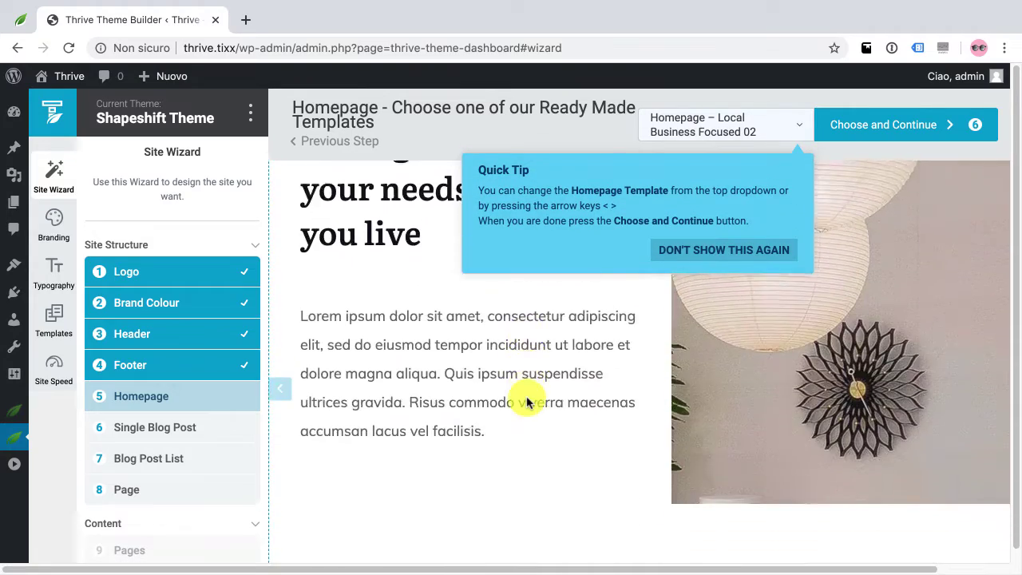
pyautogui.scroll(-15, 526, 402)
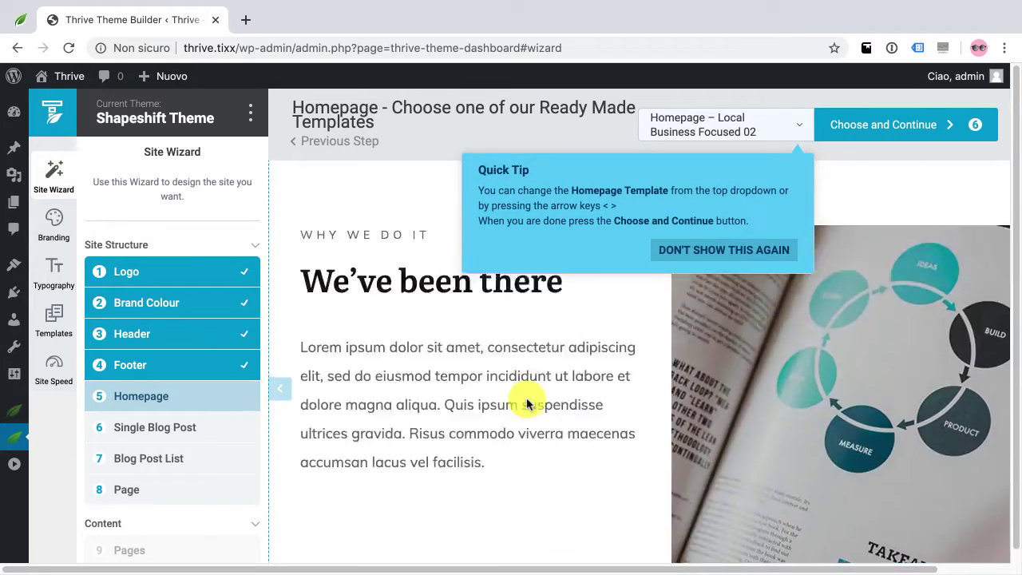
pyautogui.scroll(20, 526, 401)
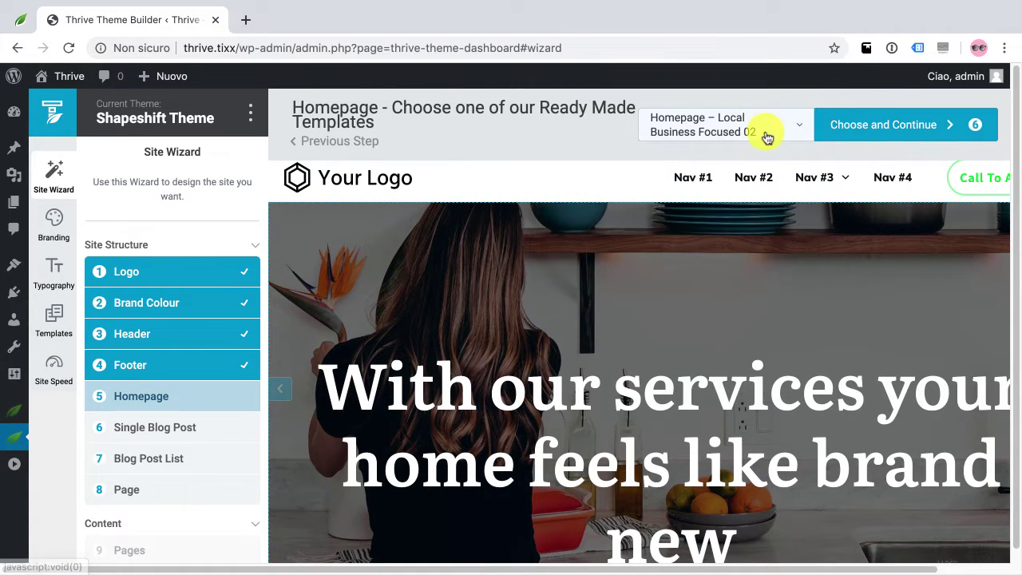
pyautogui.click(740, 133)
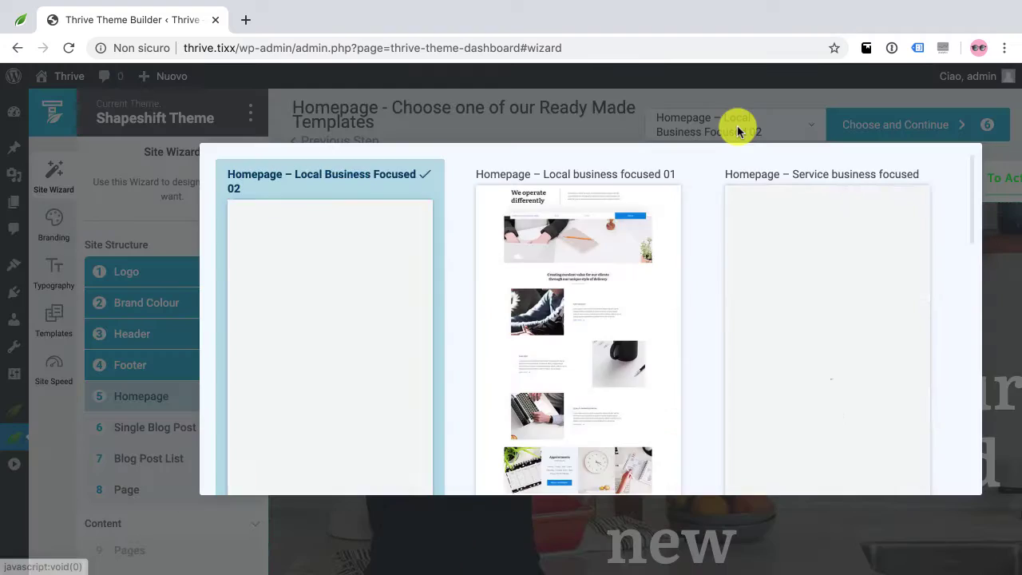
pyautogui.scroll(-15, 553, 303)
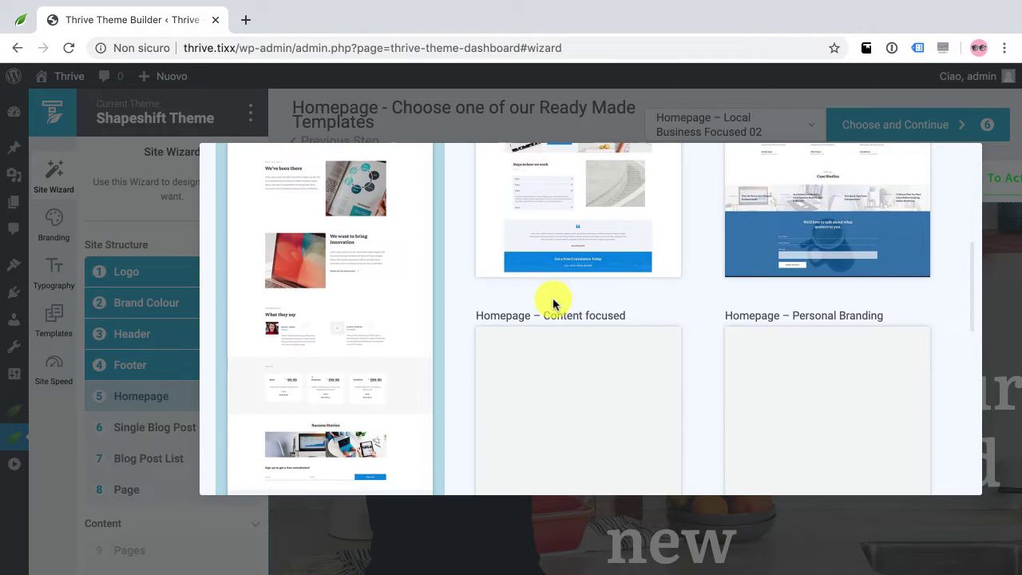
pyautogui.scroll(-5, 554, 303)
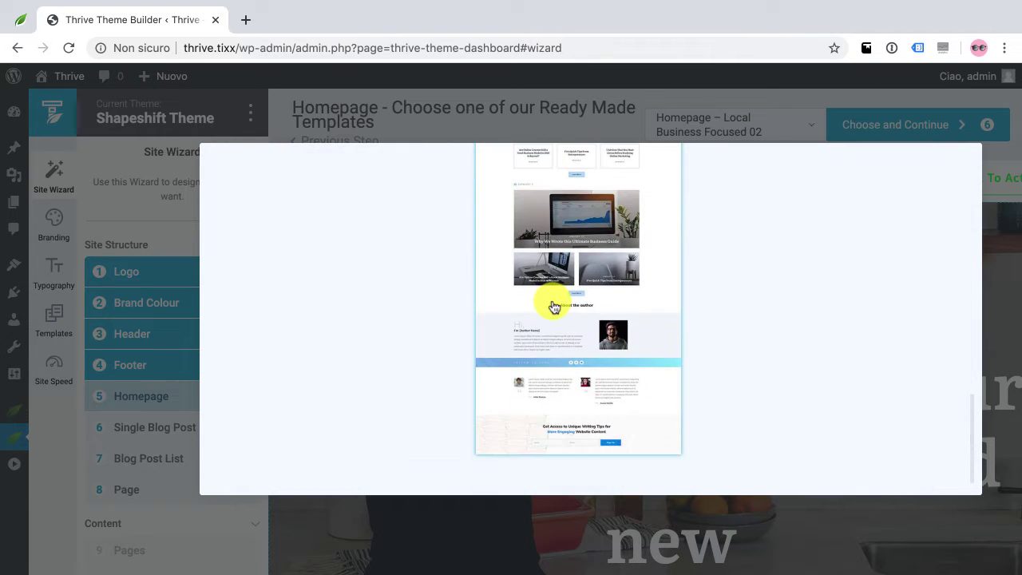
pyautogui.scroll(7, 555, 303)
pyautogui.scroll(5, 601, 322)
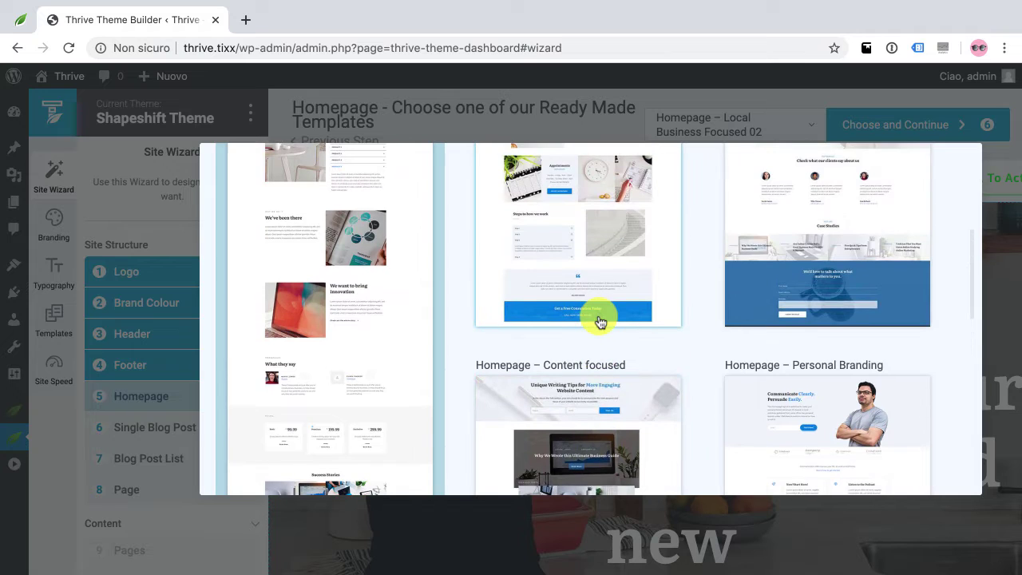
pyautogui.scroll(4, 596, 328)
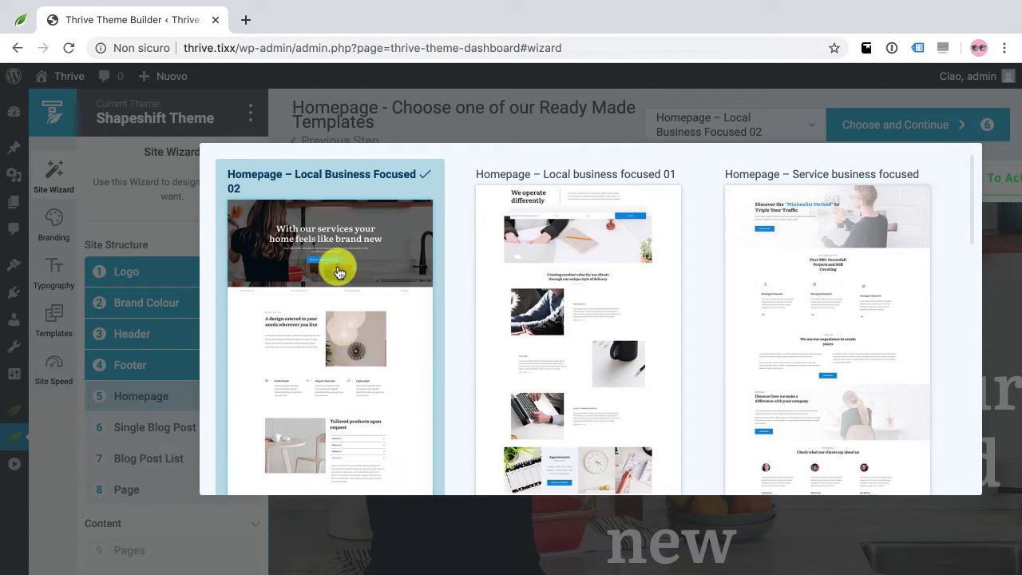
pyautogui.scroll(-1, 656, 277)
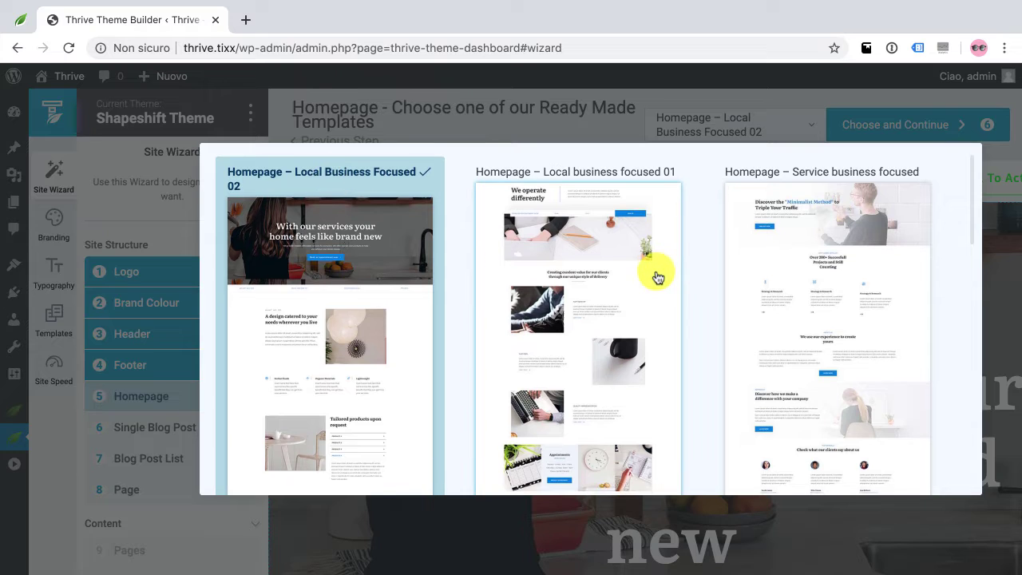
pyautogui.scroll(-3, 782, 263)
pyautogui.scroll(3, 788, 263)
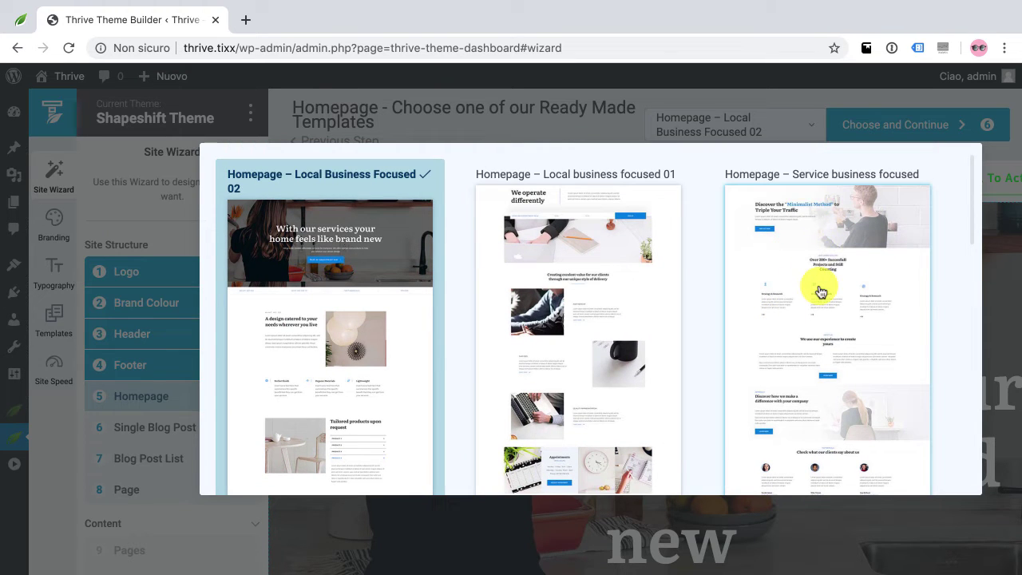
pyautogui.scroll(-10, 809, 287)
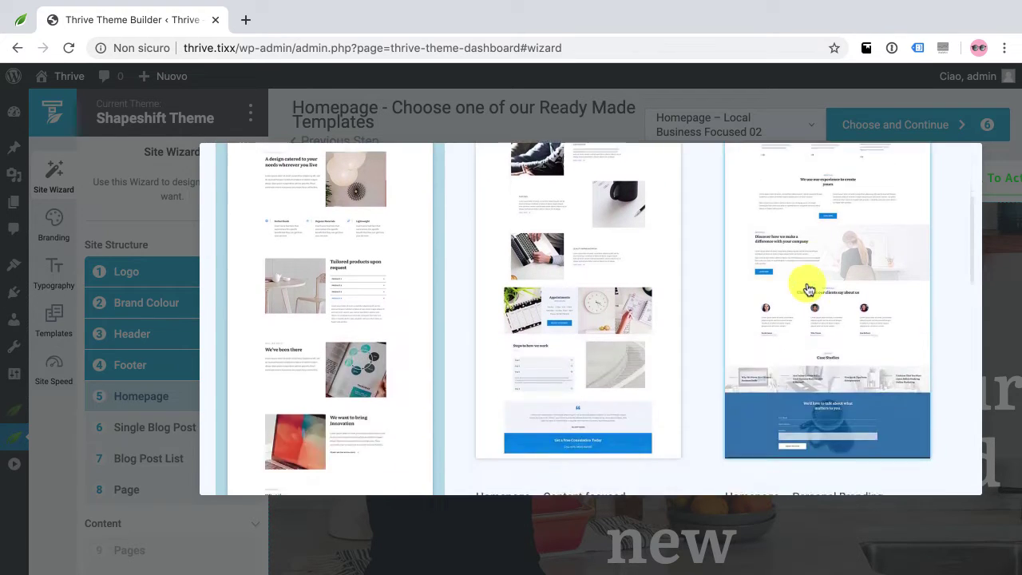
pyautogui.scroll(-5, 615, 334)
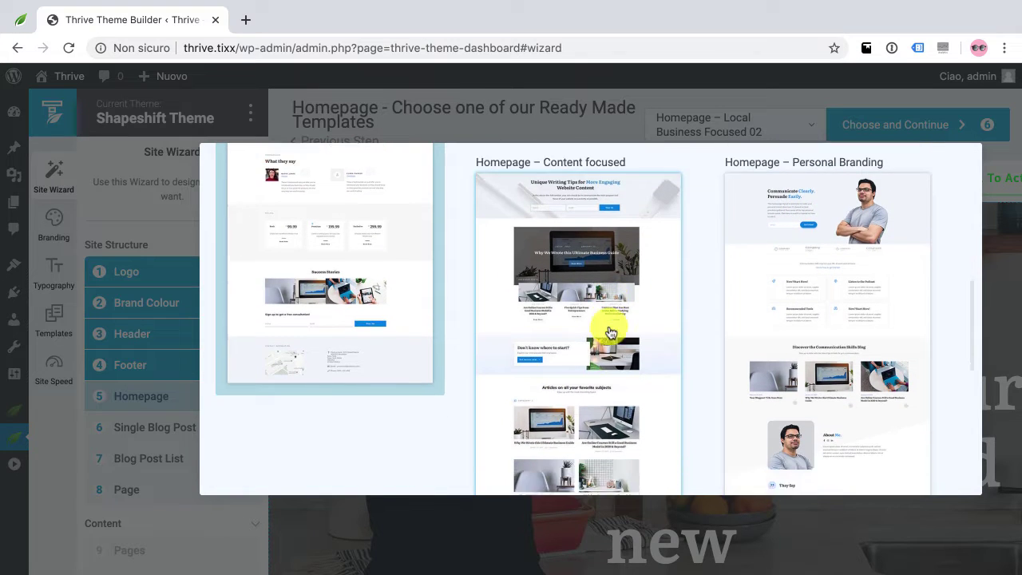
pyautogui.scroll(3, 591, 358)
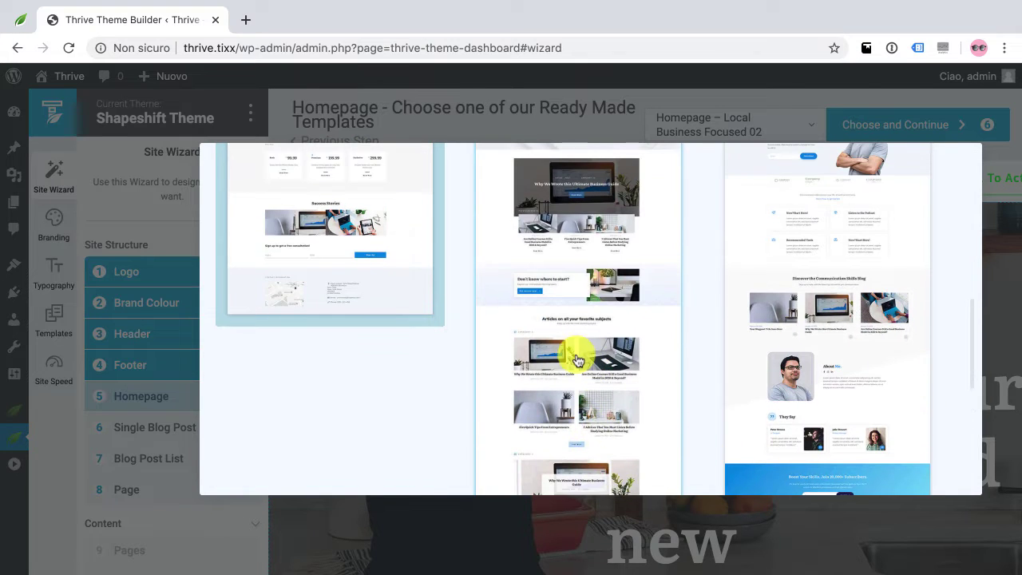
pyautogui.scroll(3, 799, 359)
pyautogui.scroll(-1, 801, 338)
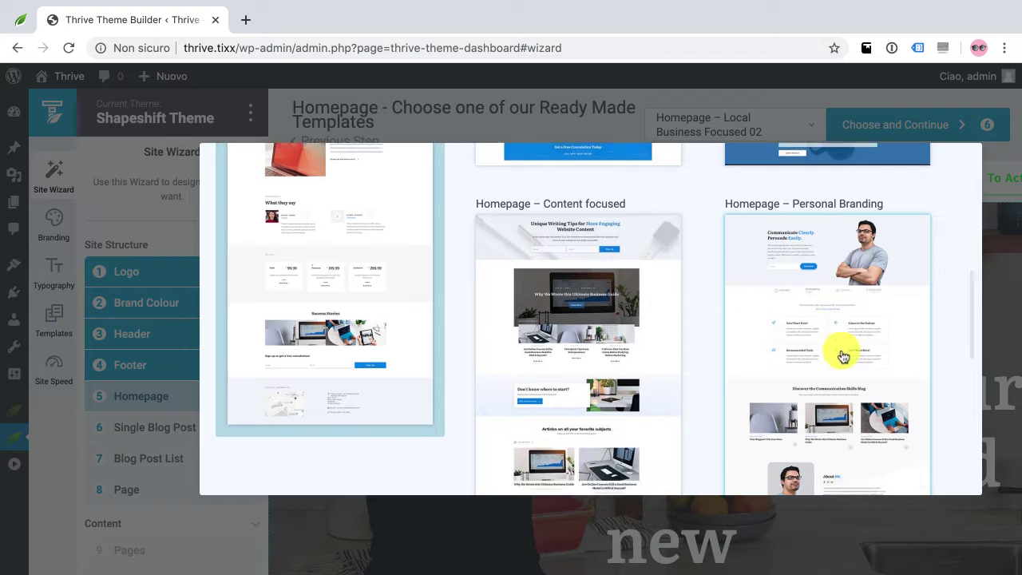
pyautogui.scroll(1, 833, 322)
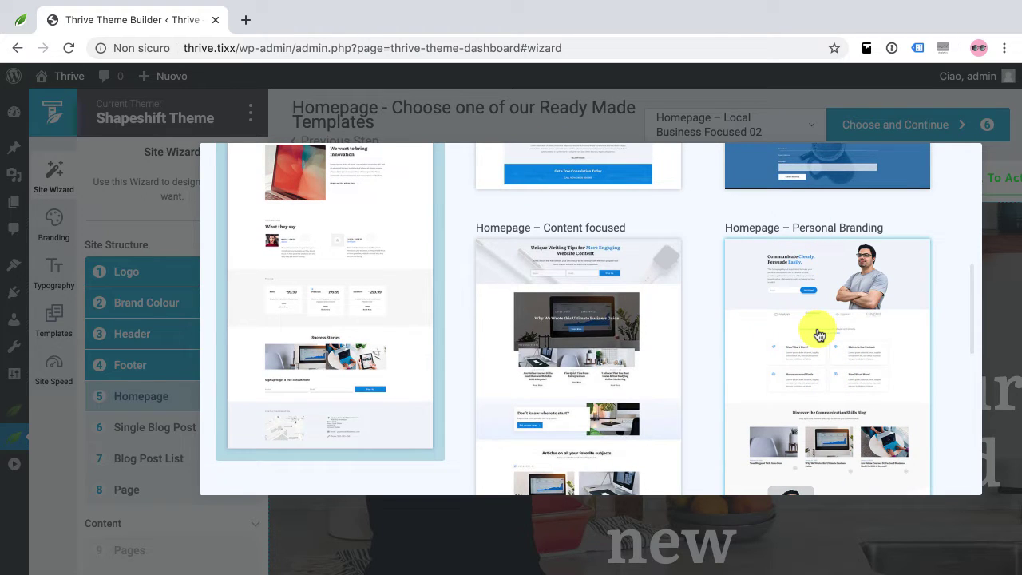
pyautogui.scroll(-10, 819, 336)
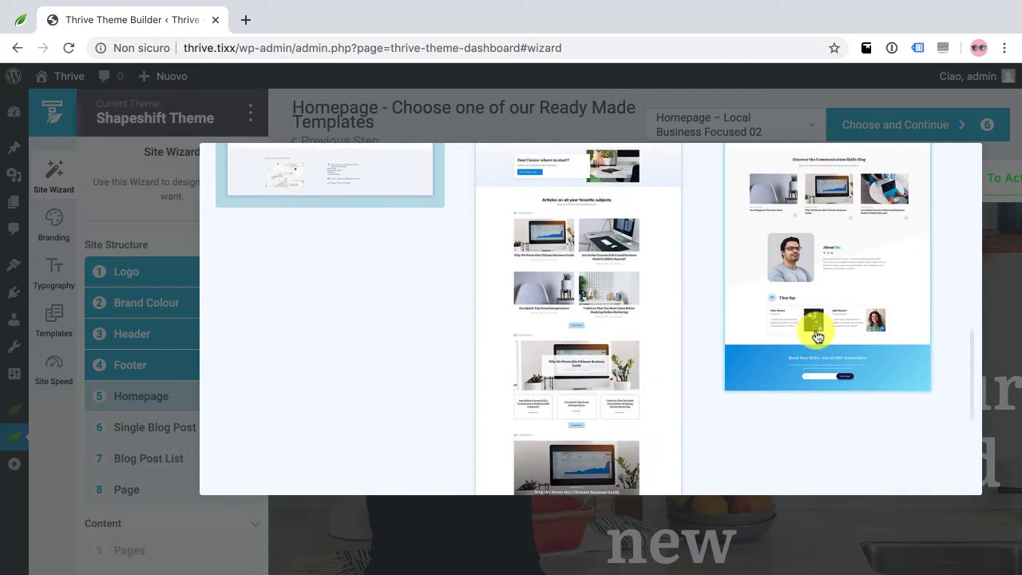
pyautogui.scroll(-10, 815, 335)
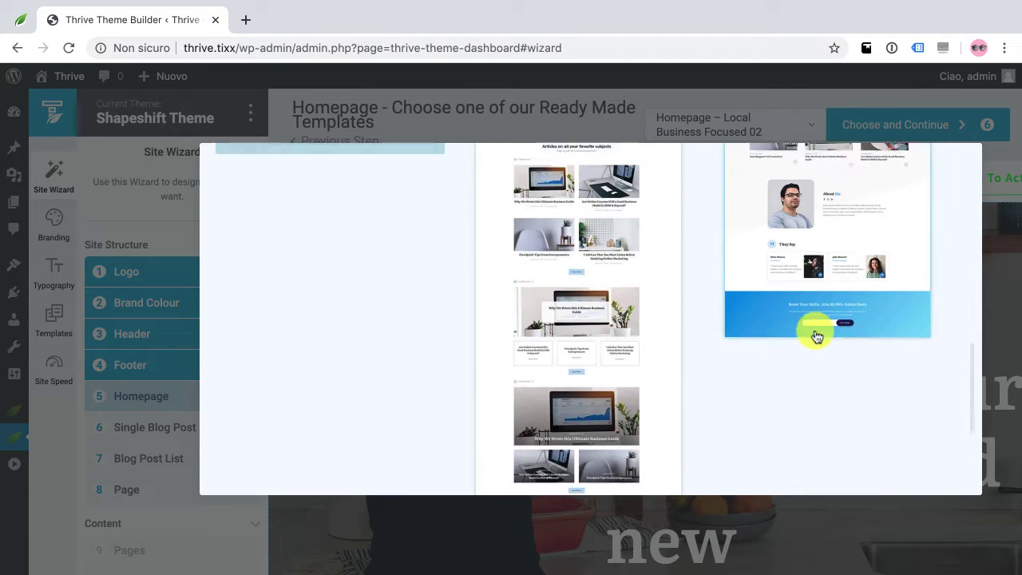
pyautogui.scroll(2, 751, 343)
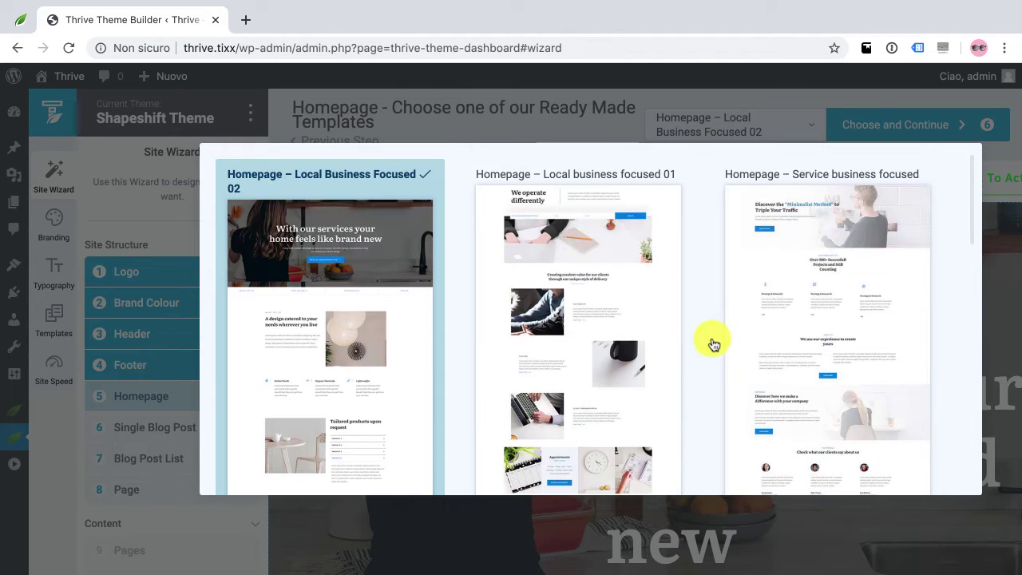
# Pick 'Homepage – Service business focused', review its preview, and confirm it for the homepage
pyautogui.click(822, 299)
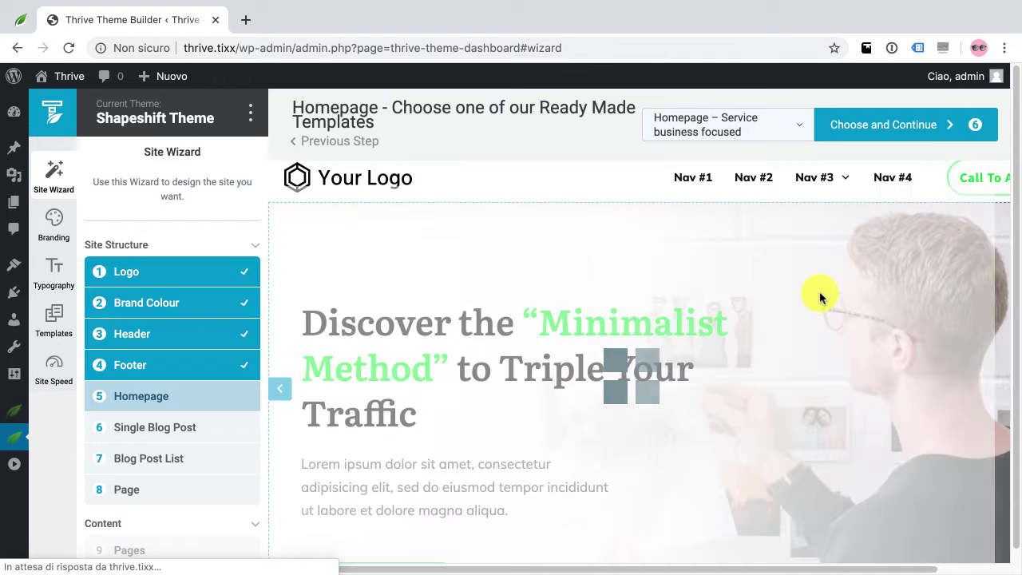
pyautogui.scroll(-7, 777, 321)
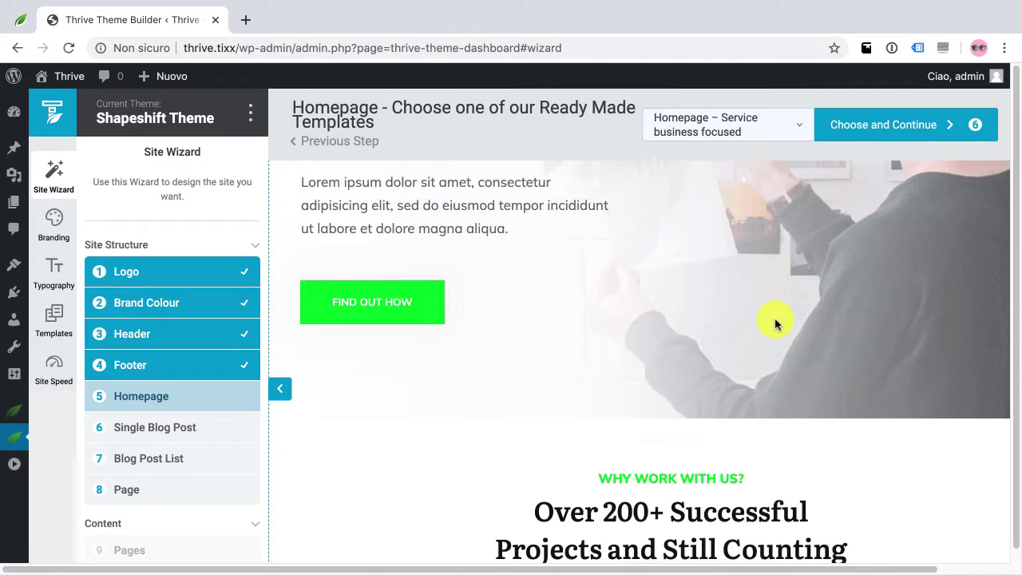
pyautogui.scroll(-7, 776, 321)
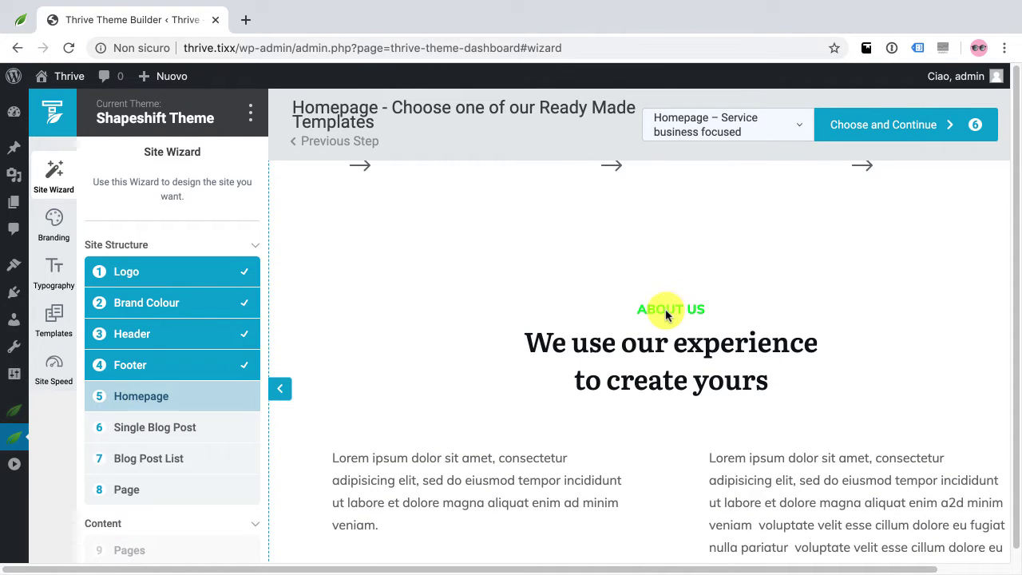
pyautogui.scroll(-5, 676, 311)
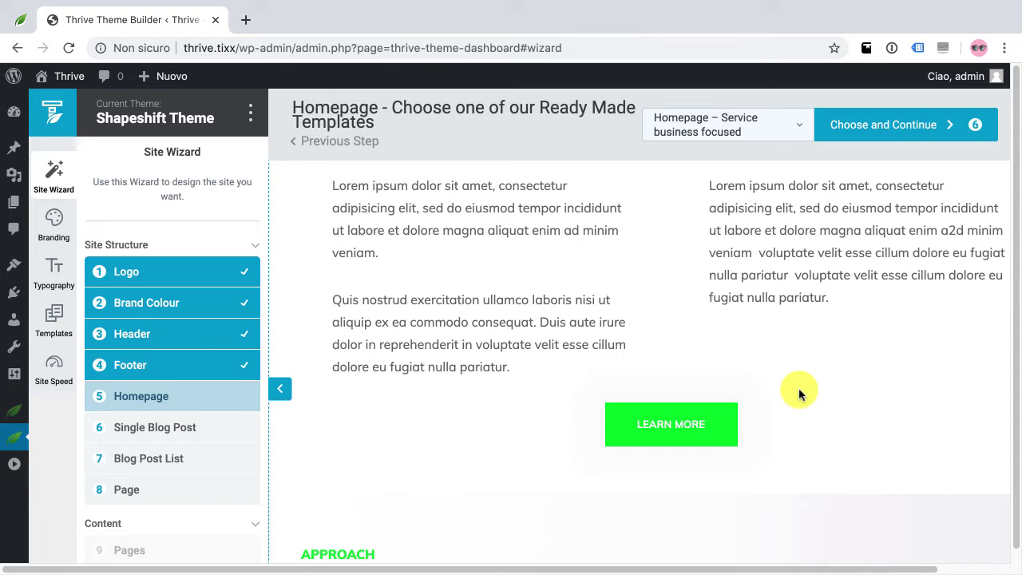
pyautogui.scroll(-3, 801, 394)
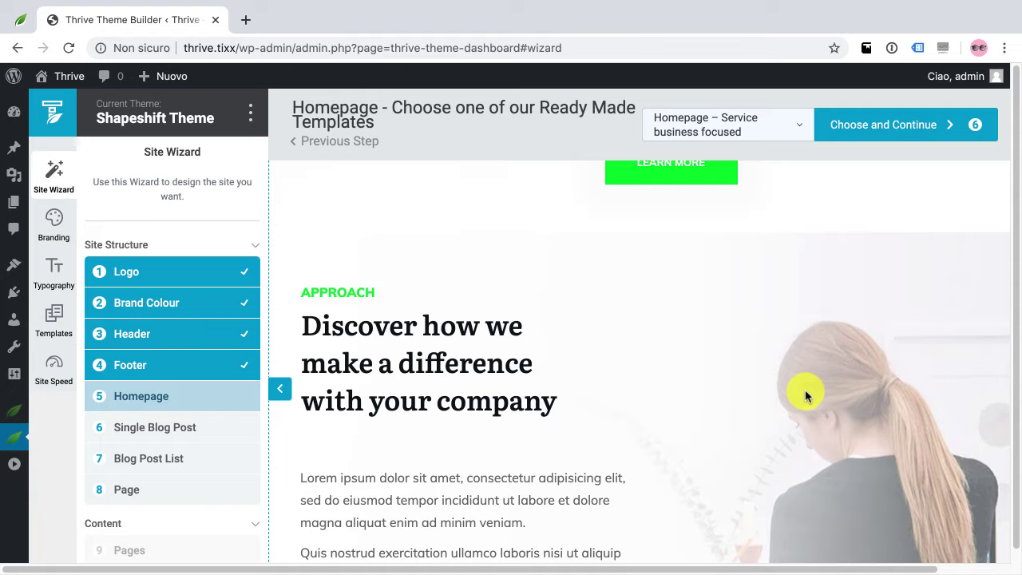
pyautogui.scroll(-5, 803, 388)
pyautogui.scroll(5, 801, 387)
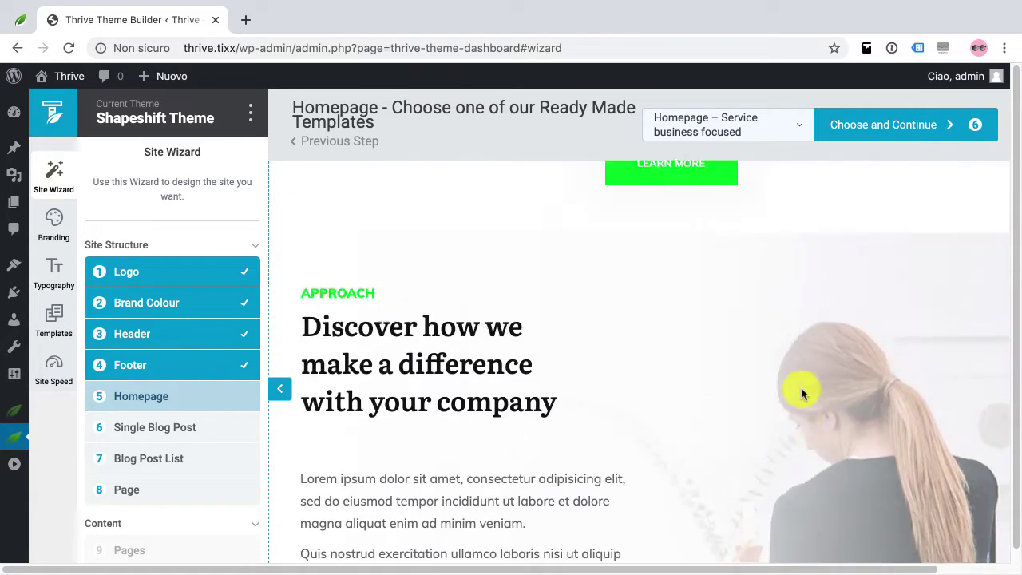
pyautogui.scroll(3, 801, 388)
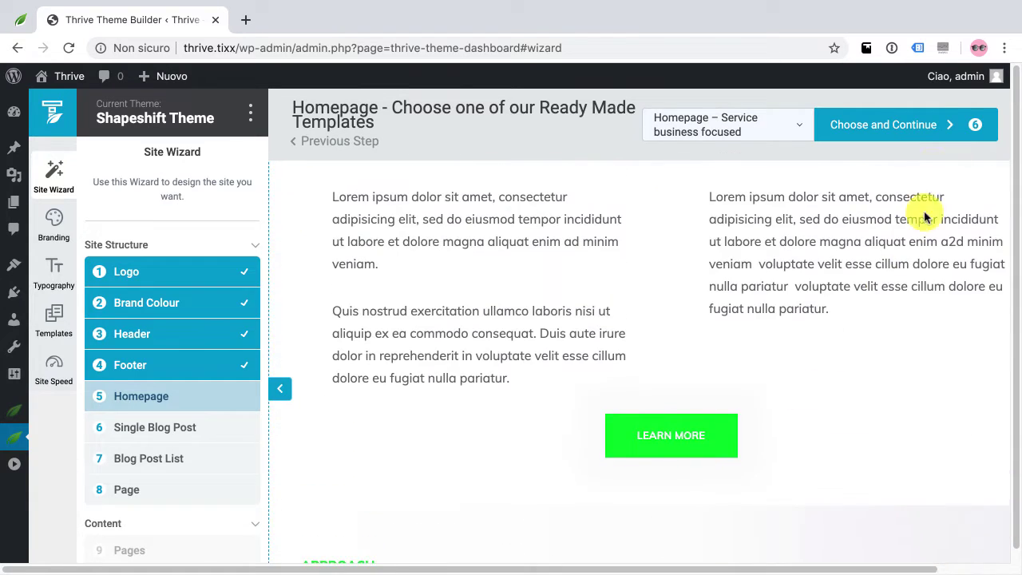
pyautogui.click(882, 128)
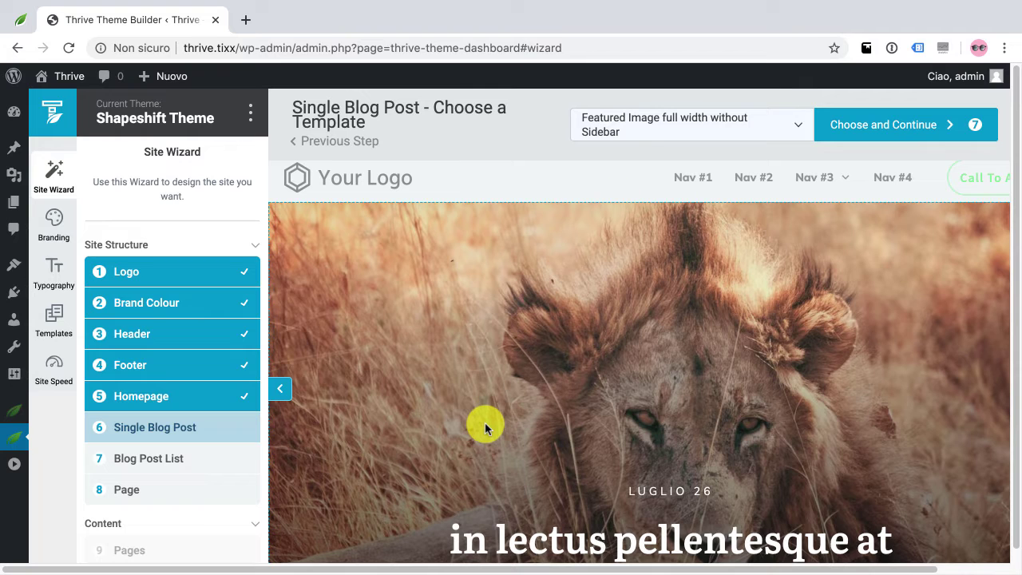
# Open the Single Blog Post template gallery showing Audio post, Boxed Post and others
pyautogui.click(640, 132)
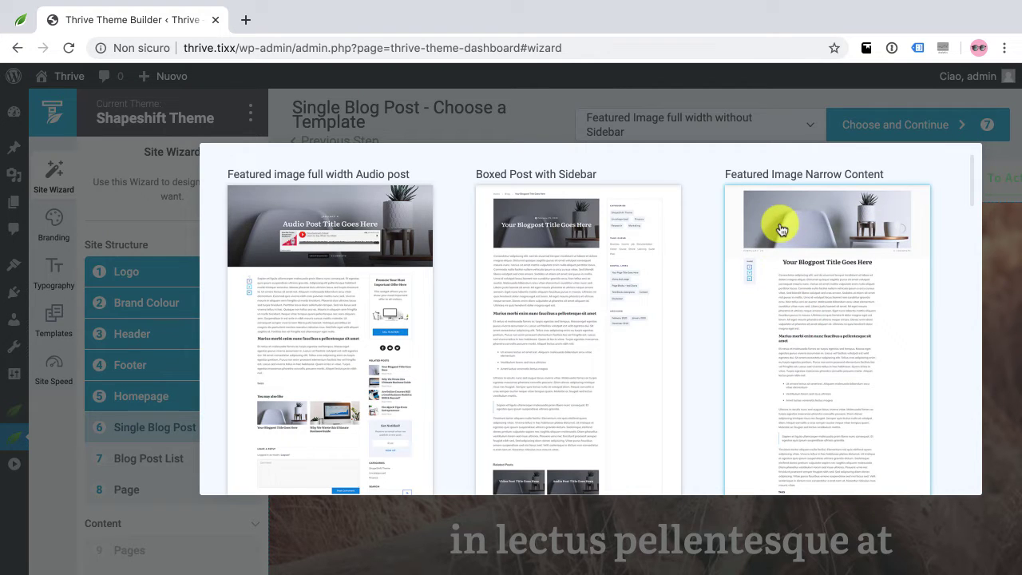
# Browse the post templates and choose 'Featured Image Narrow Content'
pyautogui.scroll(-3, 819, 279)
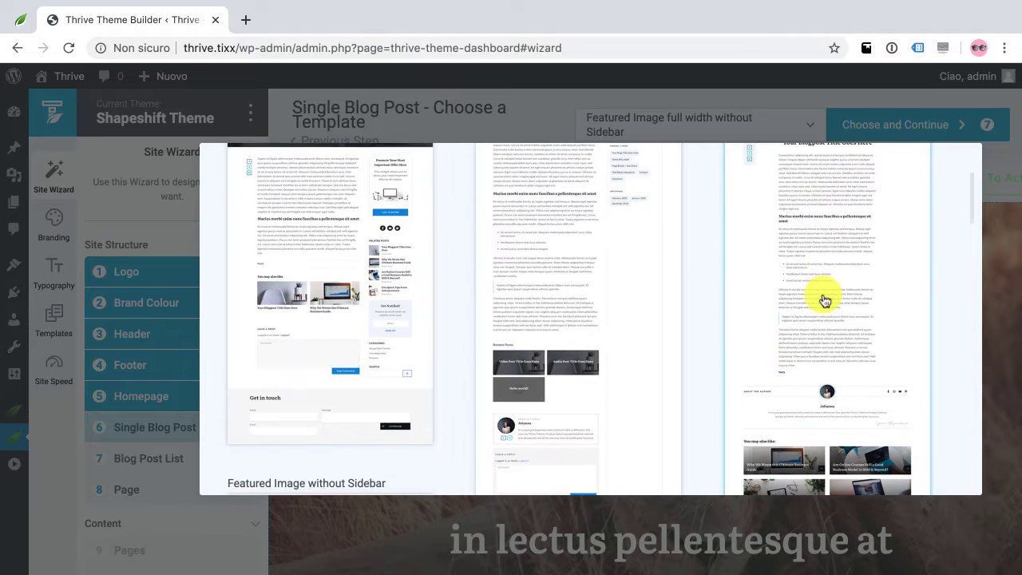
pyautogui.scroll(-2, 825, 300)
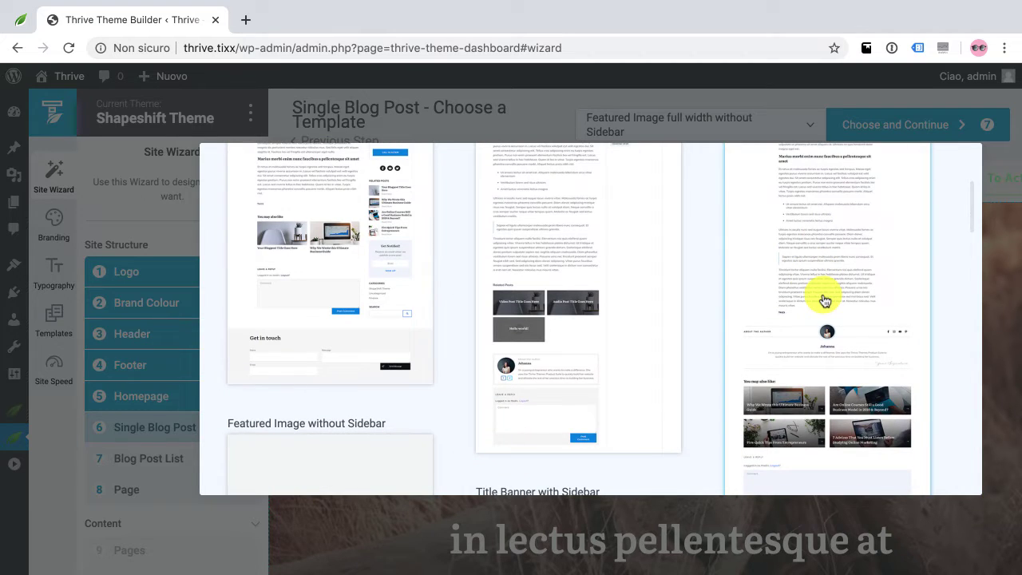
pyautogui.scroll(-9, 759, 268)
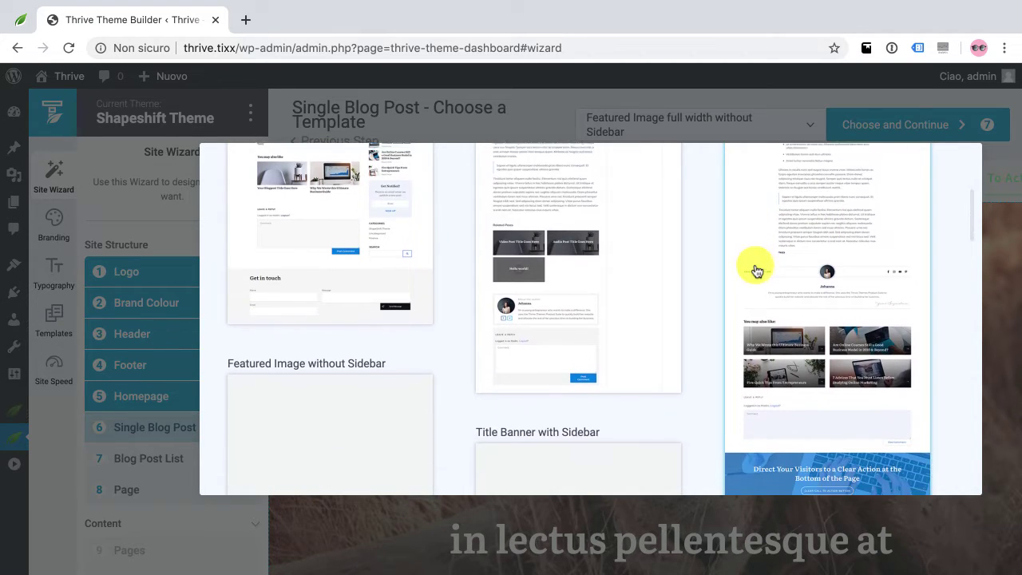
pyautogui.scroll(-10, 758, 272)
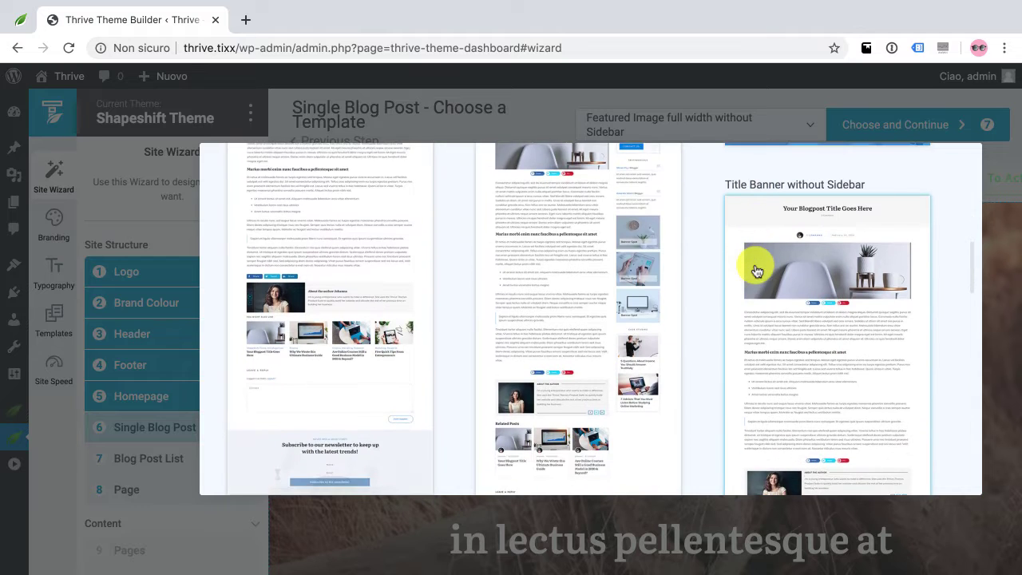
pyautogui.scroll(-15, 758, 271)
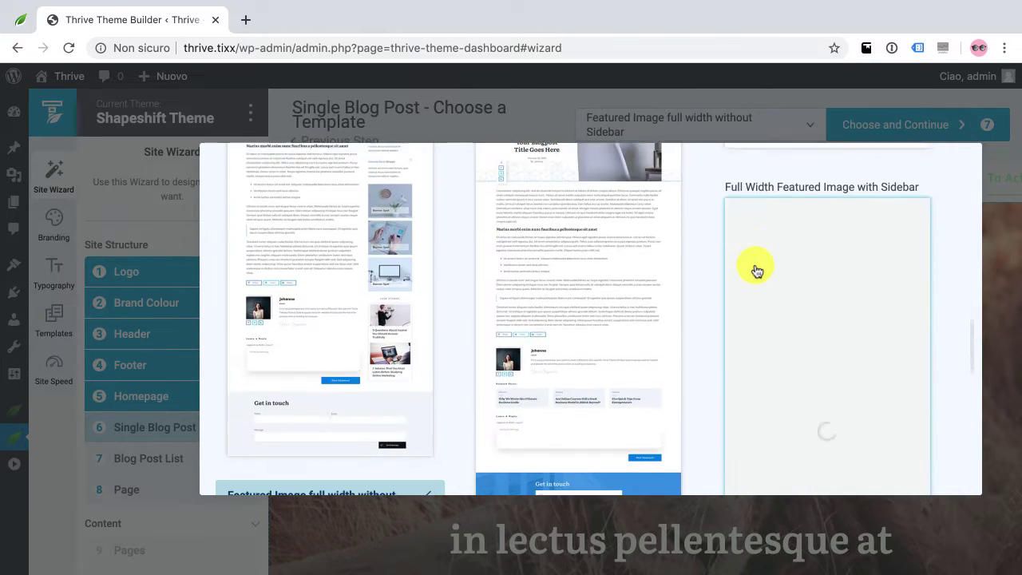
pyautogui.scroll(-10, 757, 271)
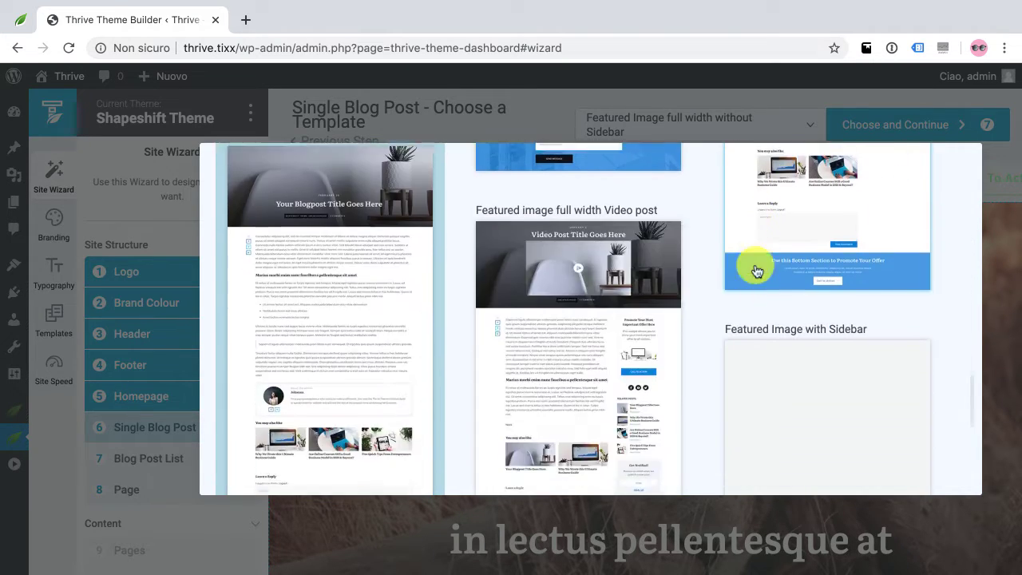
pyautogui.scroll(-2, 757, 271)
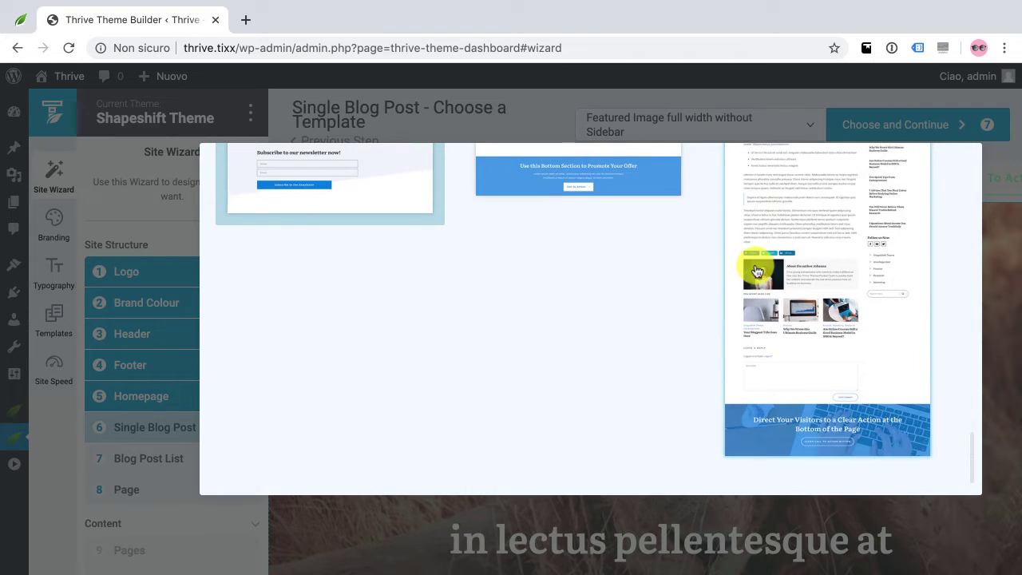
pyautogui.scroll(20, 757, 271)
pyautogui.scroll(10, 758, 272)
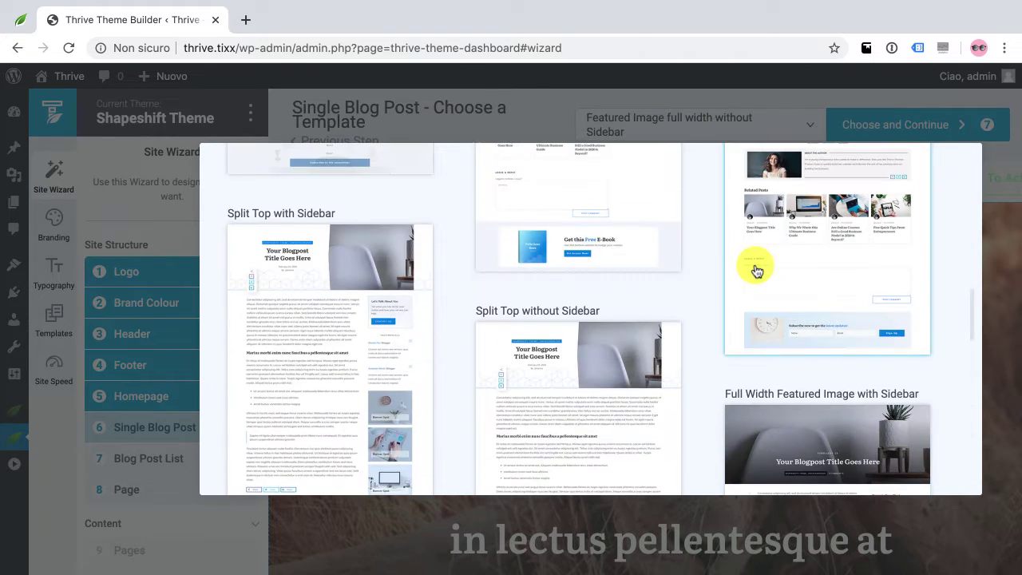
pyautogui.scroll(15, 757, 271)
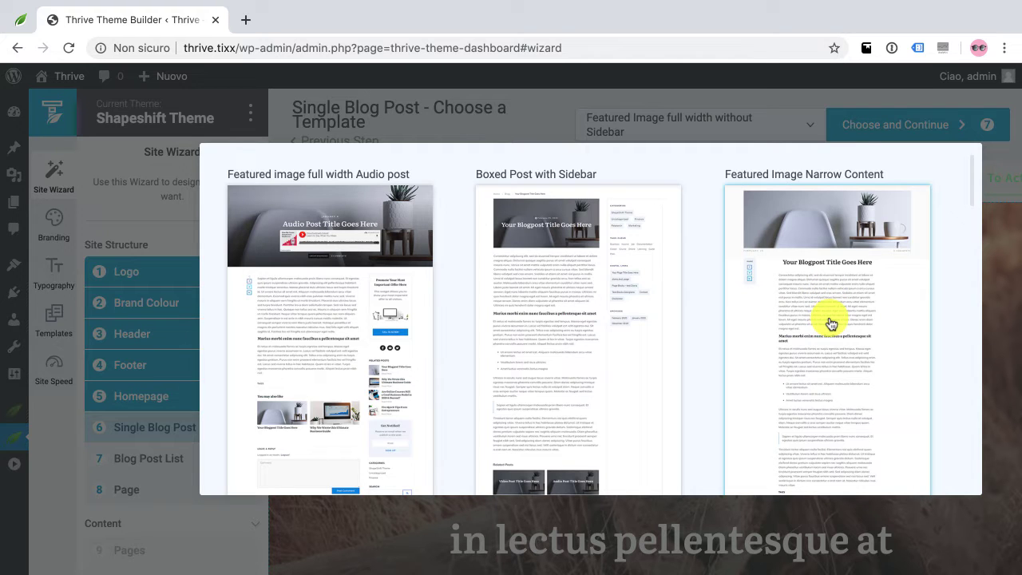
pyautogui.click(805, 311)
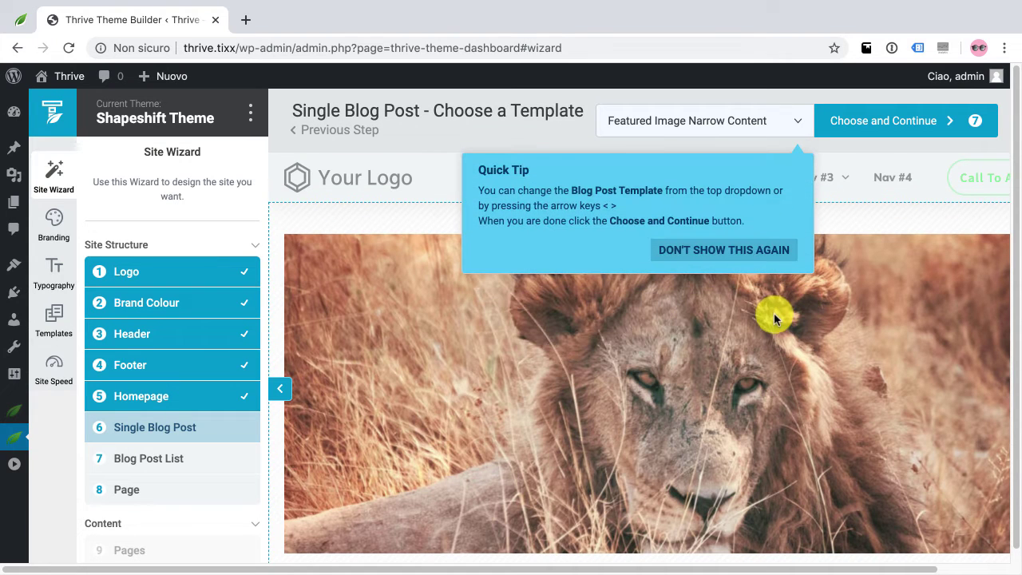
# Dismiss the Quick Tip permanently with 'Don't show this again' and review the preview
pyautogui.click(761, 254)
pyautogui.scroll(-5, 755, 361)
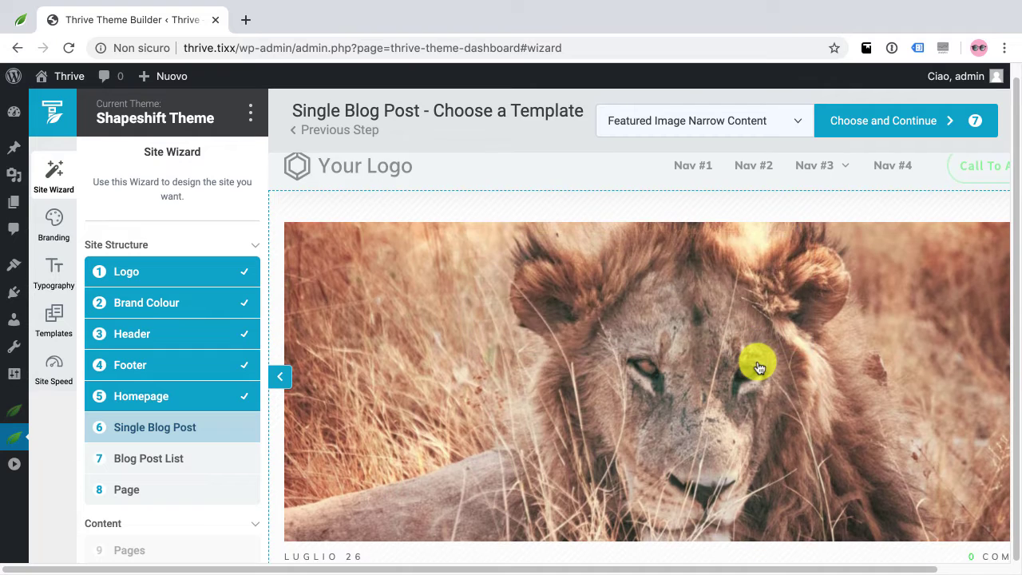
pyautogui.scroll(-5, 759, 366)
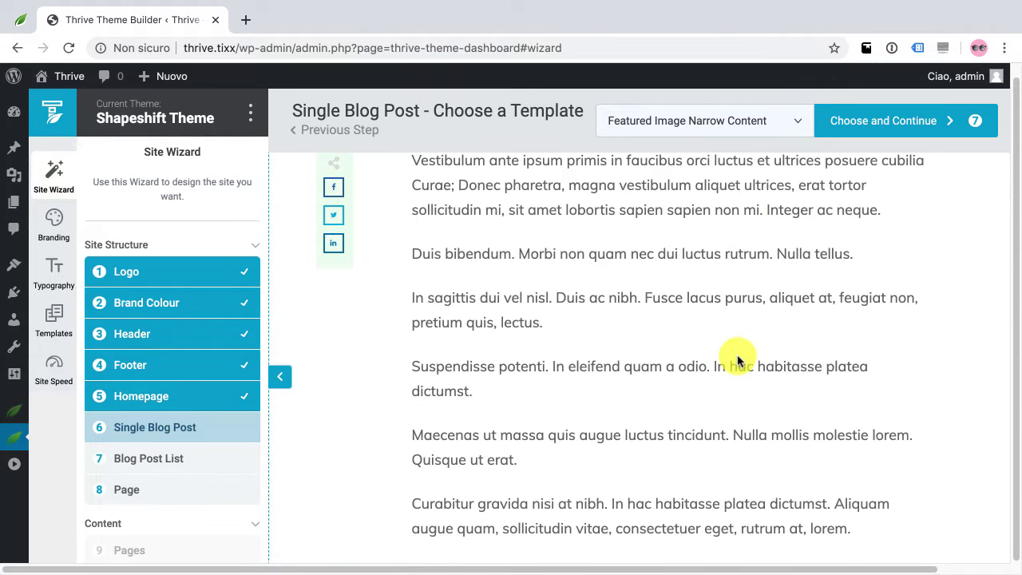
# Confirm the post template and advance to the Blog Post List step
pyautogui.click(883, 130)
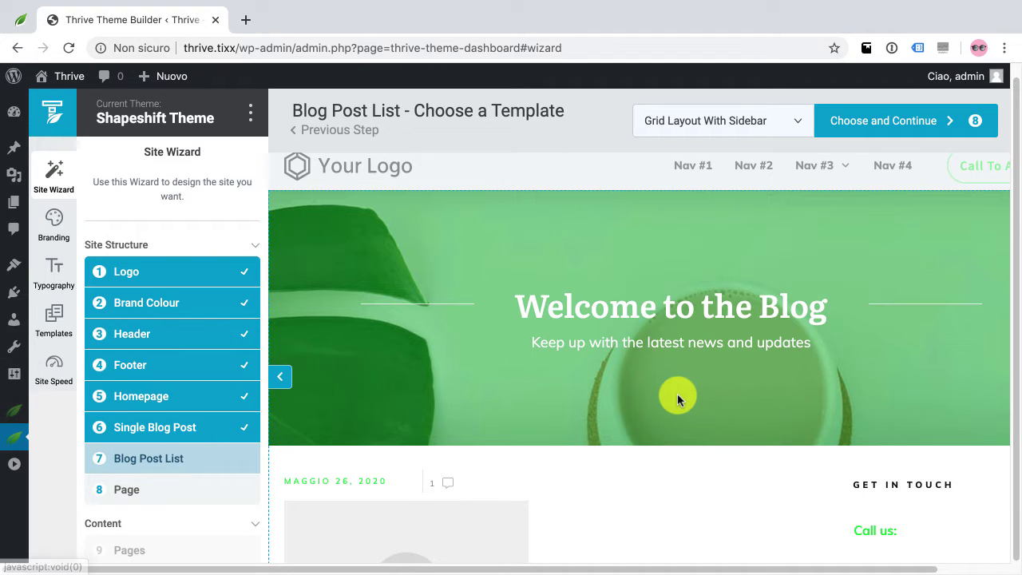
pyautogui.scroll(-1, 678, 399)
pyautogui.scroll(-8, 678, 397)
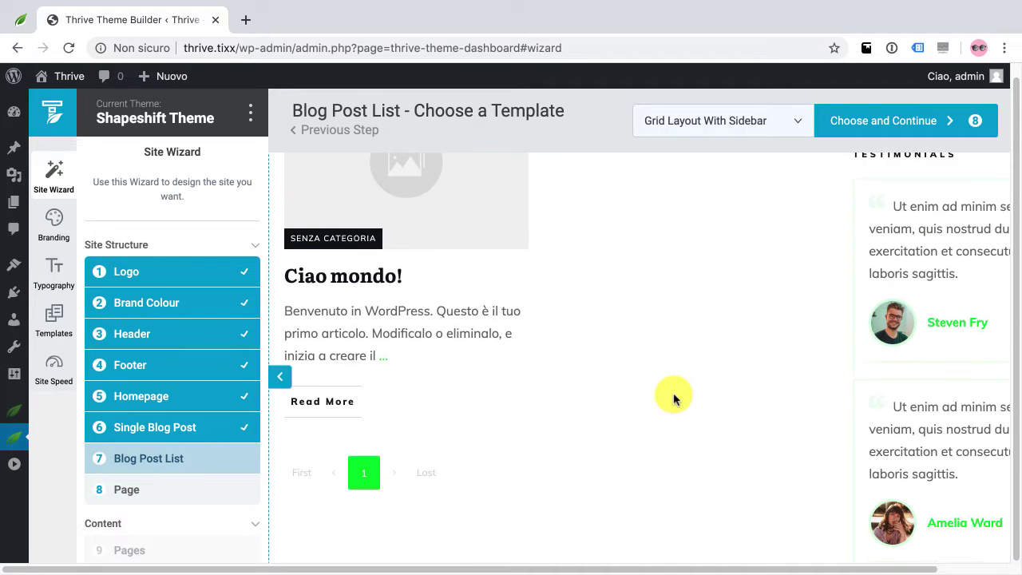
pyautogui.scroll(-2, 674, 398)
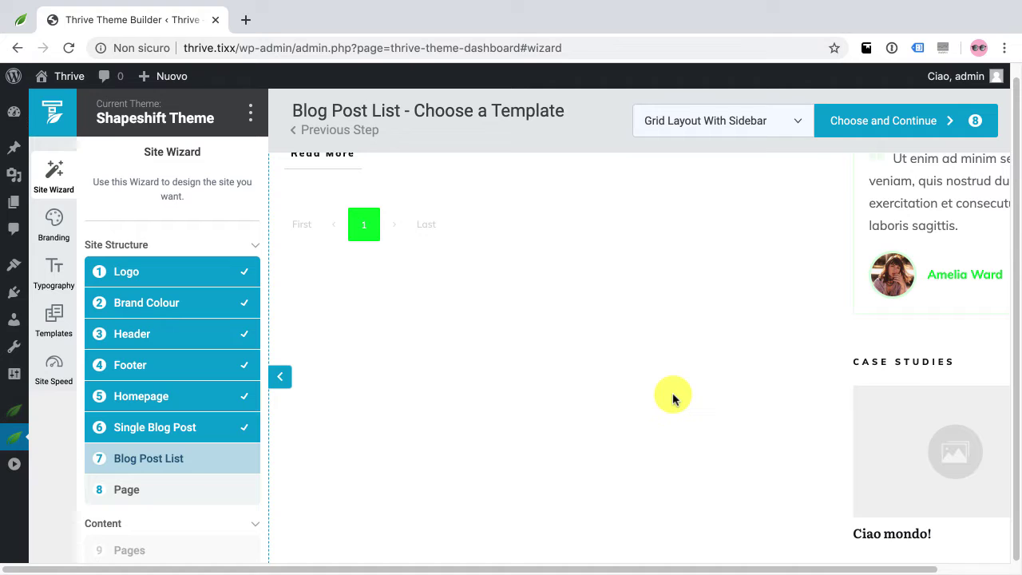
pyautogui.scroll(10, 672, 397)
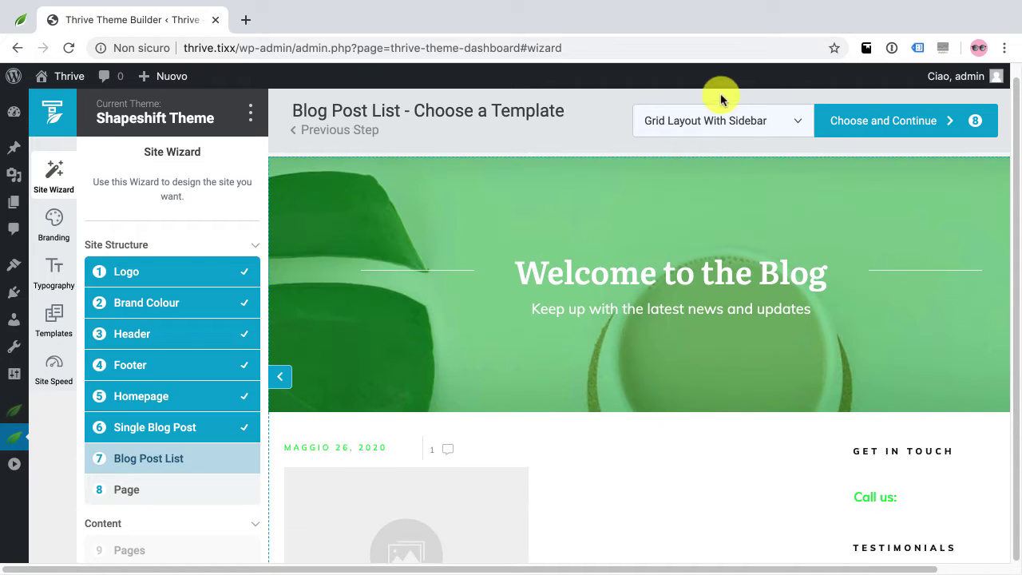
# Switch the blog list template to 'Masonry Layout with sidebar'
pyautogui.click(695, 127)
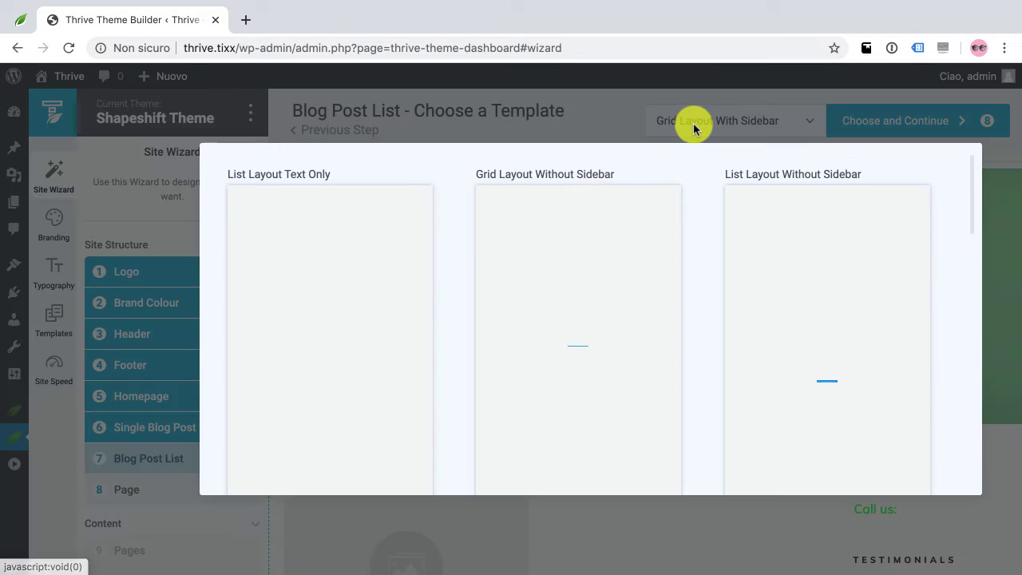
pyautogui.scroll(-5, 370, 354)
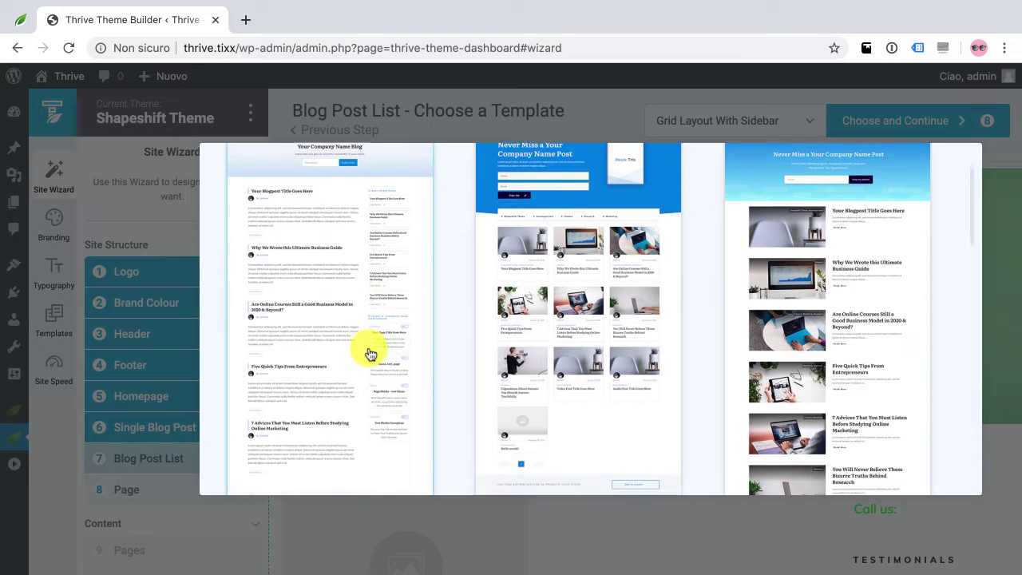
pyautogui.scroll(5, 370, 353)
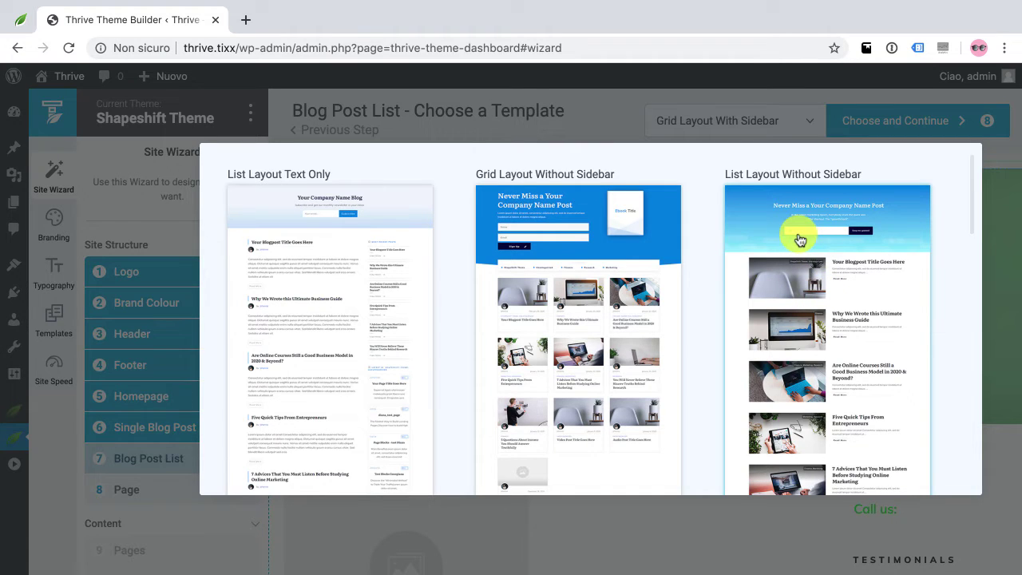
pyautogui.scroll(-5, 793, 247)
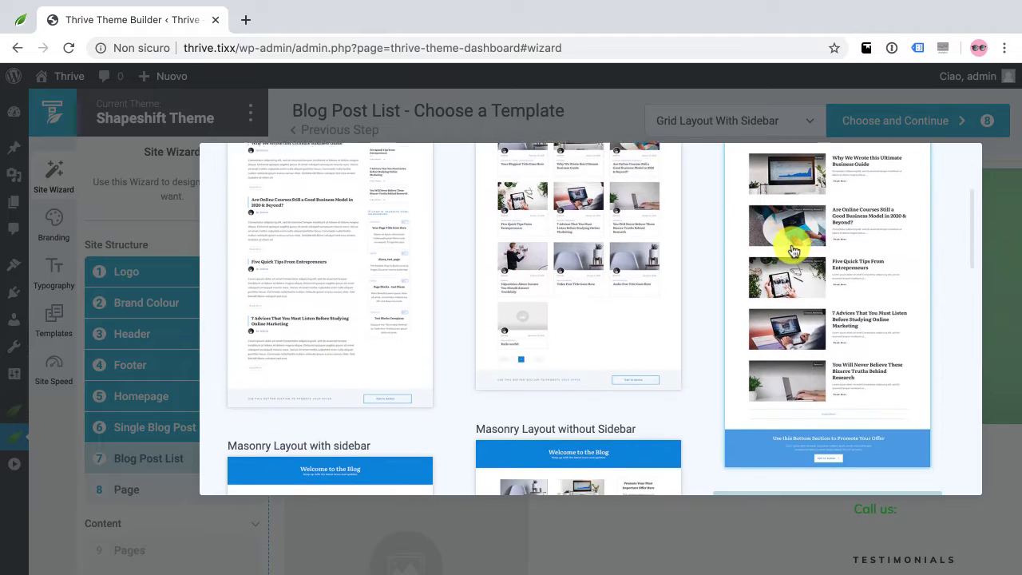
pyautogui.scroll(-3, 793, 250)
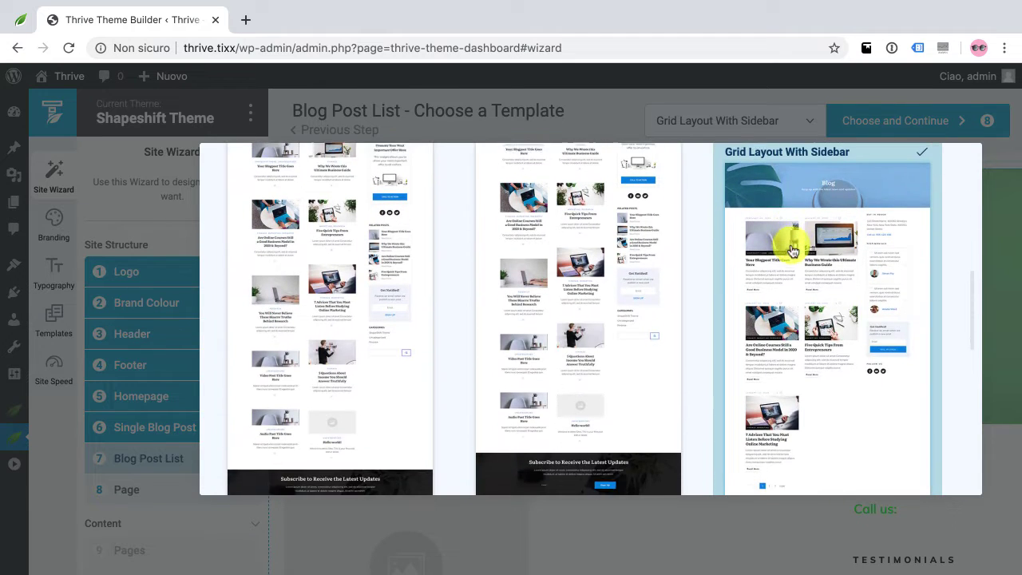
pyautogui.scroll(3, 793, 250)
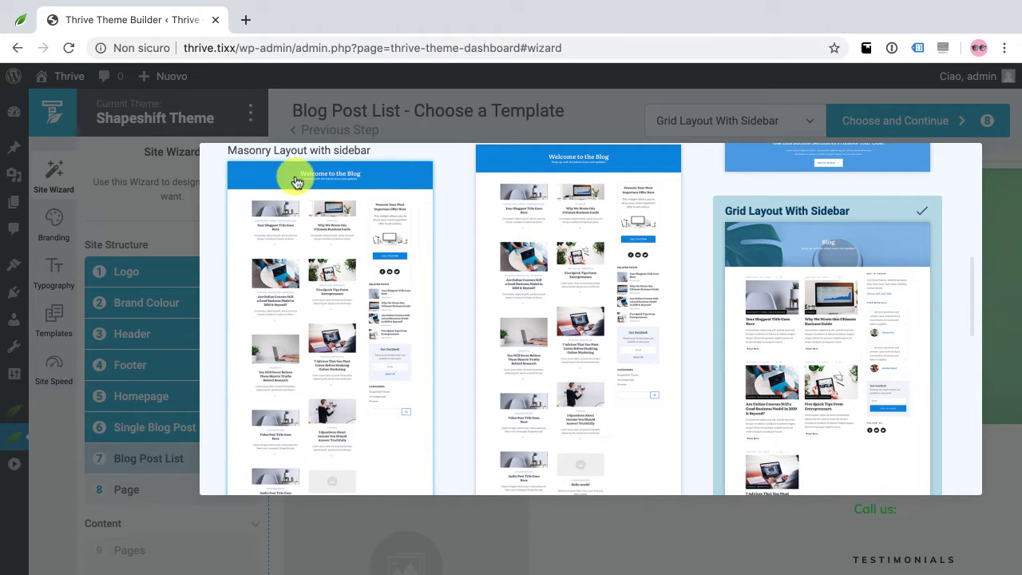
pyautogui.click(354, 284)
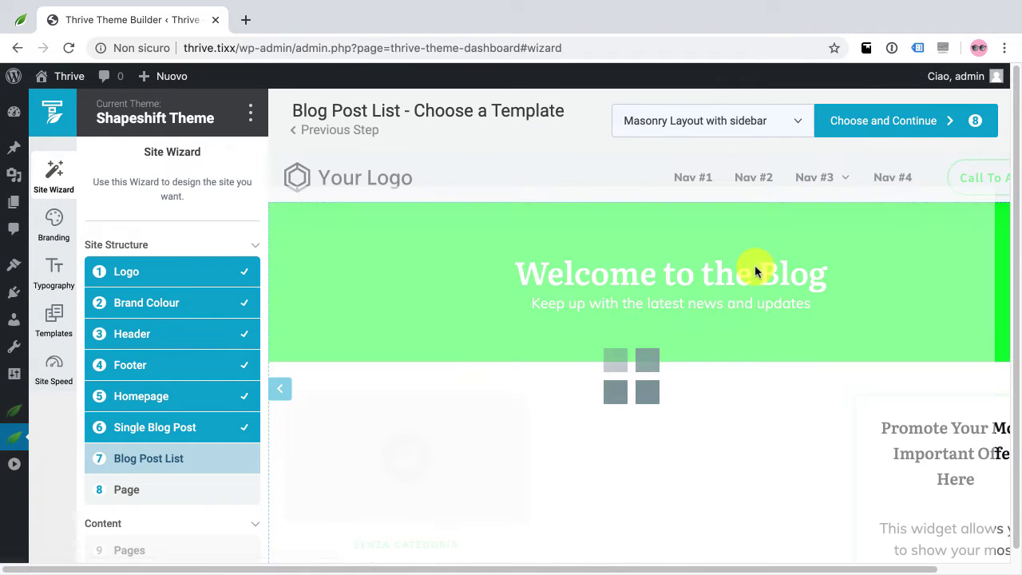
pyautogui.scroll(-2, 754, 265)
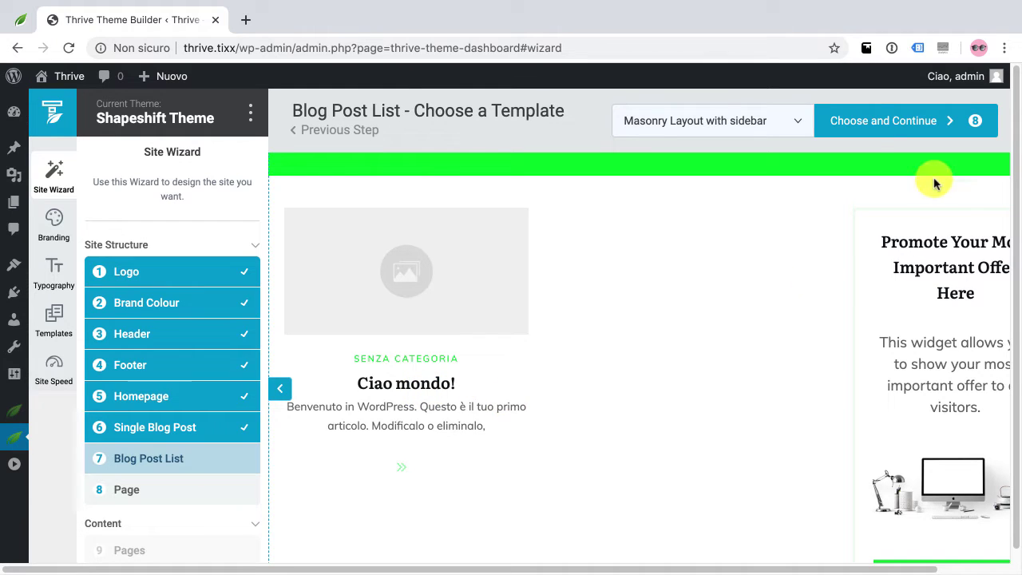
# Confirm the masonry blog list and advance to the Page template step
pyautogui.click(869, 134)
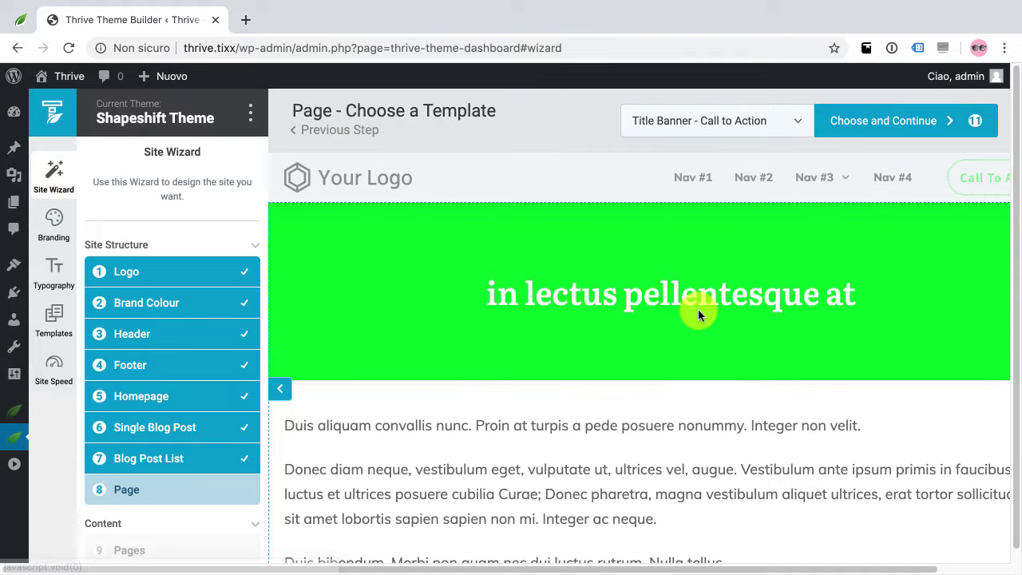
pyautogui.scroll(-10, 698, 318)
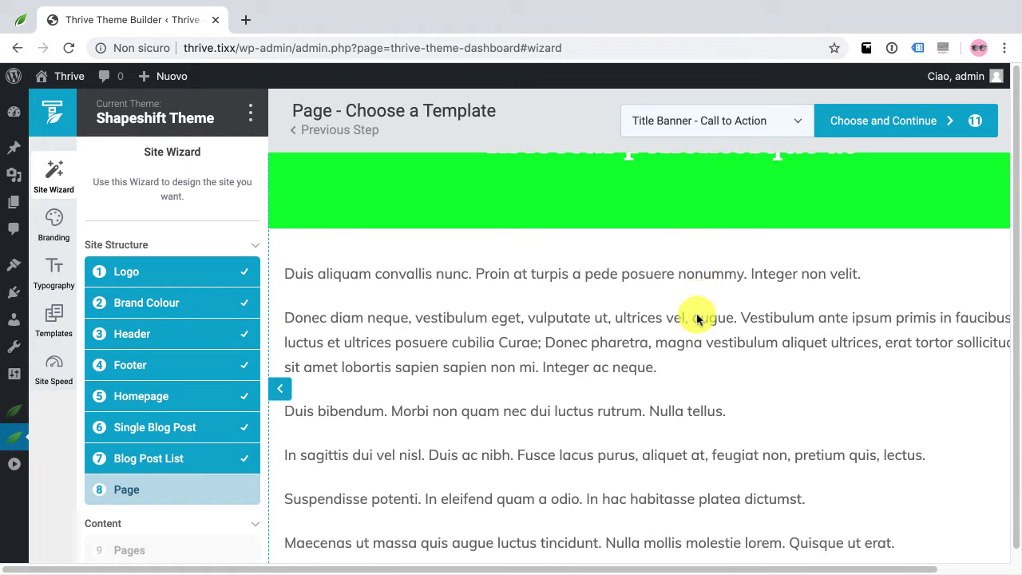
pyautogui.scroll(-7, 696, 318)
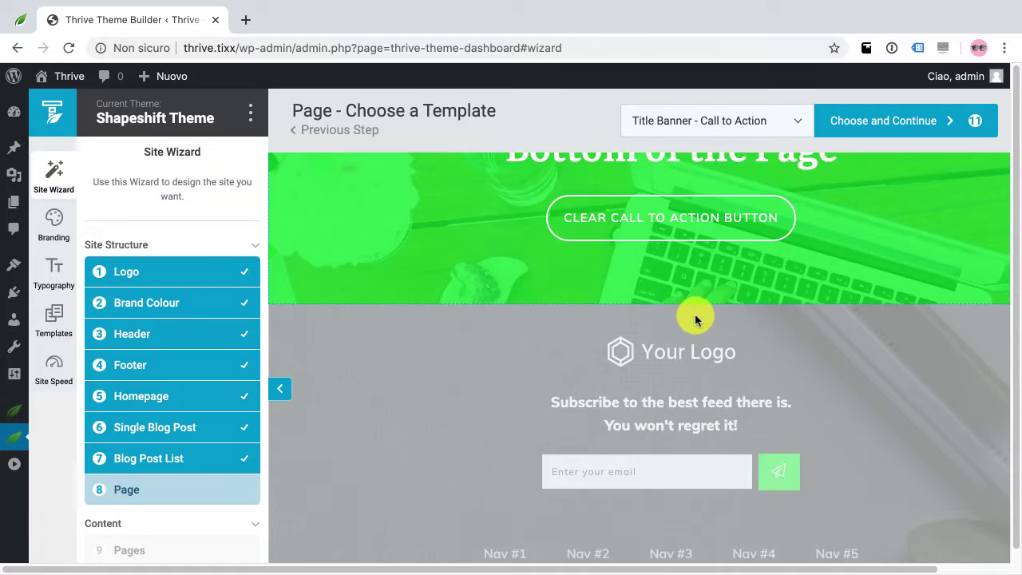
pyautogui.scroll(8, 694, 320)
pyautogui.scroll(5, 695, 320)
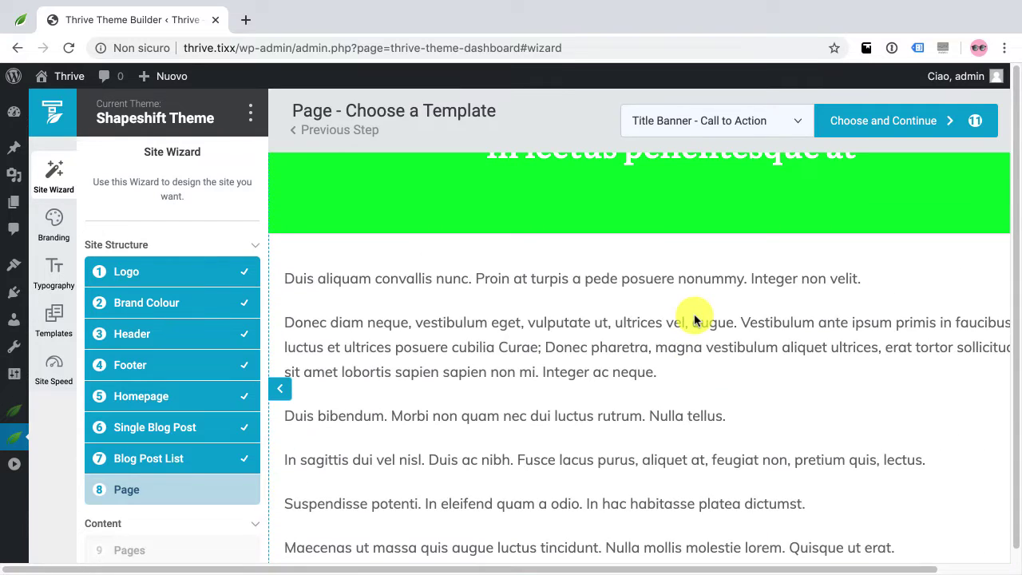
# Keep 'Title Banner - Call to Action' as the page template after browsing alternatives
pyautogui.click(706, 129)
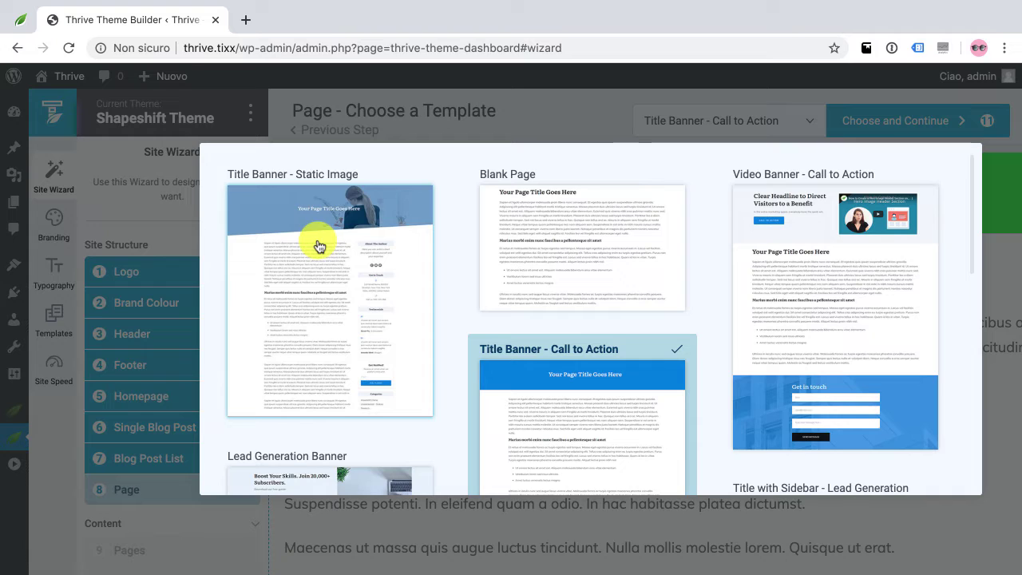
pyautogui.scroll(-3, 708, 327)
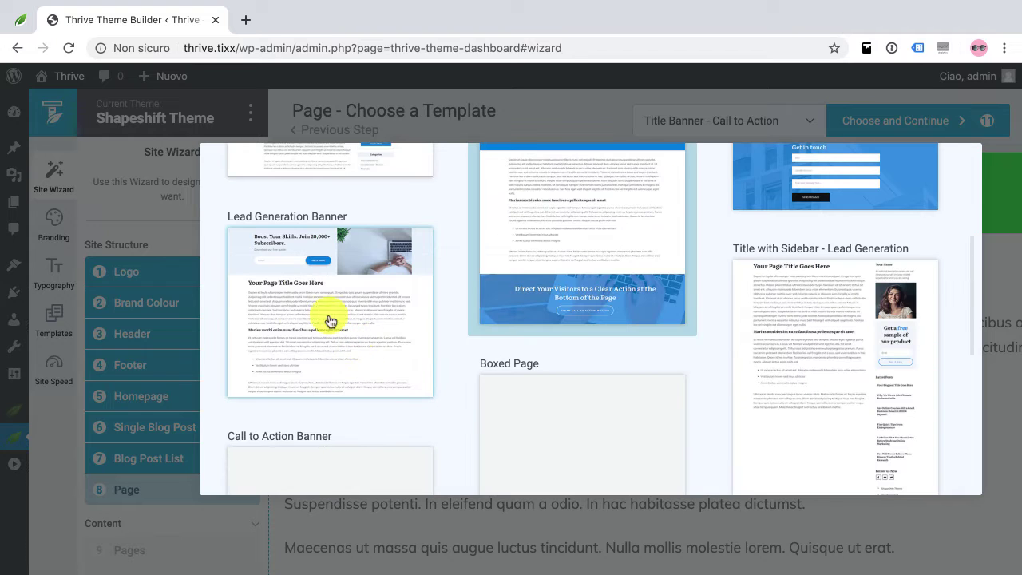
pyautogui.scroll(1, 344, 303)
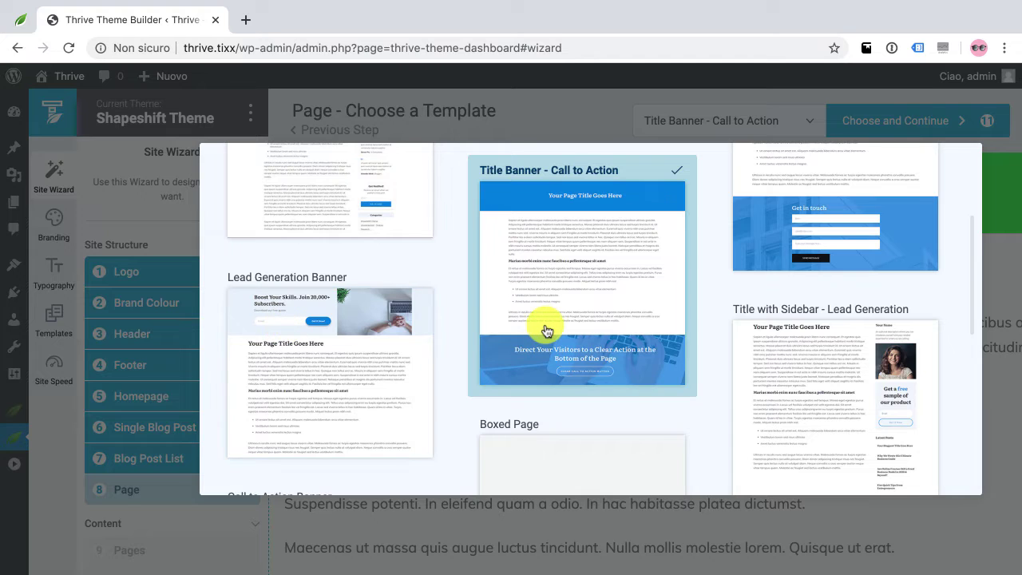
pyautogui.scroll(3, 548, 329)
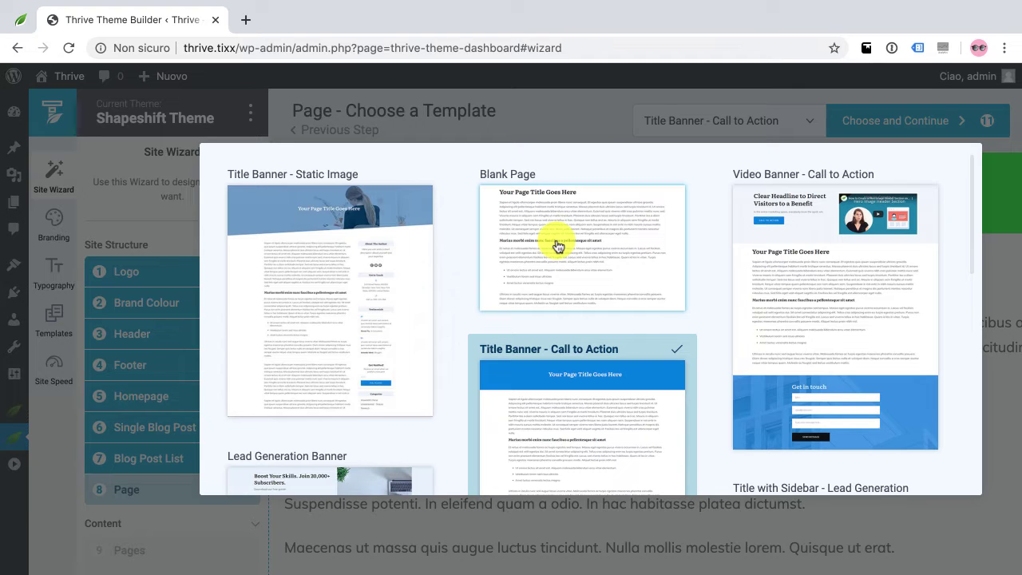
pyautogui.scroll(-2, 580, 253)
pyautogui.scroll(2, 579, 272)
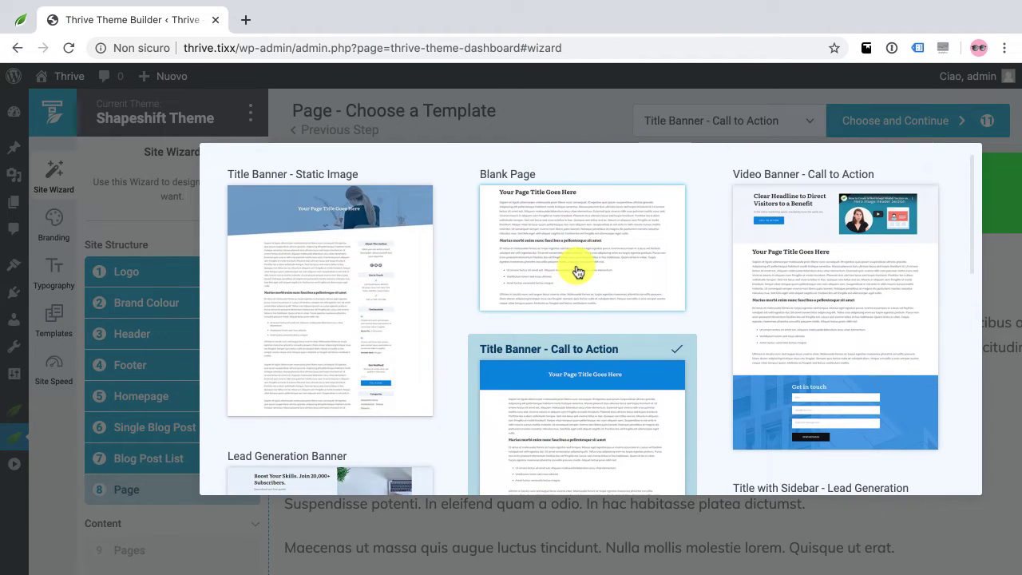
pyautogui.click(555, 406)
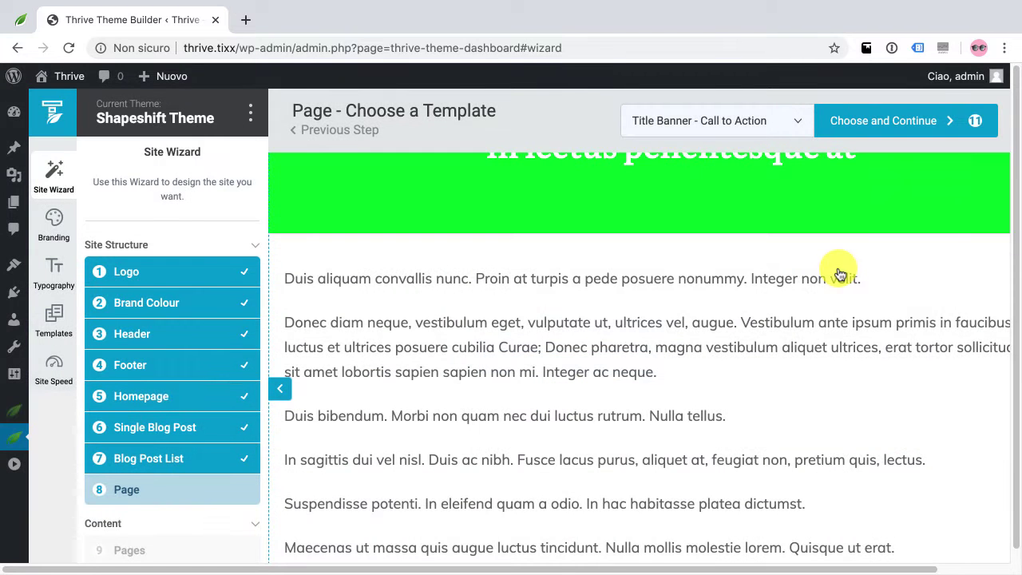
# Confirm the page template, set Header and Footer Menu to 'I will choose later...', and finish
pyautogui.click(885, 124)
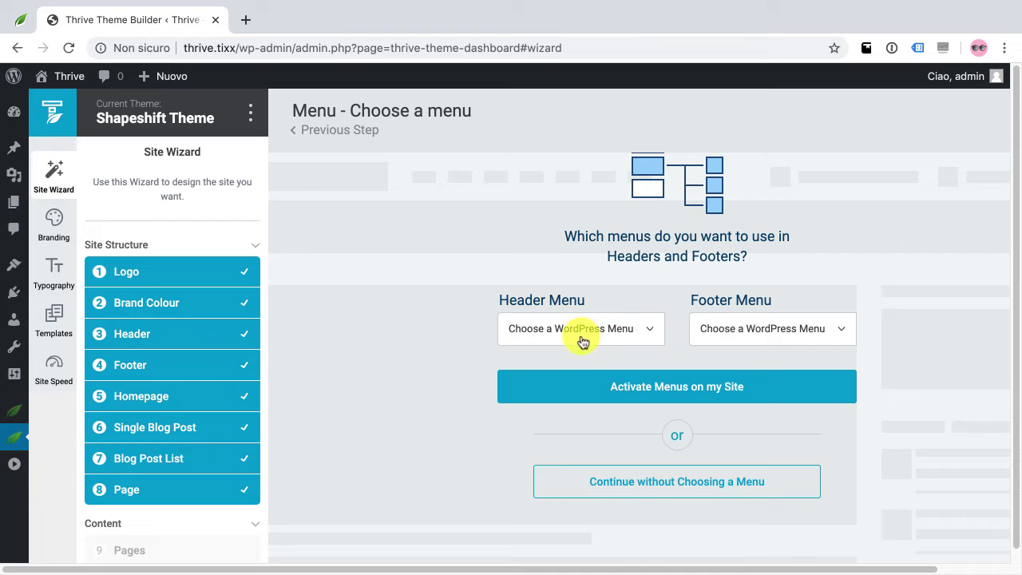
pyautogui.click(564, 331)
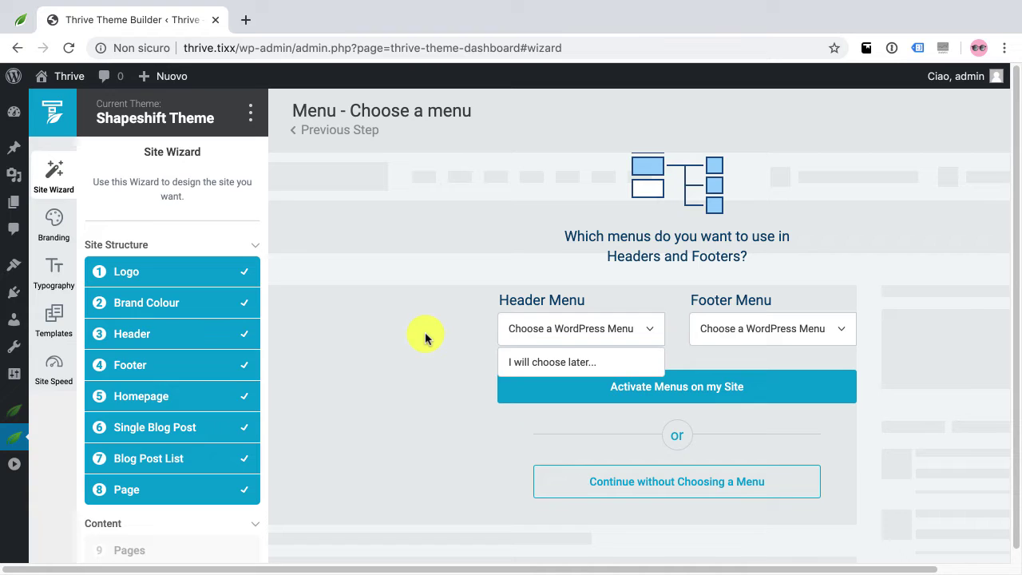
pyautogui.click(541, 364)
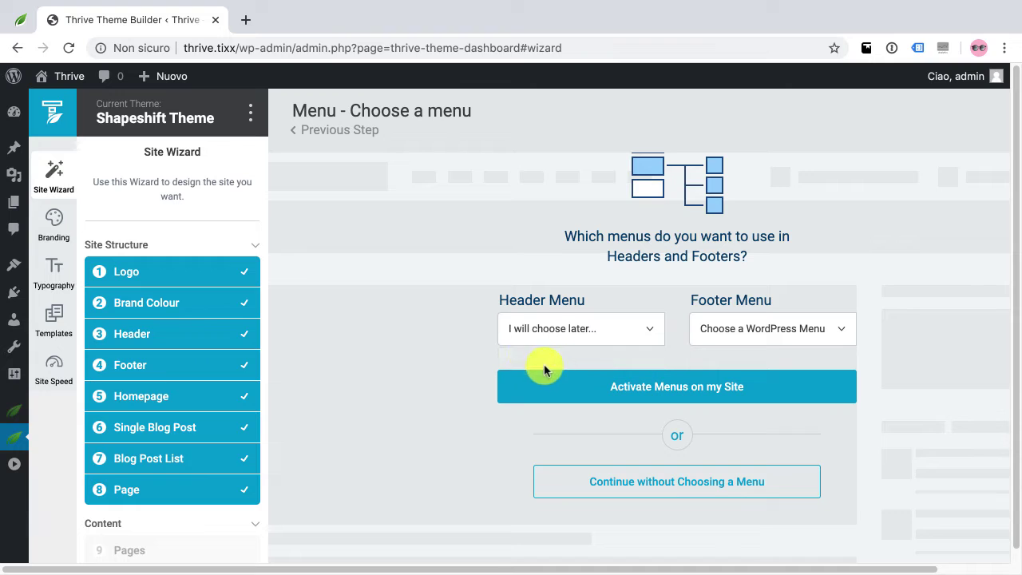
pyautogui.click(735, 337)
pyautogui.click(734, 364)
pyautogui.click(733, 364)
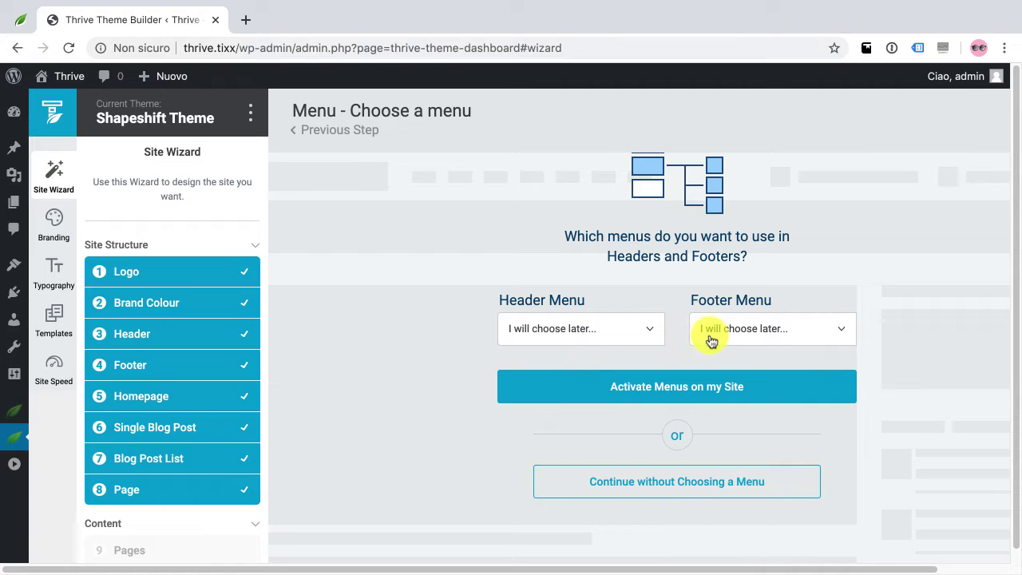
pyautogui.click(639, 486)
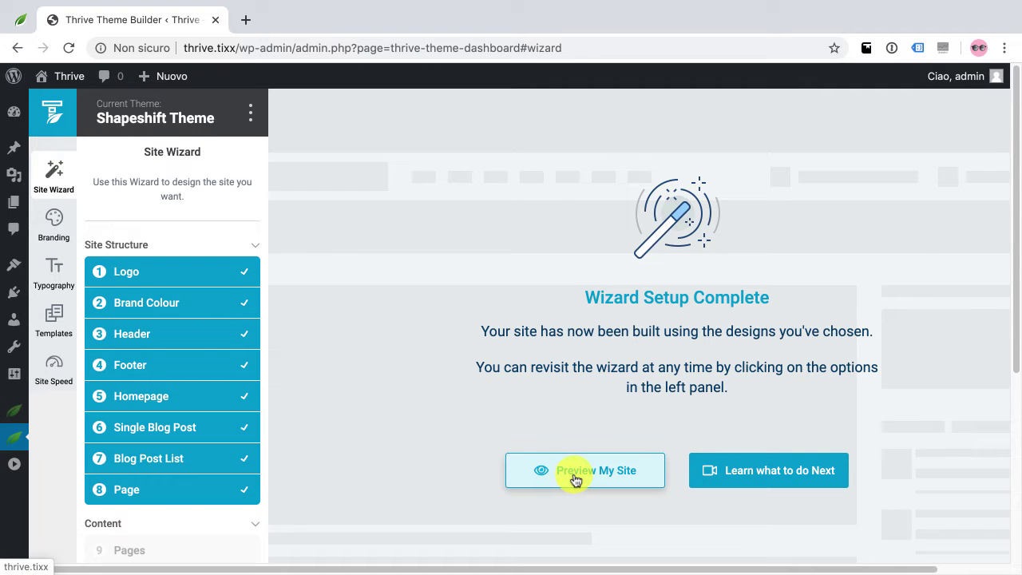
# Preview the live Shapeshift homepage in a new tab, scrolling to the footer and back
pyautogui.click(574, 476)
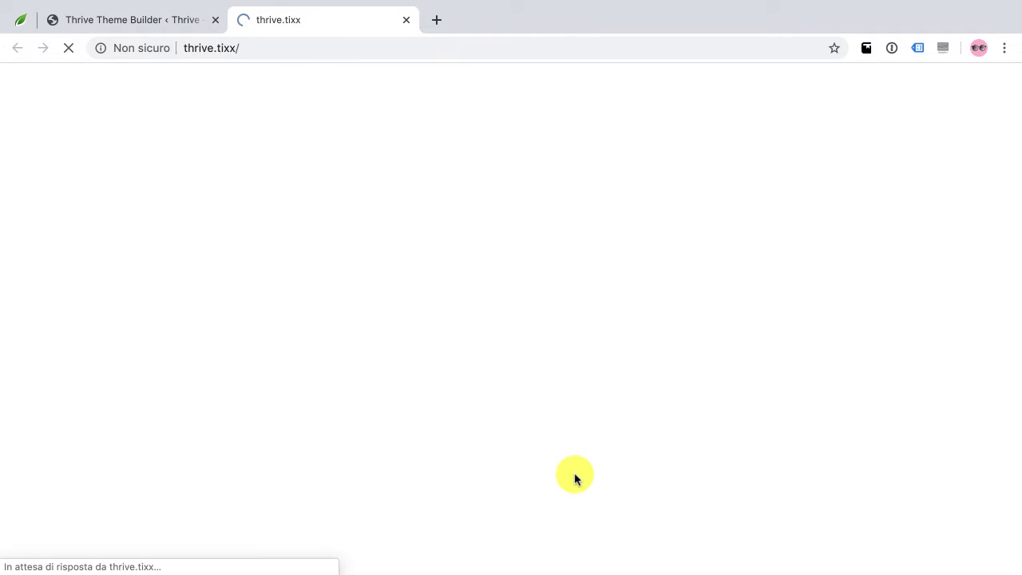
pyautogui.scroll(-11, 599, 416)
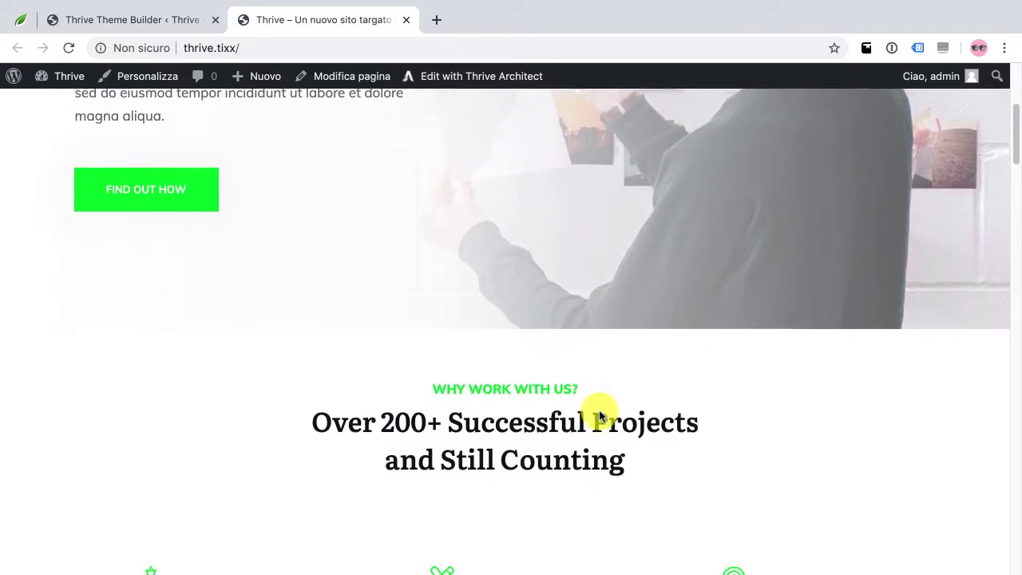
pyautogui.scroll(-15, 599, 415)
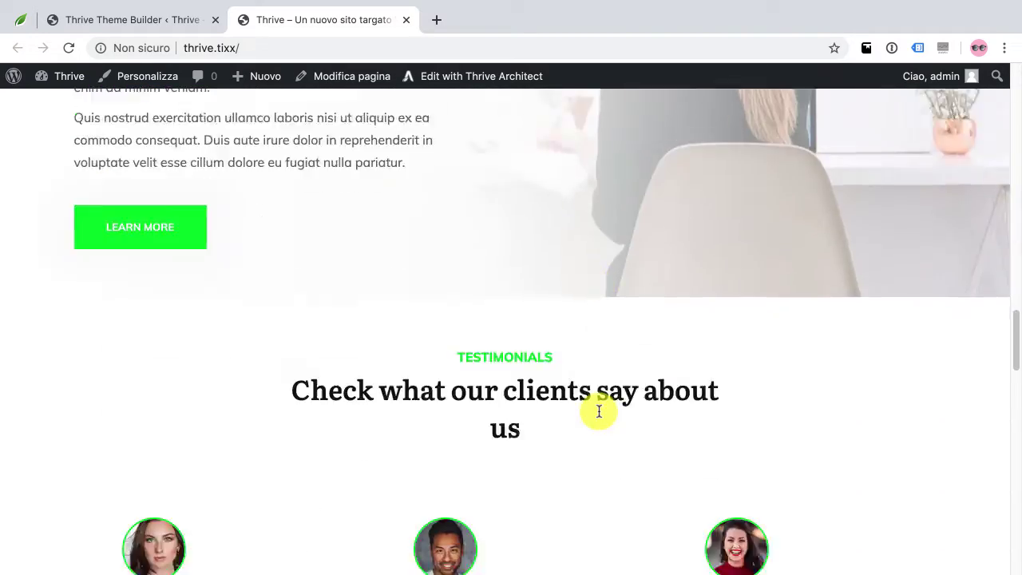
pyautogui.scroll(-5, 597, 415)
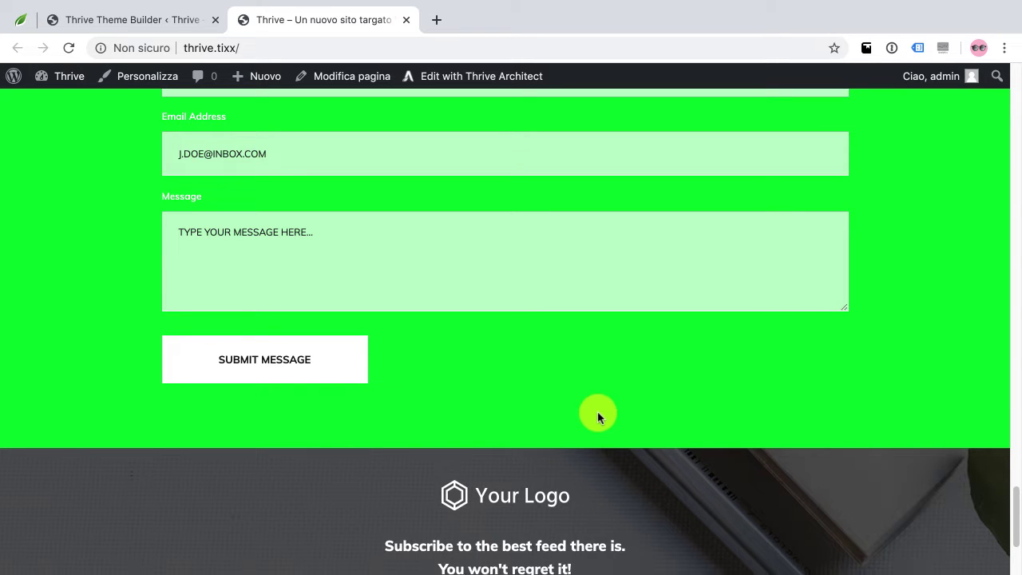
pyautogui.scroll(-3, 598, 411)
pyautogui.scroll(3, 598, 412)
pyautogui.scroll(20, 597, 415)
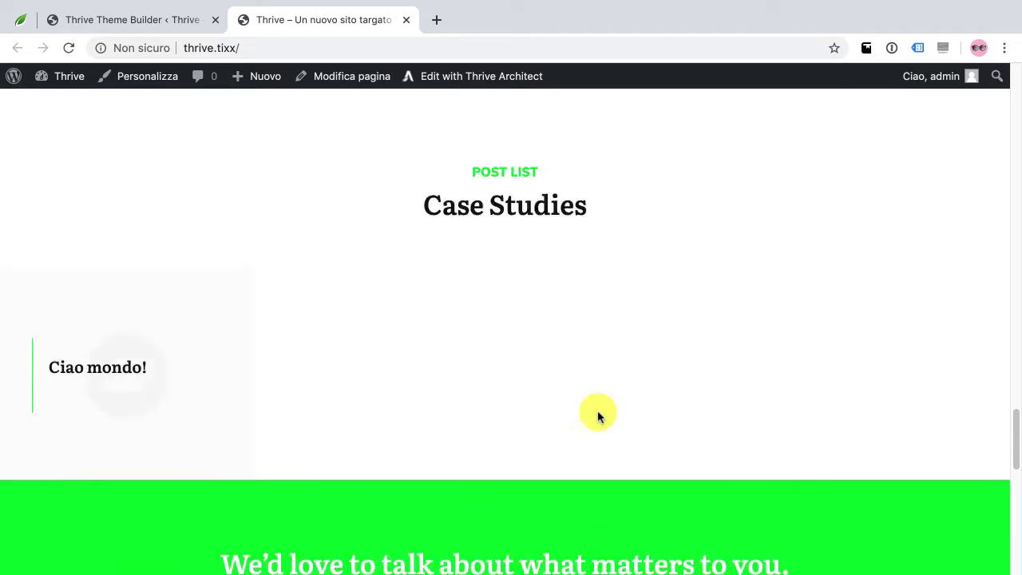
pyautogui.scroll(7, 598, 414)
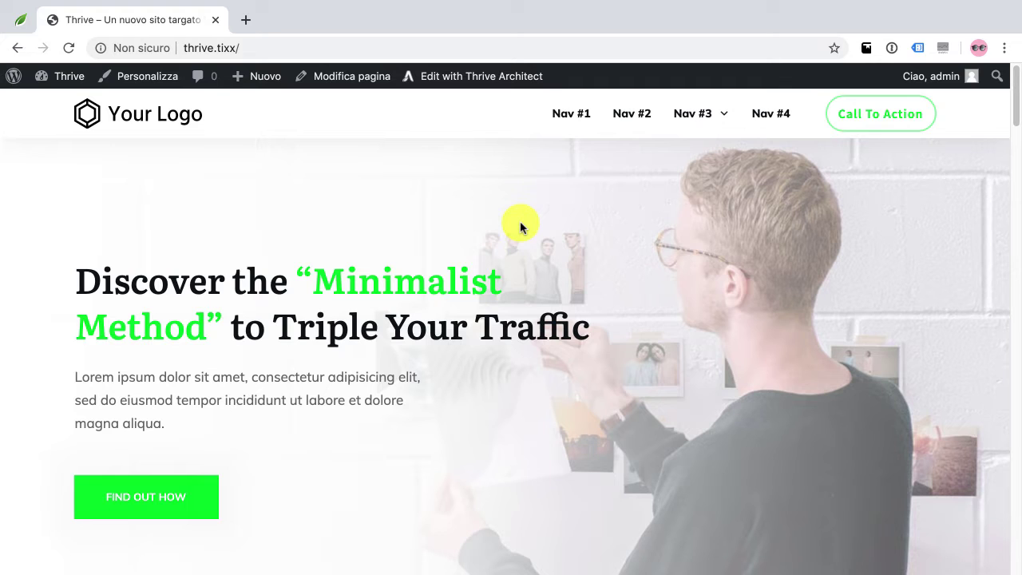
# Go to the Bacheca dashboard and view Pagine > Tutte le pagine
pyautogui.moveTo(62, 76)
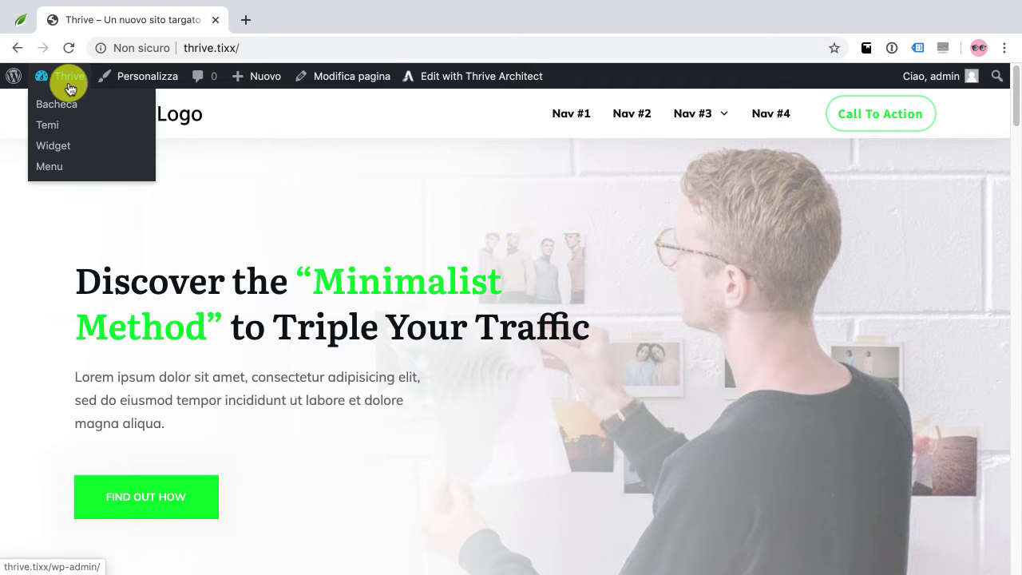
pyautogui.click(55, 112)
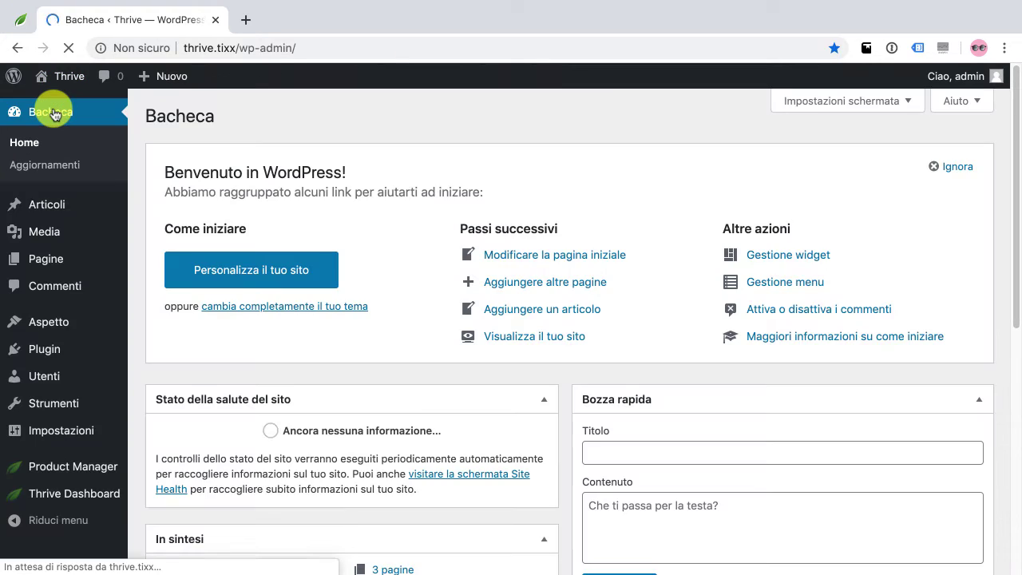
pyautogui.moveTo(45, 263)
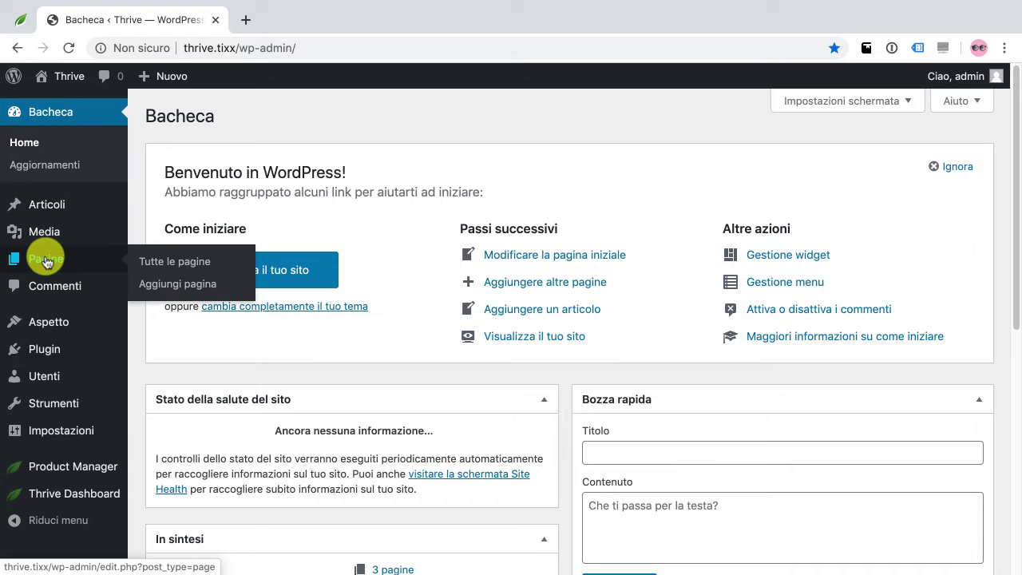
pyautogui.click(164, 263)
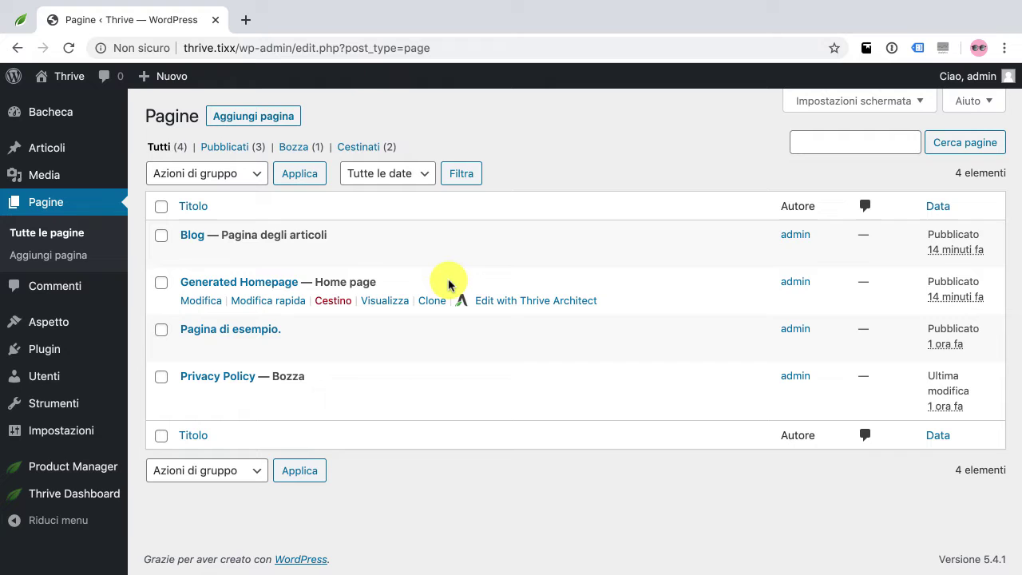
# Review Impostazioni > Lettura (Generated Homepage static, Blog posts page), then go to Menus
pyautogui.moveTo(85, 422)
pyautogui.click(159, 409)
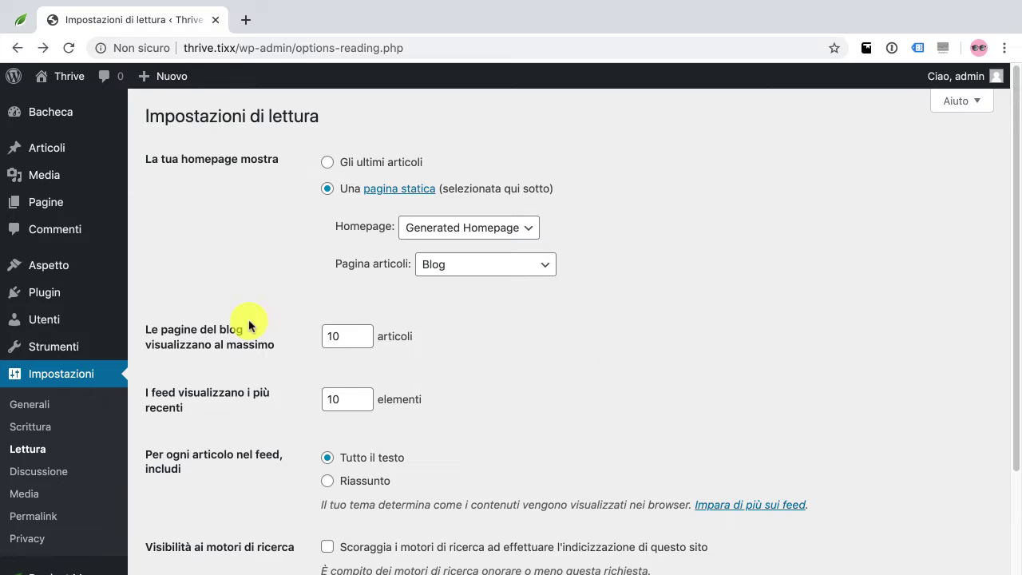
pyautogui.moveTo(51, 272)
pyautogui.click(167, 337)
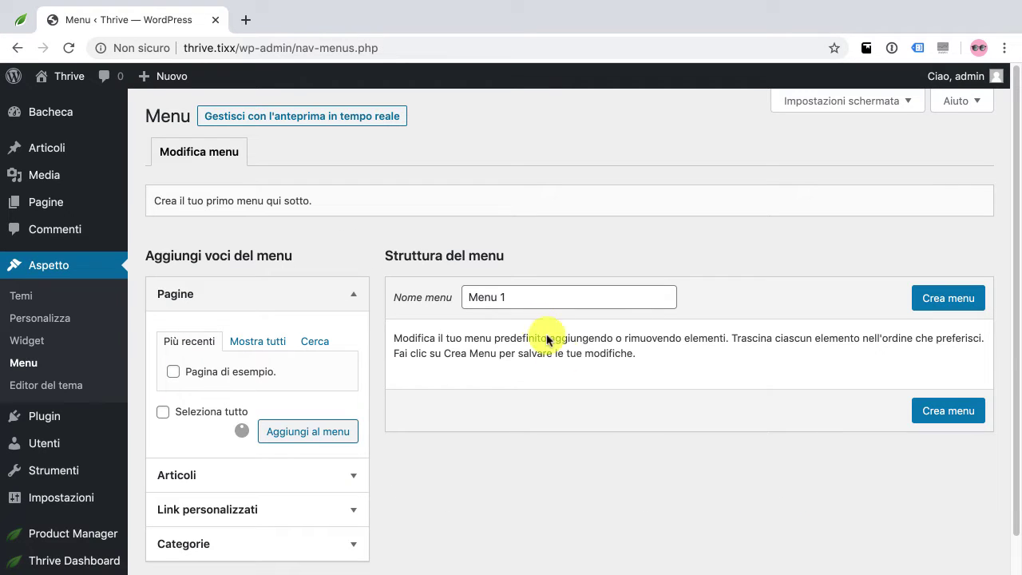
# Name the new menu 'Menu Principale' and create it
pyautogui.click(530, 297)
pyautogui.press('BackSpace')
pyautogui.write('Principale')
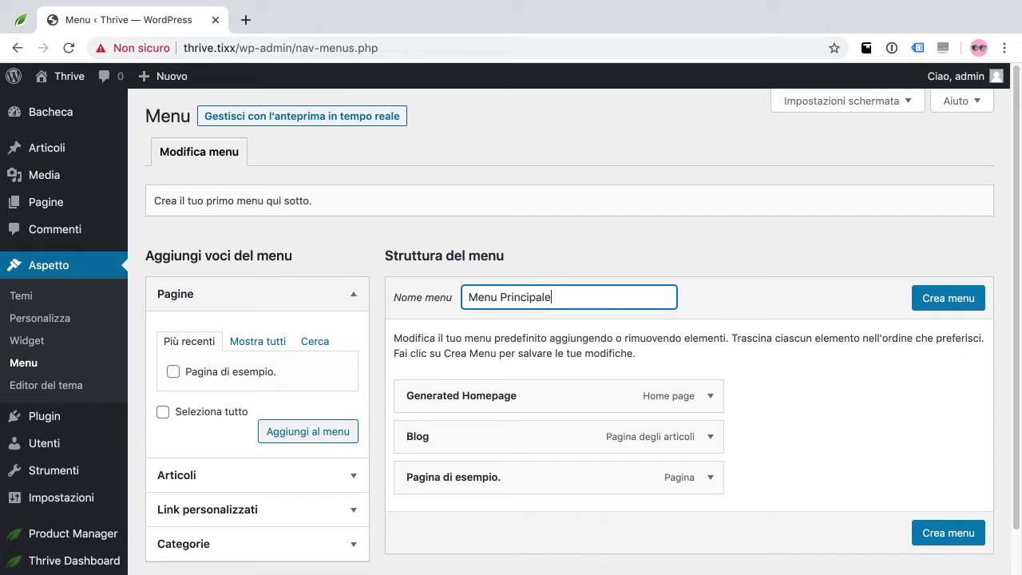
pyautogui.click(927, 300)
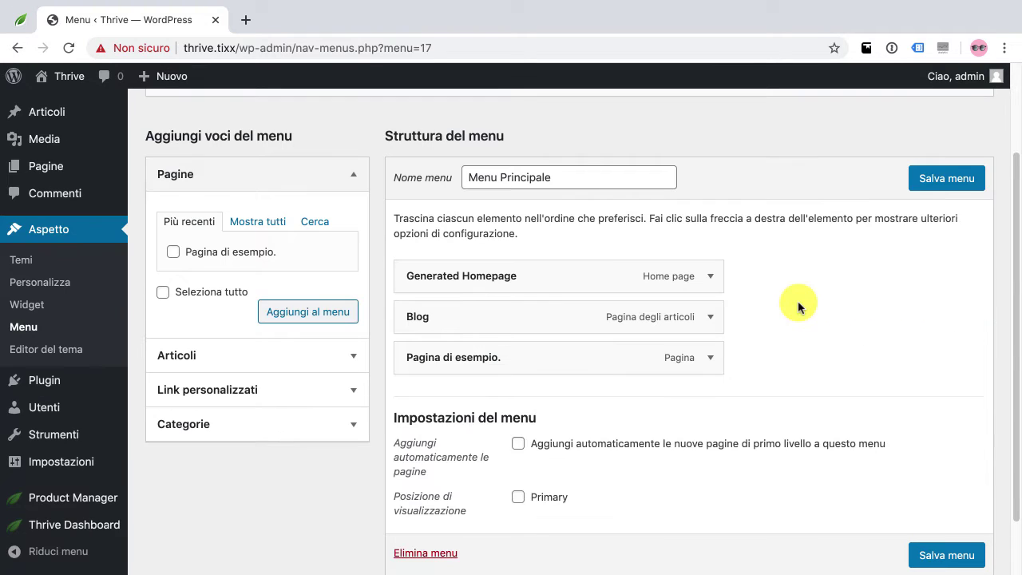
# Relabel the Generated Homepage menu item as 'Home' and save the menu
pyautogui.click(710, 275)
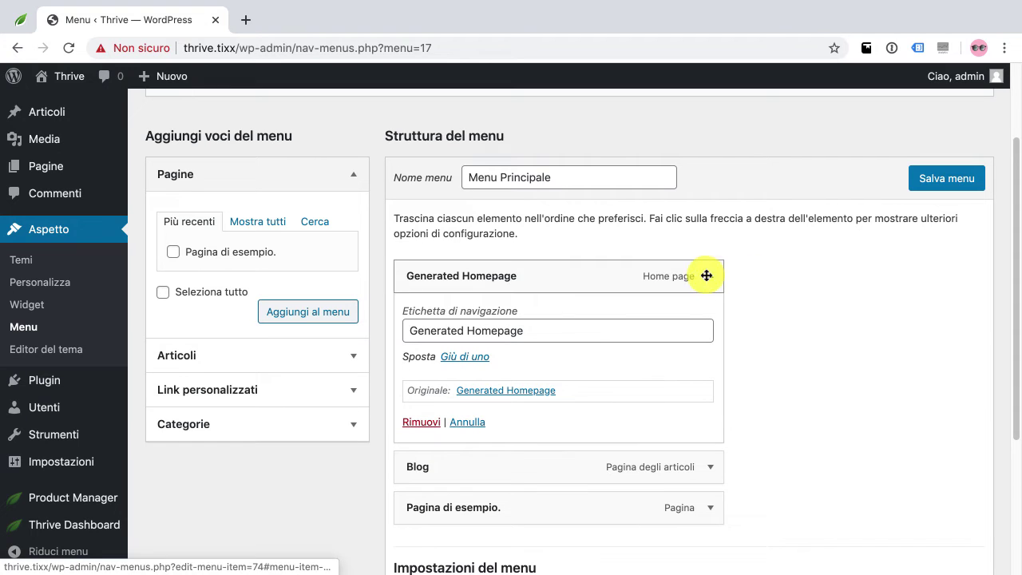
pyautogui.tripleClick(585, 322)
pyautogui.write('Home')
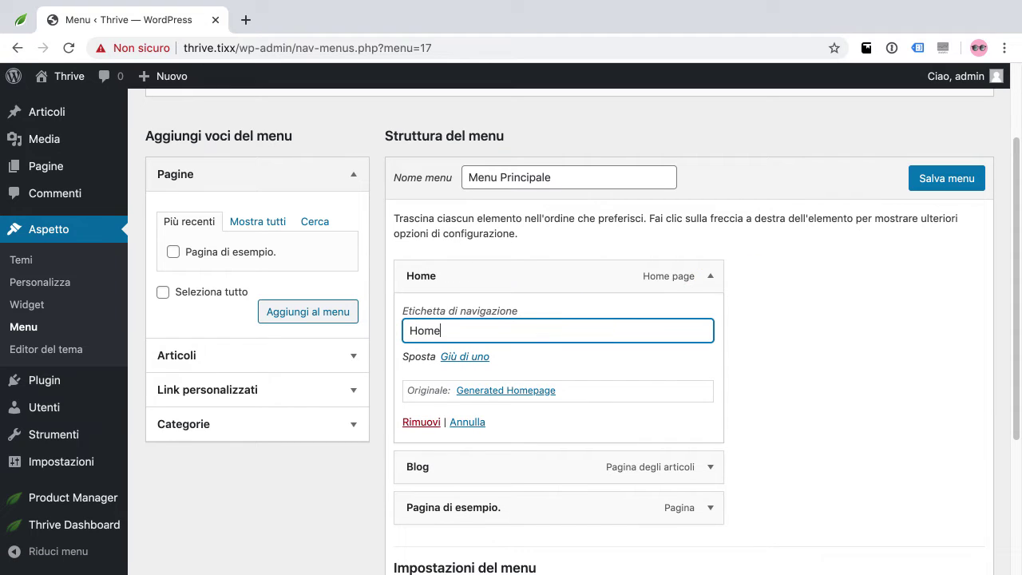
pyautogui.click(609, 290)
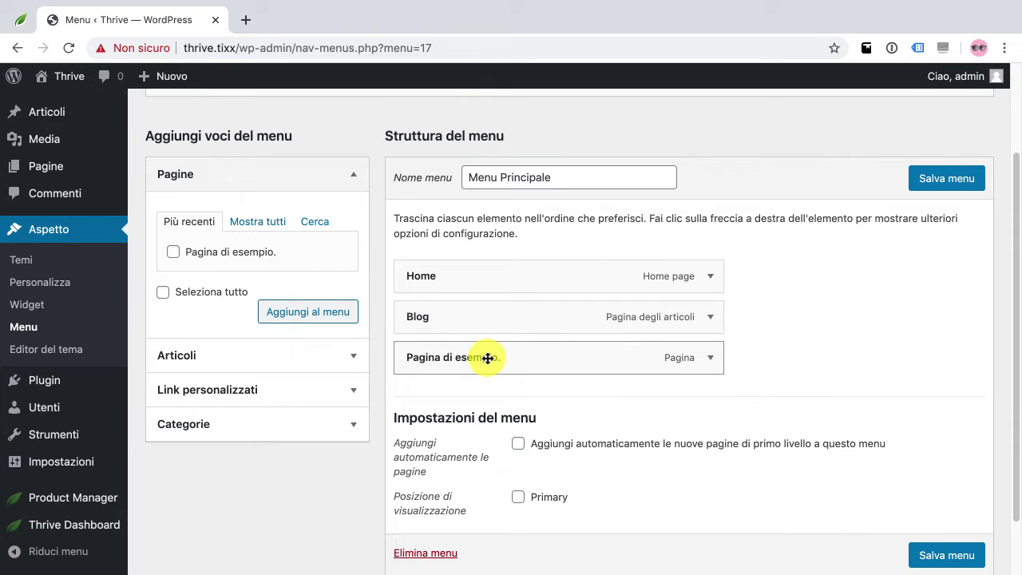
pyautogui.scroll(3, 799, 480)
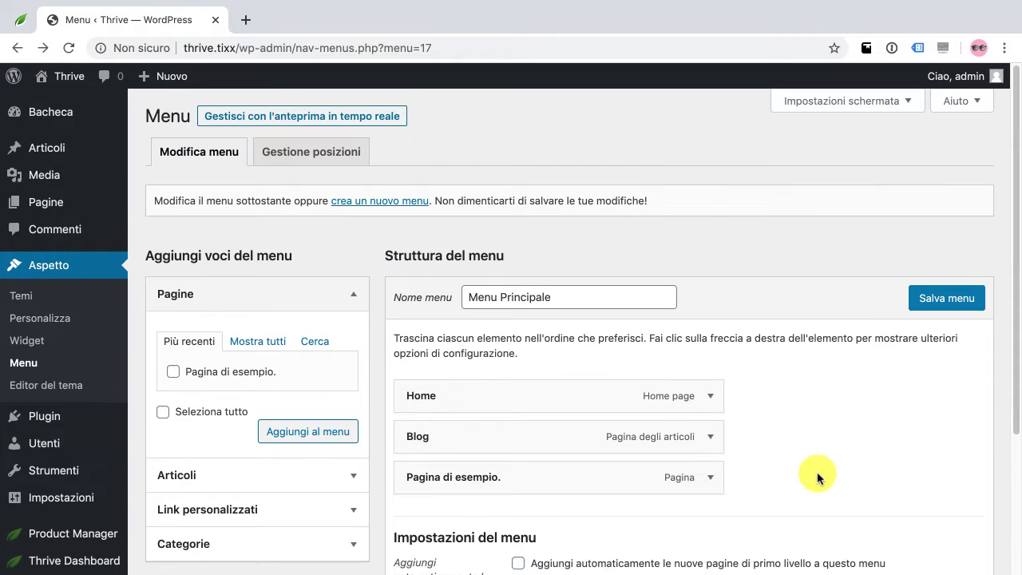
pyautogui.click(937, 308)
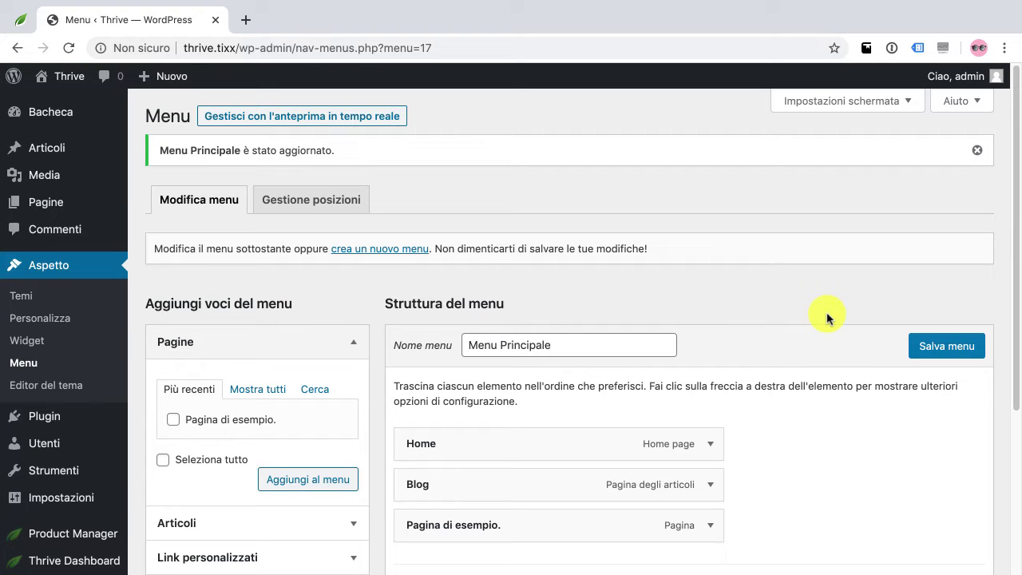
pyautogui.scroll(-1, 96, 347)
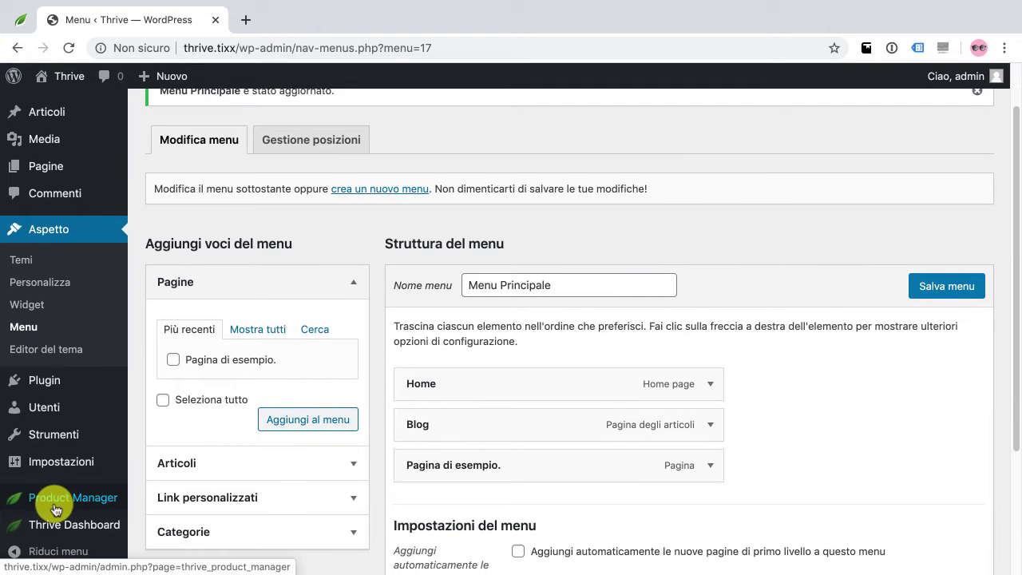
# Open the Thrive Theme Builder Site Wizard at its Menu step
pyautogui.moveTo(59, 525)
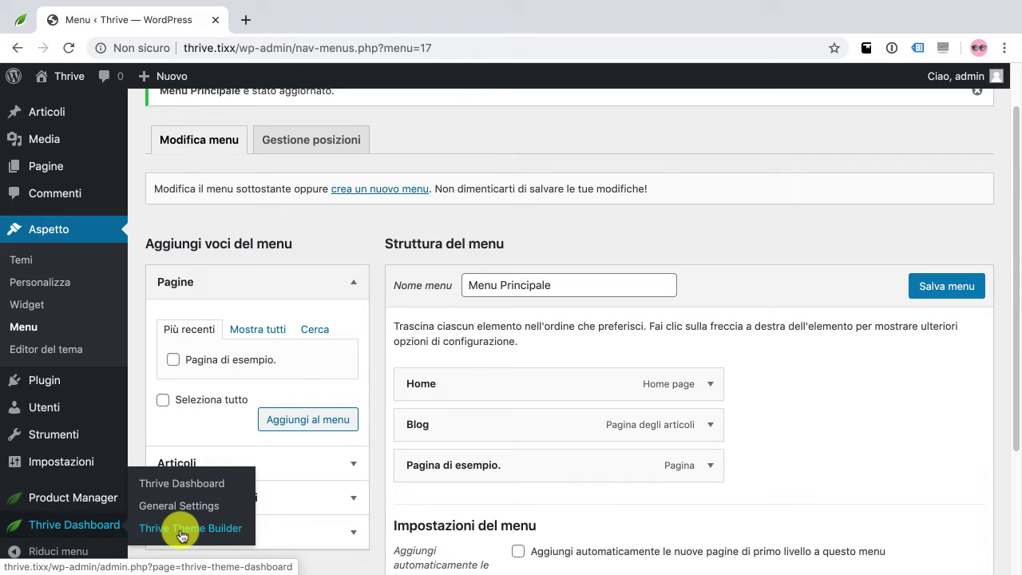
pyautogui.click(181, 532)
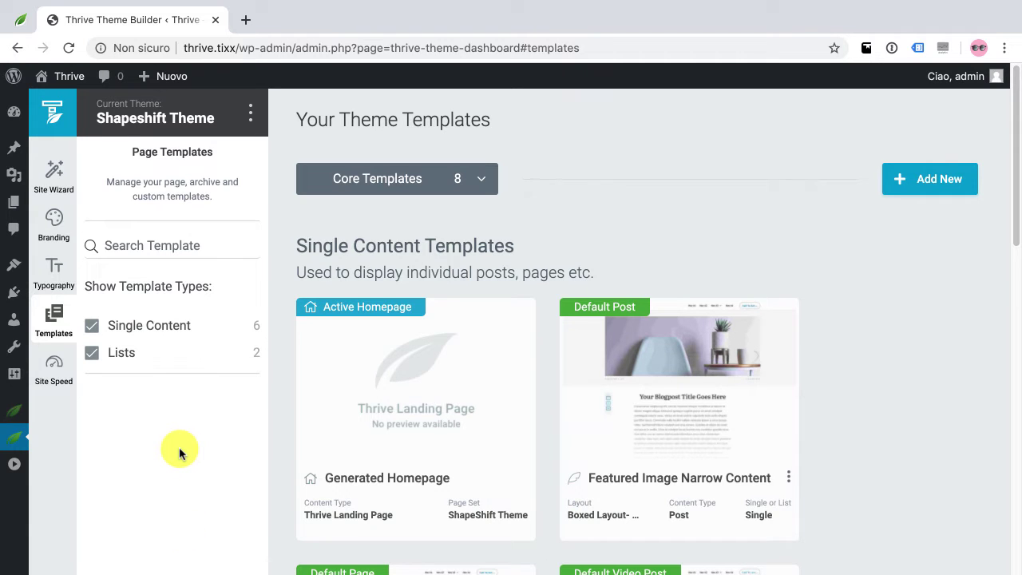
pyautogui.scroll(-3, 179, 447)
pyautogui.scroll(2, 213, 435)
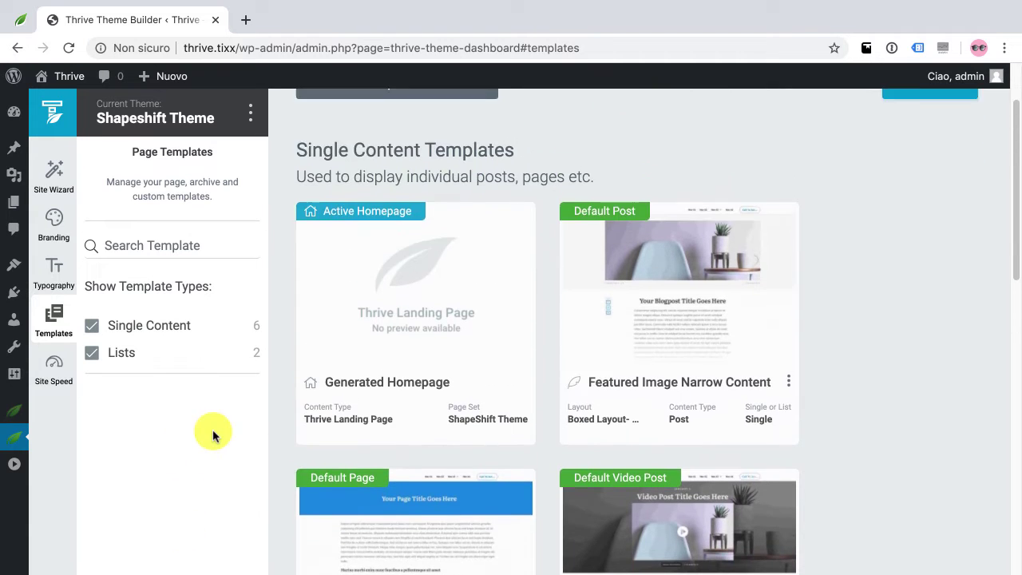
pyautogui.click(52, 189)
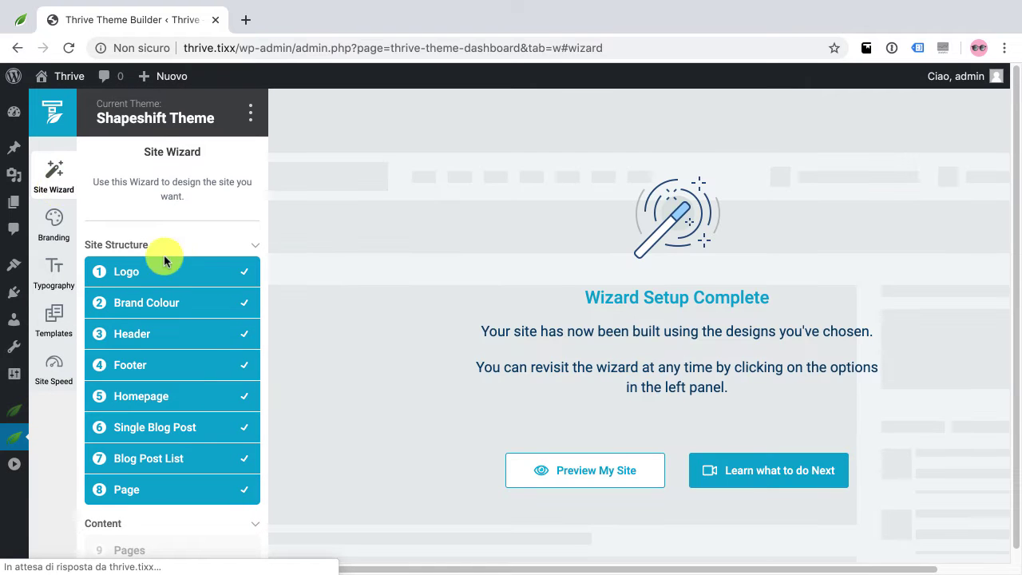
pyautogui.scroll(-3, 194, 356)
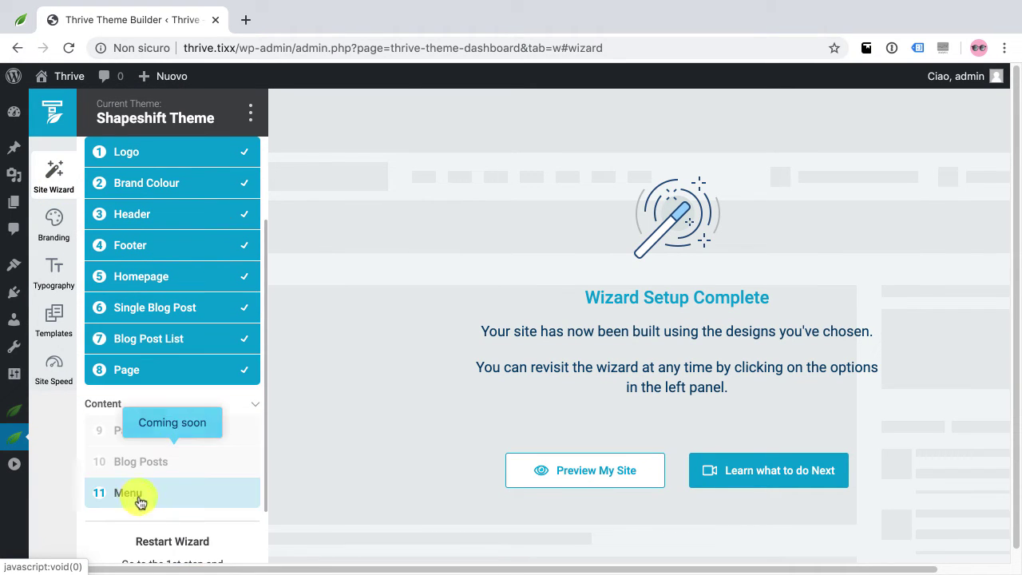
pyautogui.click(142, 495)
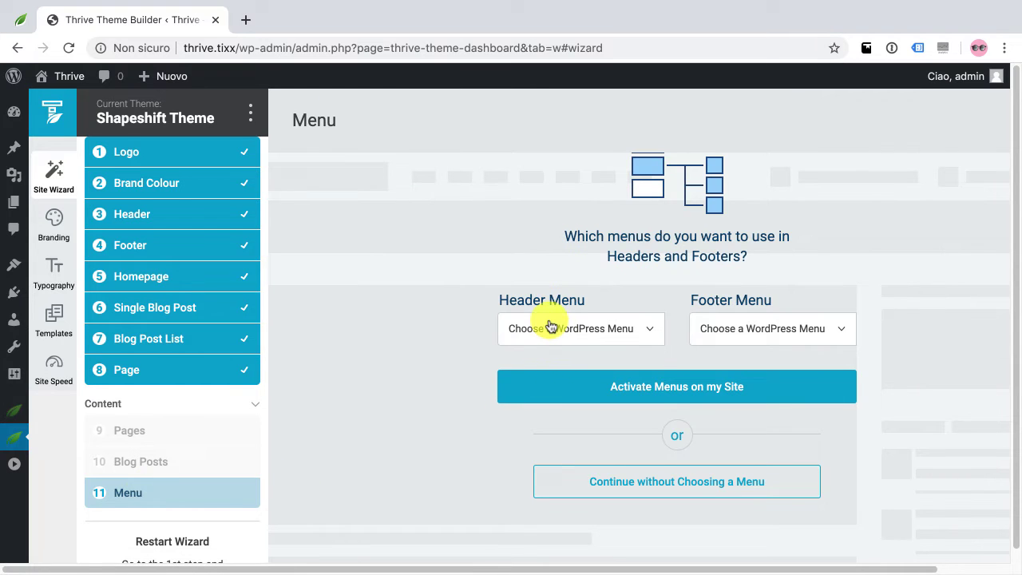
# Choose Menu Principale as the Header Menu and activate it on the site
pyautogui.click(559, 330)
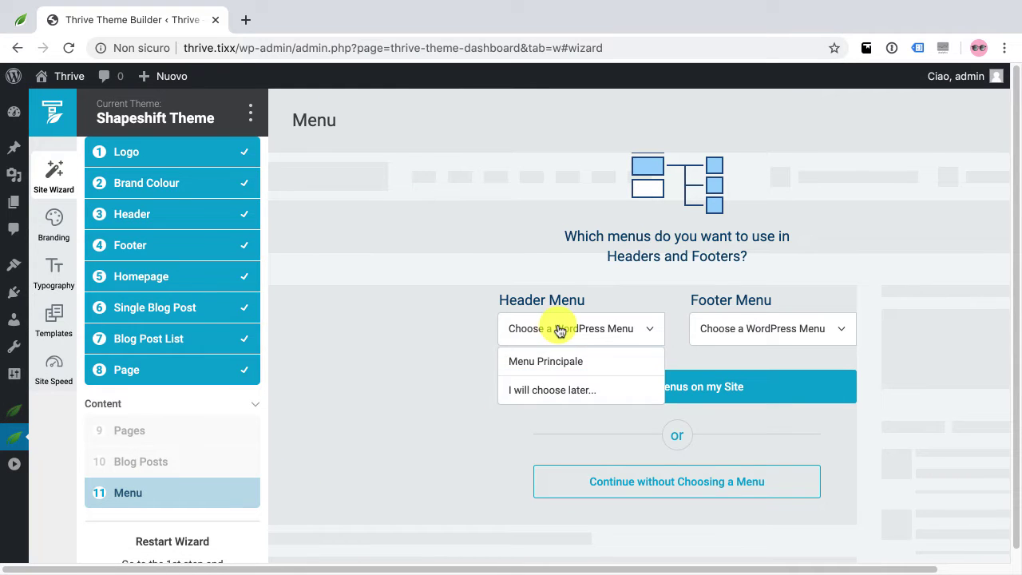
pyautogui.click(534, 364)
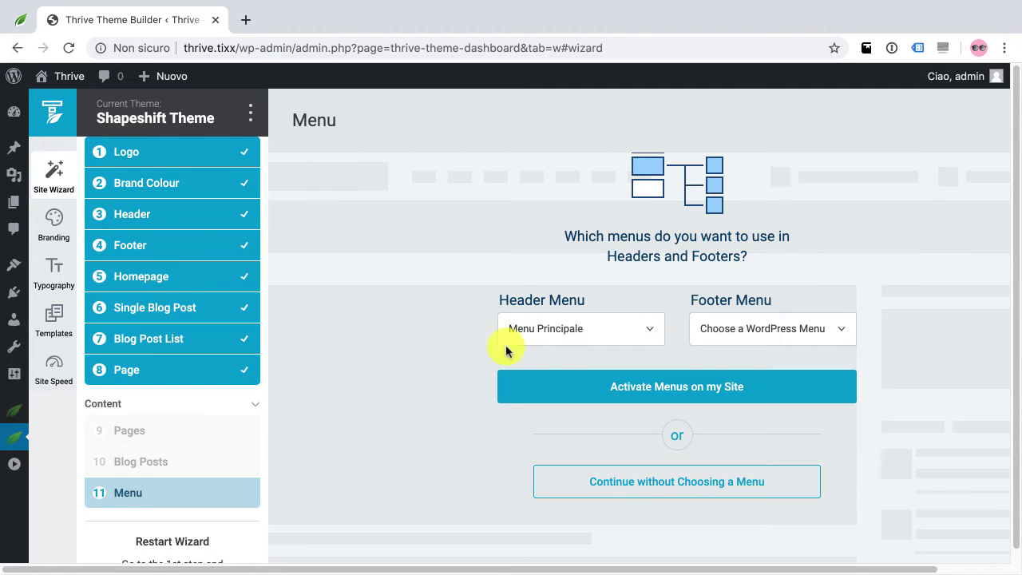
pyautogui.click(572, 389)
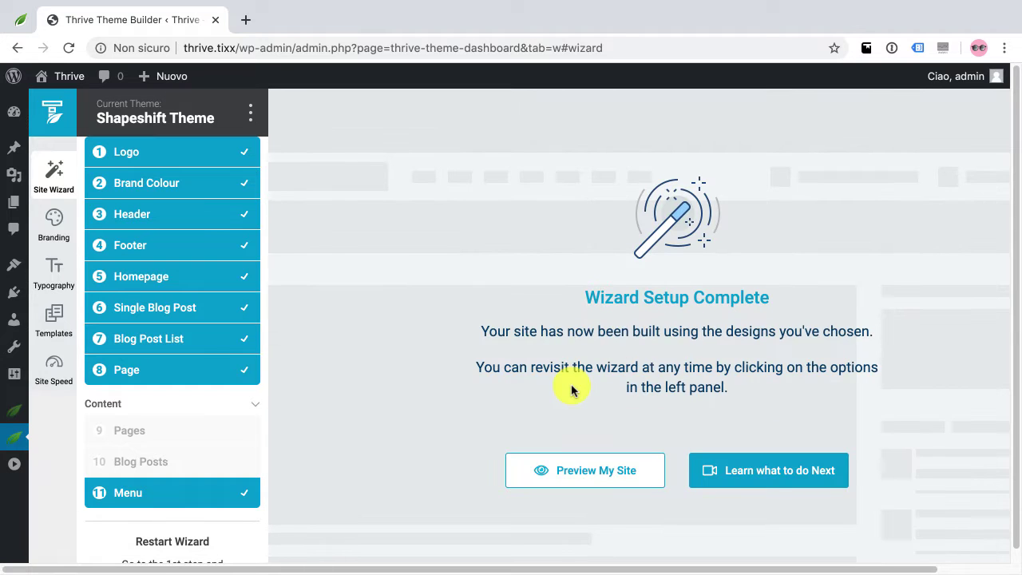
# Preview the live homepage and scroll down to its contact form and footer
pyautogui.click(570, 474)
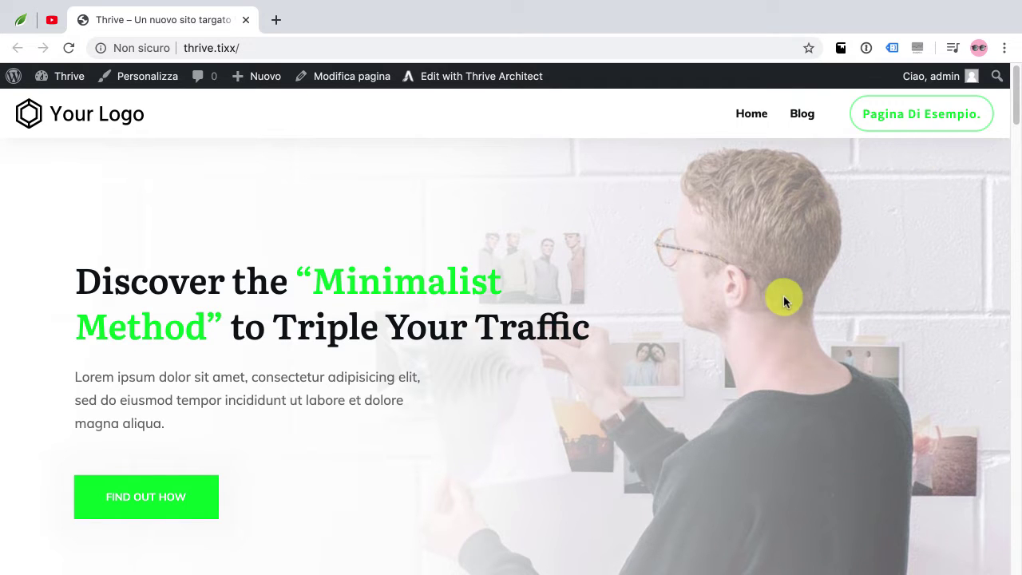
pyautogui.scroll(-3, 784, 301)
pyautogui.scroll(-7, 783, 301)
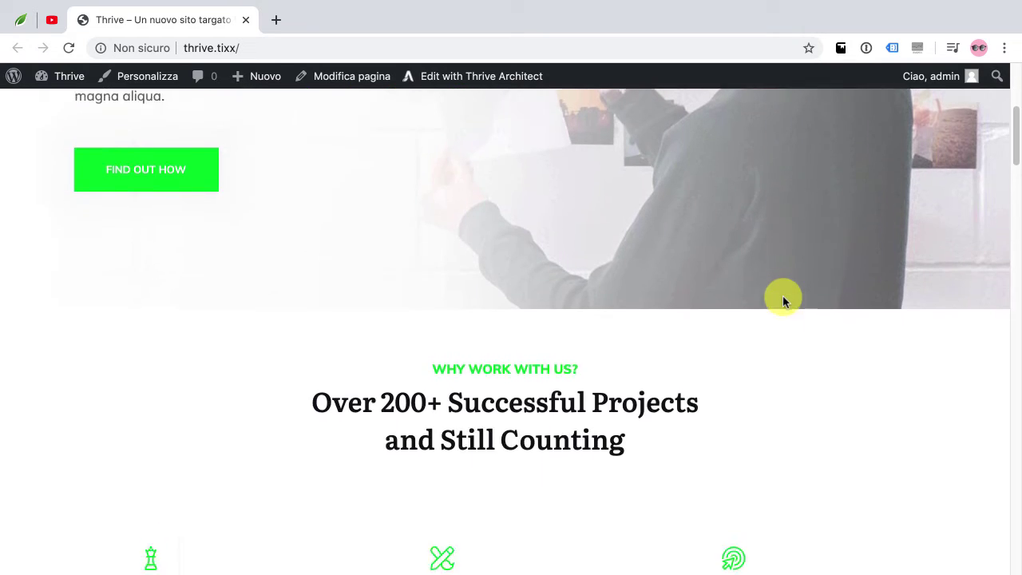
pyautogui.scroll(-10, 783, 300)
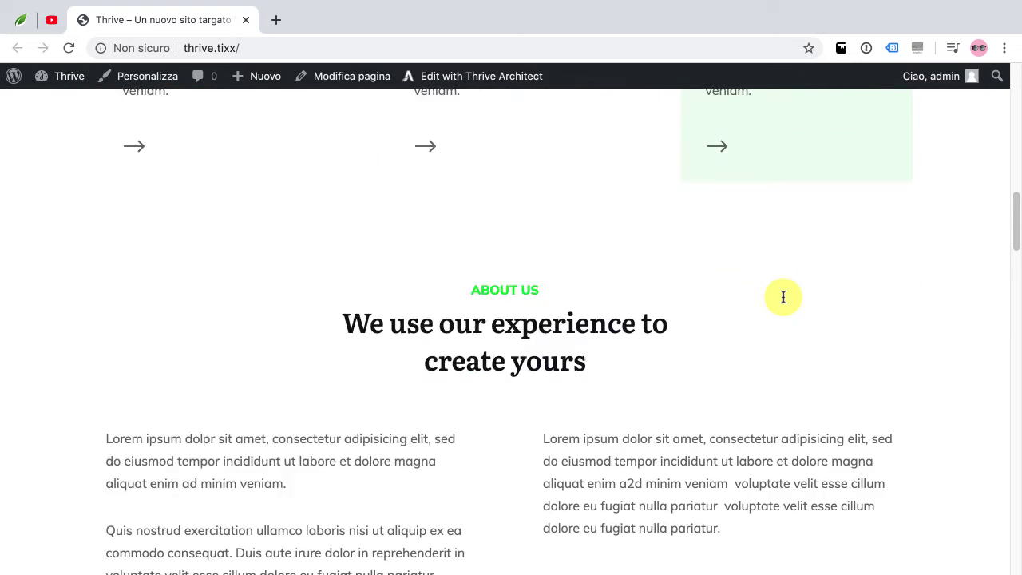
pyautogui.scroll(-15, 784, 297)
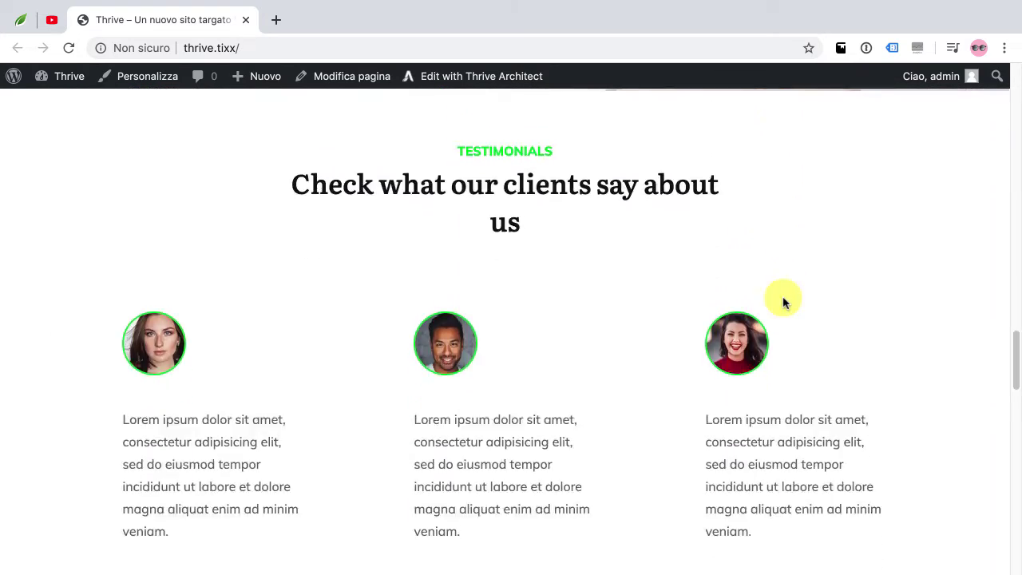
pyautogui.scroll(-11, 783, 302)
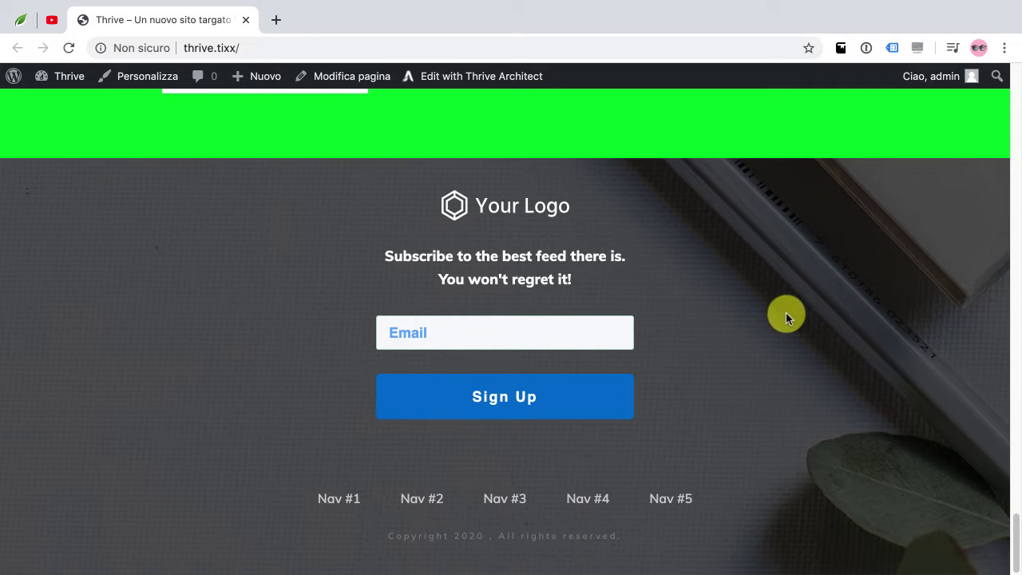
pyautogui.scroll(5, 786, 313)
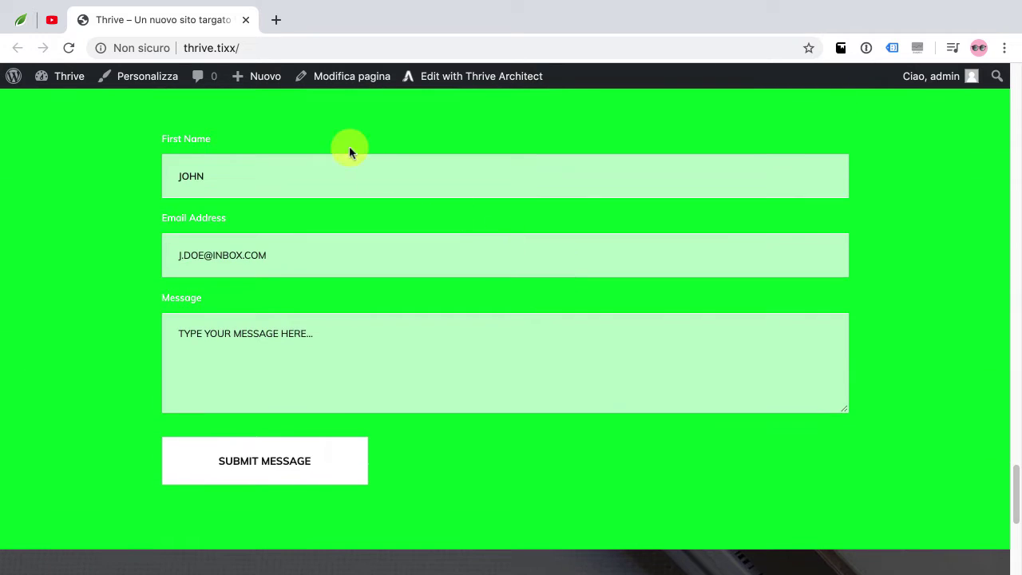
# Create a new post titled 'Video aute irure dolor in reprehenderit in voluptate' with format left Standard
pyautogui.moveTo(258, 77)
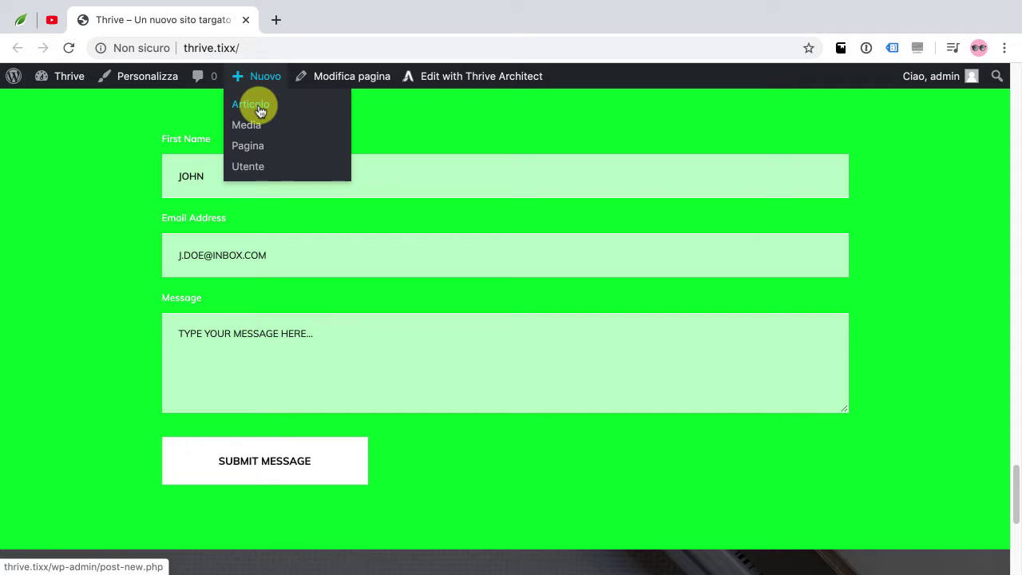
pyautogui.click(260, 111)
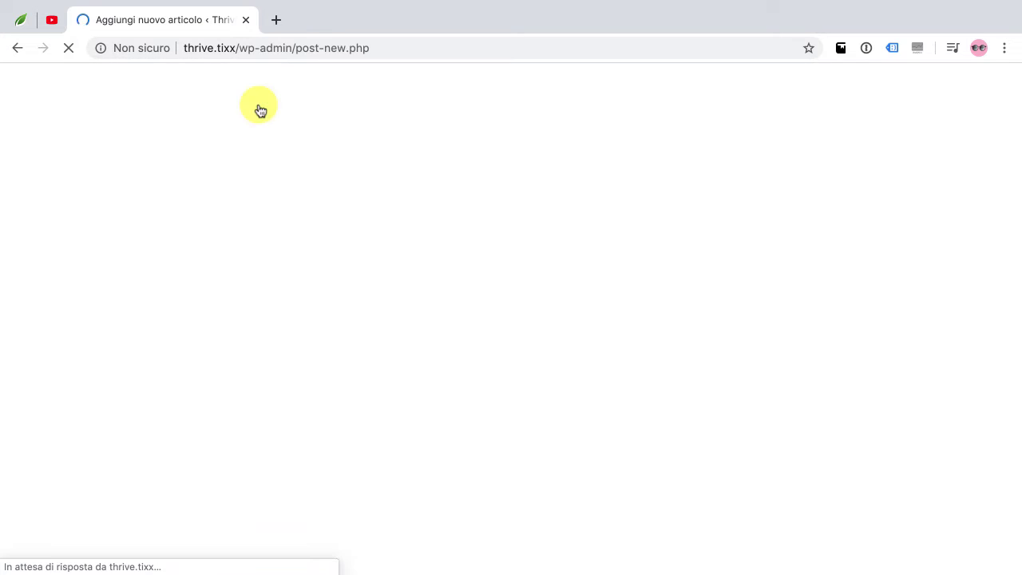
pyautogui.write('Video aute irure dolor in reprehenderit in voluptate')
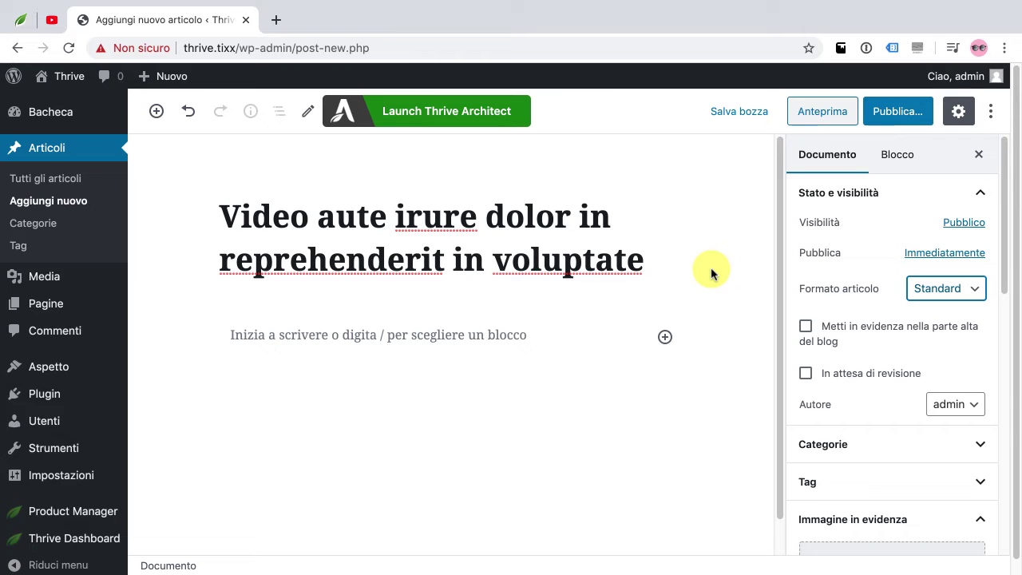
pyautogui.click(976, 290)
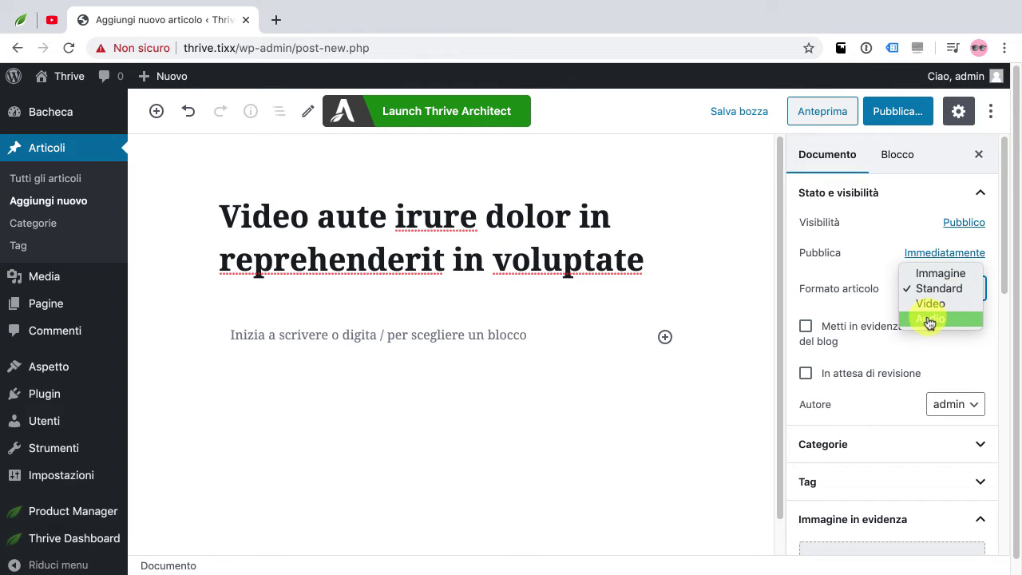
pyautogui.click(584, 378)
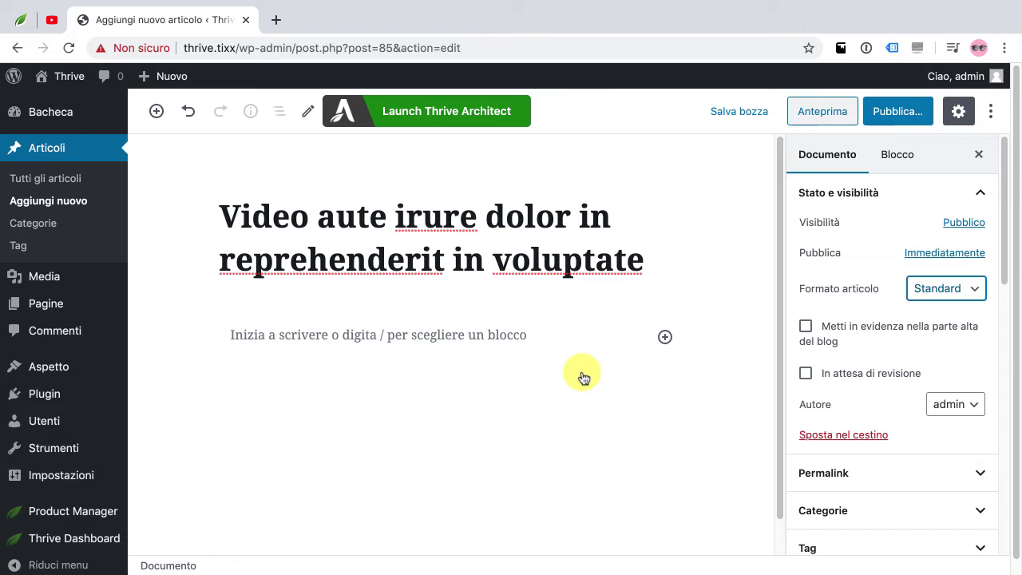
# Fill the post body with lorem ipsum placeholder paragraphs
pyautogui.click(376, 340)
pyautogui.write('lore')
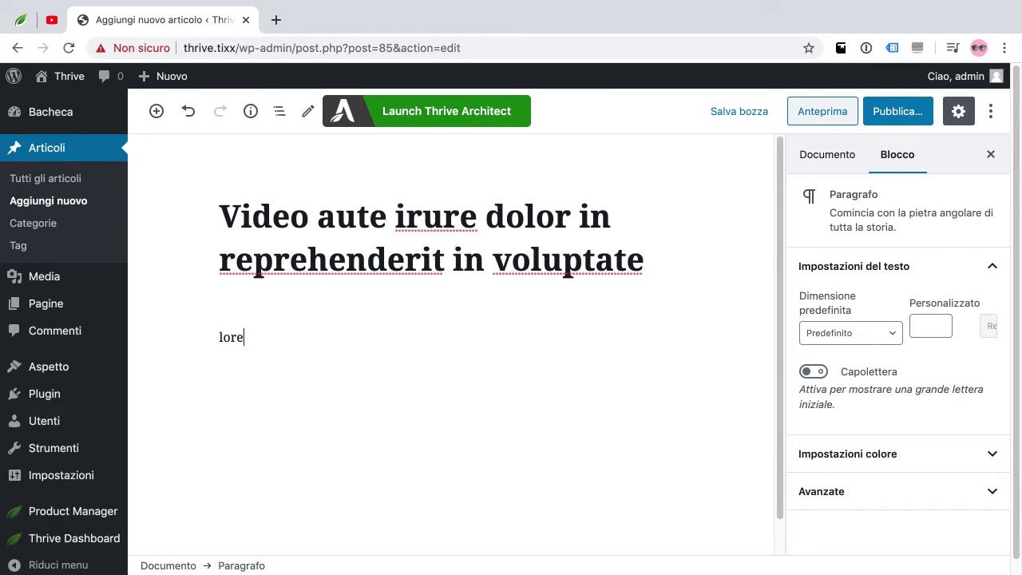
pyautogui.write('m')
pyautogui.scroll(3, 373, 341)
pyautogui.scroll(1, 373, 340)
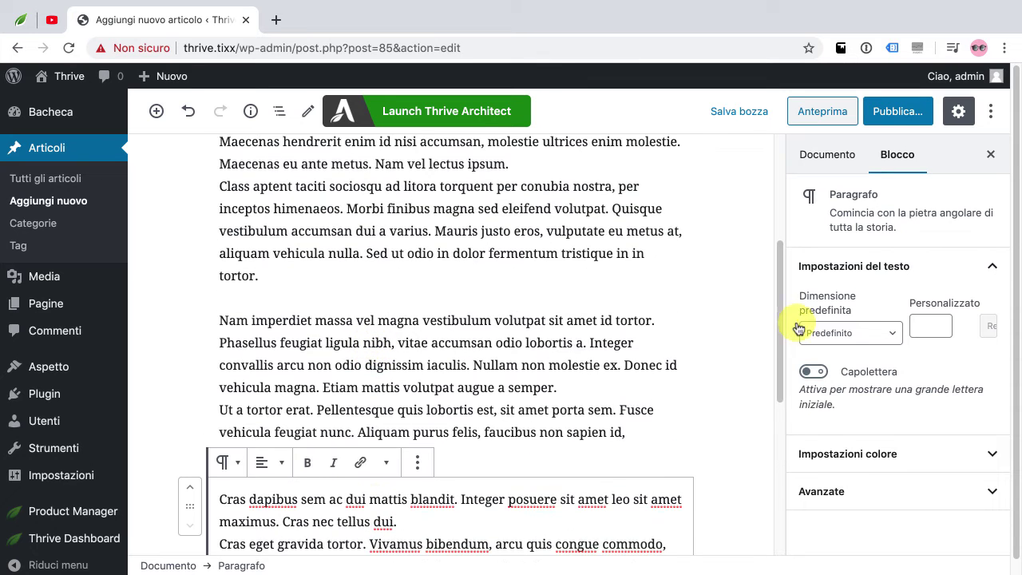
# Set the post format to Video
pyautogui.click(817, 159)
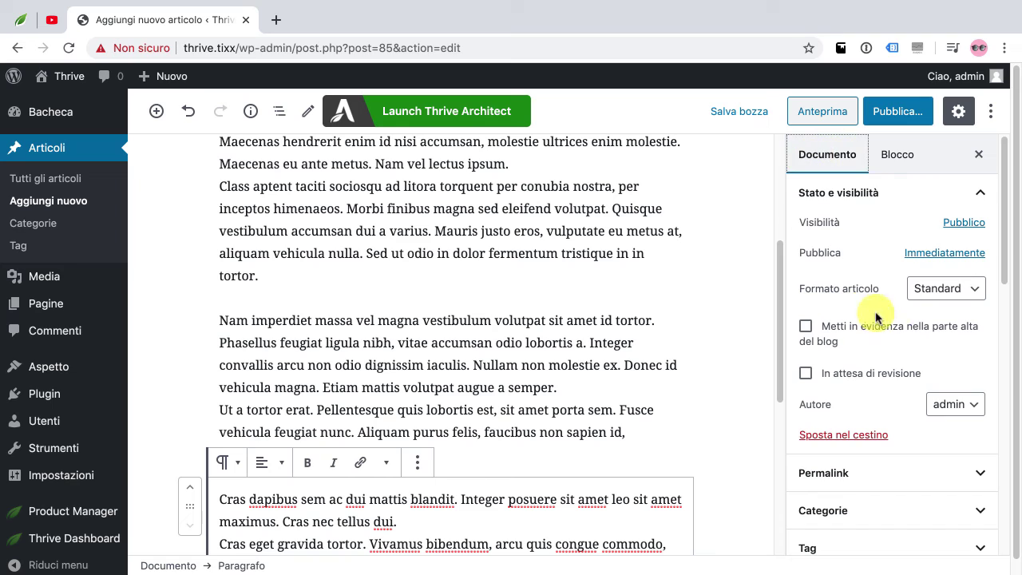
pyautogui.click(942, 290)
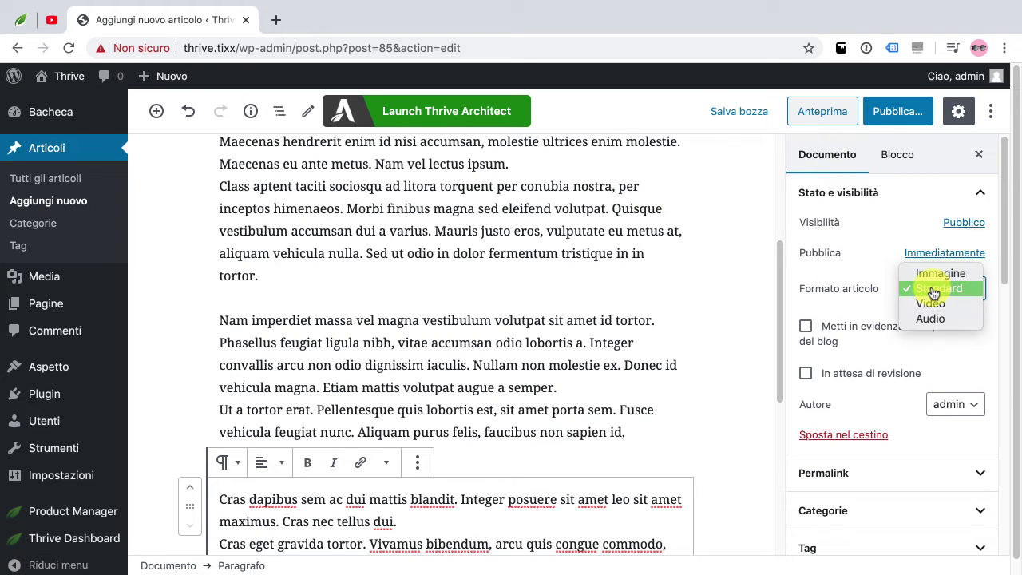
pyautogui.click(942, 311)
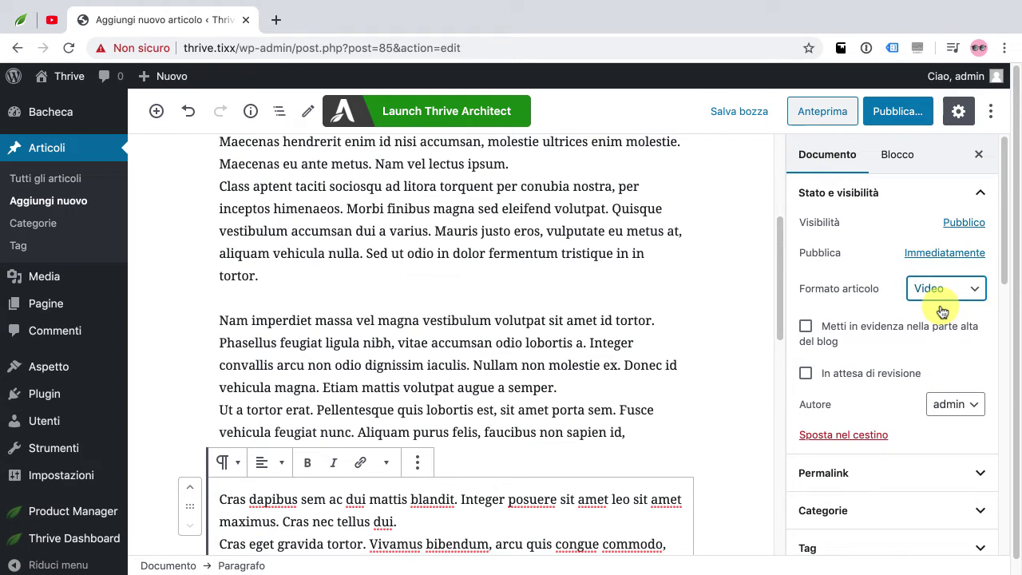
pyautogui.scroll(-10, 574, 310)
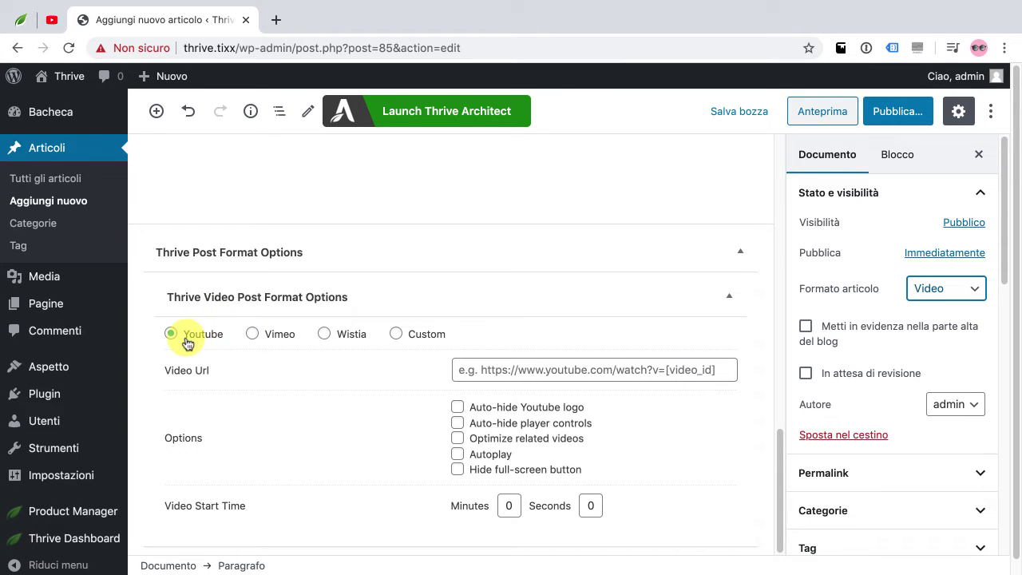
# Choose YouTube as the video source and copy the WordPress 5.4 video link from YouTube
pyautogui.click(396, 337)
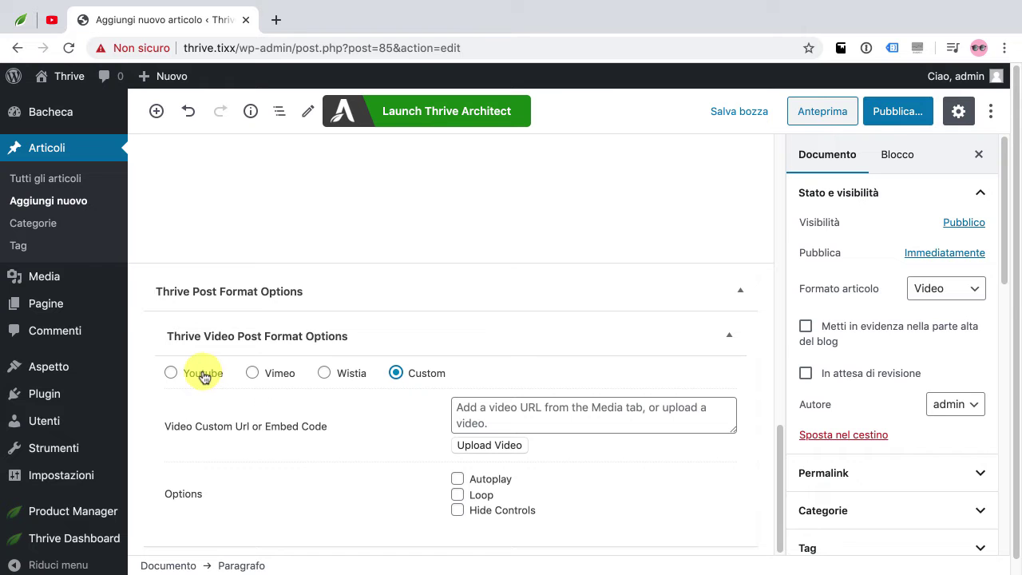
pyautogui.click(206, 377)
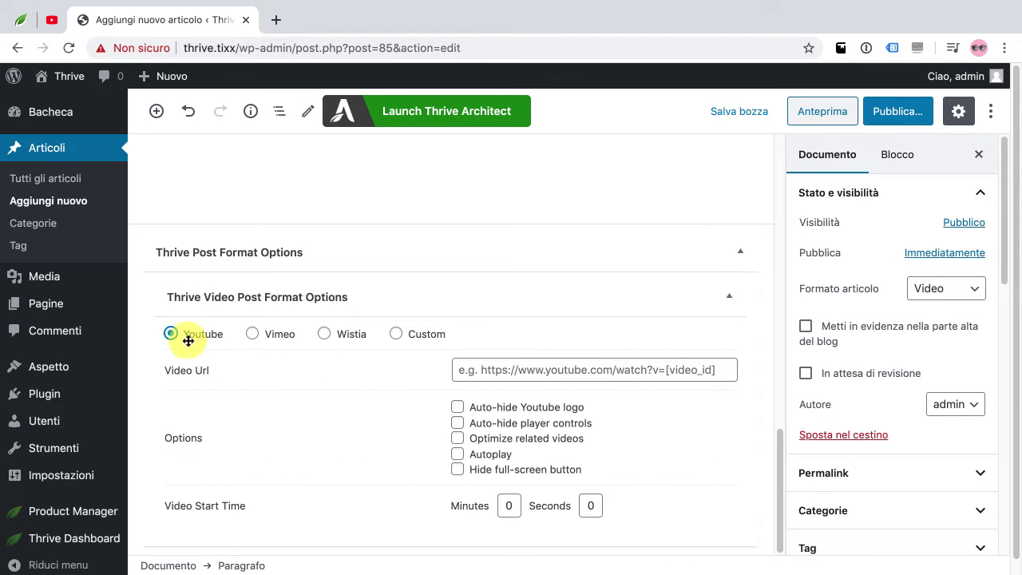
pyautogui.click(51, 20)
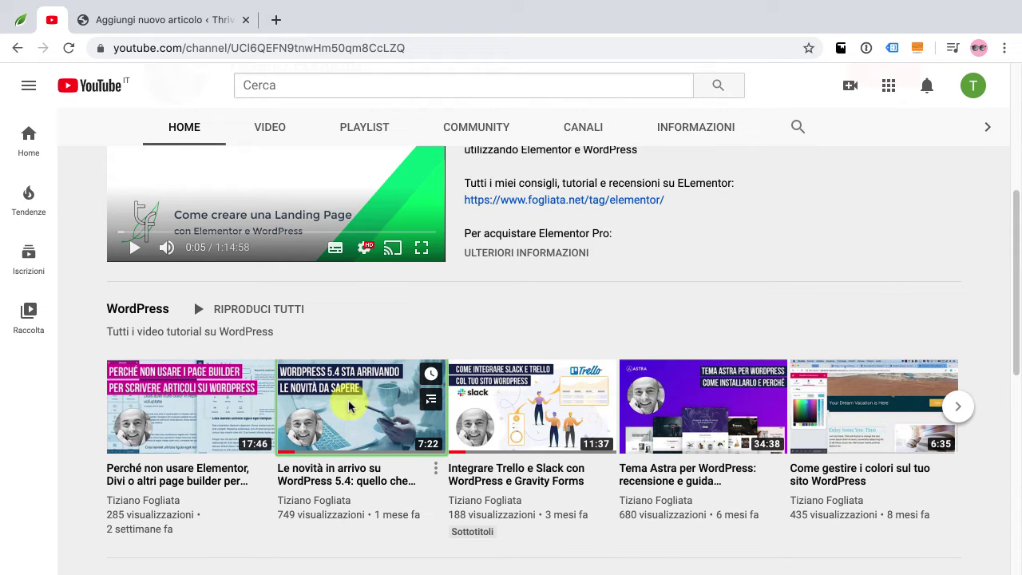
pyautogui.rightClick(358, 422)
pyautogui.click(416, 480)
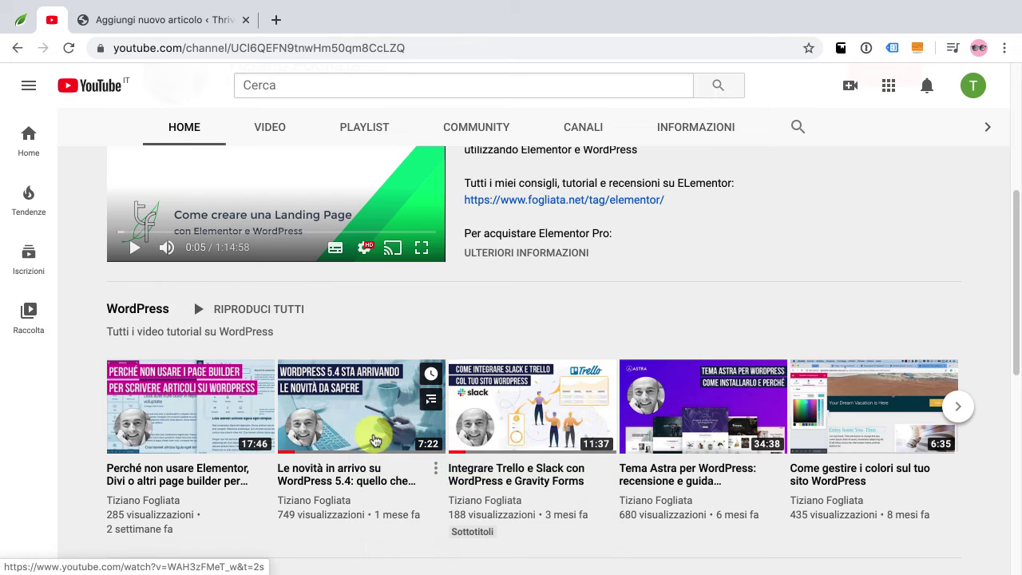
pyautogui.click(208, 29)
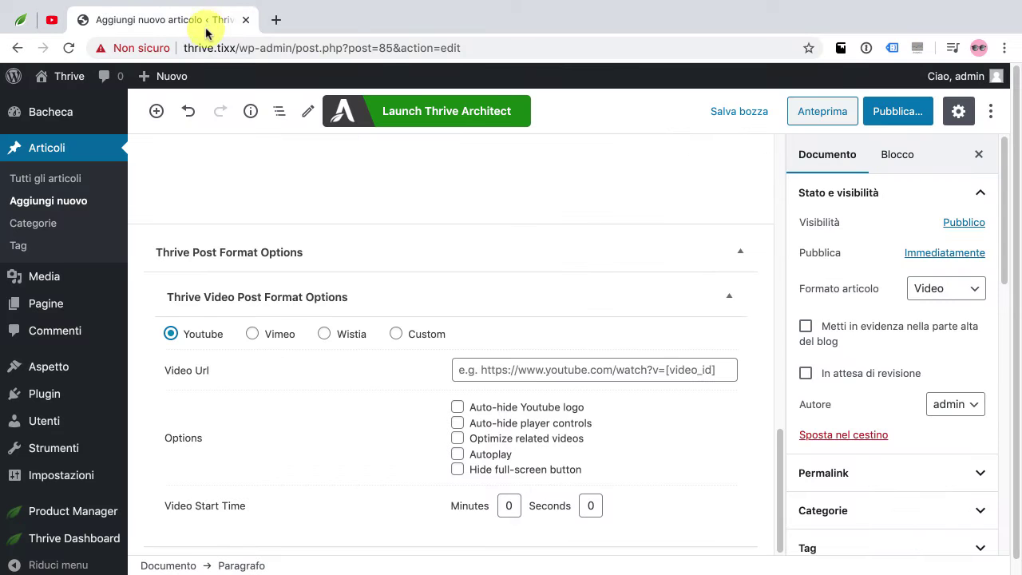
# Paste the YouTube link as the Video Url, ticking Auto-hide Youtube logo and Hide full-screen button
pyautogui.rightClick(496, 367)
pyautogui.click(538, 413)
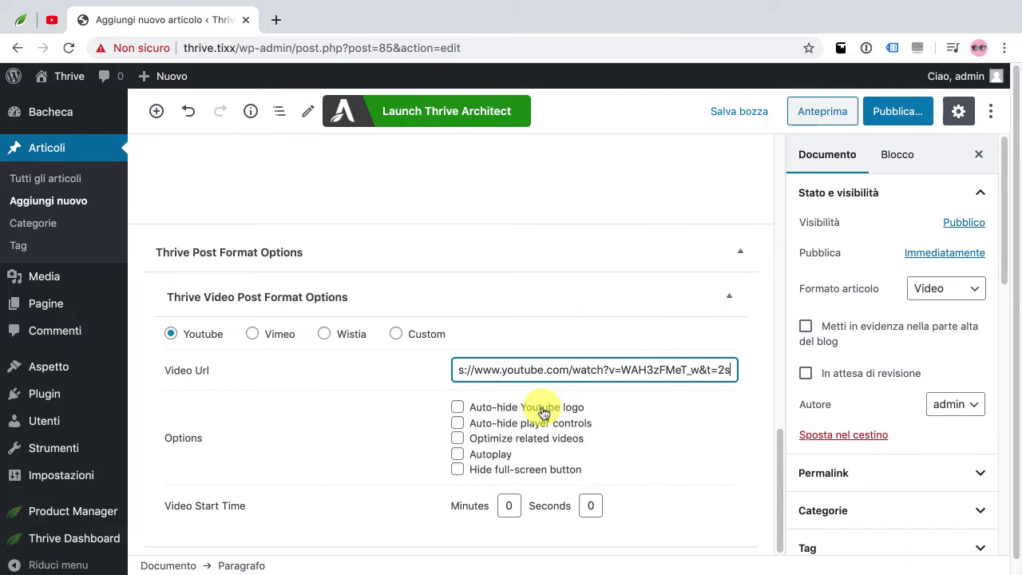
pyautogui.click(461, 408)
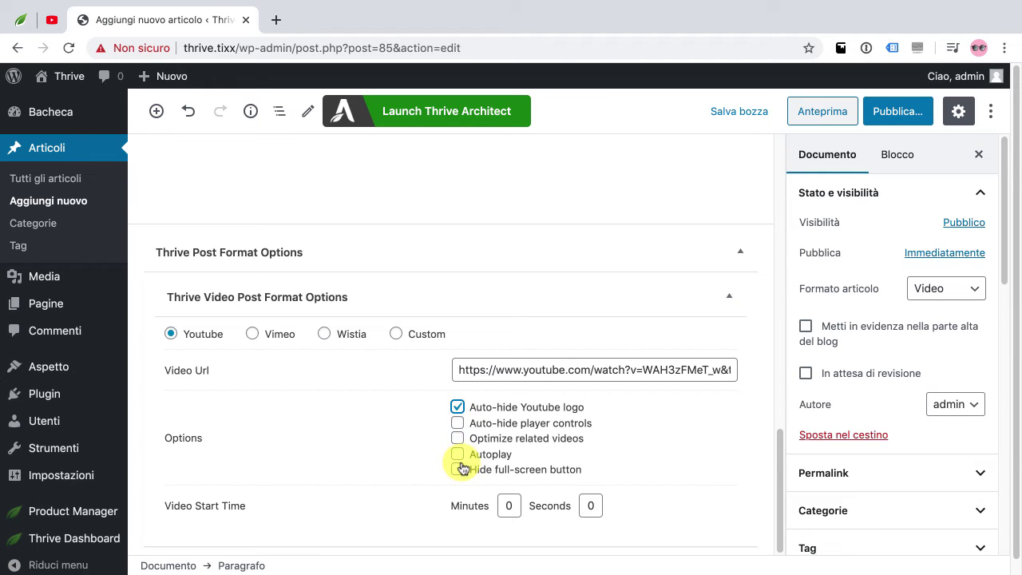
pyautogui.click(457, 471)
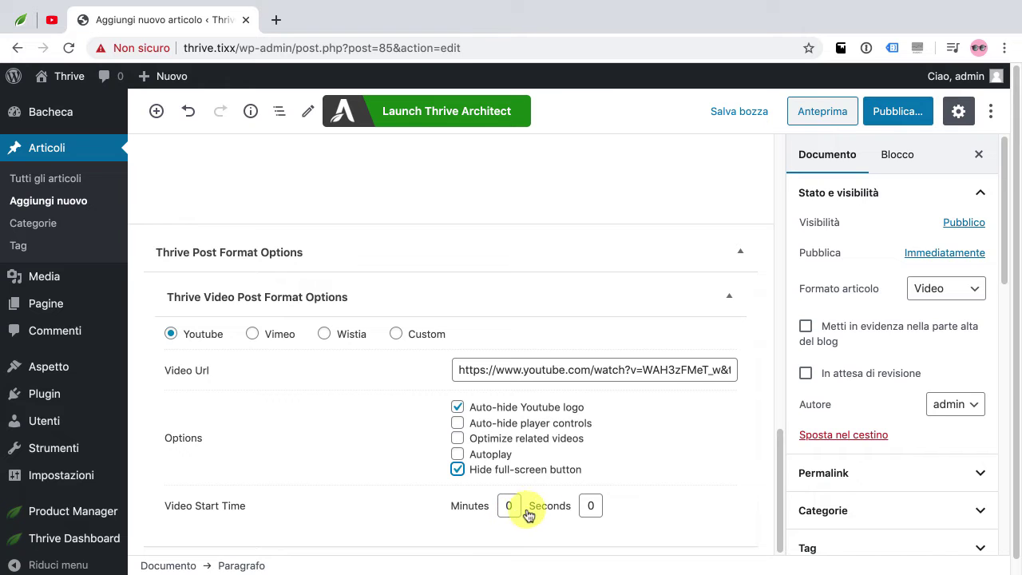
pyautogui.scroll(-1, 810, 326)
pyautogui.scroll(1, 833, 347)
pyautogui.scroll(-4, 833, 348)
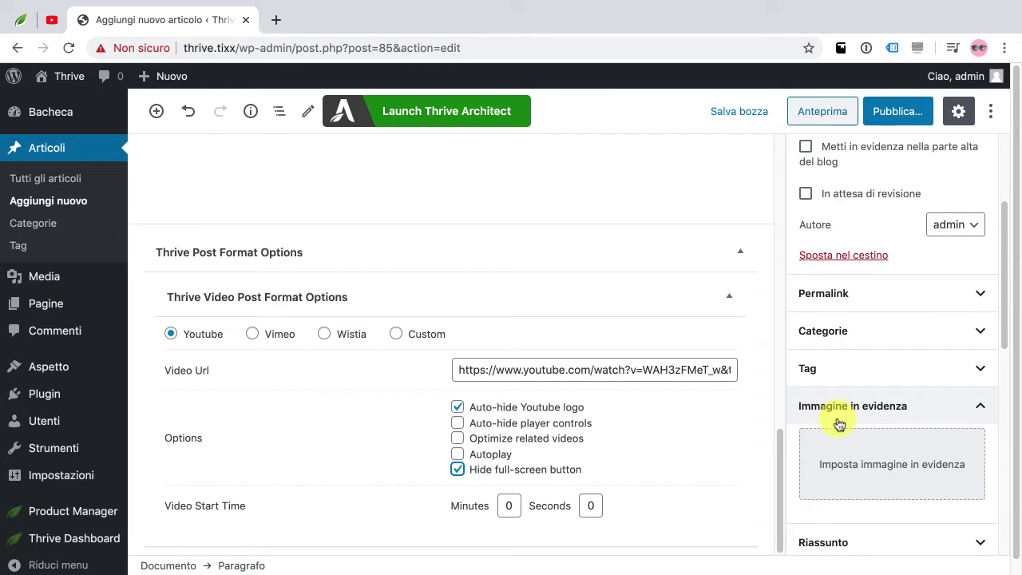
# Upload andrew-ly-152164.jpg as the post's featured image
pyautogui.click(853, 463)
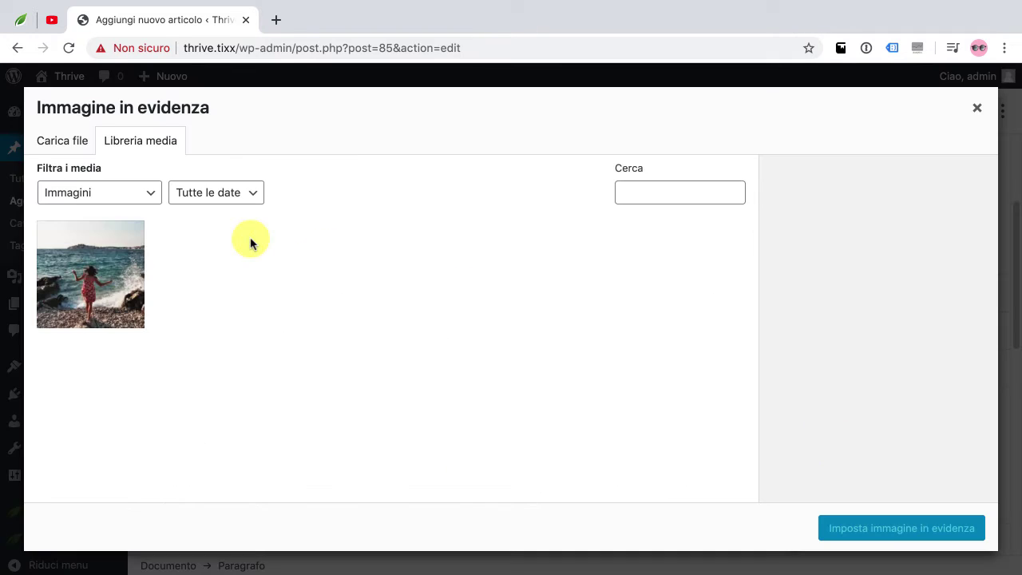
pyautogui.click(82, 144)
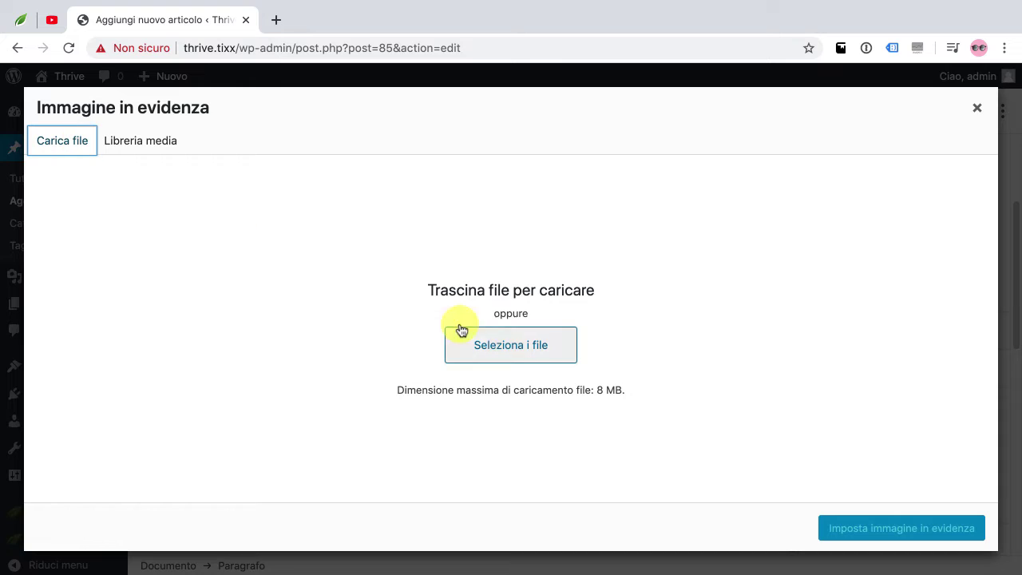
pyautogui.click(504, 346)
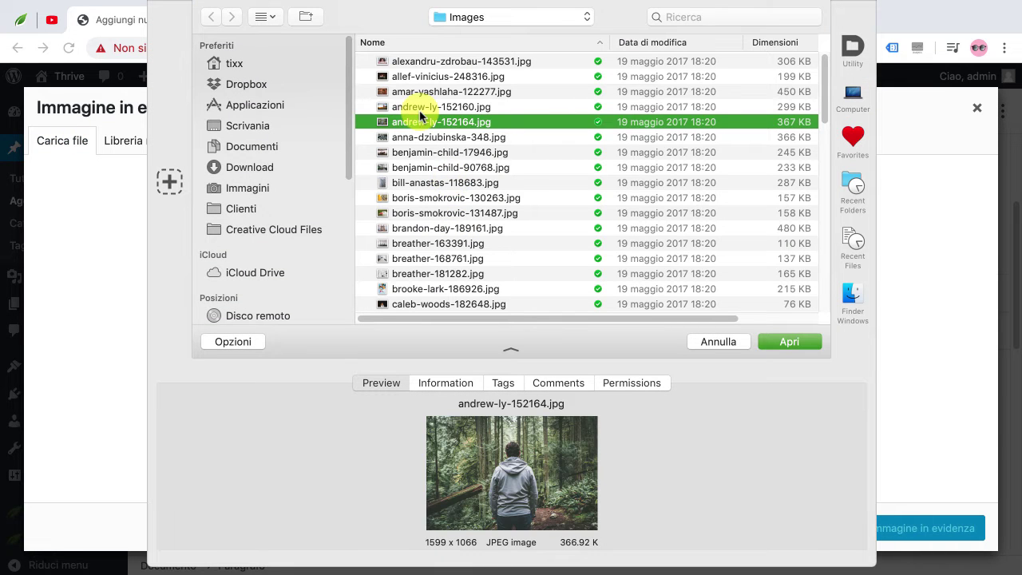
pyautogui.click(792, 343)
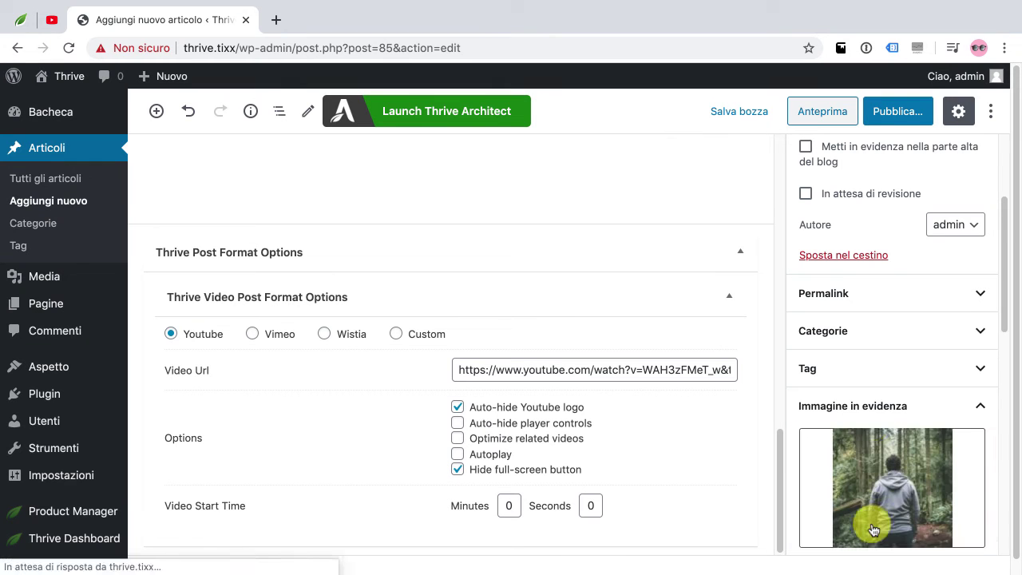
# Publish the post and view it on the live site
pyautogui.click(893, 116)
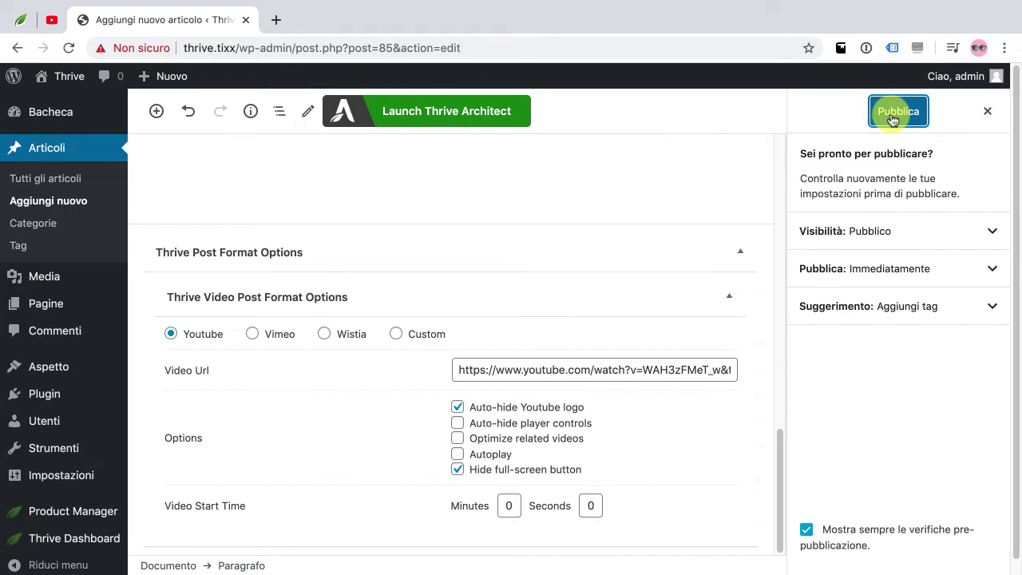
pyautogui.click(899, 112)
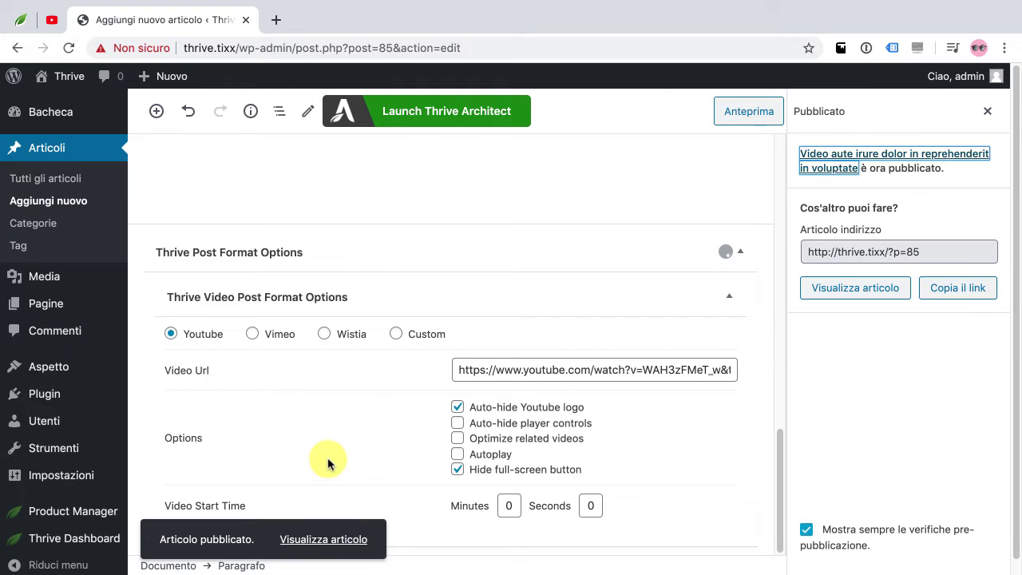
pyautogui.click(334, 541)
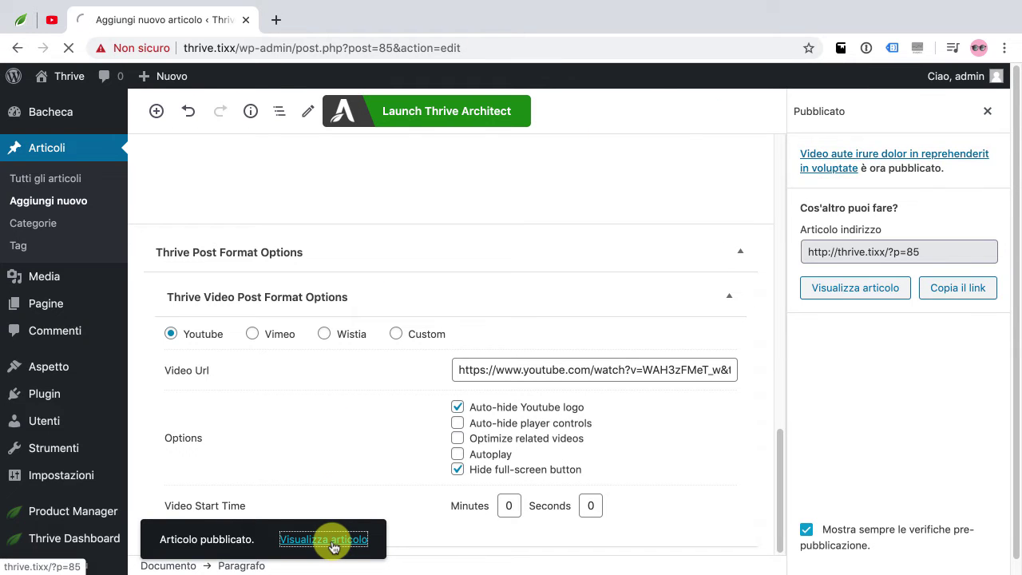
# Review the published video post, briefly playing and pausing the embedded YouTube video
pyautogui.scroll(-3, 186, 299)
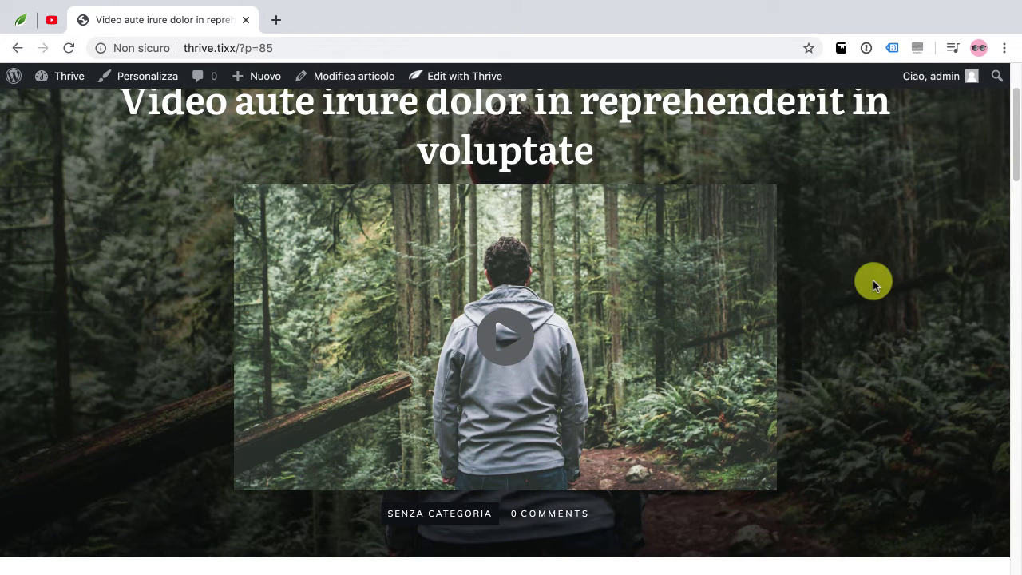
pyautogui.scroll(2, 873, 281)
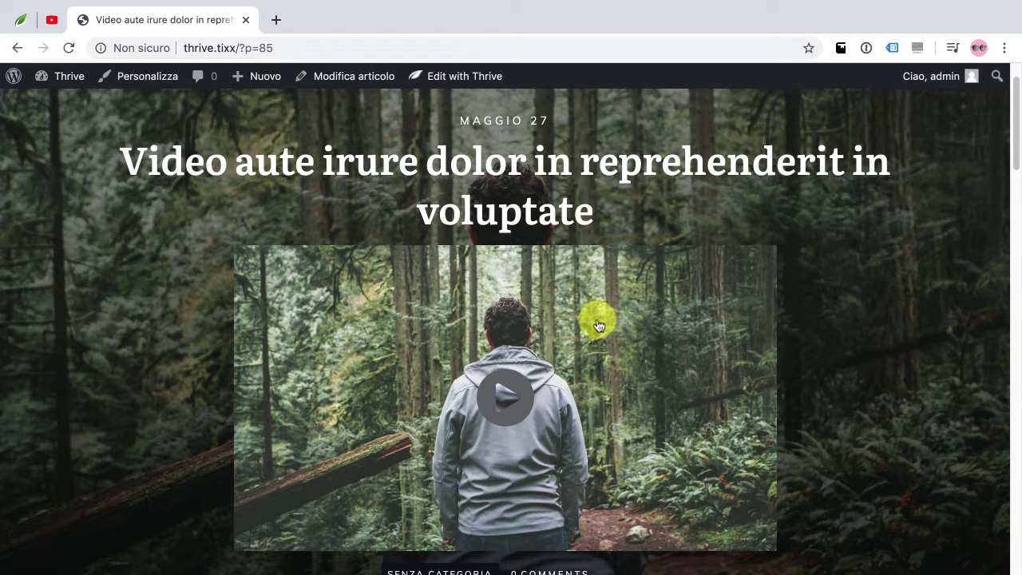
pyautogui.click(509, 410)
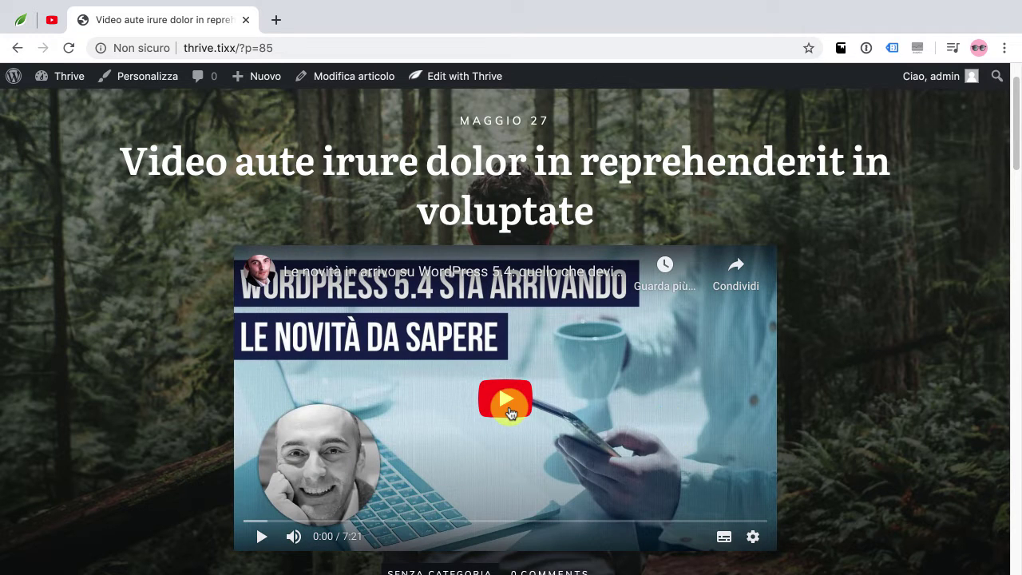
pyautogui.click(501, 401)
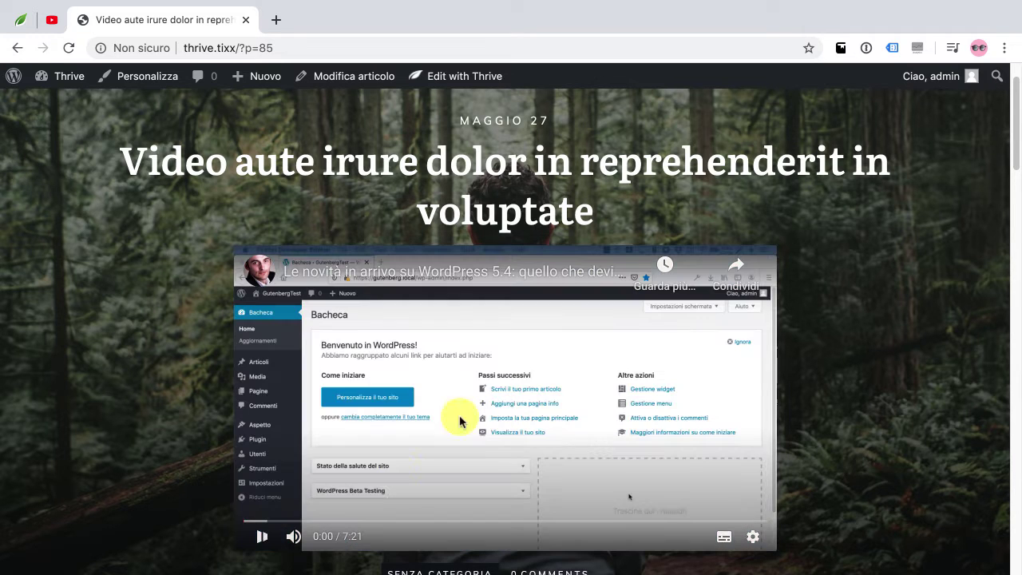
pyautogui.click(260, 537)
pyautogui.scroll(1, 889, 409)
pyautogui.scroll(-6, 884, 413)
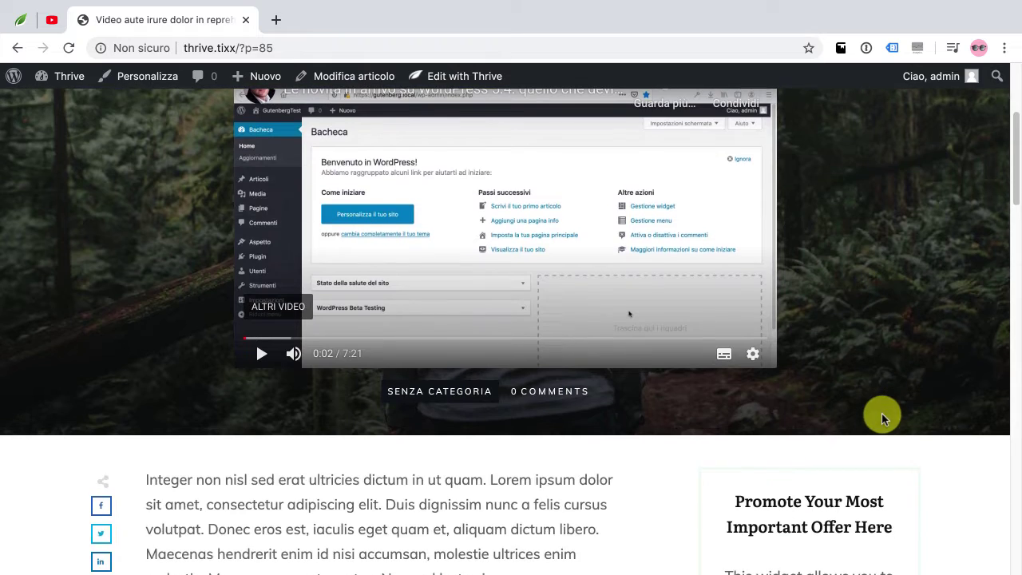
pyautogui.scroll(-8, 880, 415)
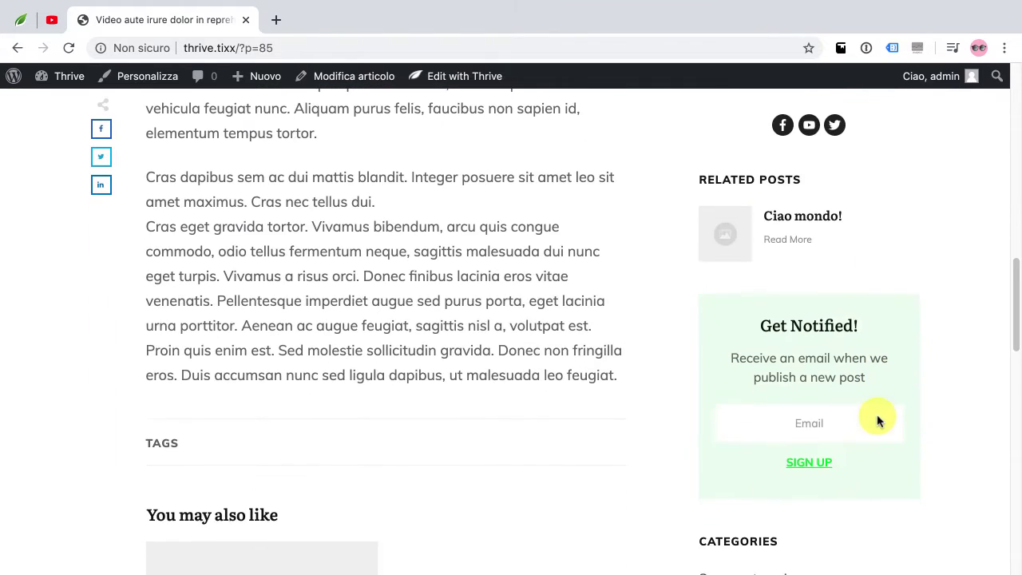
pyautogui.scroll(-2, 878, 417)
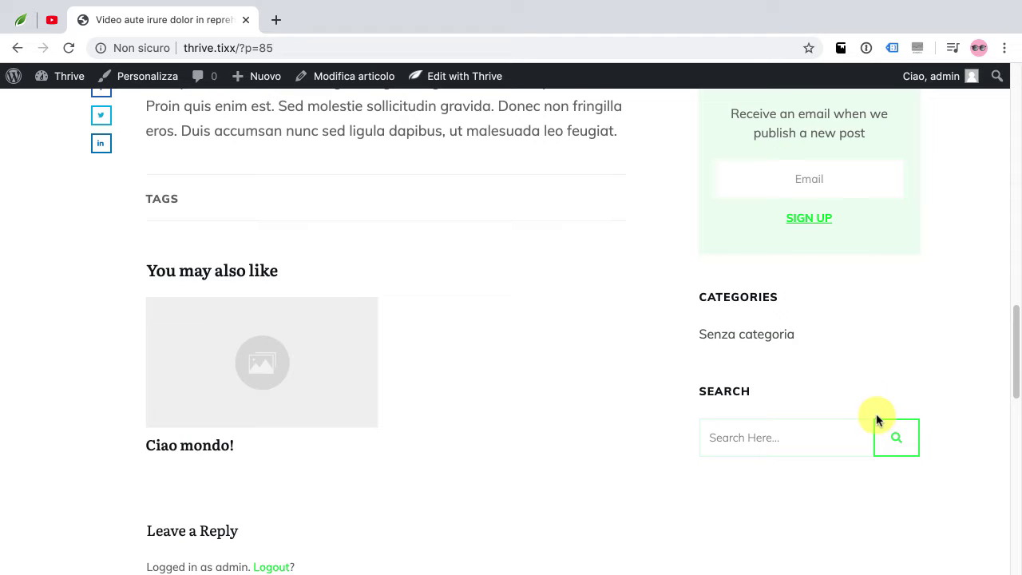
pyautogui.scroll(15, 678, 276)
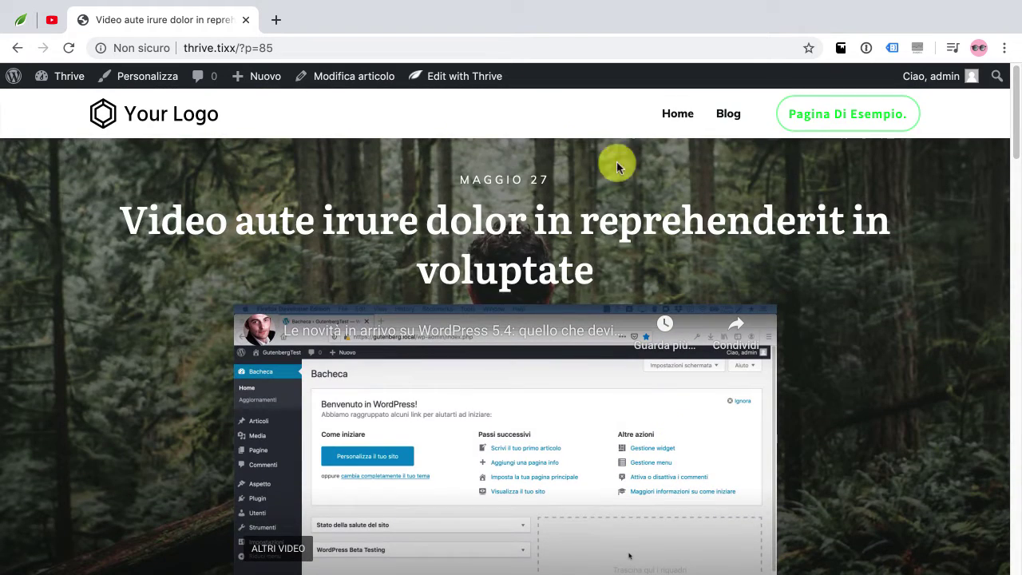
pyautogui.moveTo(461, 88)
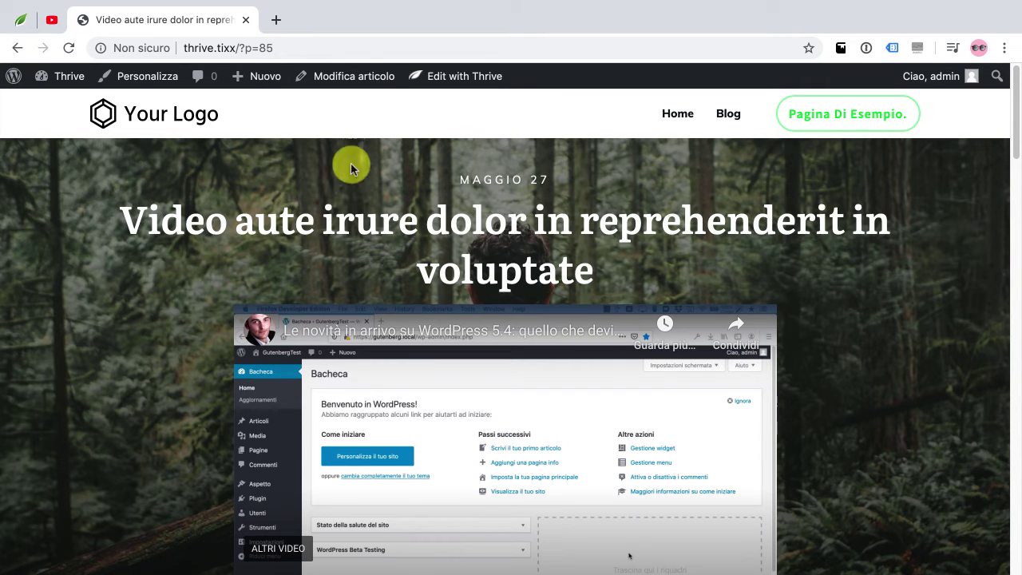
# Start a new post with a lorem title, replacing its first word with 'Audio'
pyautogui.moveTo(256, 80)
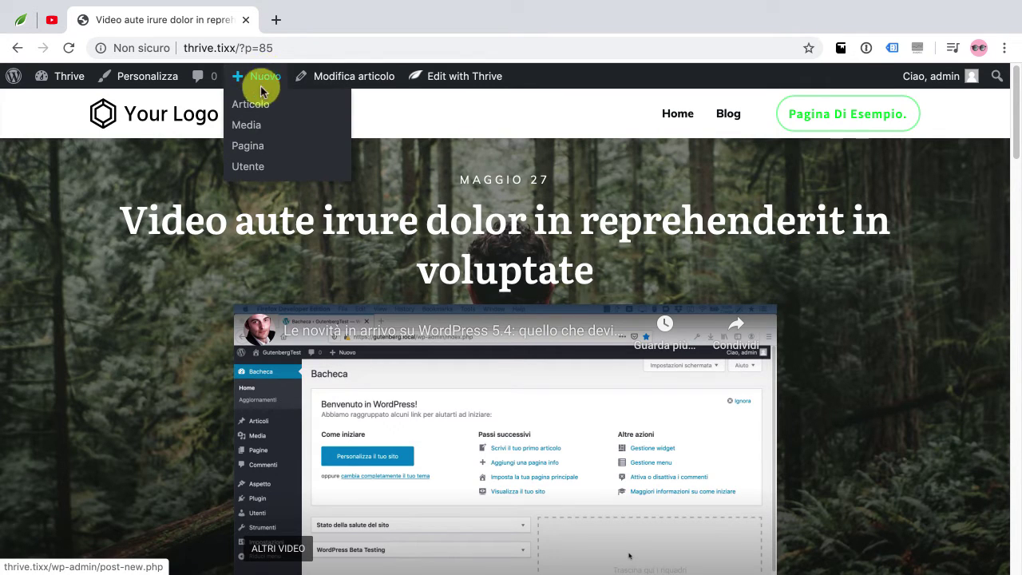
pyautogui.click(262, 108)
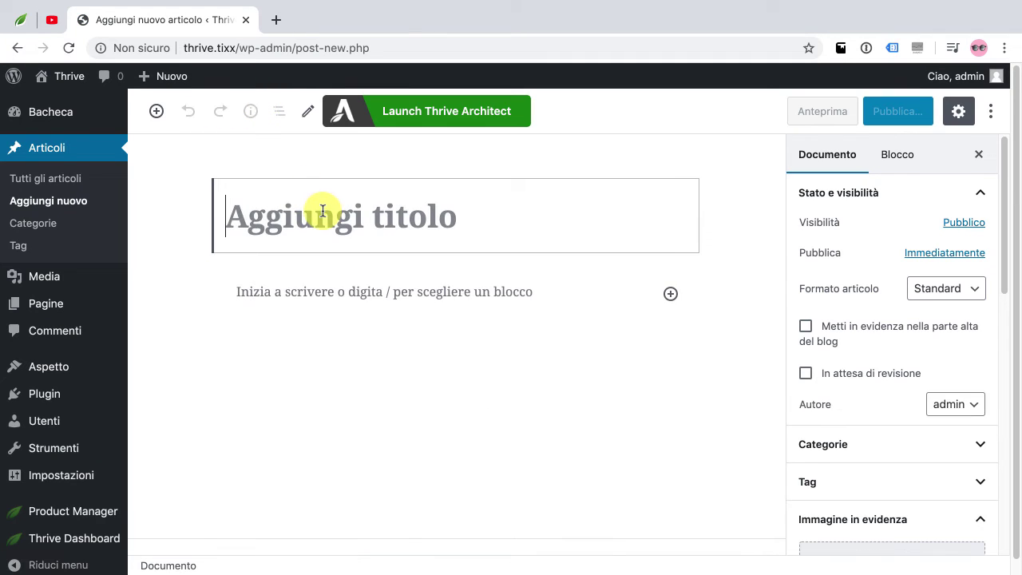
pyautogui.write('l')
pyautogui.write('orem')
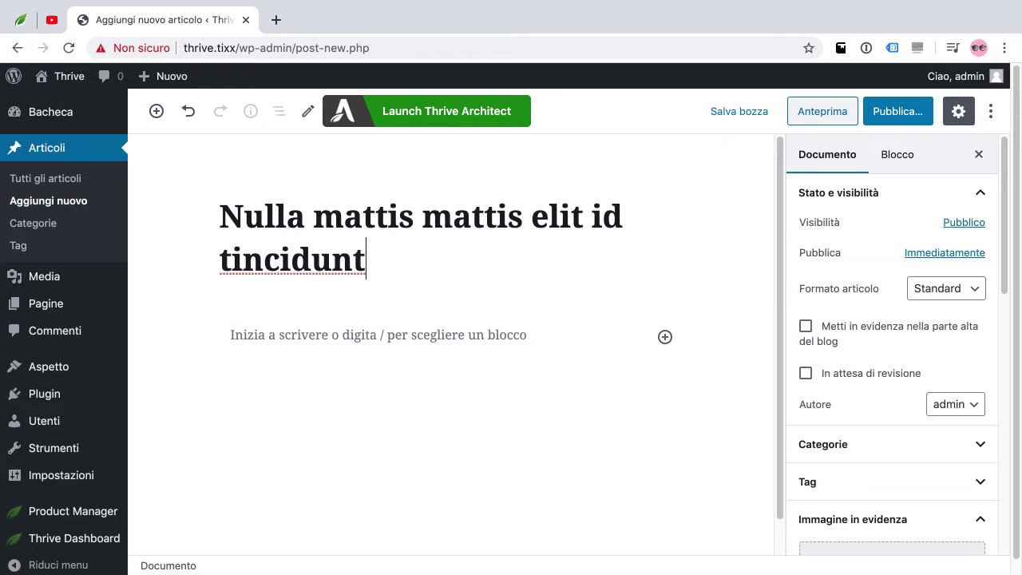
pyautogui.doubleClick(264, 214)
pyautogui.write('Audio')
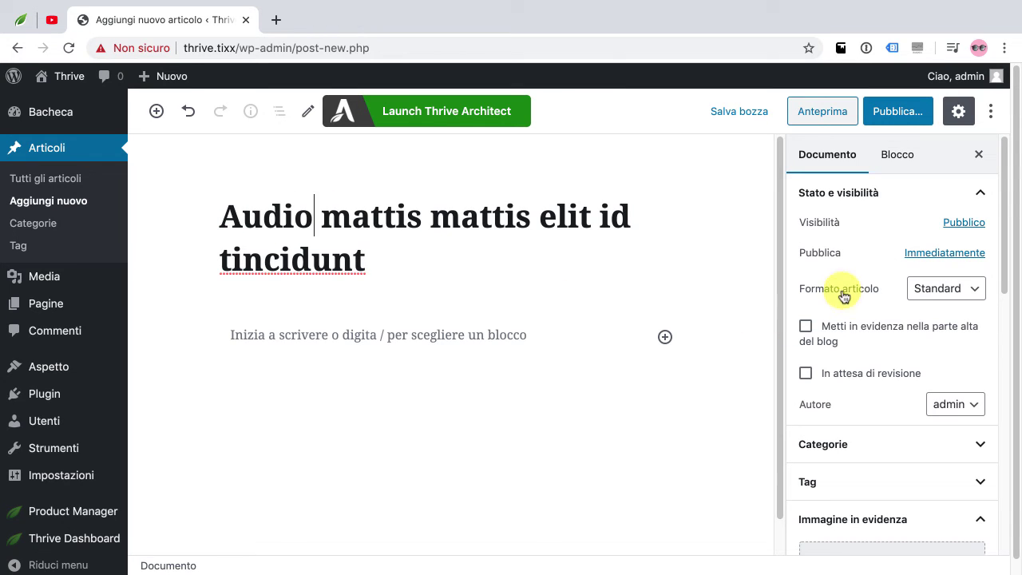
# Set the post format to Audio and fill the body with lorem placeholder text
pyautogui.click(957, 289)
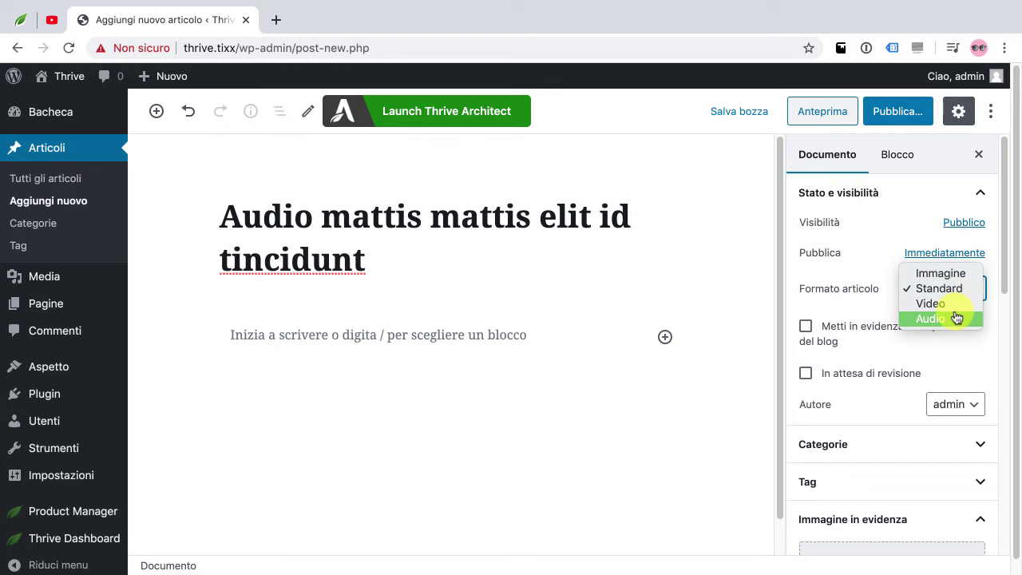
pyautogui.click(957, 318)
pyautogui.click(360, 335)
pyautogui.write('lorem')
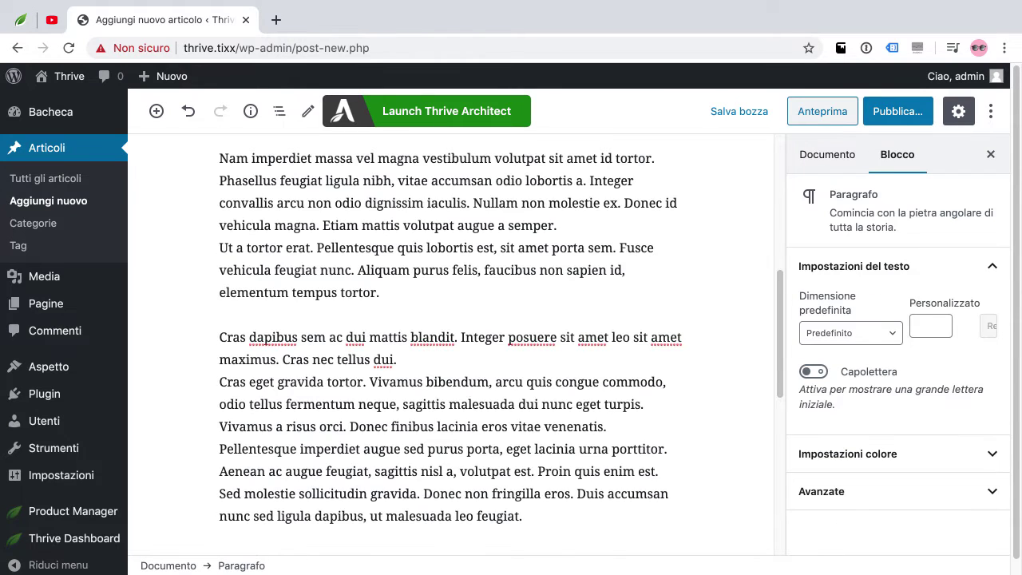
# Try the Soundcloud and Spotify audio sources, return to Custom, and open Upload Audio
pyautogui.click(364, 338)
pyautogui.scroll(-10, 226, 349)
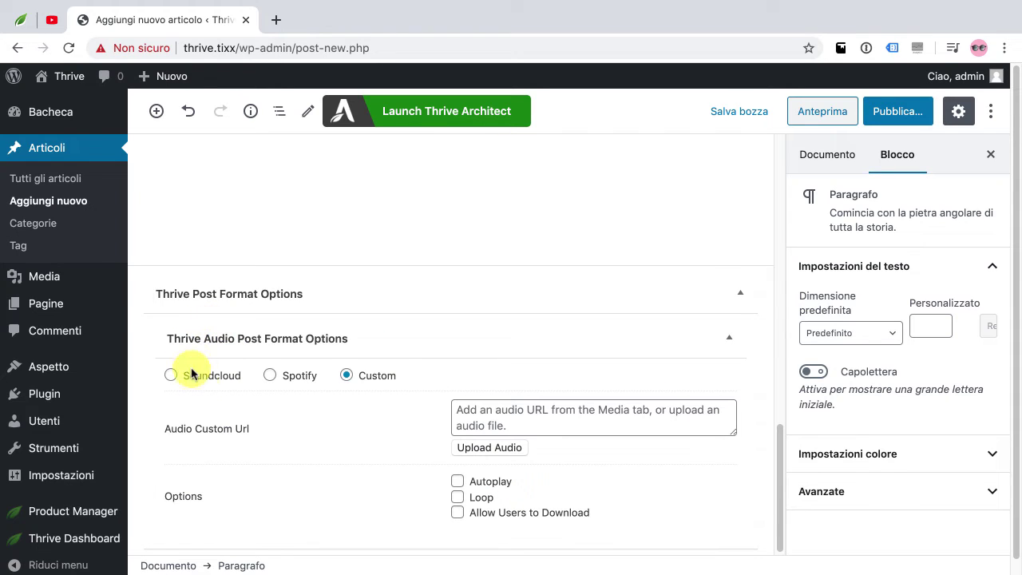
pyautogui.scroll(-1, 248, 371)
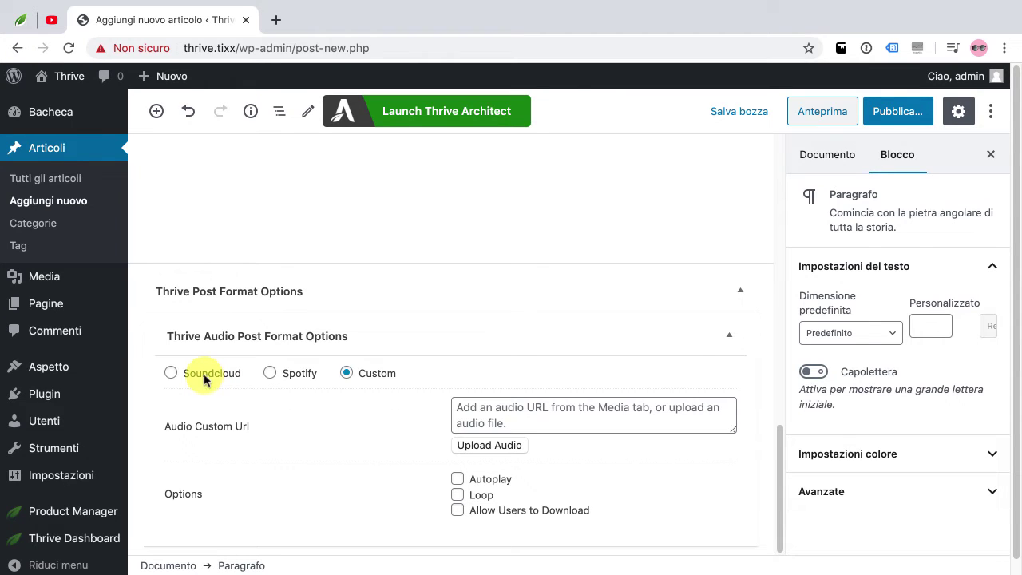
pyautogui.click(204, 377)
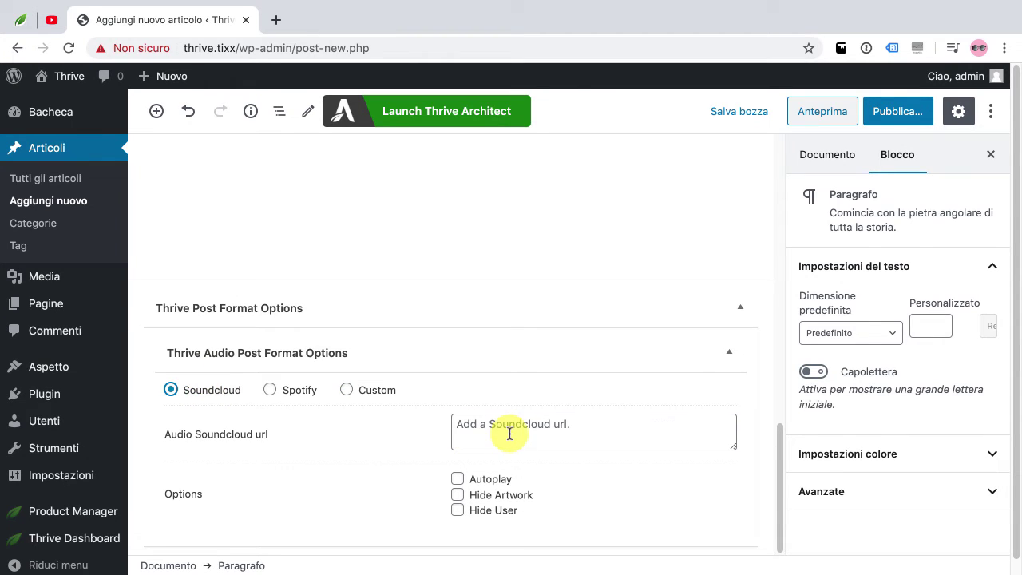
pyautogui.click(302, 394)
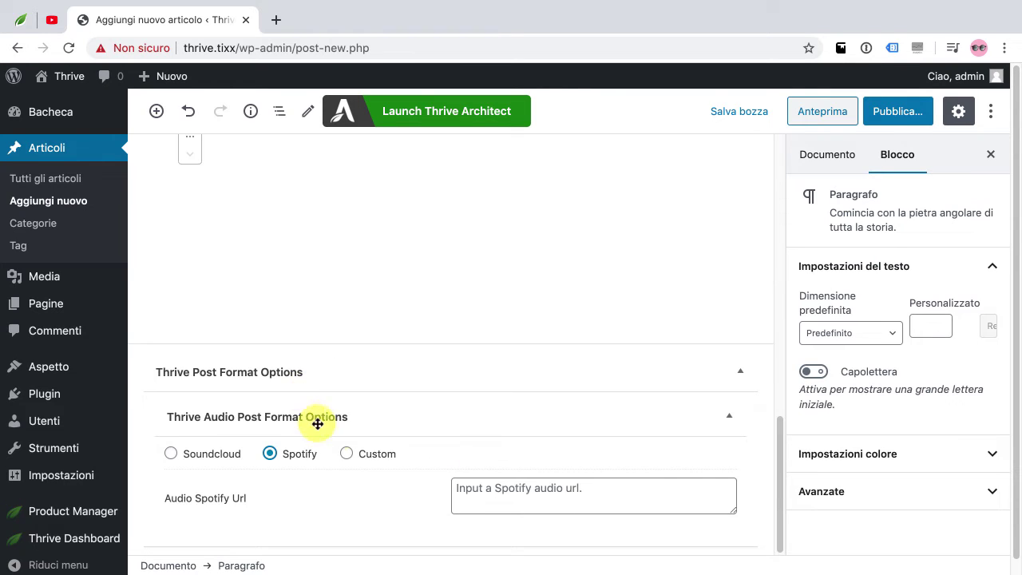
pyautogui.click(347, 453)
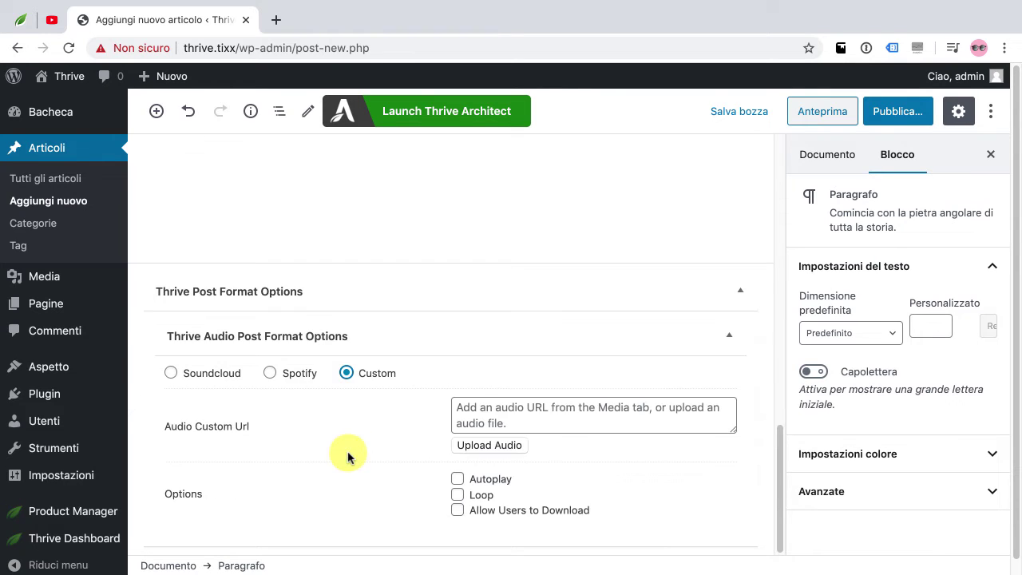
pyautogui.click(519, 445)
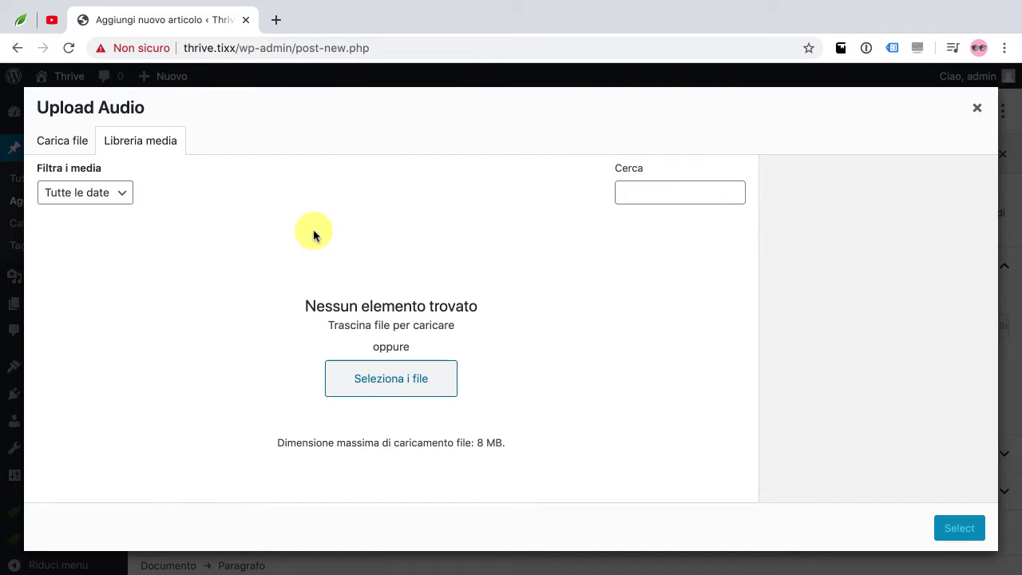
# Upload anthem-armenia.mp3 as the custom audio, then show the post's Immagine in evidenza settings
pyautogui.click(376, 384)
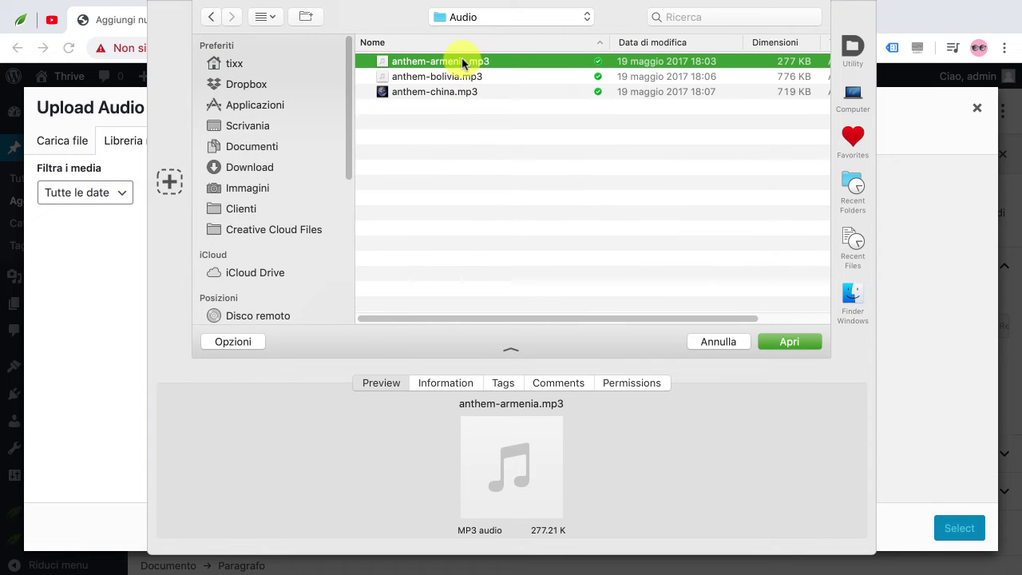
pyautogui.doubleClick(464, 64)
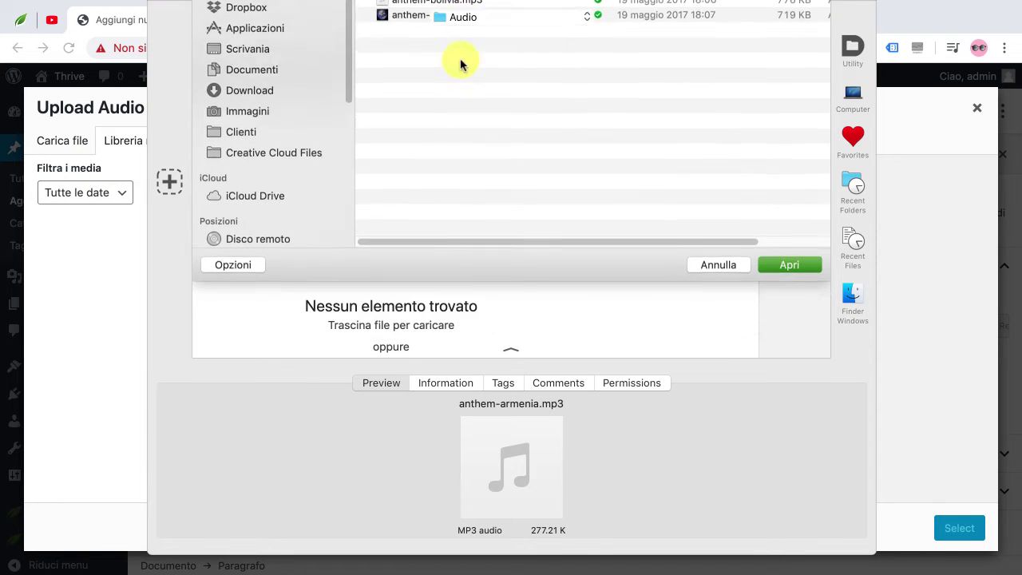
pyautogui.click(959, 528)
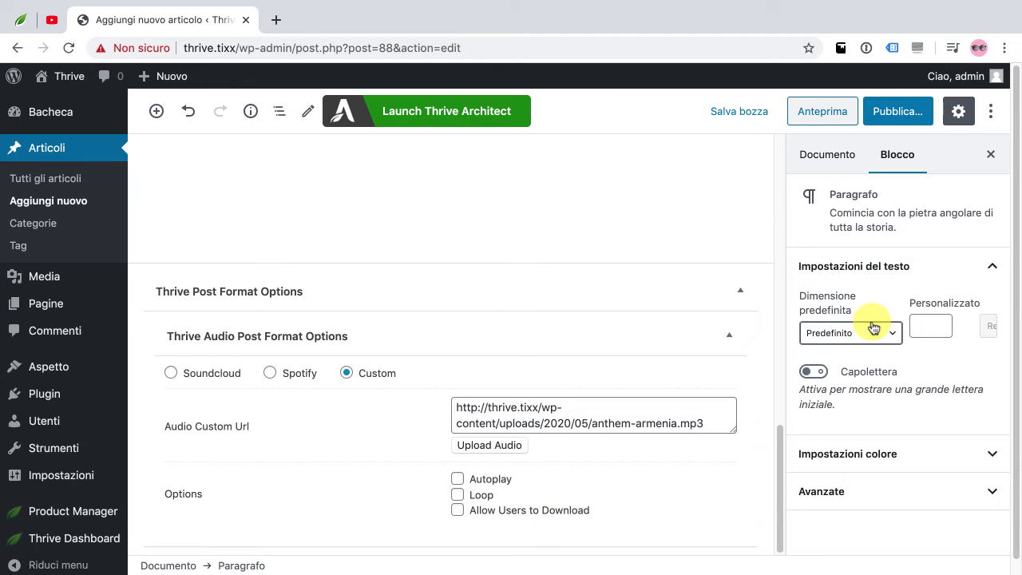
pyautogui.click(828, 155)
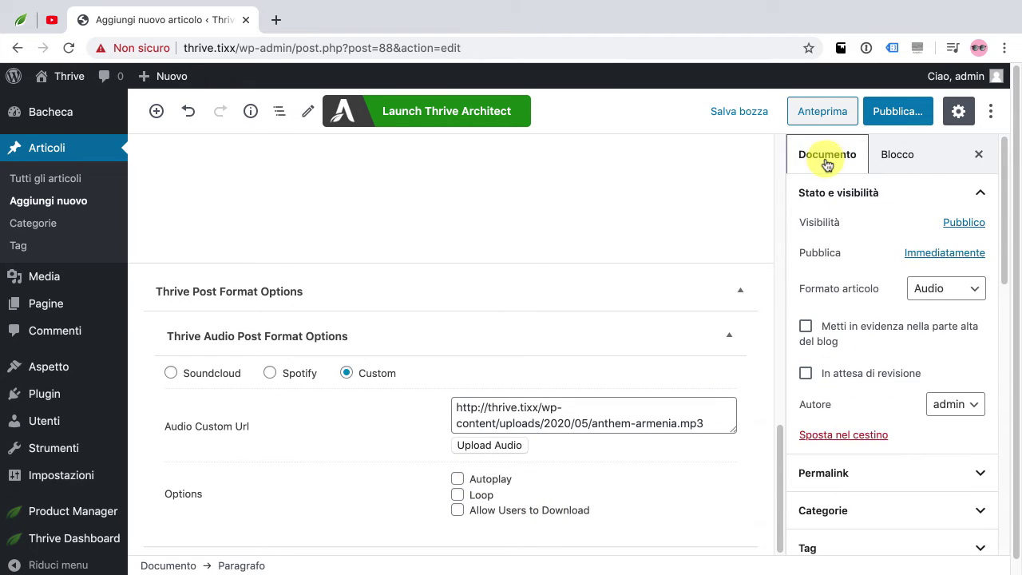
pyautogui.scroll(-4, 856, 486)
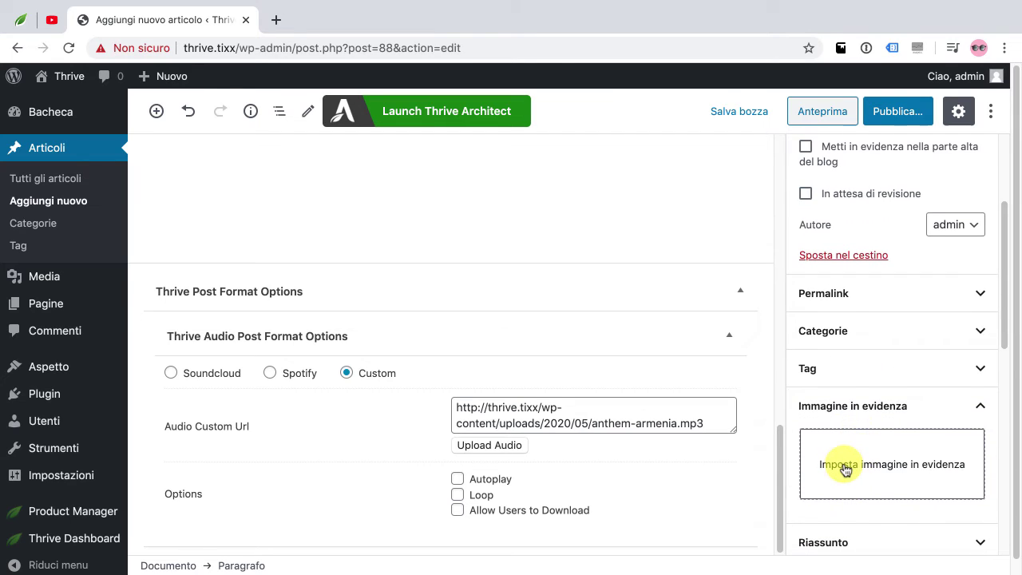
# Upload anna-dziubinska-348.jpg, the crowded escalator photo from Sample/Images, and set it as featured image
pyautogui.click(855, 474)
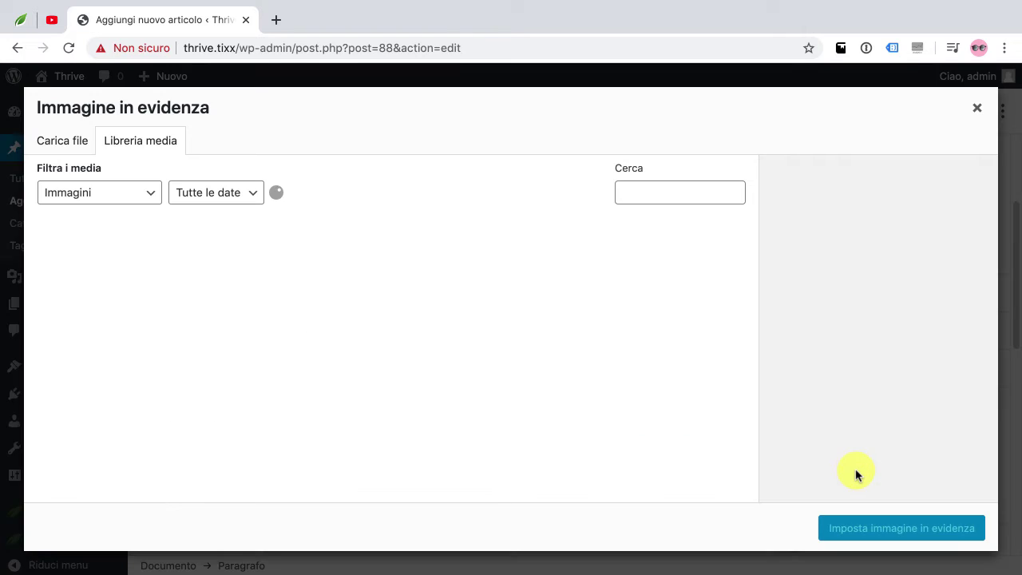
pyautogui.click(71, 141)
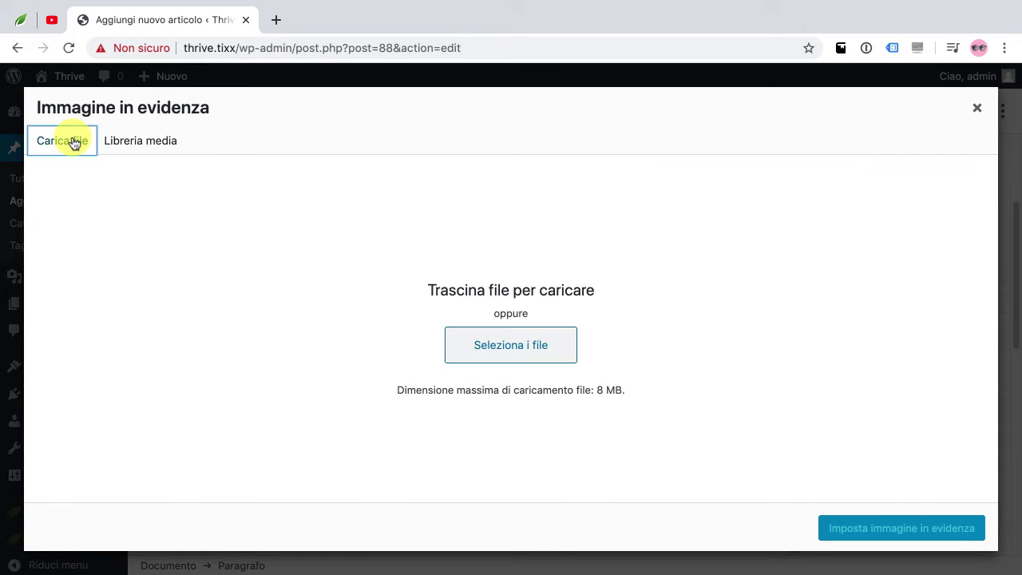
pyautogui.click(522, 347)
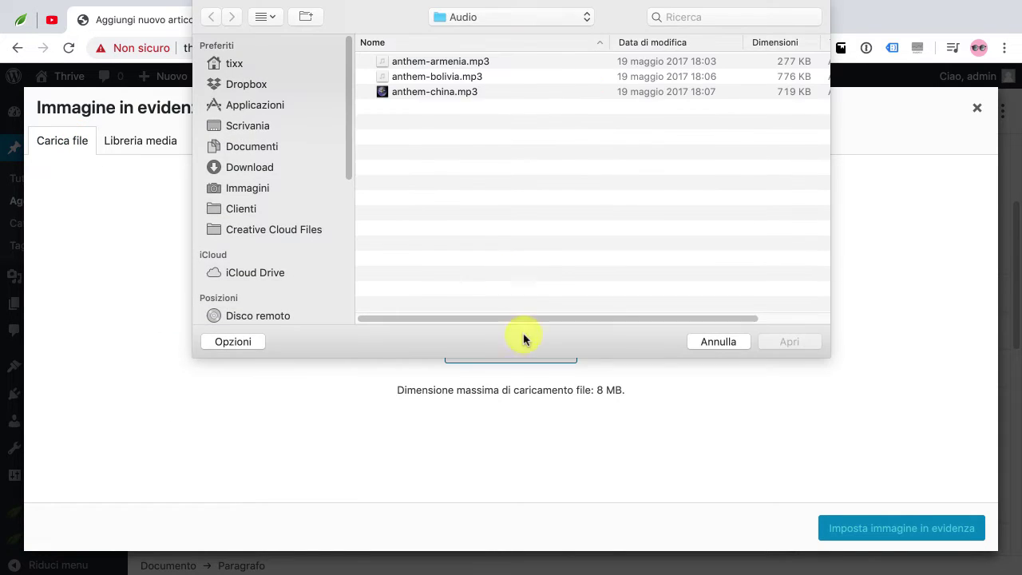
pyautogui.click(479, 15)
pyautogui.moveTo(485, 34)
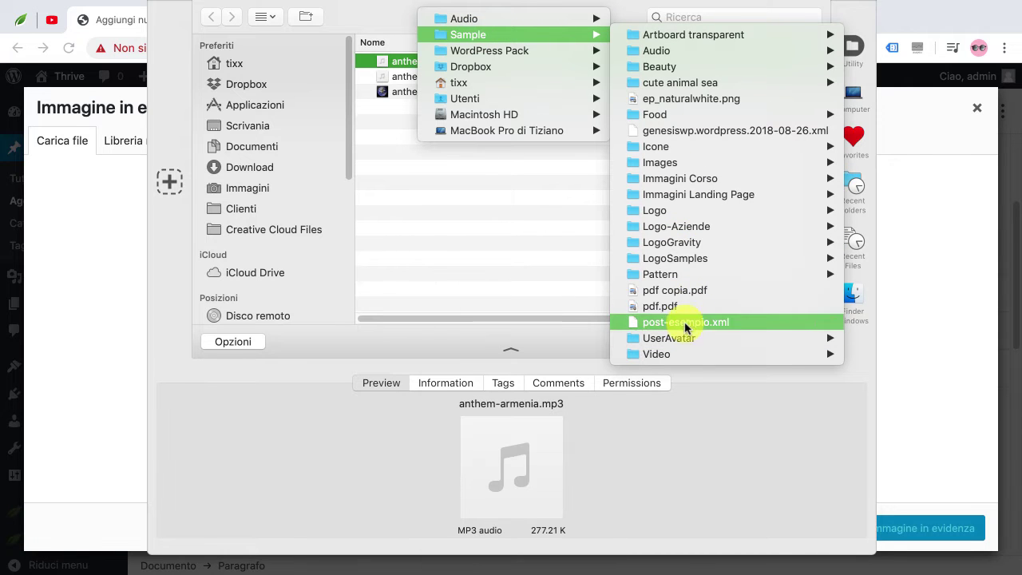
pyautogui.click(674, 163)
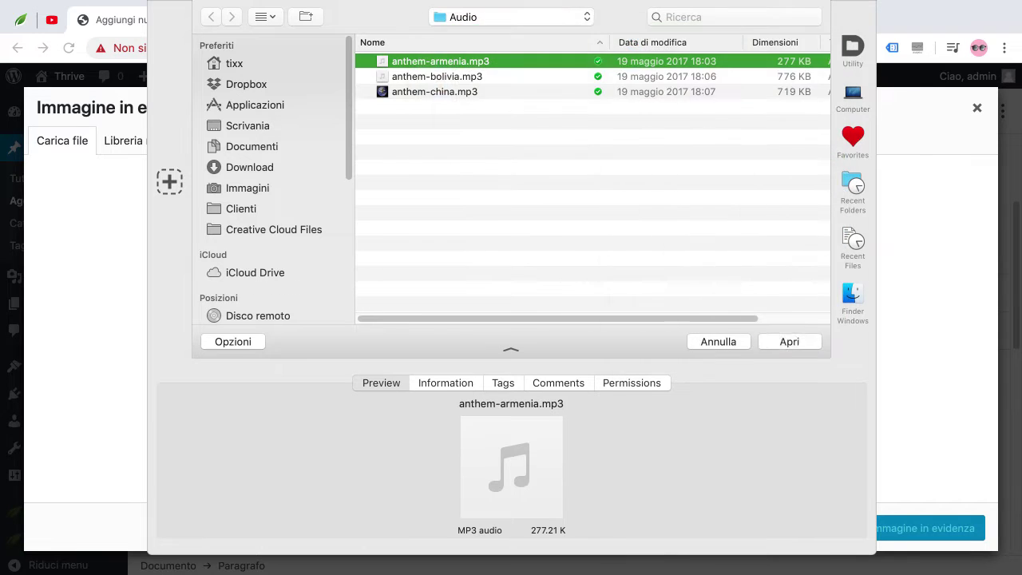
pyautogui.click(422, 152)
pyautogui.doubleClick(423, 137)
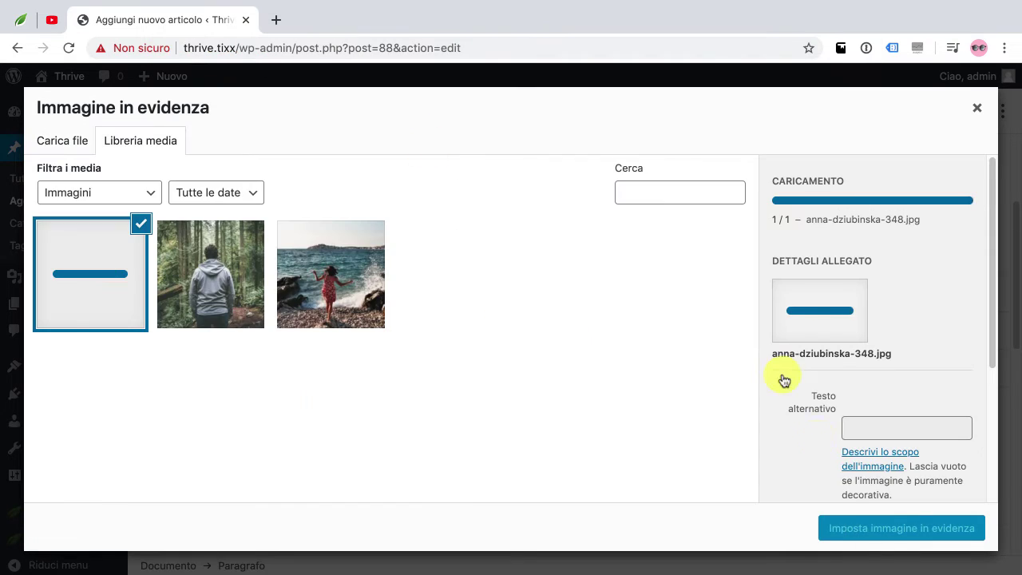
pyautogui.click(891, 533)
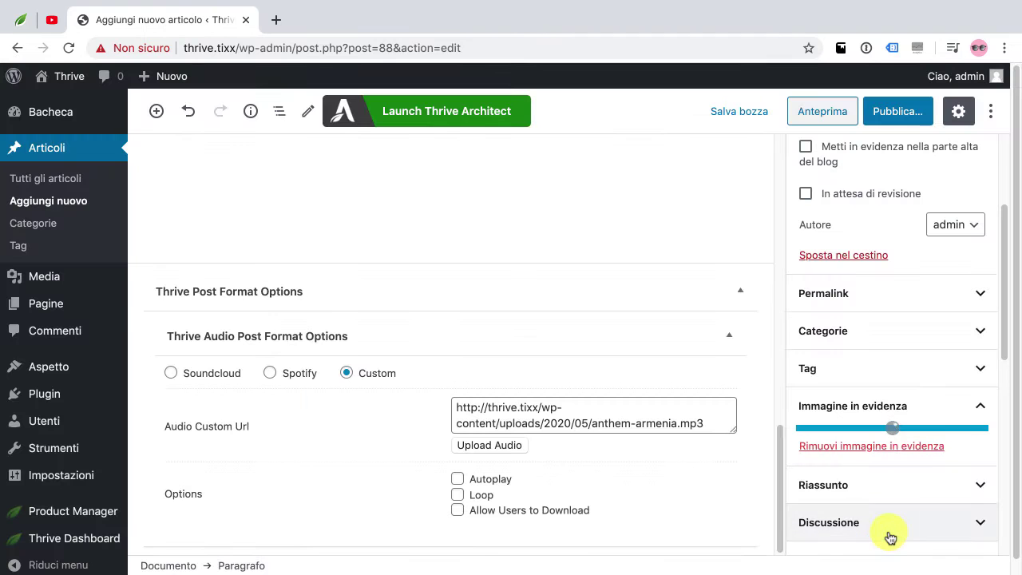
# Publish the audio post and view it live at ?p=88
pyautogui.click(907, 115)
pyautogui.click(910, 123)
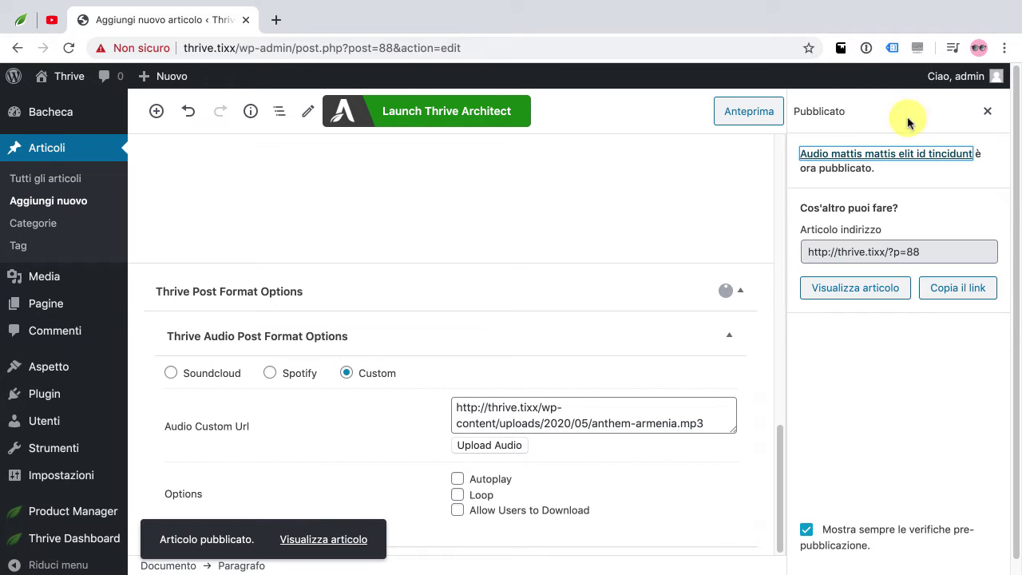
pyautogui.click(336, 541)
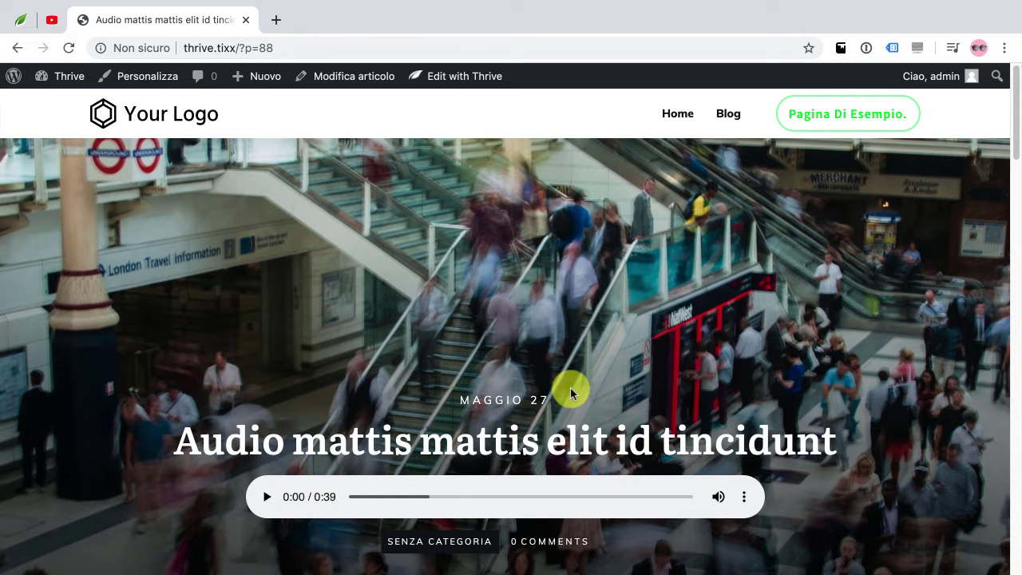
pyautogui.scroll(-2, 570, 390)
pyautogui.scroll(-10, 570, 393)
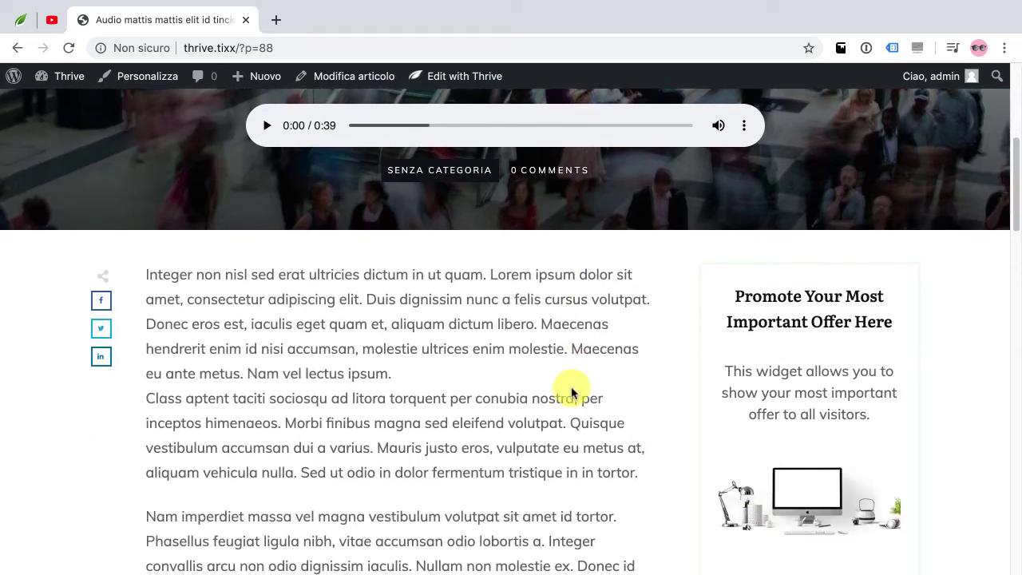
pyautogui.scroll(-6, 572, 388)
pyautogui.scroll(7, 572, 392)
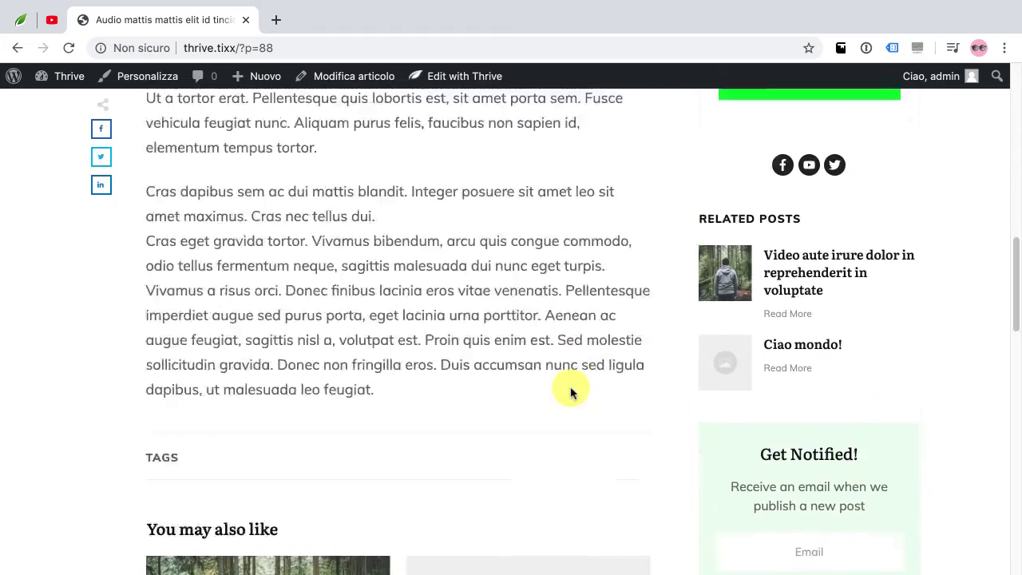
pyautogui.scroll(12, 571, 391)
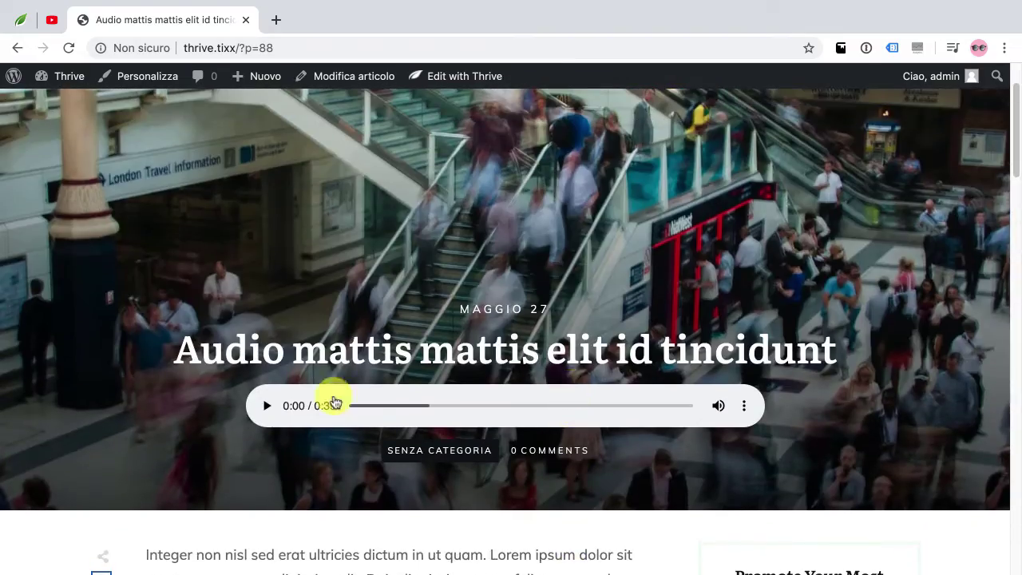
# Play the 0:39 audio clip to confirm it works, then start a new post
pyautogui.click(268, 409)
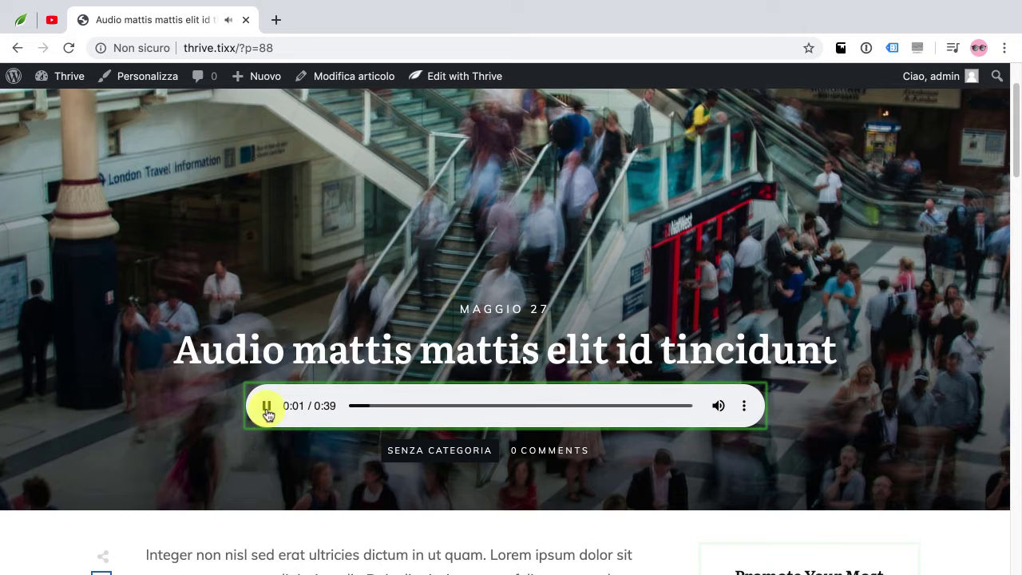
pyautogui.scroll(-3, 326, 523)
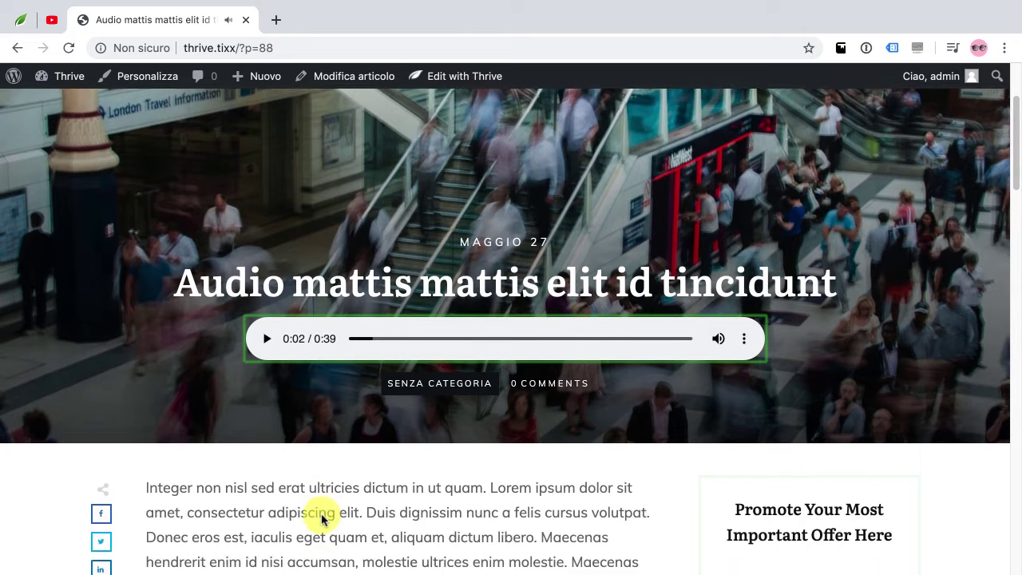
pyautogui.scroll(3, 323, 519)
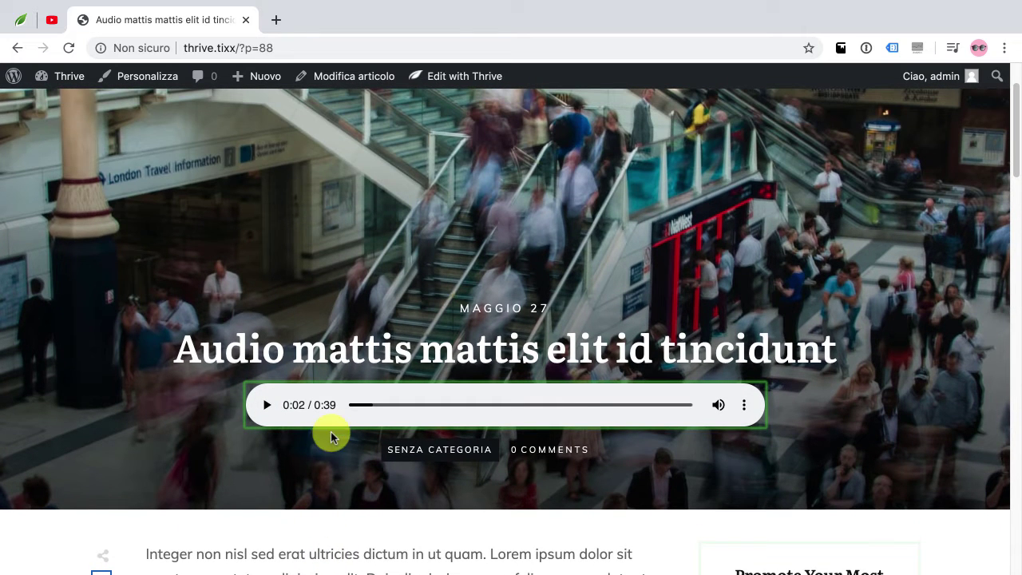
pyautogui.click(258, 104)
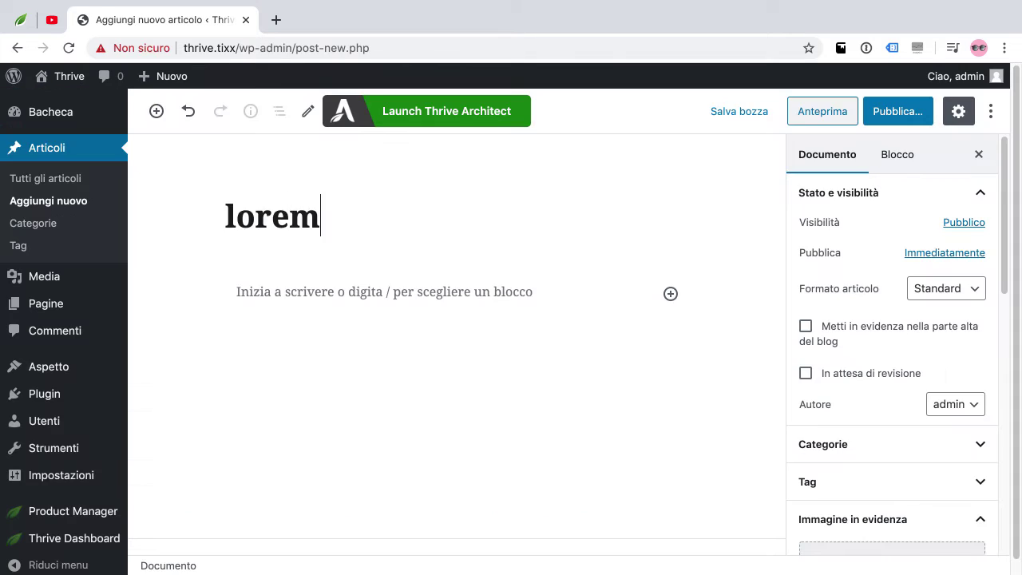
# Enter the title 'Vivamus volutpat at purus ac tempus' and lorem ipsum body, removing the leading space
pyautogui.press('BackSpace')
pyautogui.press('BackSpace')
pyautogui.press('BackSpace')
pyautogui.press('BackSpace')
pyautogui.press('BackSpace')
pyautogui.write('Vivamus volutpat at purus ac tempus')
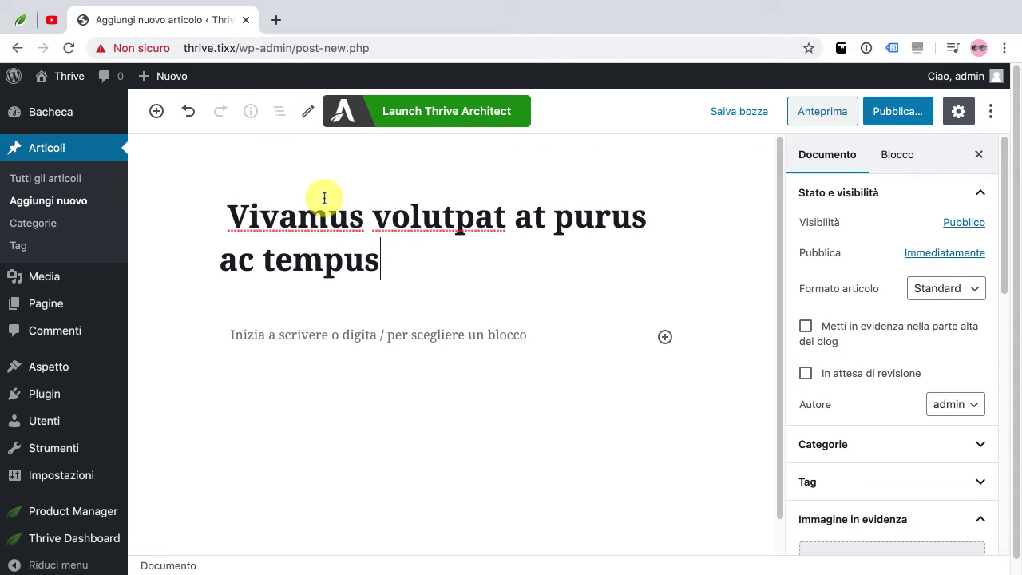
pyautogui.click(323, 335)
pyautogui.hotkey('ctrl', 'v')
pyautogui.click(404, 259)
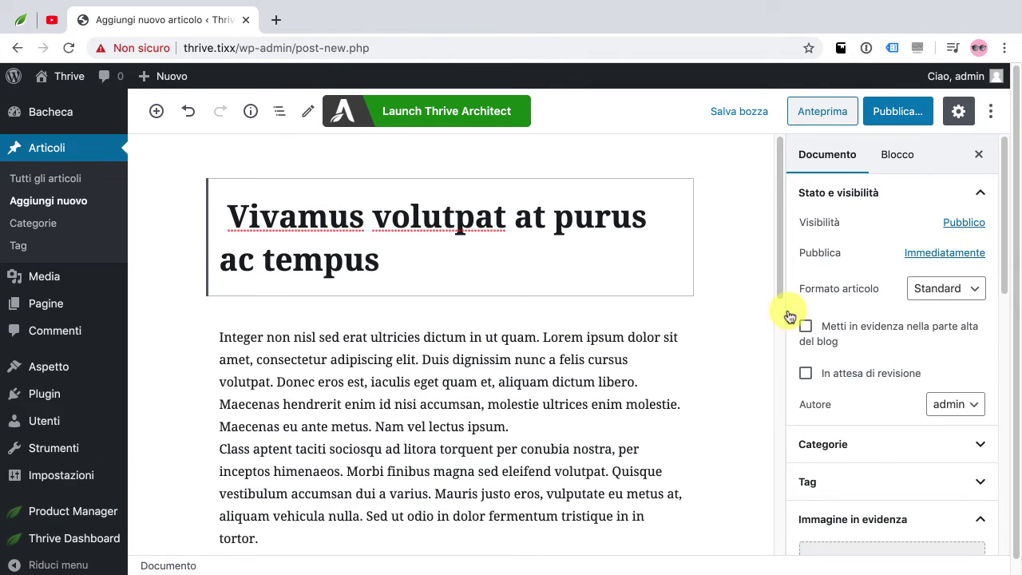
pyautogui.click(230, 219)
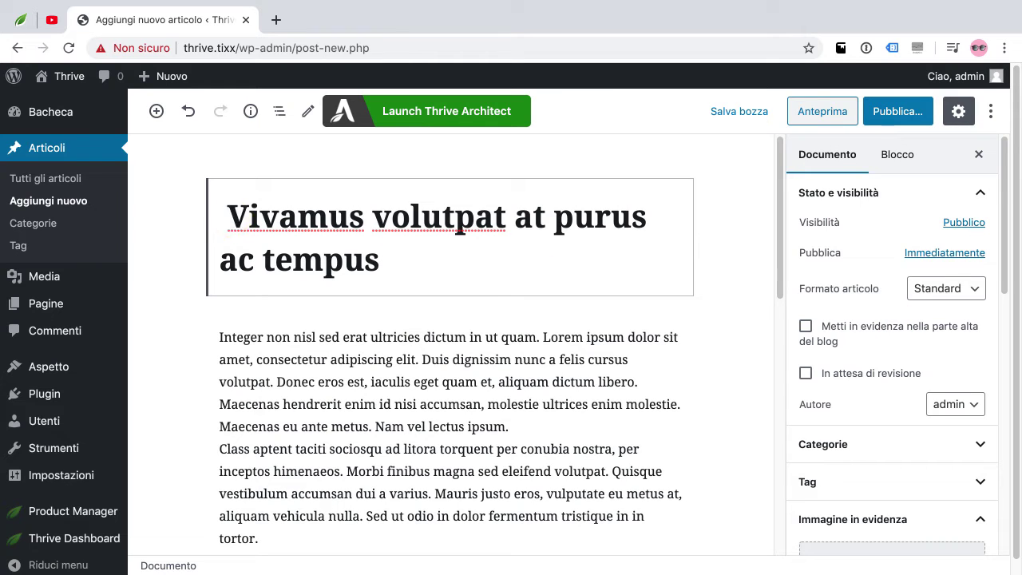
pyautogui.press('BackSpace')
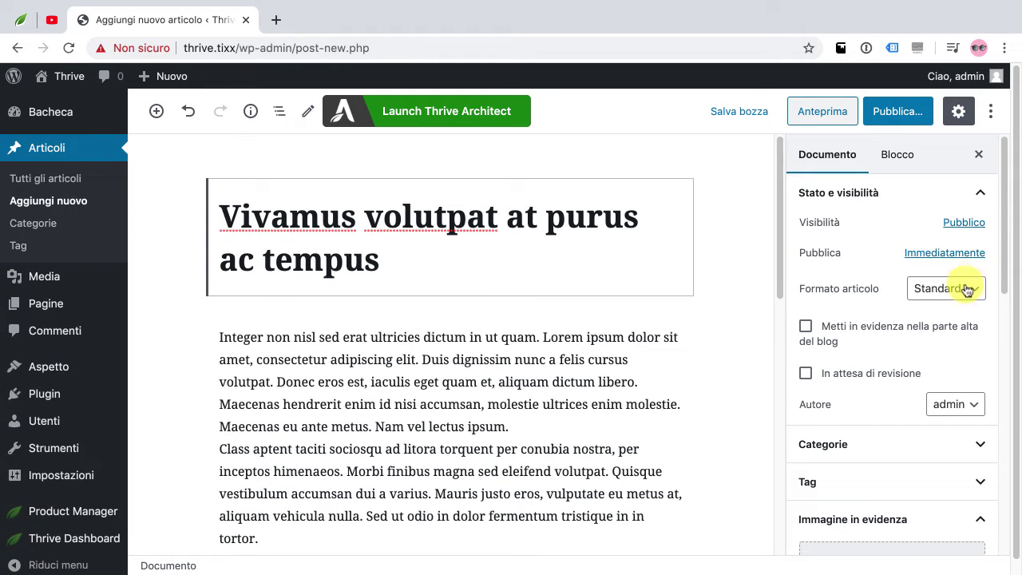
pyautogui.scroll(-4, 850, 380)
# Upload boris-smokovic-131487.jpg as the featured image and bring up the pre-publish check
pyautogui.click(881, 336)
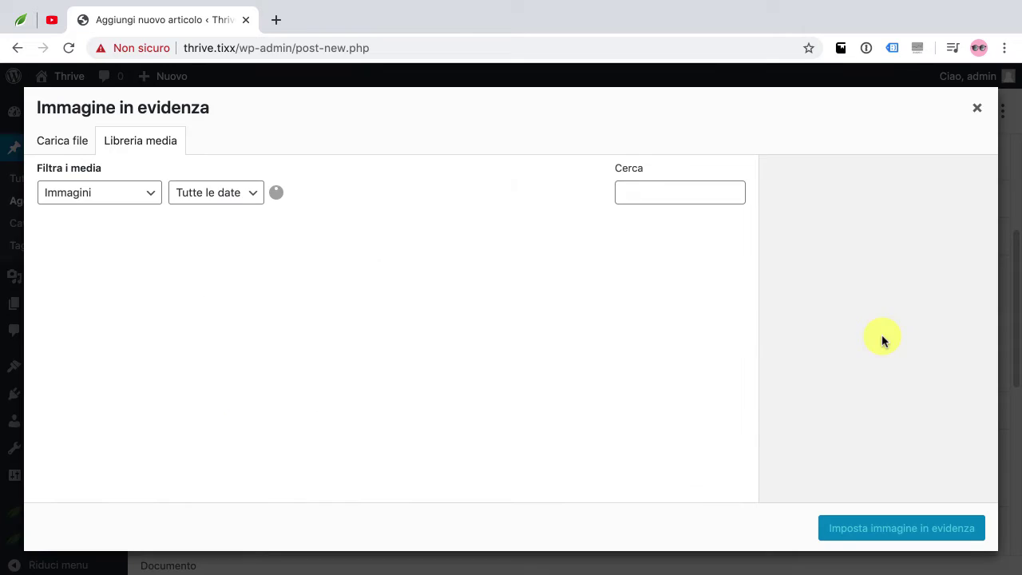
pyautogui.click(62, 142)
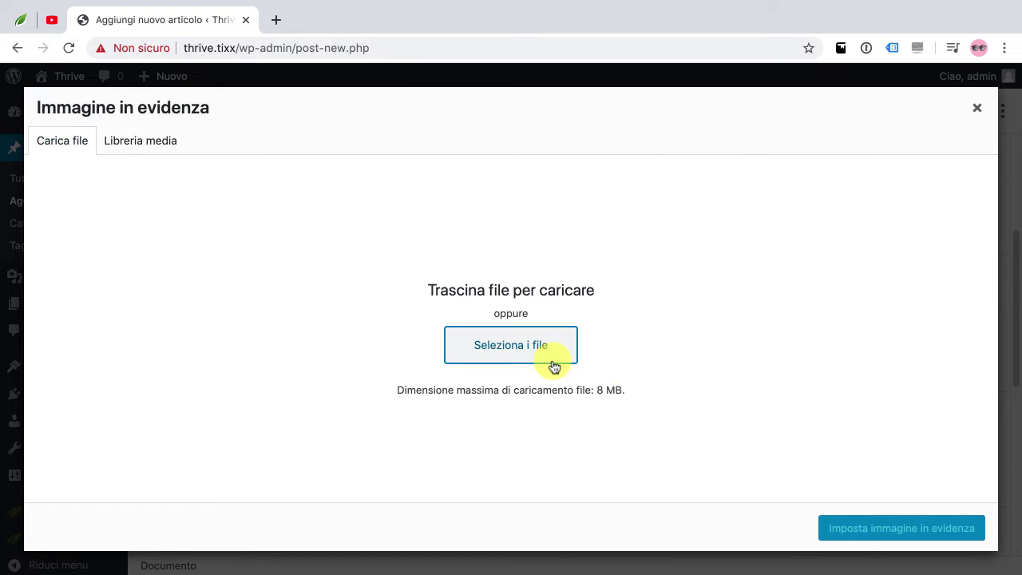
pyautogui.click(554, 367)
pyautogui.doubleClick(456, 215)
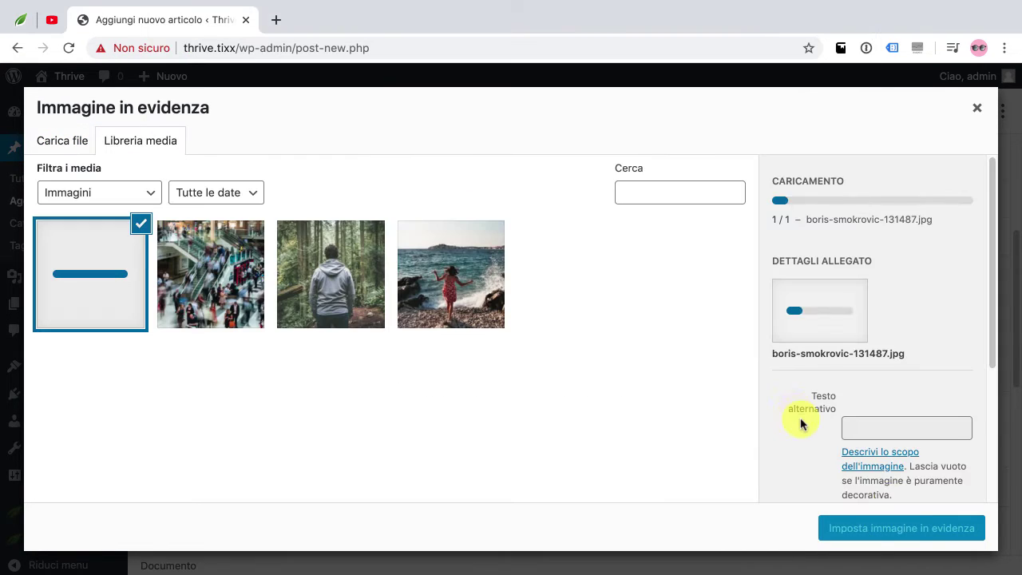
pyautogui.click(902, 528)
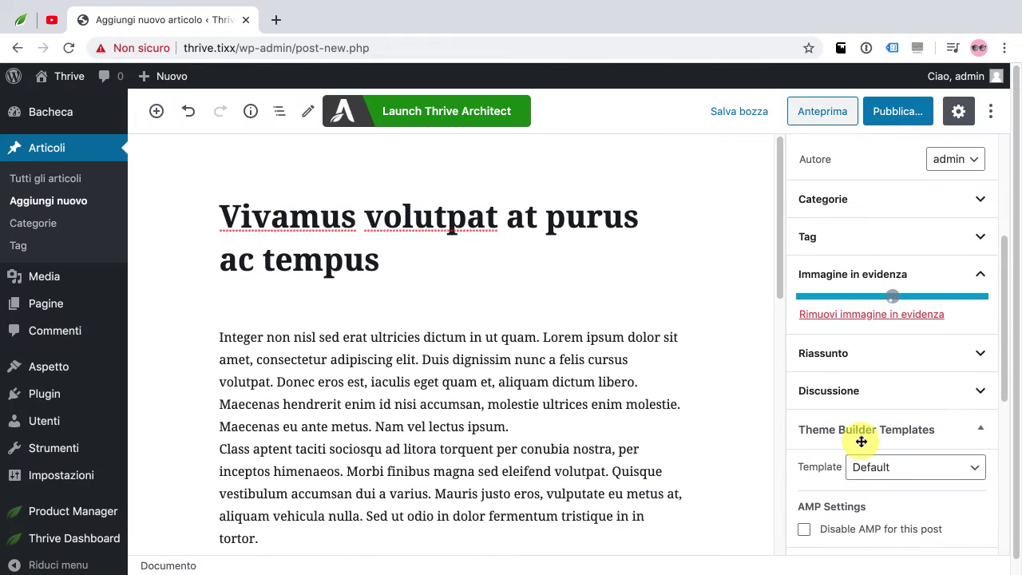
pyautogui.click(899, 112)
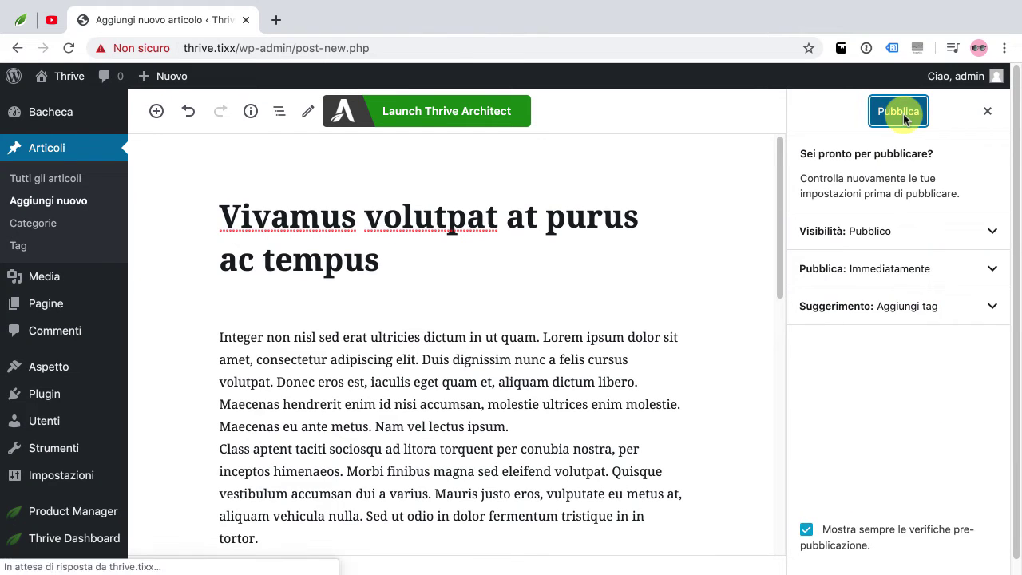
pyautogui.click(899, 112)
# View the live post at ?p=92, scrolling past the goose photo, and check the Edit with Thrive menu
pyautogui.click(336, 540)
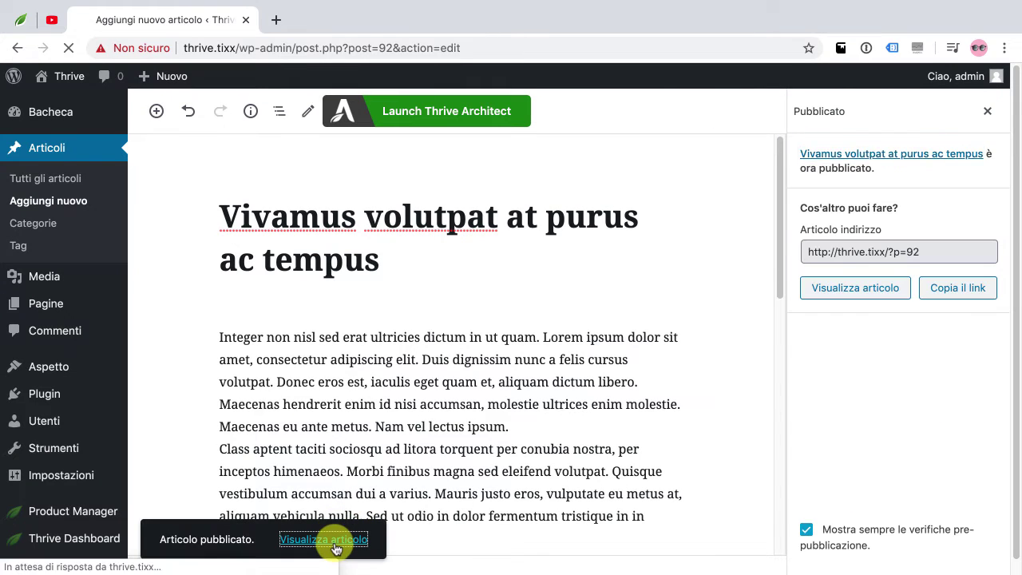
pyautogui.scroll(-3, 567, 345)
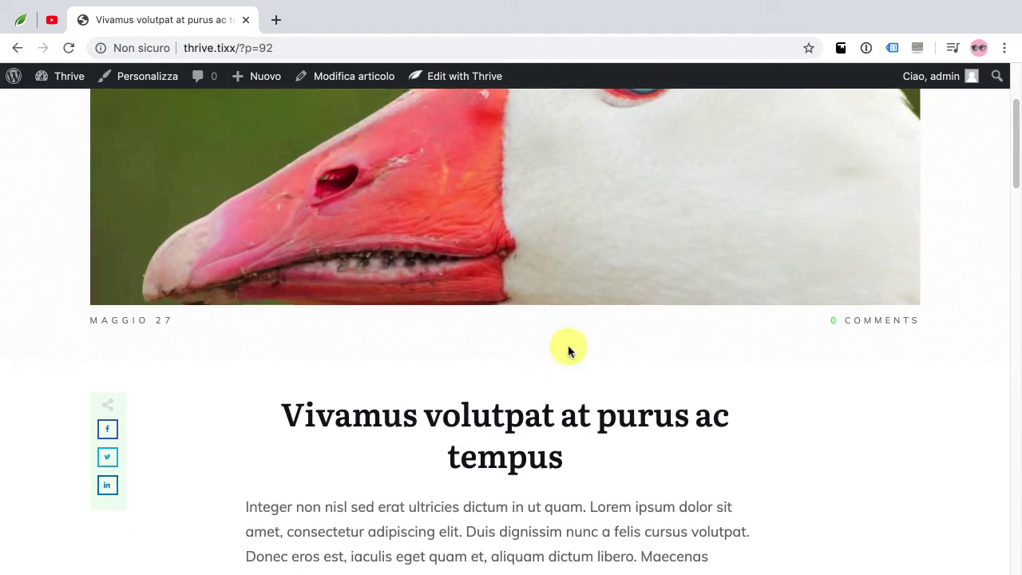
pyautogui.scroll(-10, 568, 345)
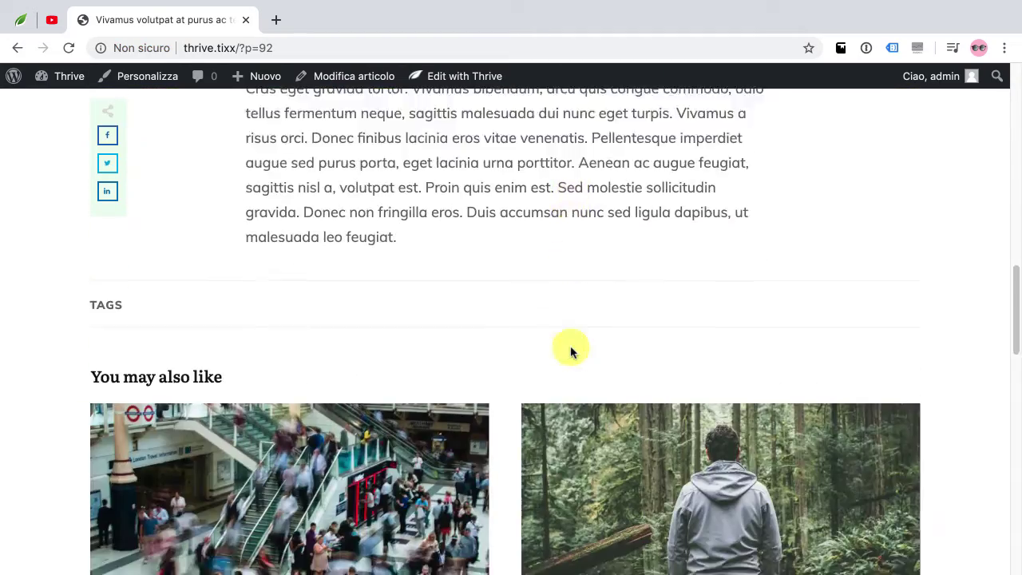
pyautogui.scroll(15, 571, 352)
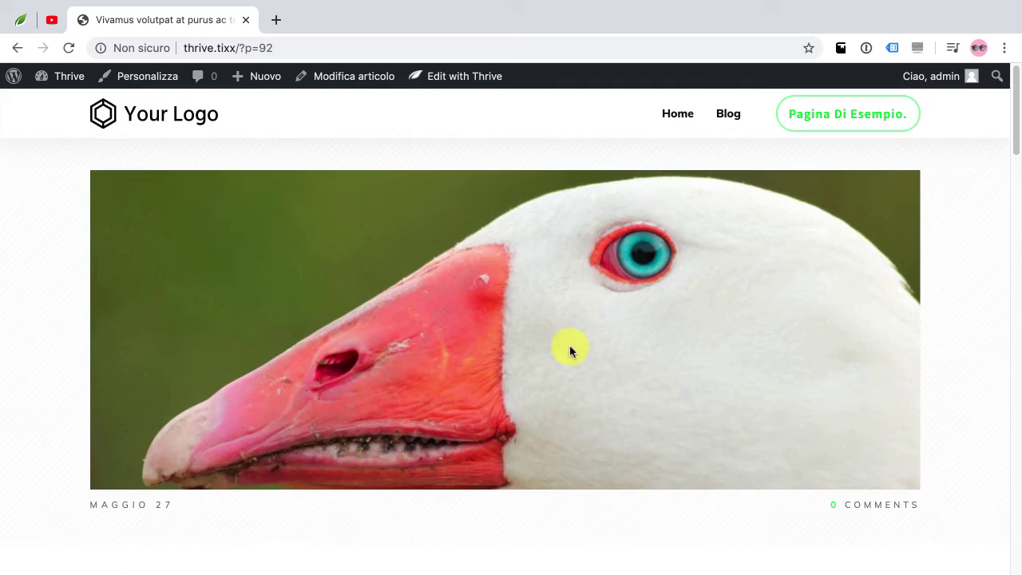
pyautogui.scroll(-5, 411, 247)
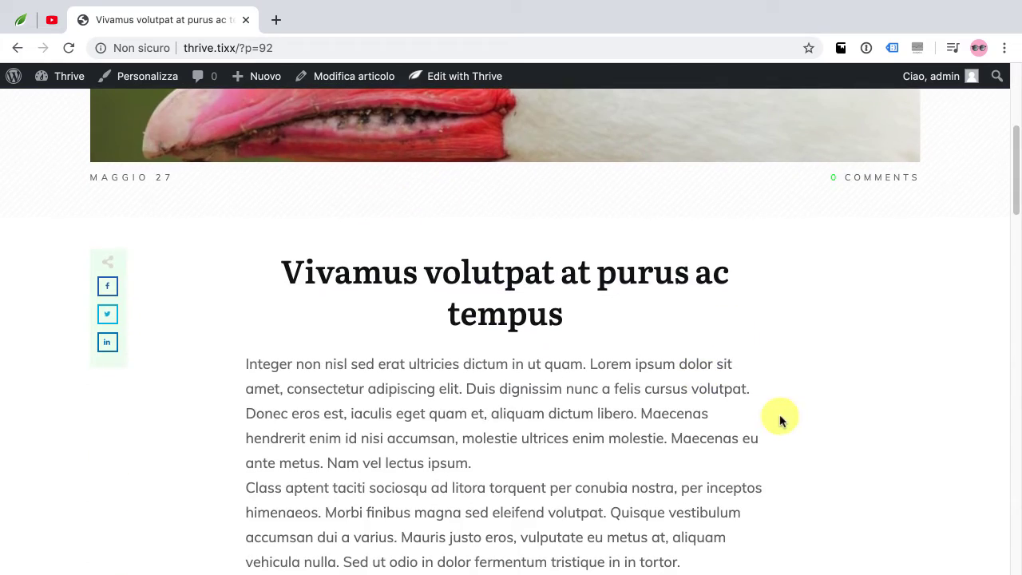
pyautogui.scroll(-10, 835, 393)
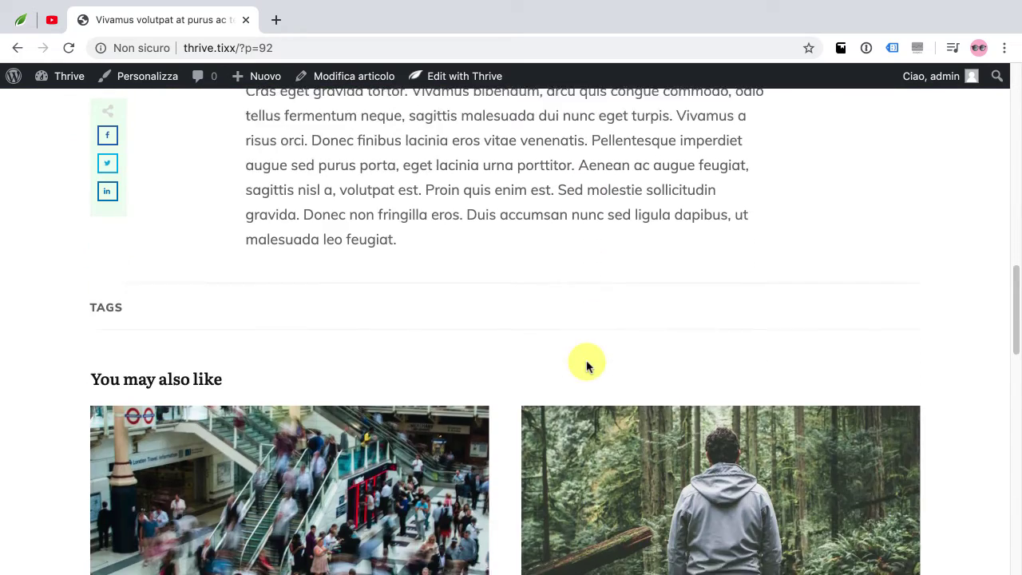
pyautogui.scroll(-7, 752, 452)
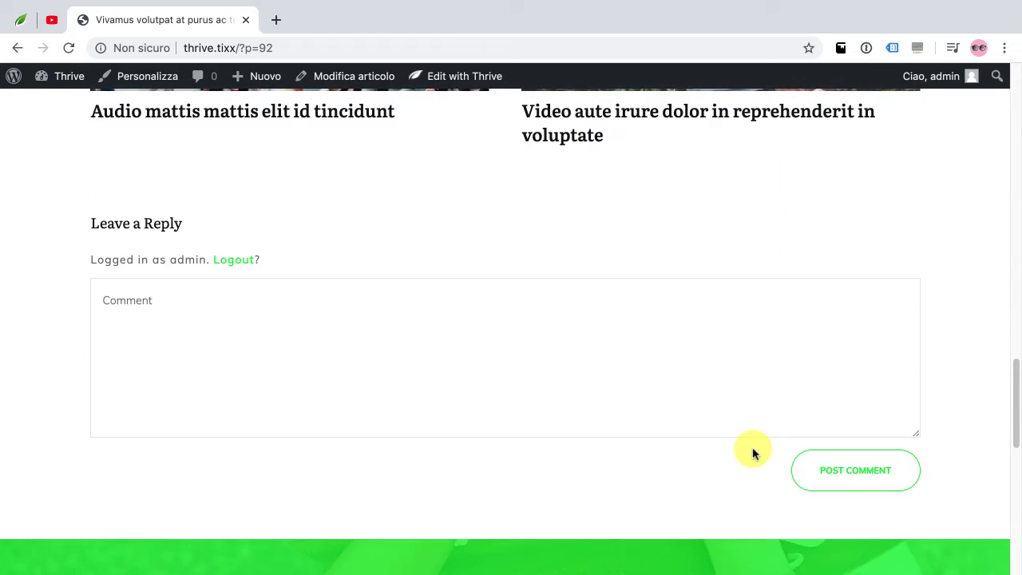
pyautogui.scroll(20, 752, 447)
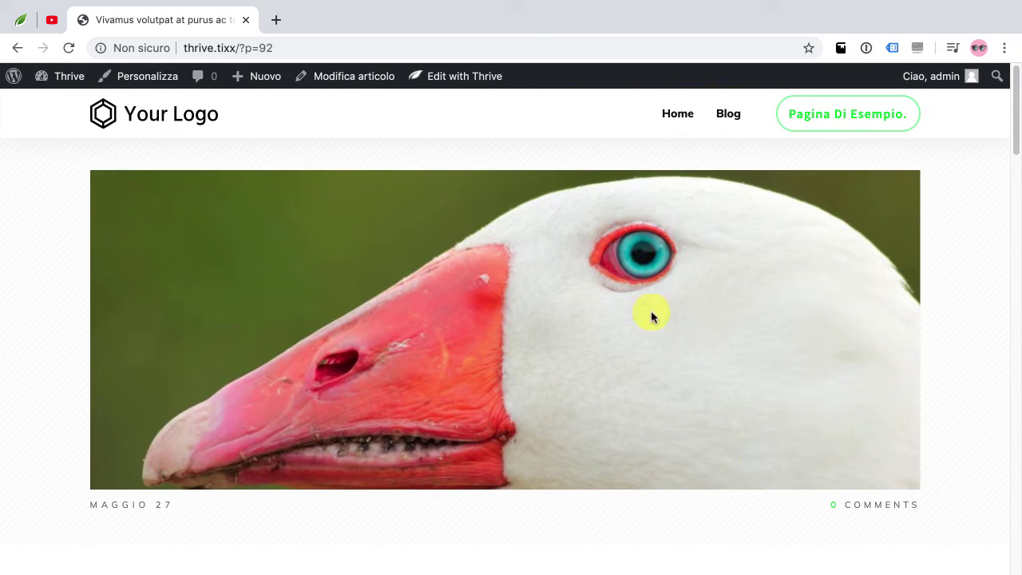
pyautogui.moveTo(466, 79)
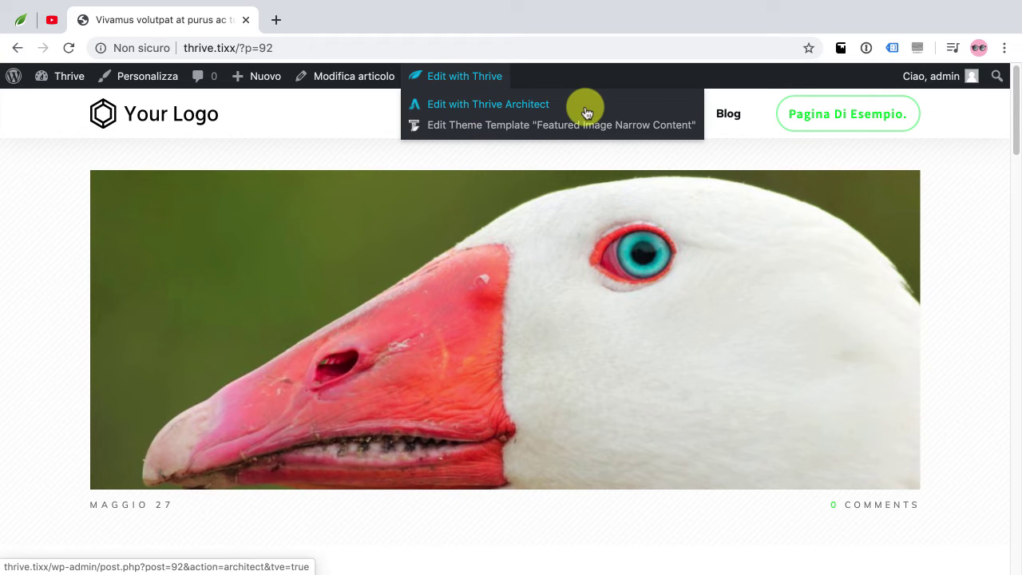
pyautogui.click(647, 132)
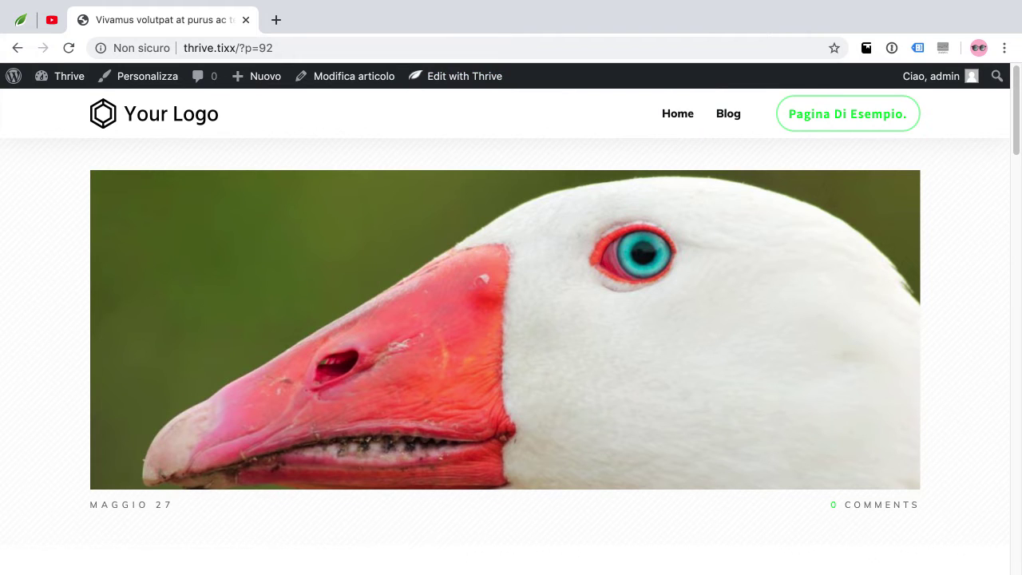
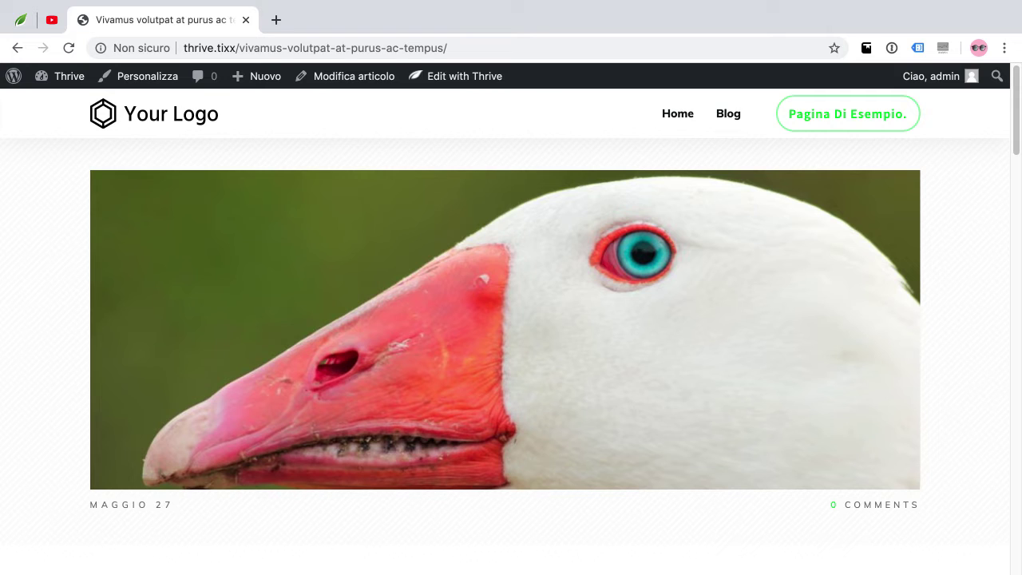
# Scroll through the goose post 'Vivamus volutpat at purus ac tempus' and show the Edit with Thrive menu
pyautogui.scroll(-3, 533, 453)
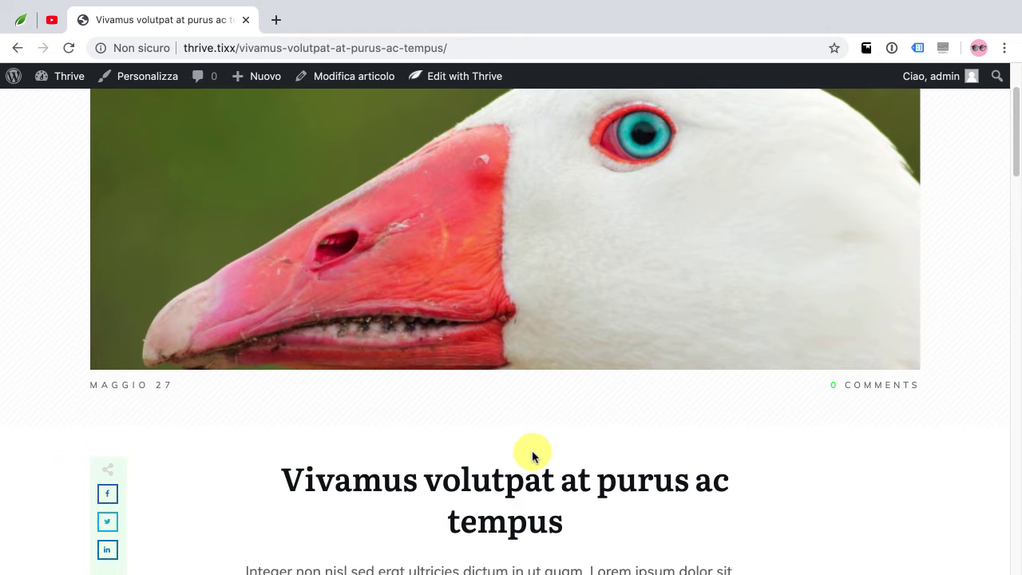
pyautogui.scroll(3, 538, 391)
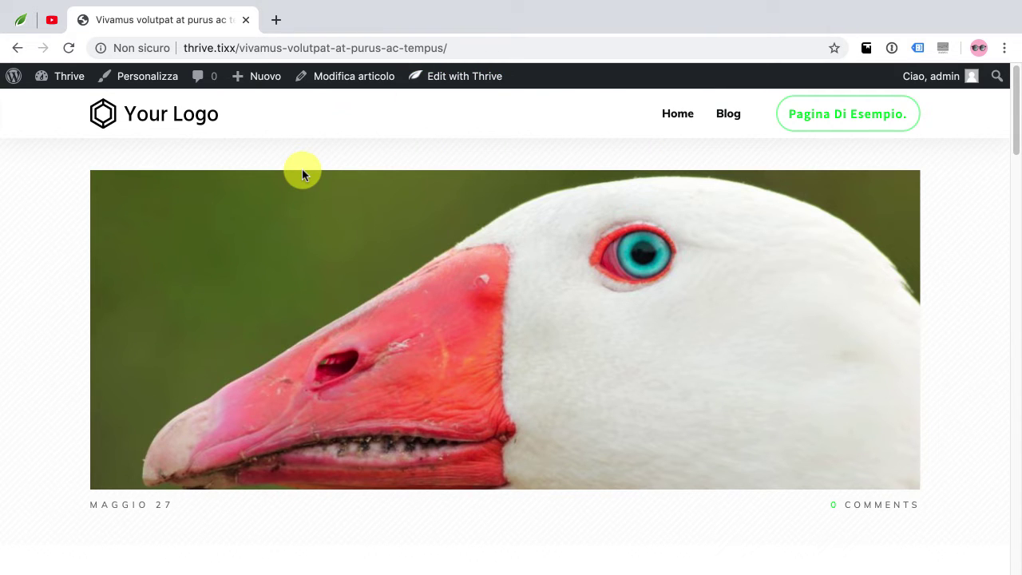
pyautogui.moveTo(466, 75)
pyautogui.scroll(-3, 370, 187)
pyautogui.scroll(3, 369, 191)
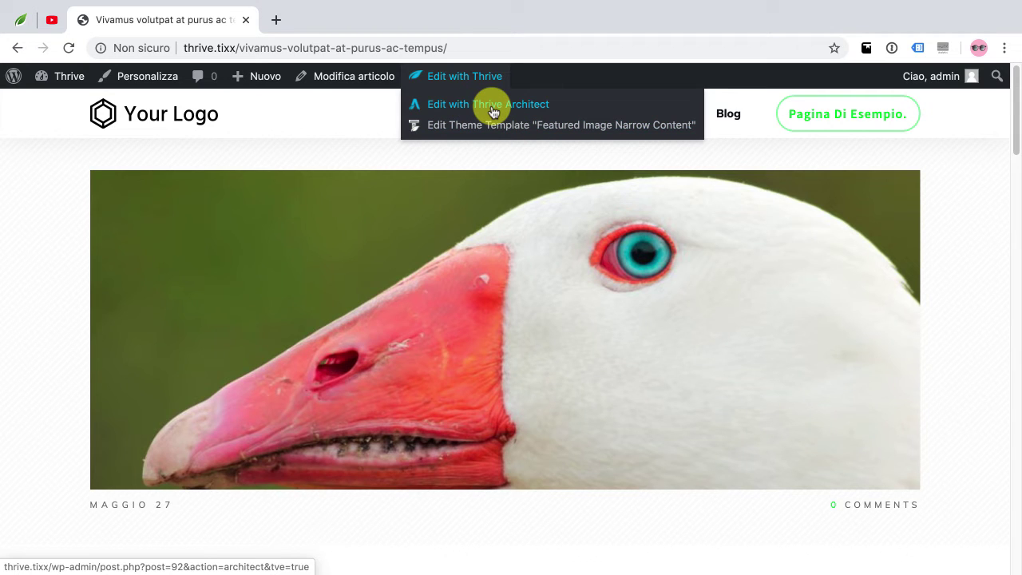
# Load the goose post in the Thrive Architect editor and scroll through its content
pyautogui.click(494, 110)
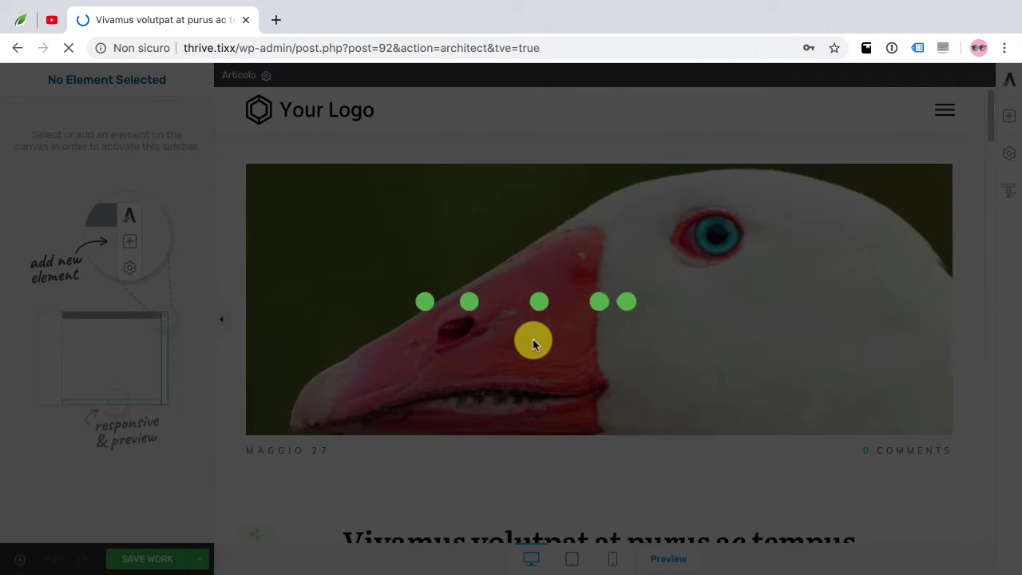
pyautogui.scroll(-3, 549, 263)
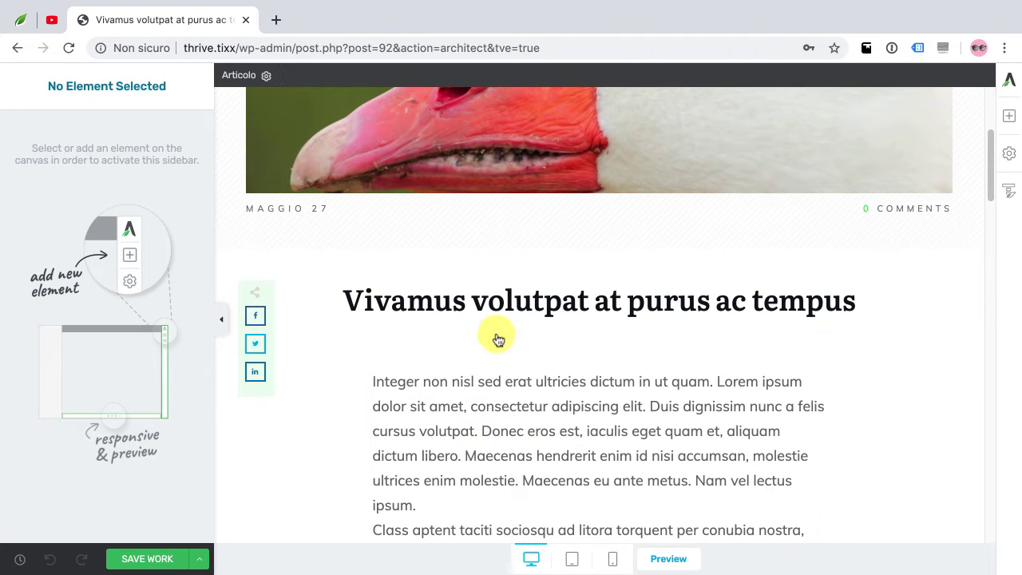
pyautogui.scroll(-4, 502, 384)
pyautogui.scroll(-12, 489, 348)
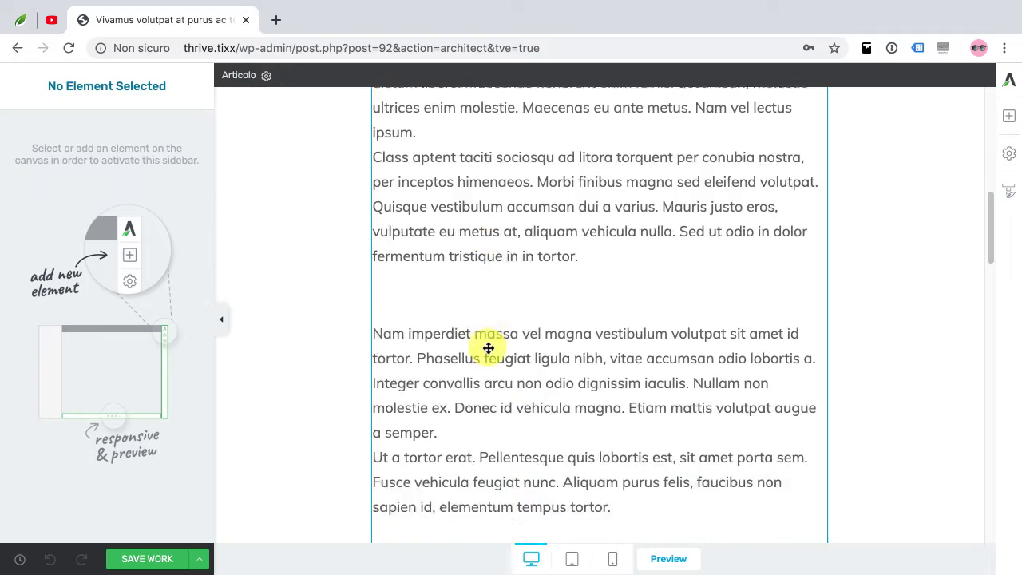
pyautogui.scroll(14, 488, 352)
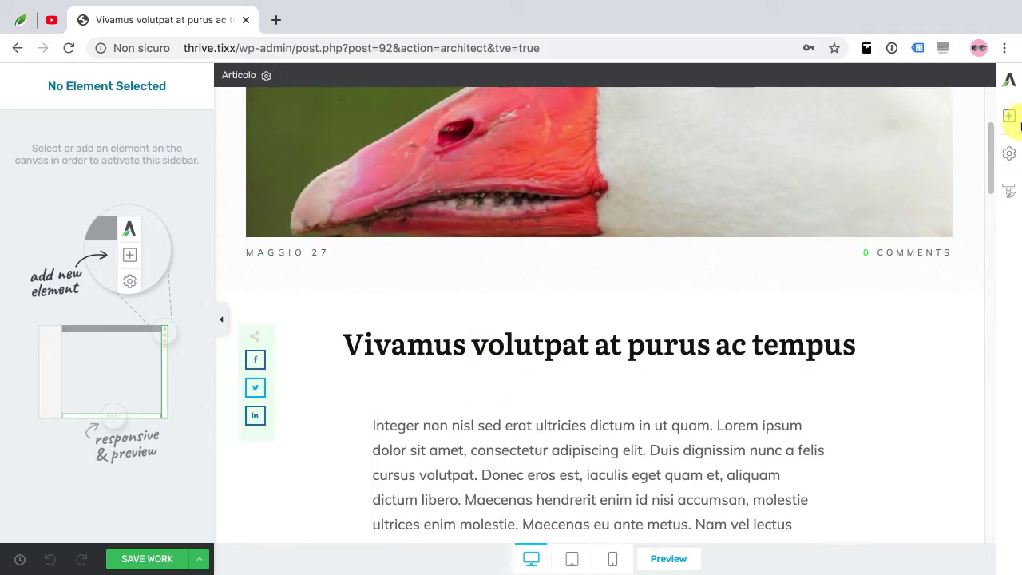
# Drag a Click Here Now Button element under the post title
pyautogui.click(1009, 117)
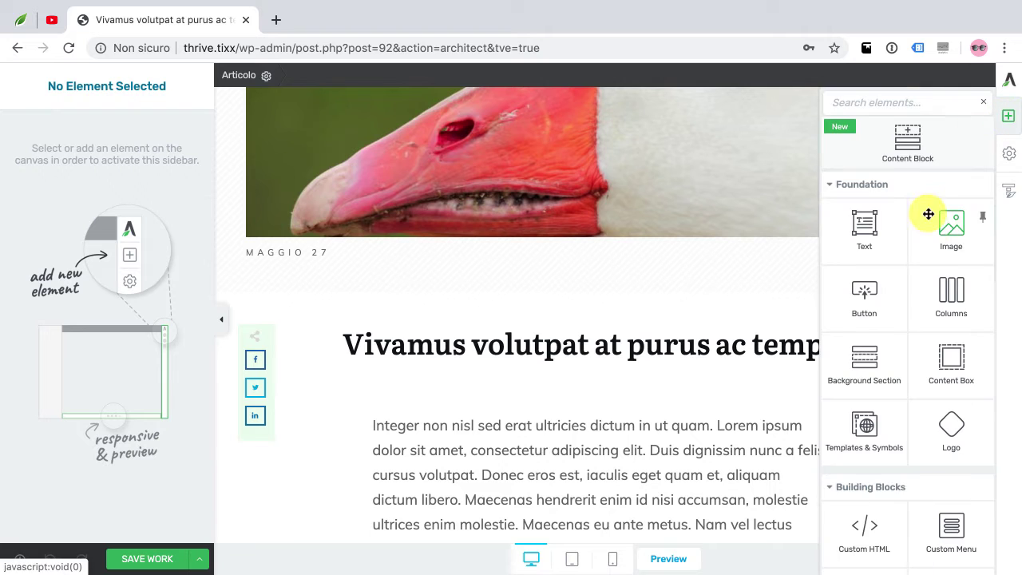
pyautogui.scroll(-1, 910, 256)
pyautogui.moveTo(875, 234); pyautogui.dragTo(626, 441)
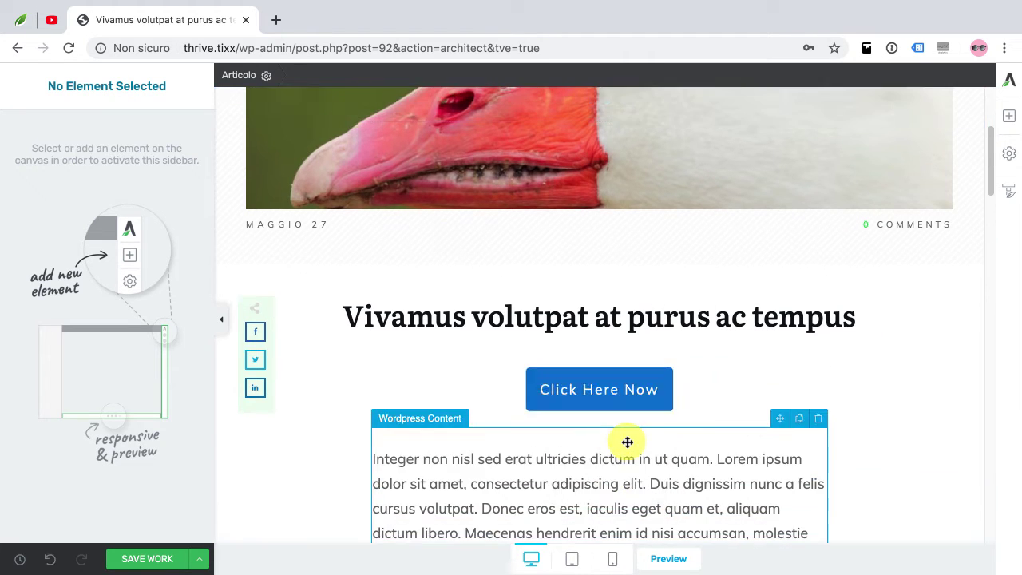
pyautogui.scroll(-3, 750, 390)
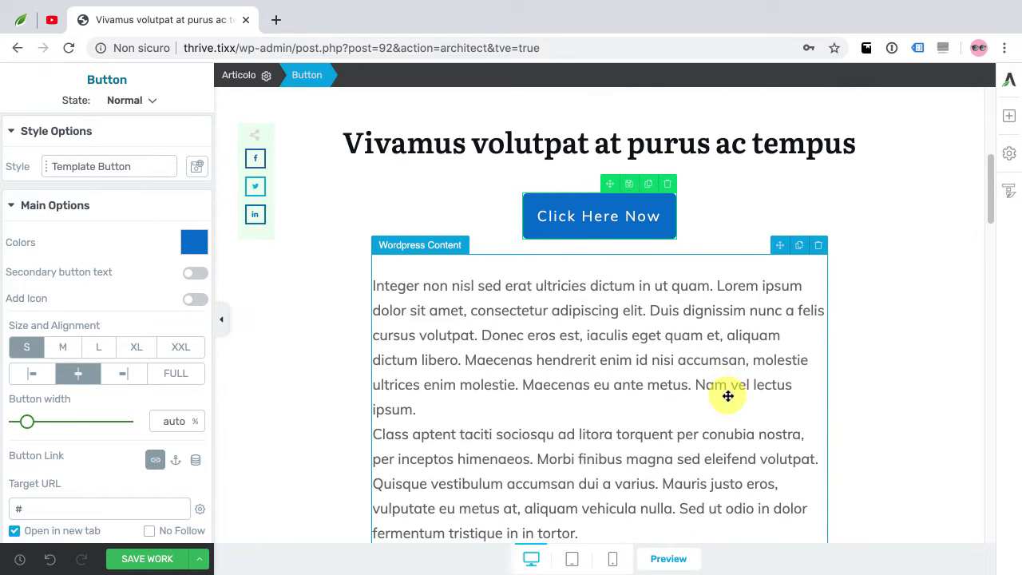
# Add a Text column beside the article text, then delete it again
pyautogui.click(1011, 115)
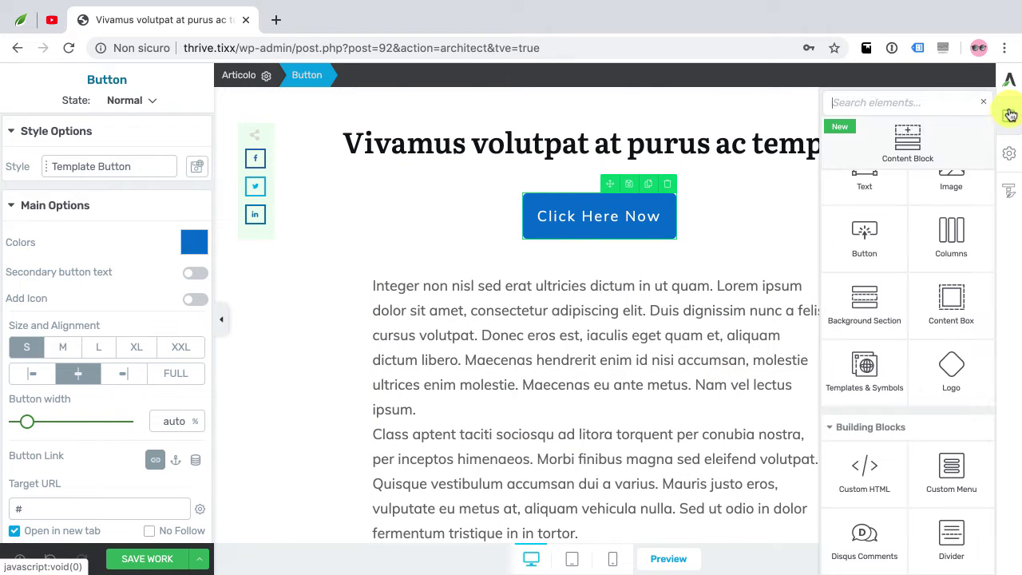
pyautogui.moveTo(868, 194); pyautogui.dragTo(846, 407)
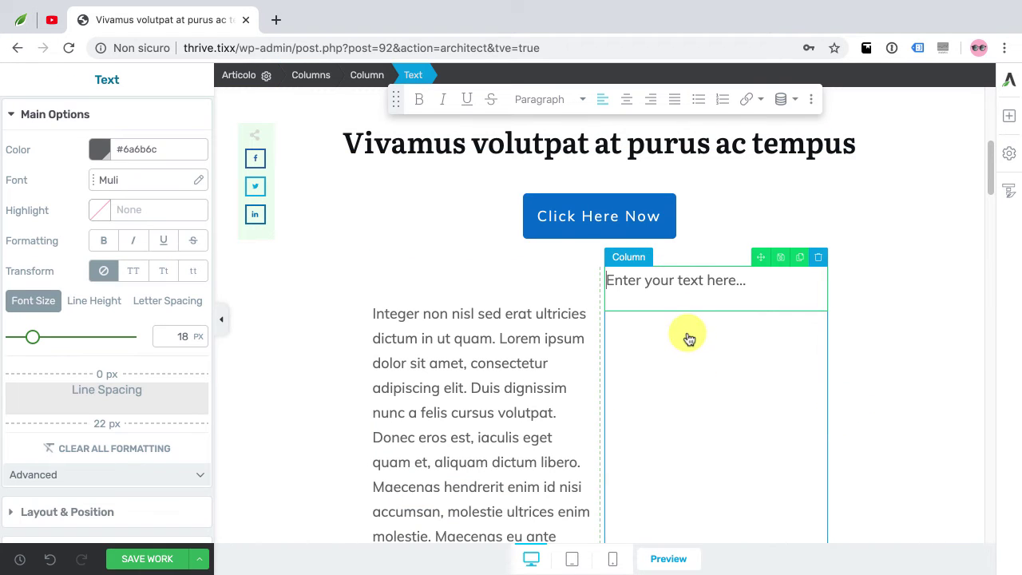
pyautogui.click(819, 258)
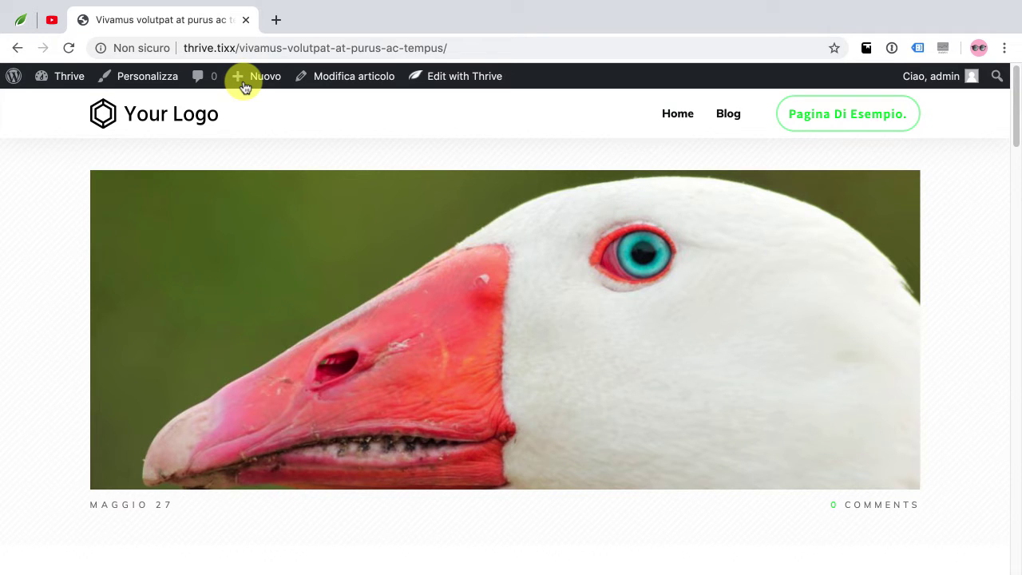
# Edit the Featured Image Narrow Content template's comments label from '0 COMMENTS' to '0 COMMENTI'
pyautogui.moveTo(475, 80)
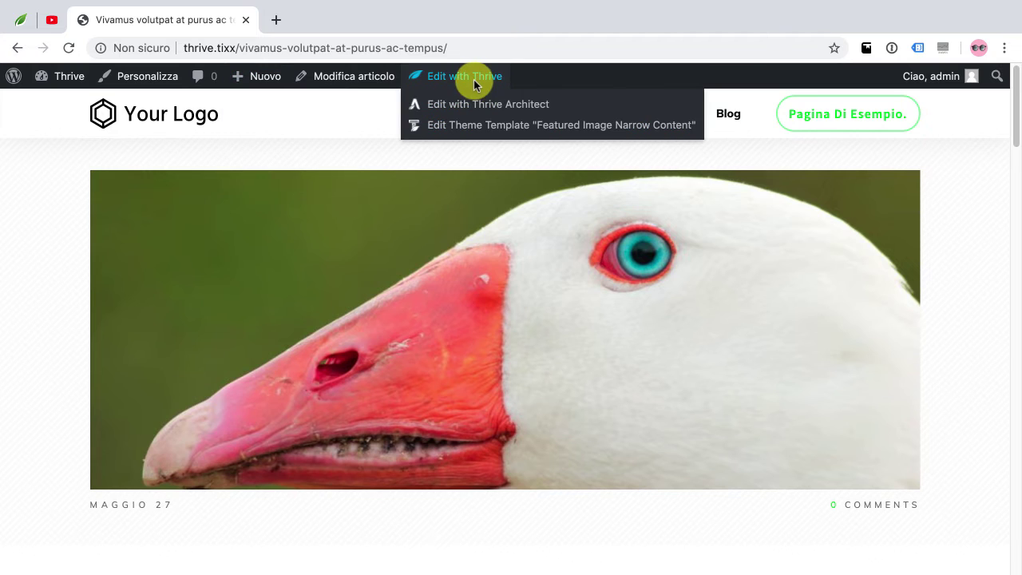
pyautogui.click(495, 127)
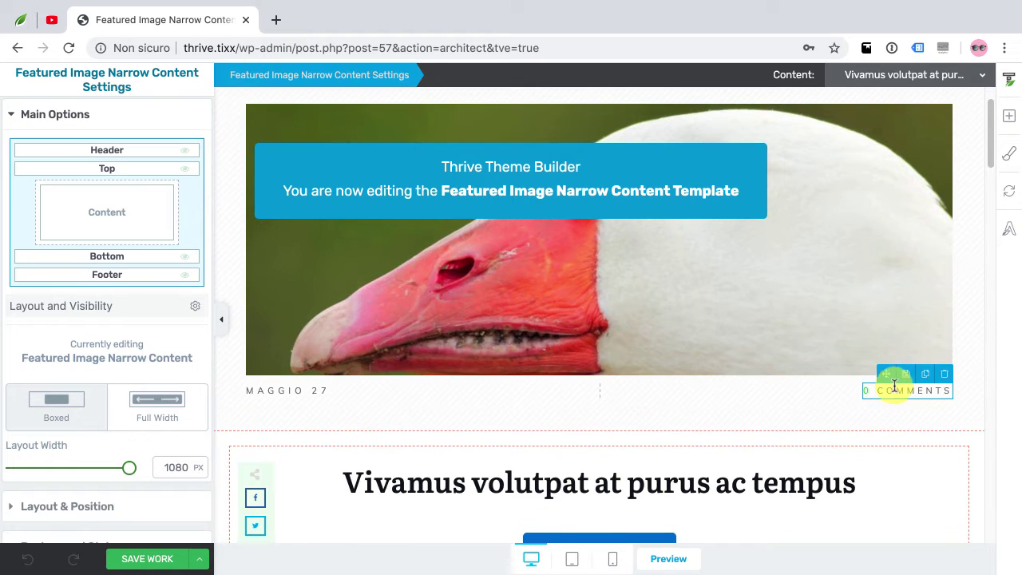
pyautogui.click(958, 399)
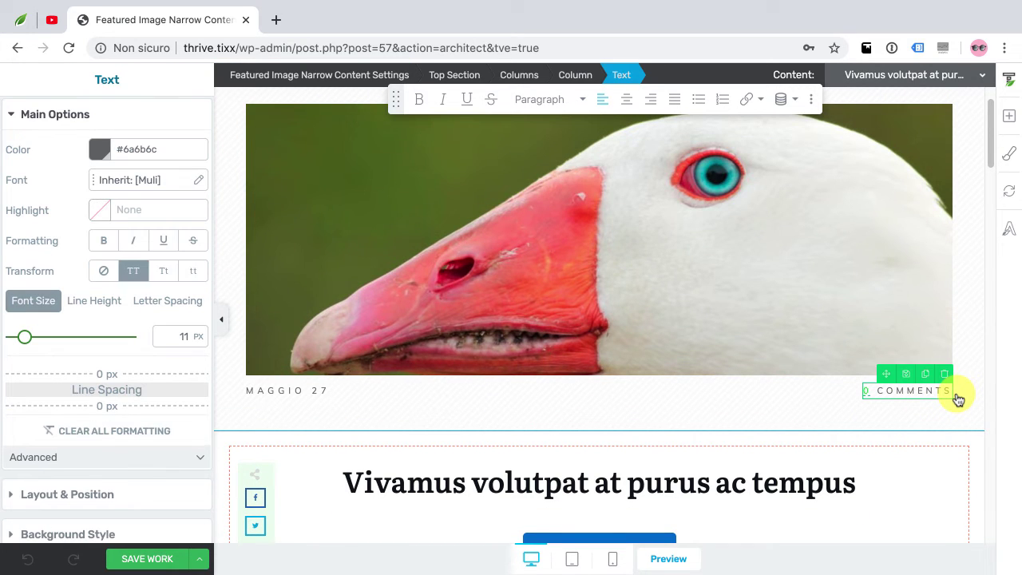
pyautogui.press('BackSpace')
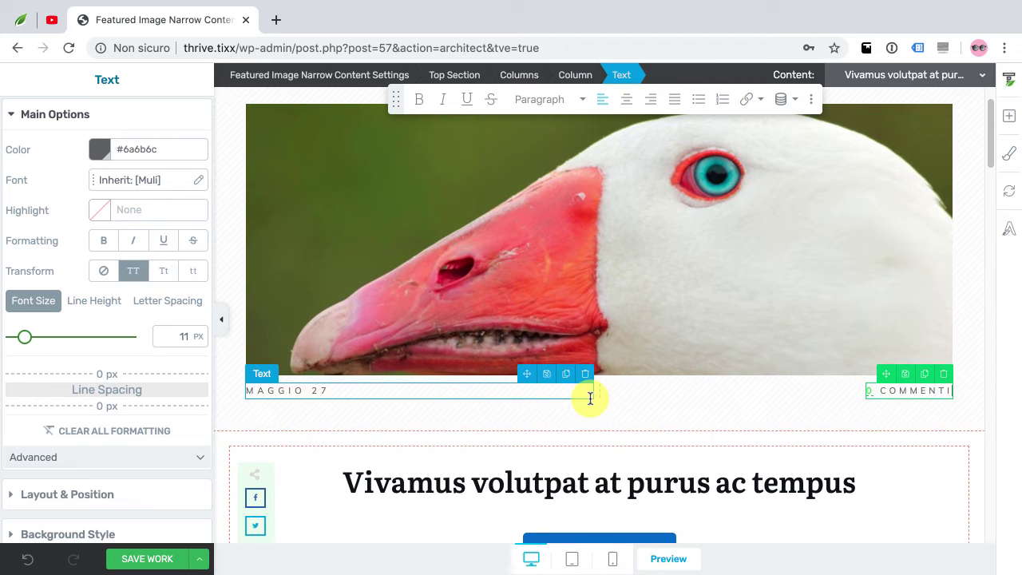
pyautogui.scroll(-3, 575, 399)
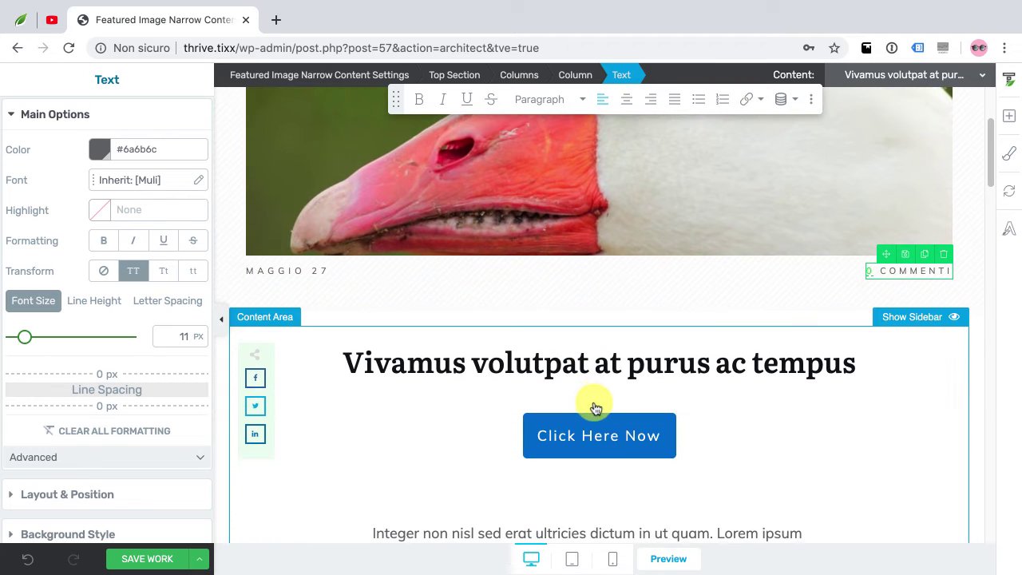
# Select the social share box and bring up its background colour picker, trying green theme colours
pyautogui.click(254, 459)
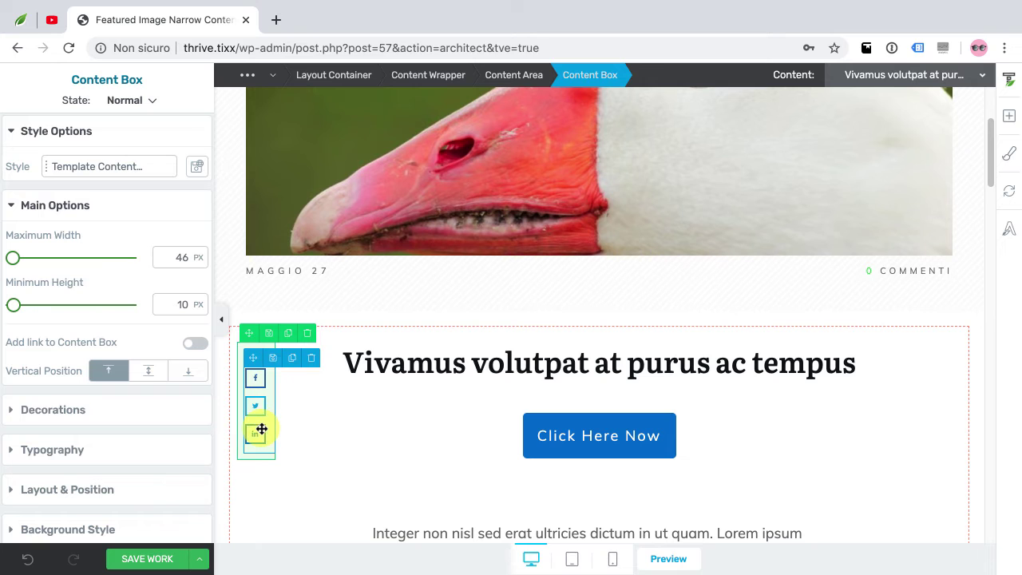
pyautogui.scroll(-1, 120, 447)
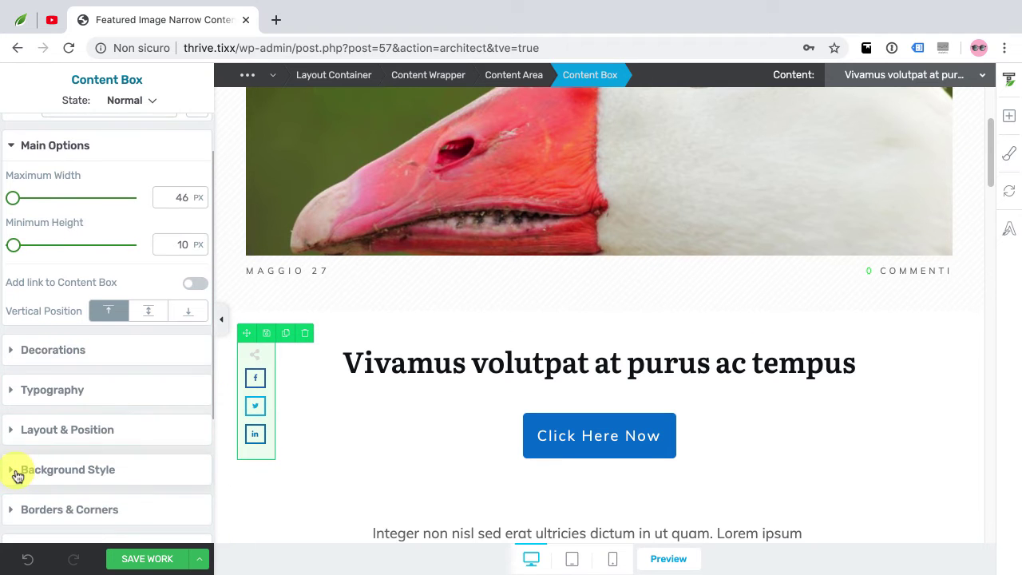
pyautogui.click(18, 473)
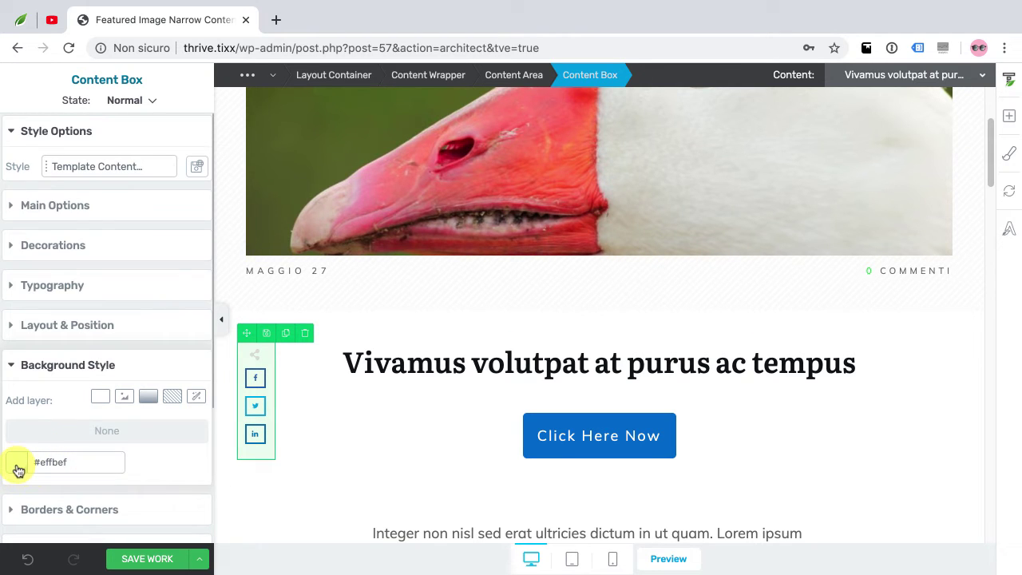
pyautogui.click(17, 467)
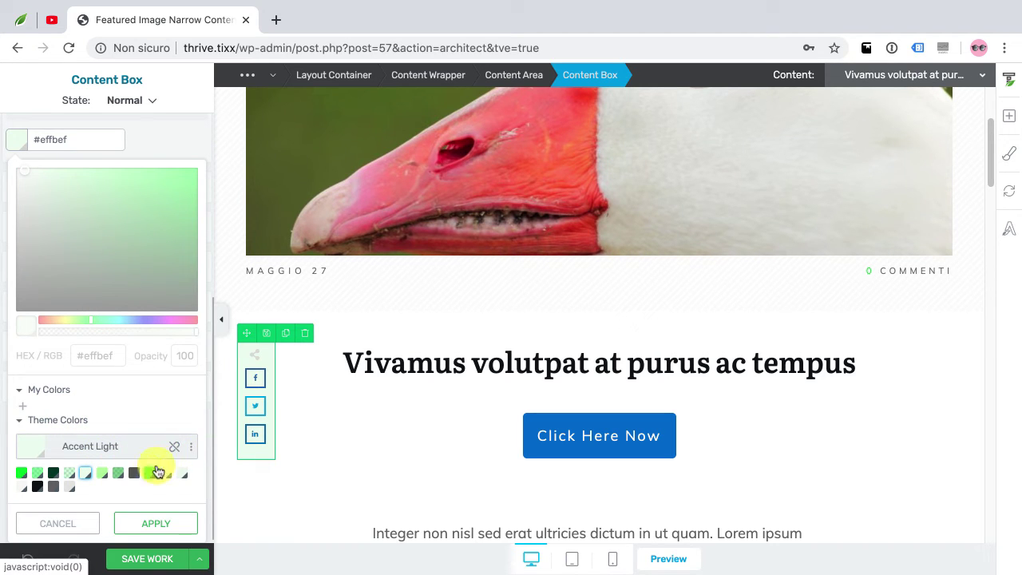
pyautogui.click(150, 473)
pyautogui.click(117, 473)
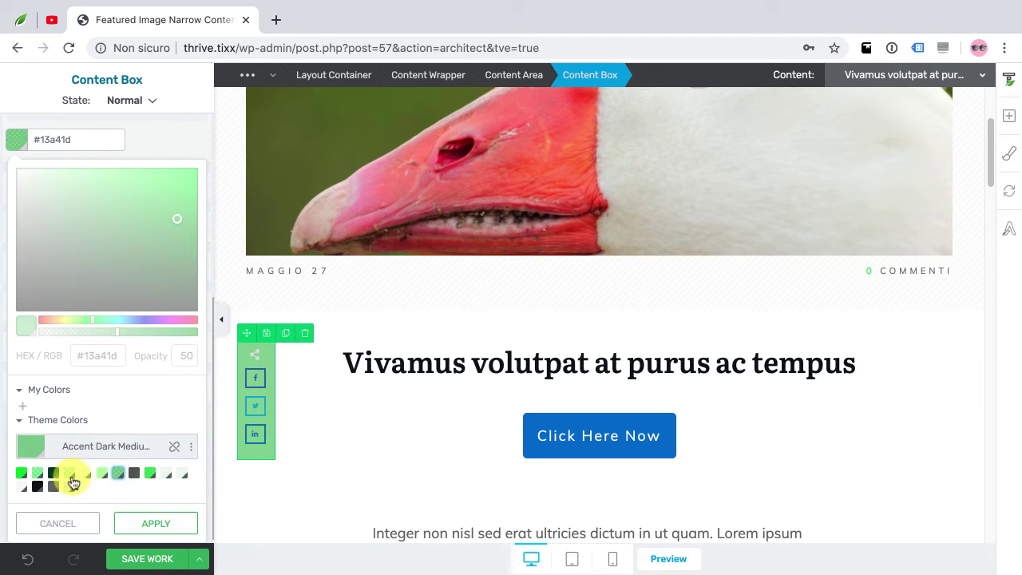
pyautogui.click(172, 449)
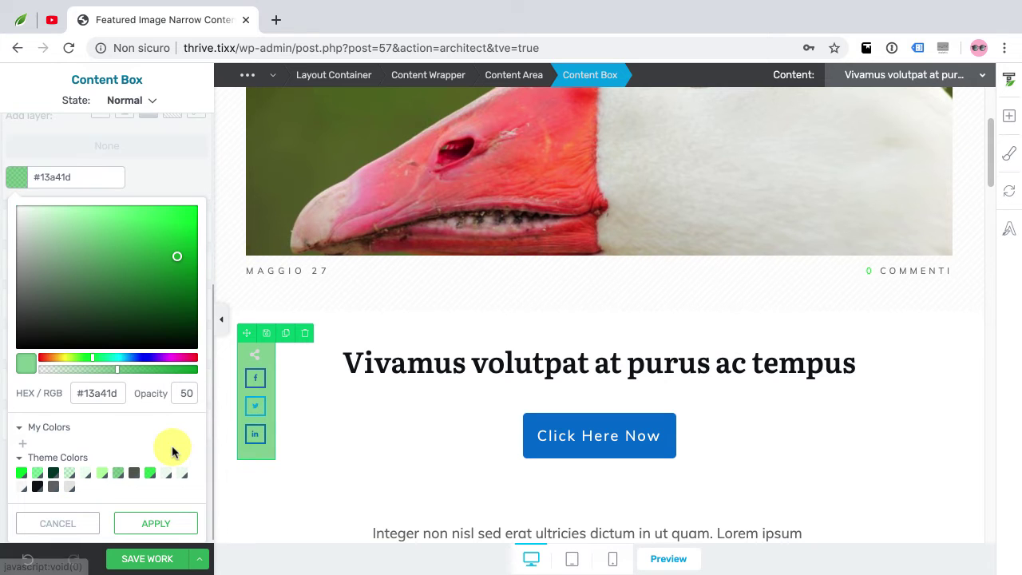
# Set the share box background to pale peach #fcefe1 at 100 opacity and apply it
pyautogui.moveTo(96, 295); pyautogui.dragTo(51, 359)
pyautogui.moveTo(87, 320); pyautogui.dragTo(191, 212)
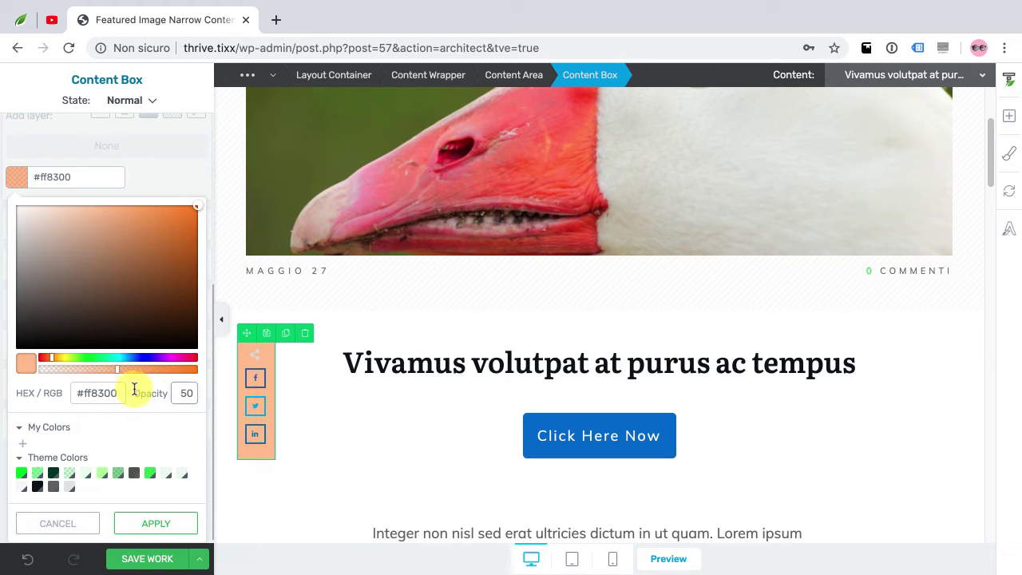
pyautogui.doubleClick(182, 391)
pyautogui.write('100')
pyautogui.click(194, 401)
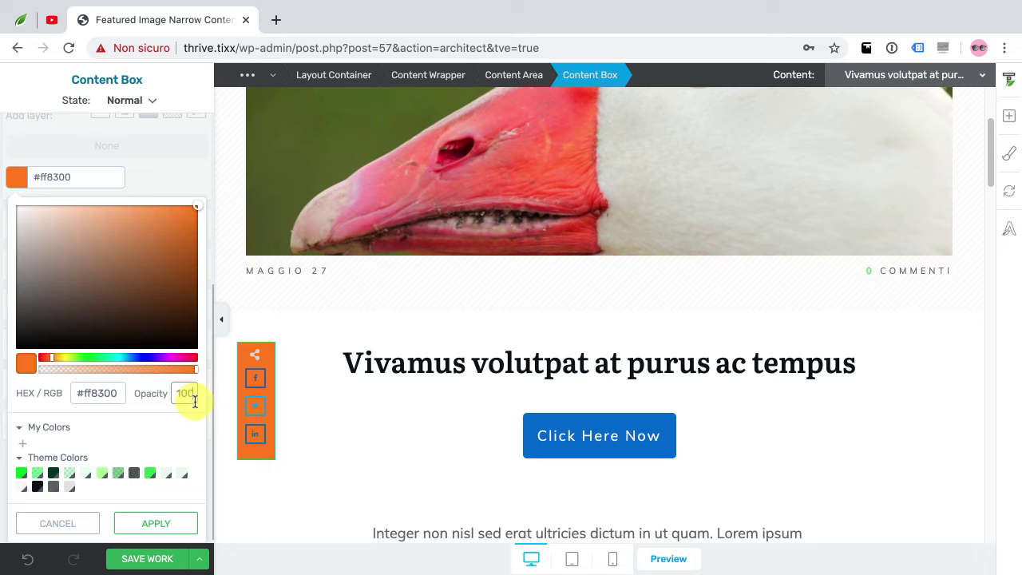
pyautogui.moveTo(174, 223); pyautogui.dragTo(37, 214)
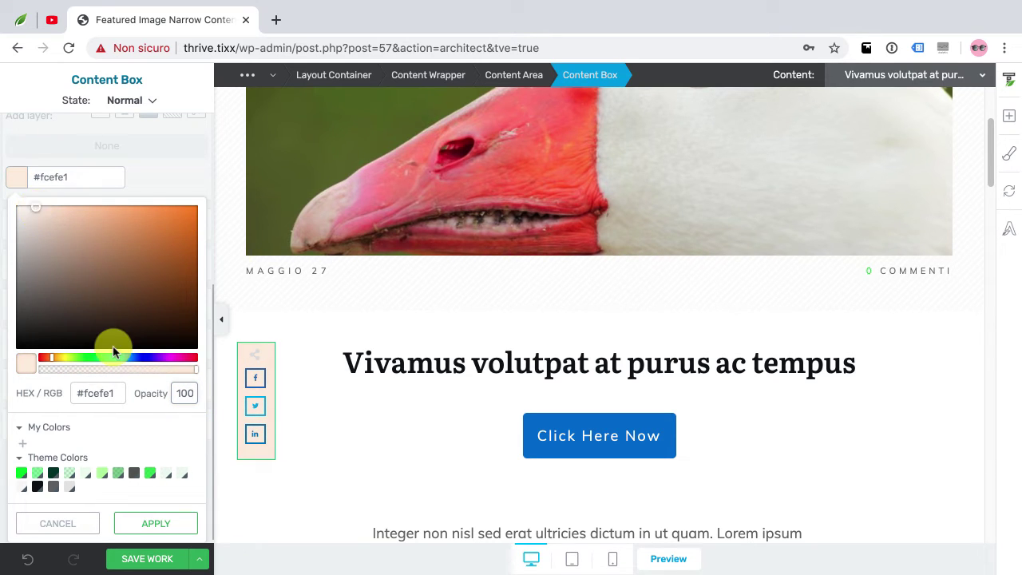
pyautogui.click(156, 527)
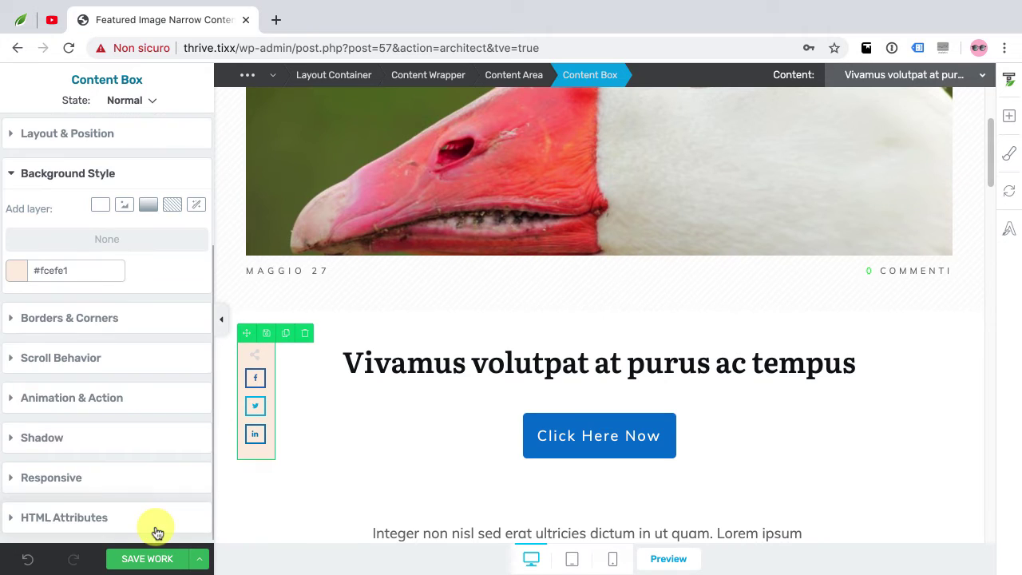
# Select the 'You may also like' post list and expand its Post List options
pyautogui.scroll(-7, 468, 408)
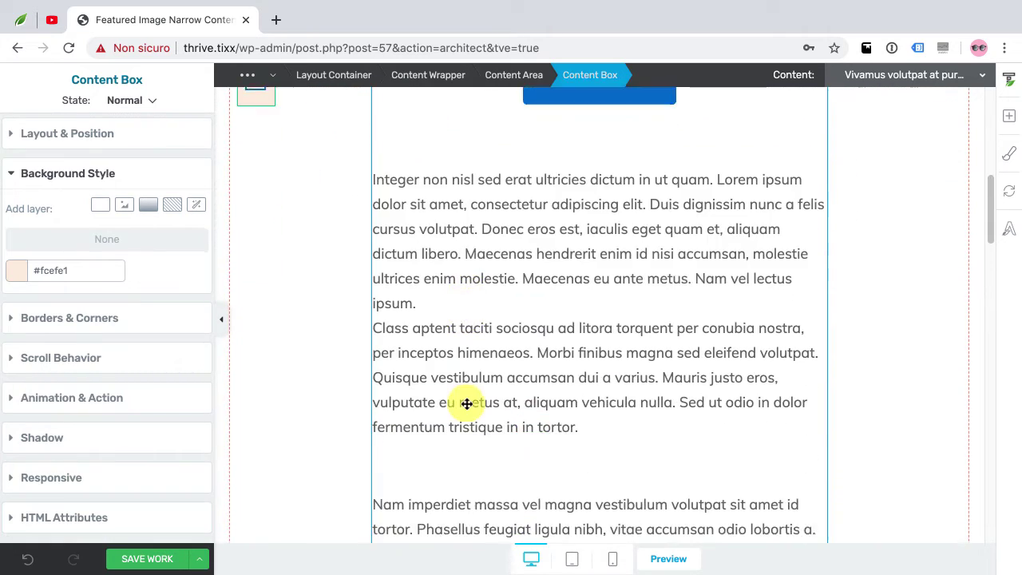
pyautogui.scroll(-9, 327, 399)
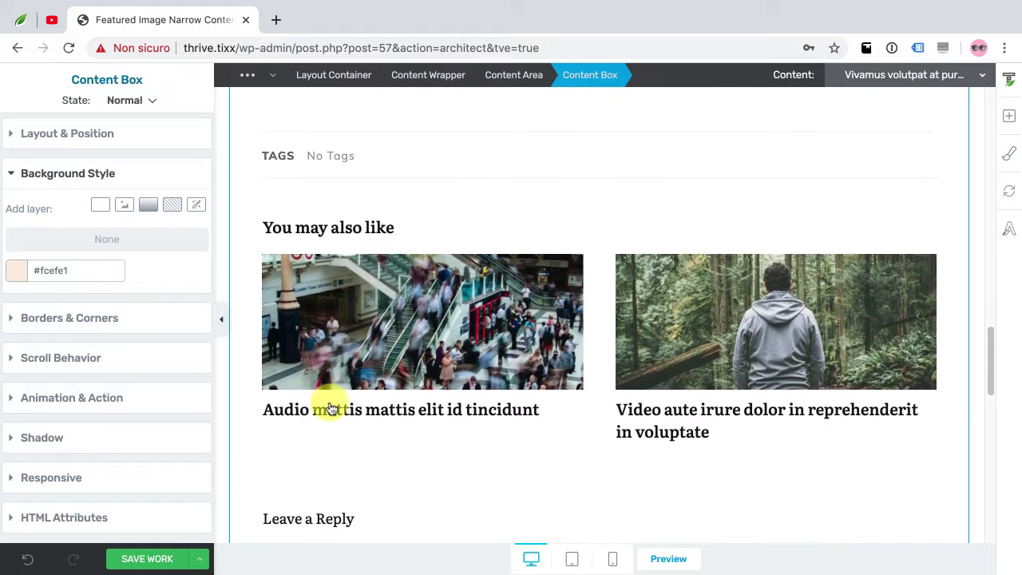
pyautogui.scroll(4, 324, 409)
pyautogui.scroll(-4, 332, 408)
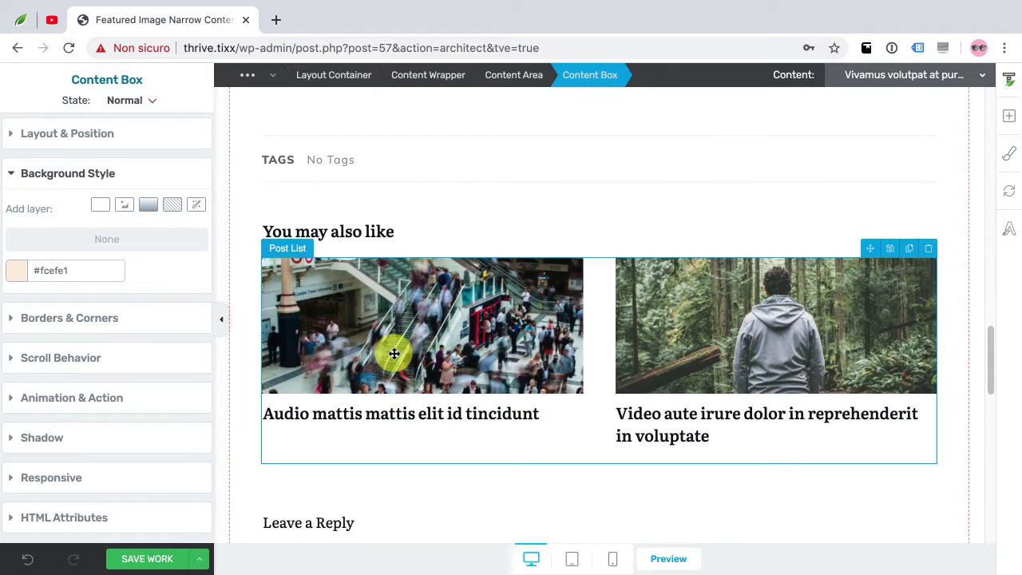
pyautogui.click(397, 300)
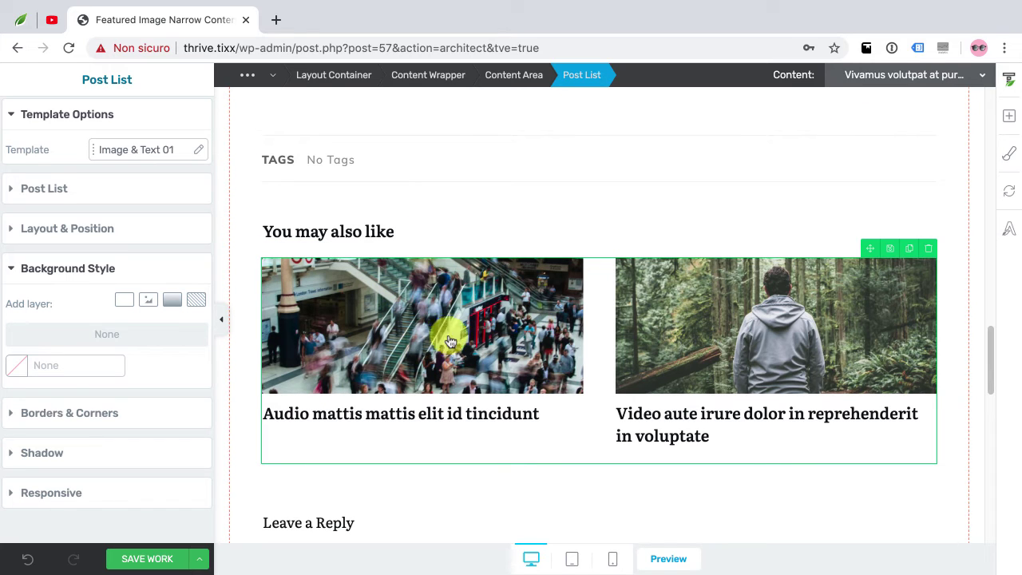
pyautogui.click(69, 194)
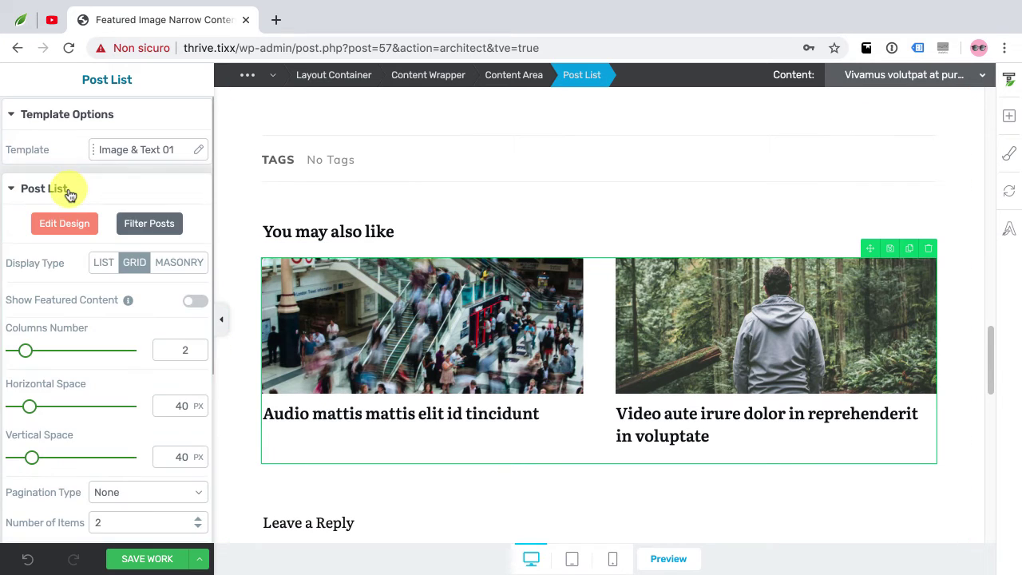
# Try LIST and GRID layouts, settle on MASONRY, and bring up Filter Posts
pyautogui.click(105, 267)
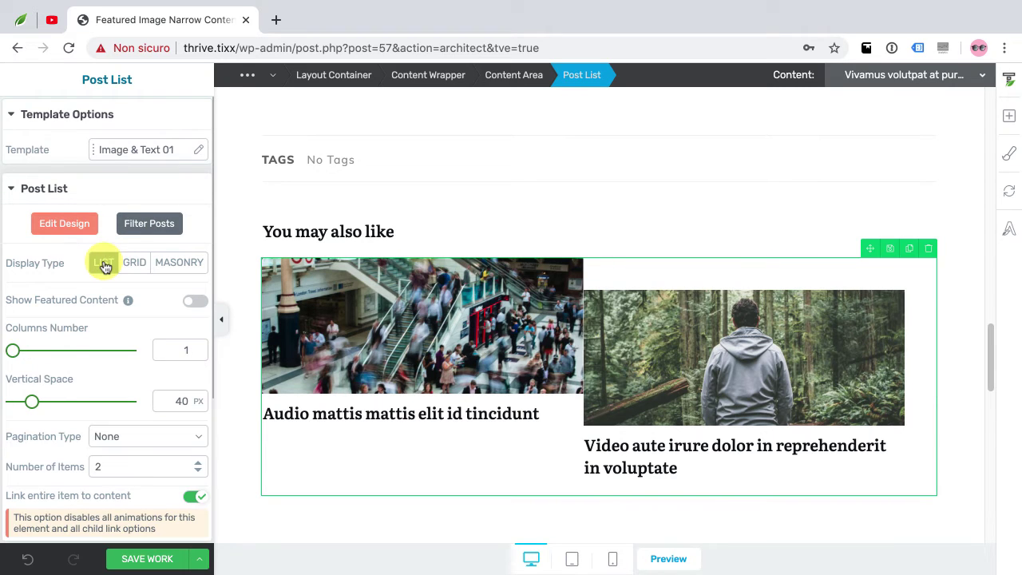
pyautogui.click(135, 268)
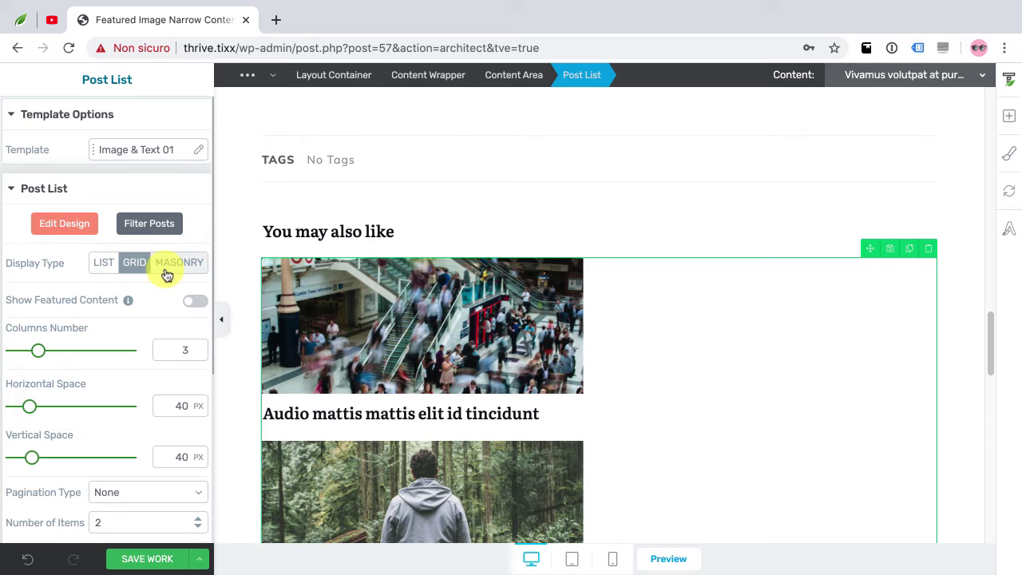
pyautogui.click(190, 263)
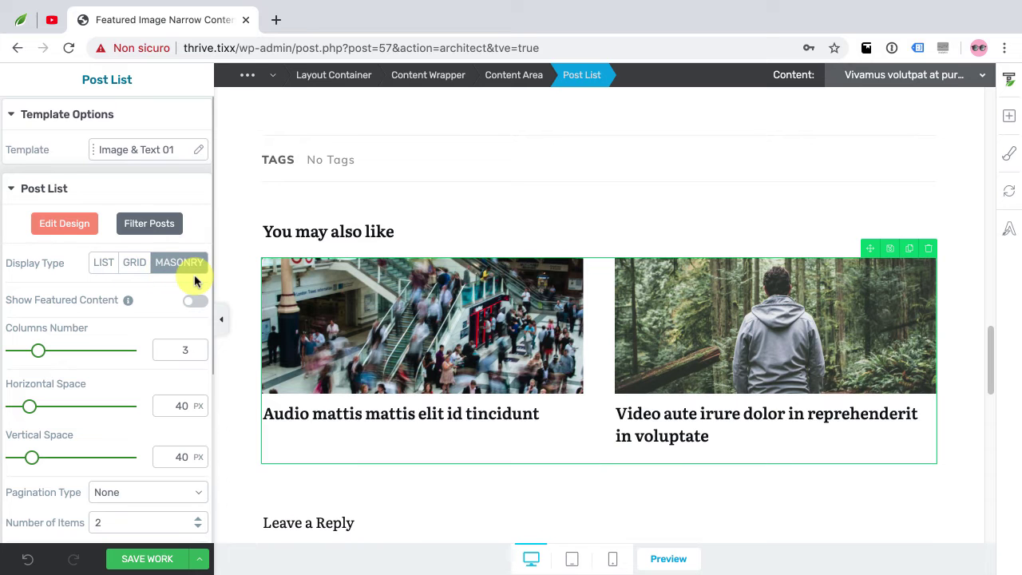
pyautogui.click(155, 225)
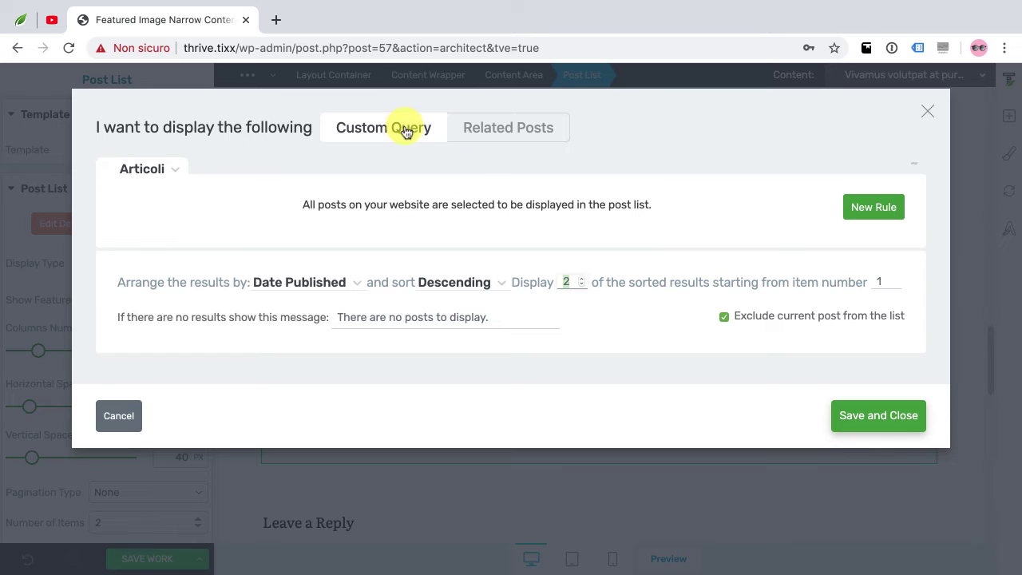
# Check the Related Posts tab, keep the custom query of the 2 newest posts, and save
pyautogui.click(581, 279)
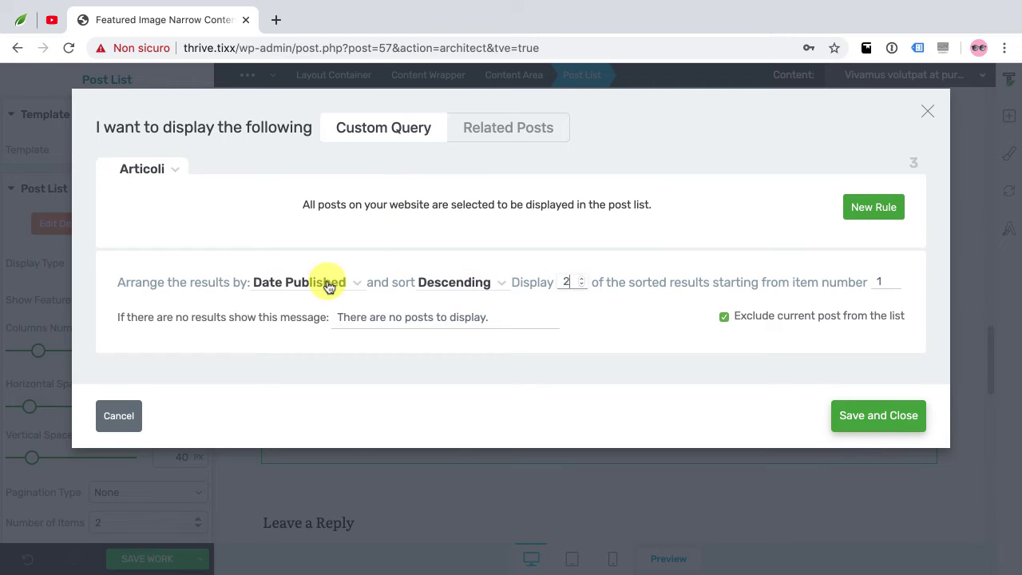
pyautogui.click(473, 133)
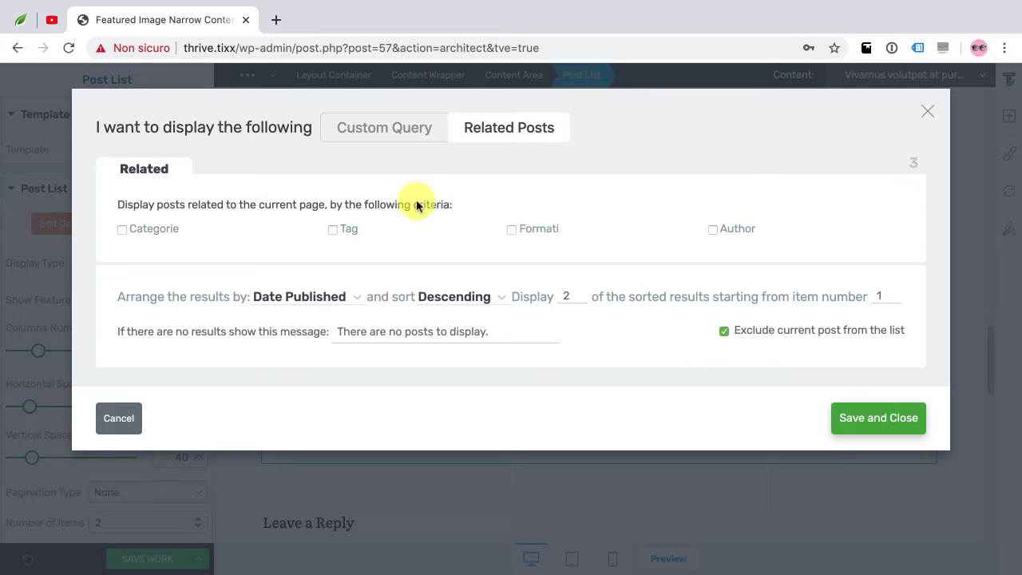
pyautogui.click(370, 132)
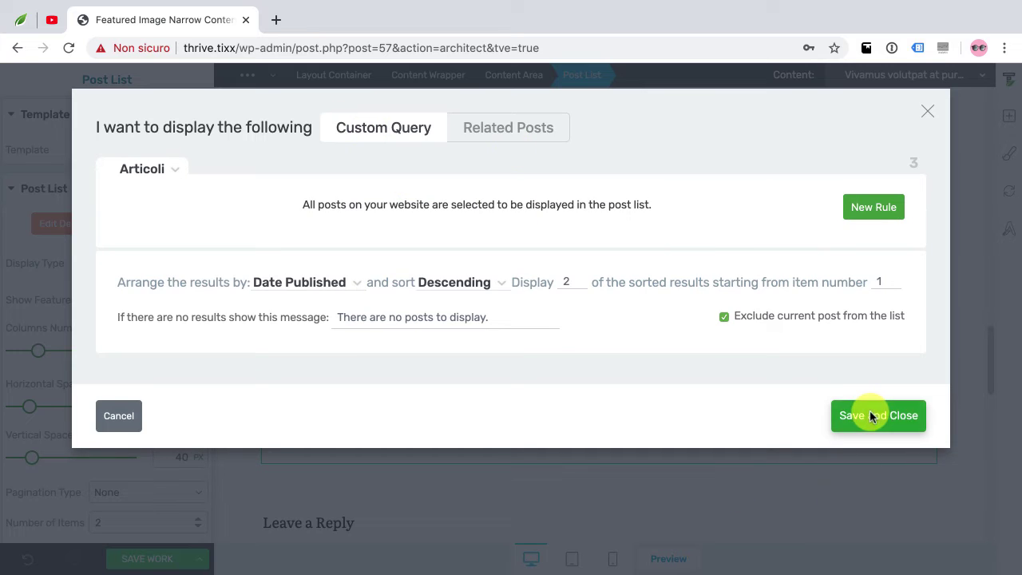
pyautogui.click(871, 416)
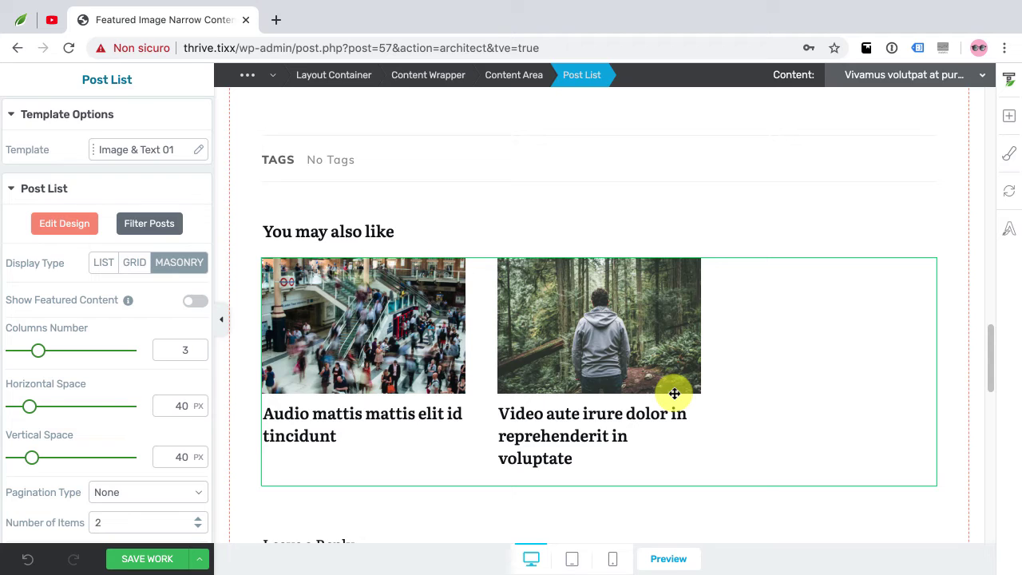
# Save the template work and scroll through the goose post preview
pyautogui.click(151, 561)
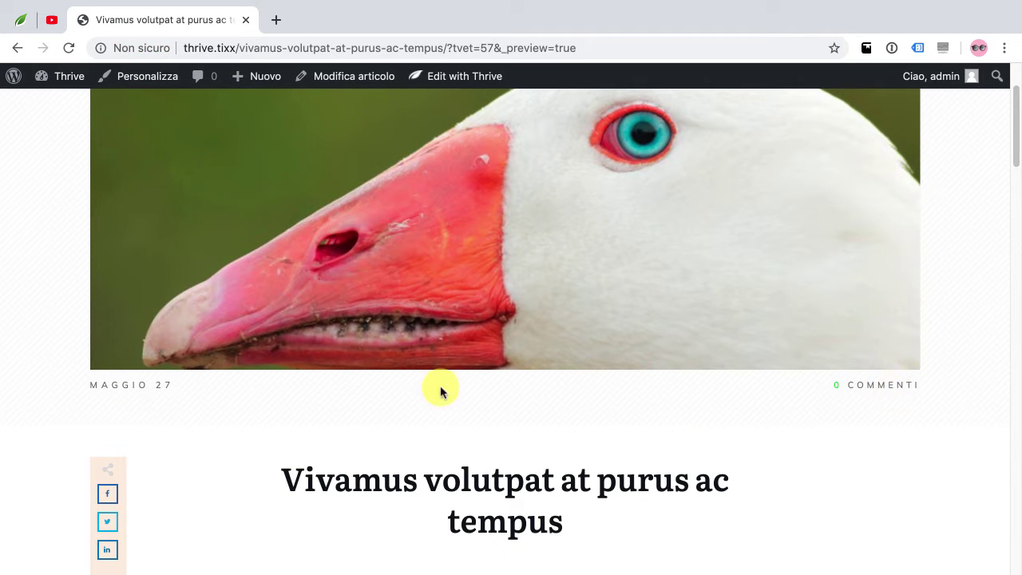
pyautogui.scroll(-5, 441, 388)
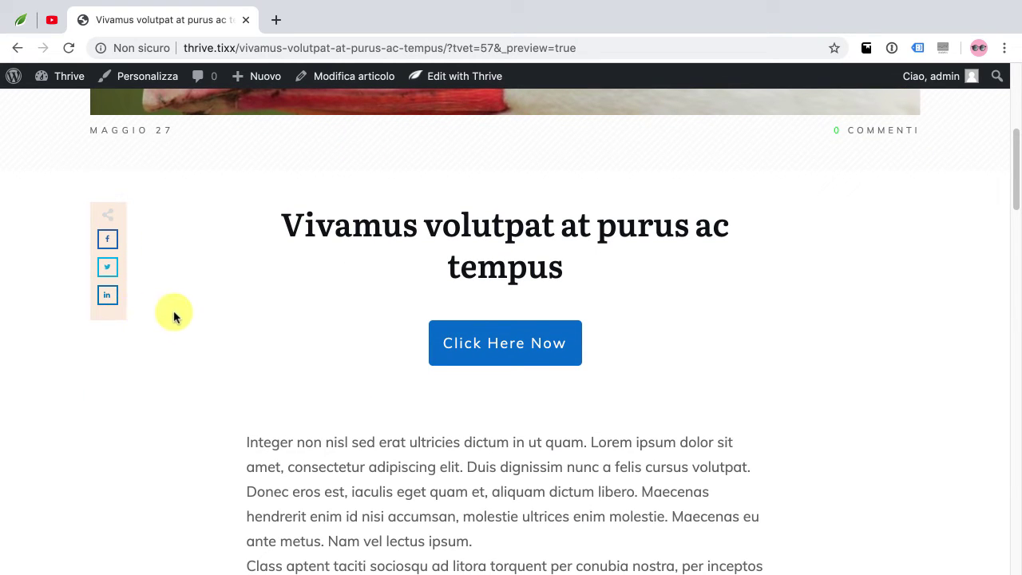
pyautogui.scroll(-2, 171, 315)
pyautogui.scroll(10, 377, 231)
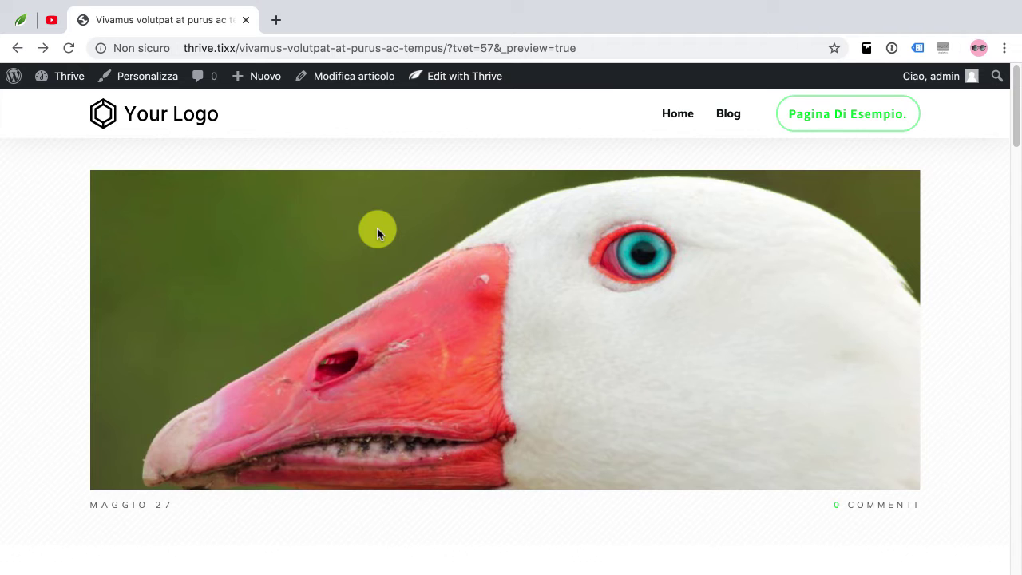
pyautogui.moveTo(62, 76)
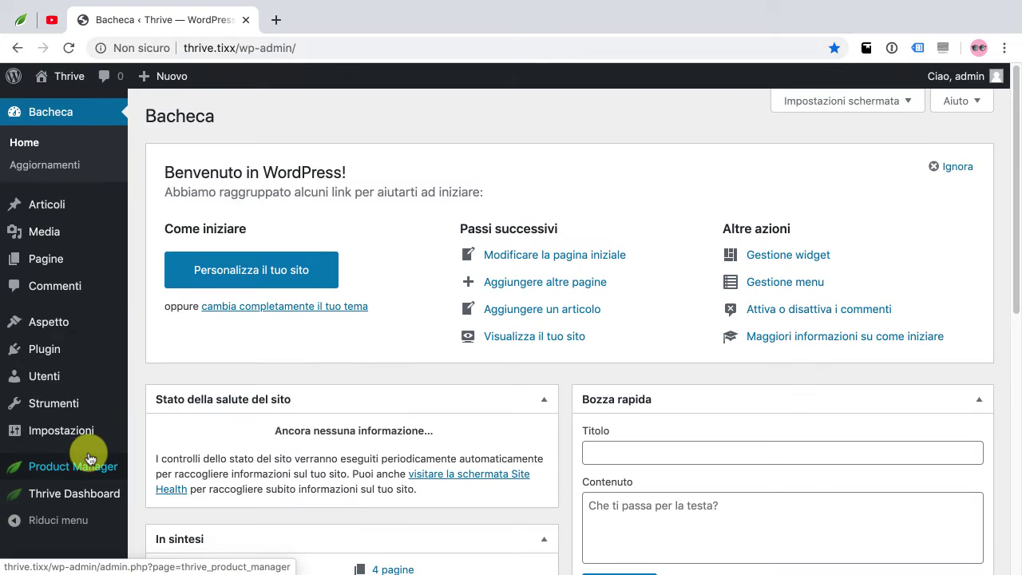
# Go to Thrive Dashboard > Thrive Theme Builder and scroll the templates down to the 404 Page card
pyautogui.moveTo(80, 497)
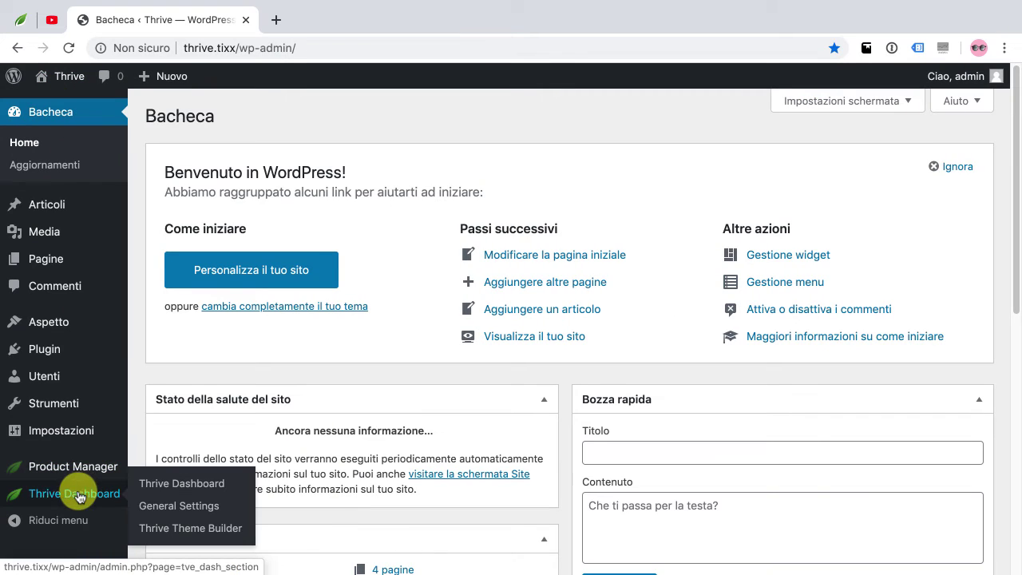
pyautogui.click(198, 529)
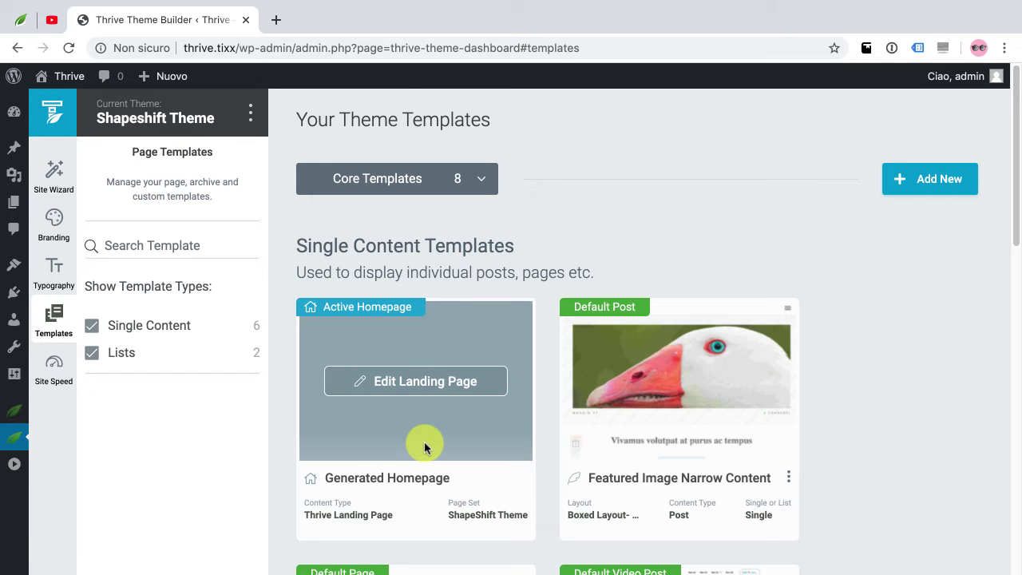
pyautogui.scroll(-2, 500, 445)
pyautogui.scroll(-8, 499, 447)
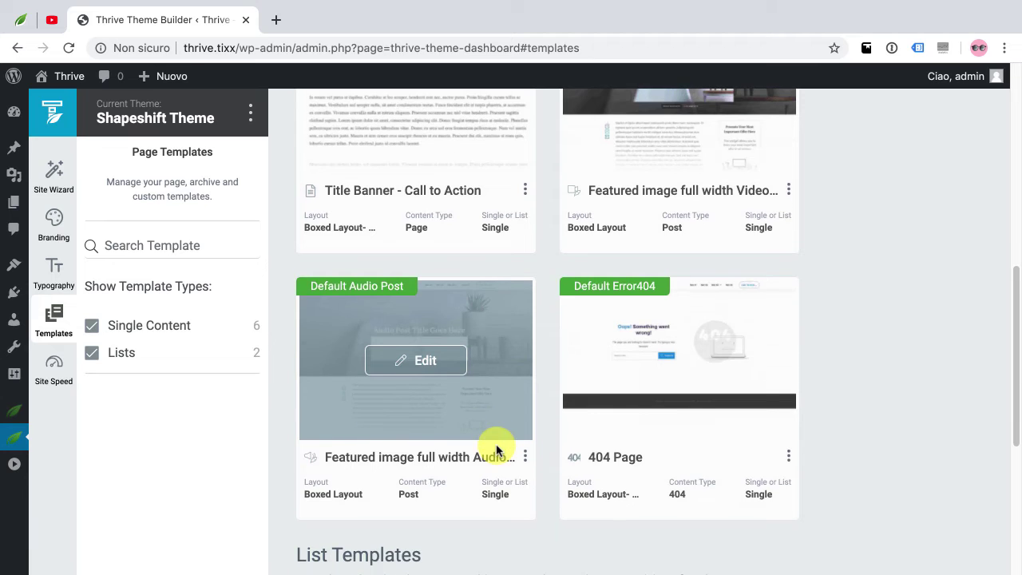
pyautogui.scroll(8, 496, 444)
pyautogui.moveTo(685, 388)
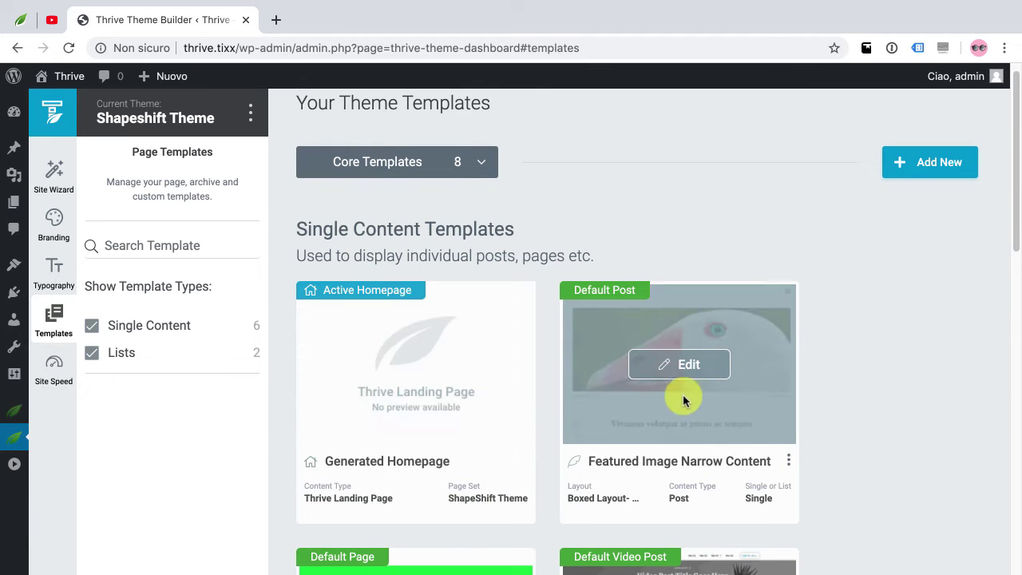
pyautogui.scroll(-5, 679, 387)
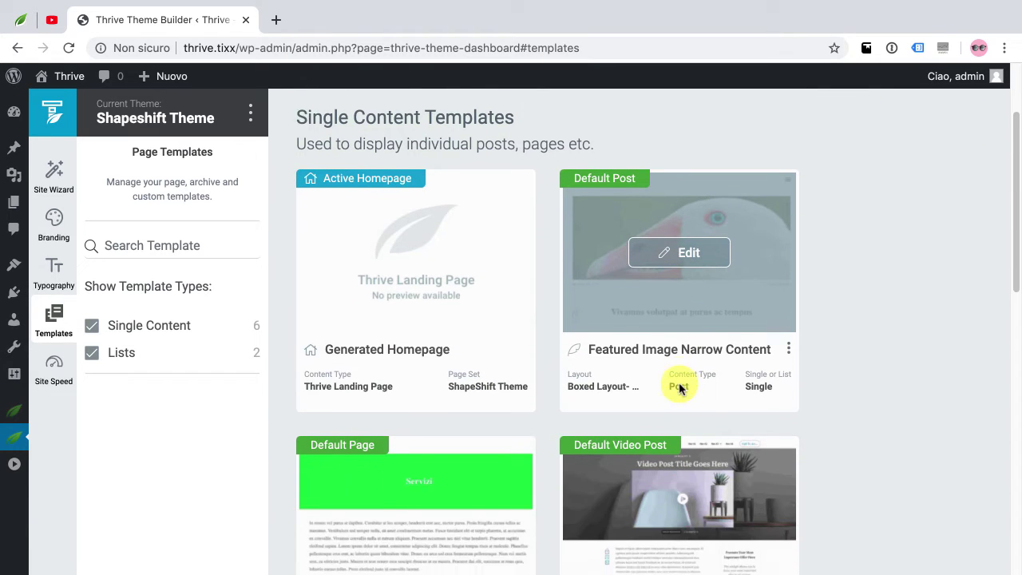
pyautogui.moveTo(402, 431)
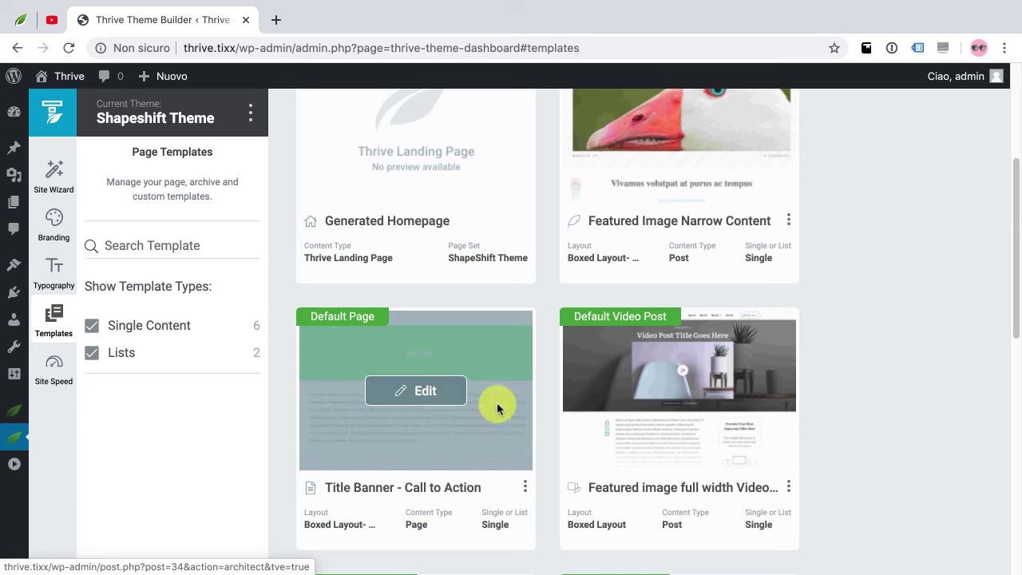
pyautogui.moveTo(720, 409)
pyautogui.scroll(-1, 703, 411)
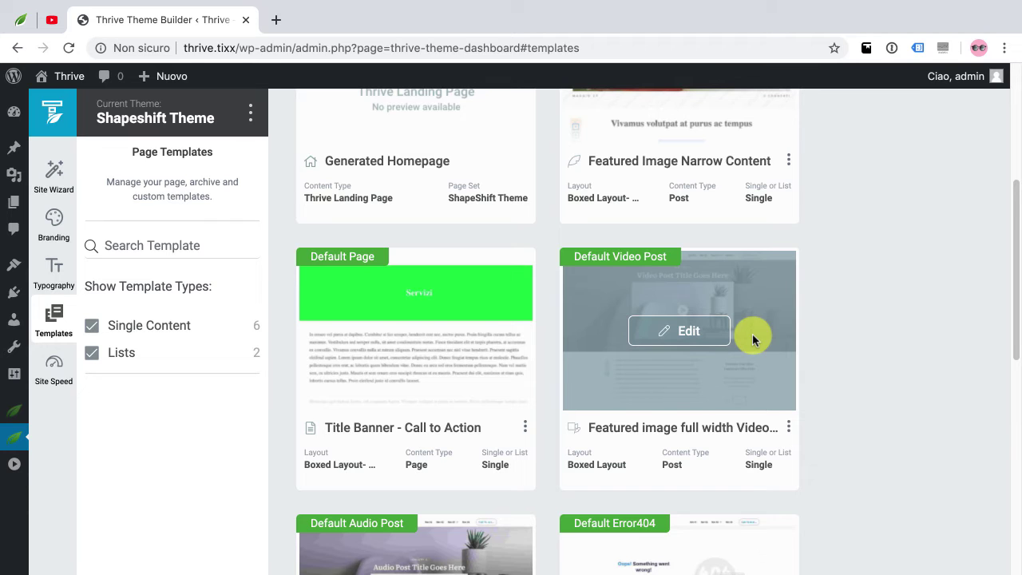
pyautogui.scroll(-2, 754, 339)
pyautogui.moveTo(463, 472)
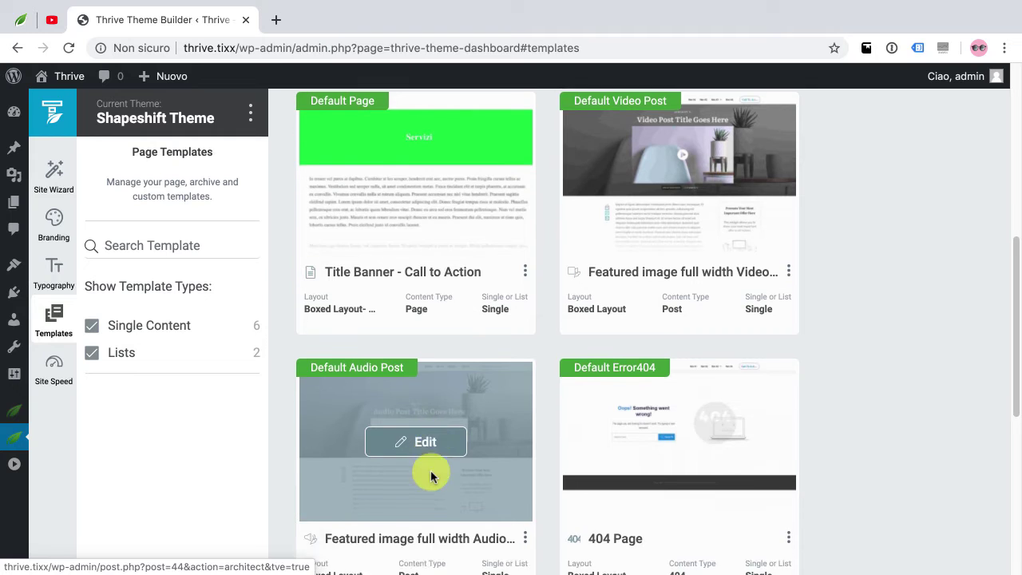
pyautogui.scroll(-1, 432, 472)
pyautogui.moveTo(658, 429)
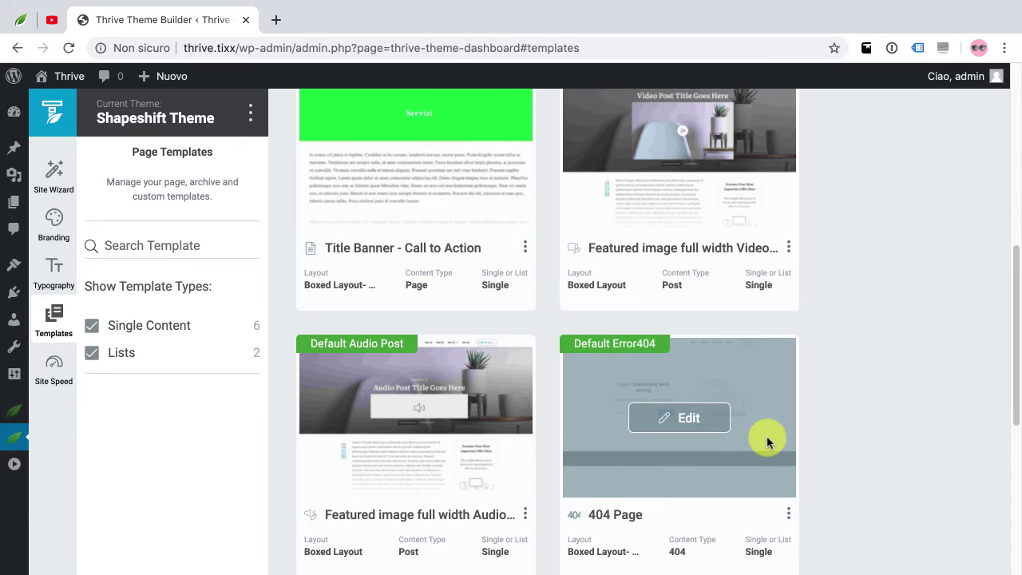
# Edit the 404 Page template, scroll through its content, and return to the templates dashboard
pyautogui.click(684, 421)
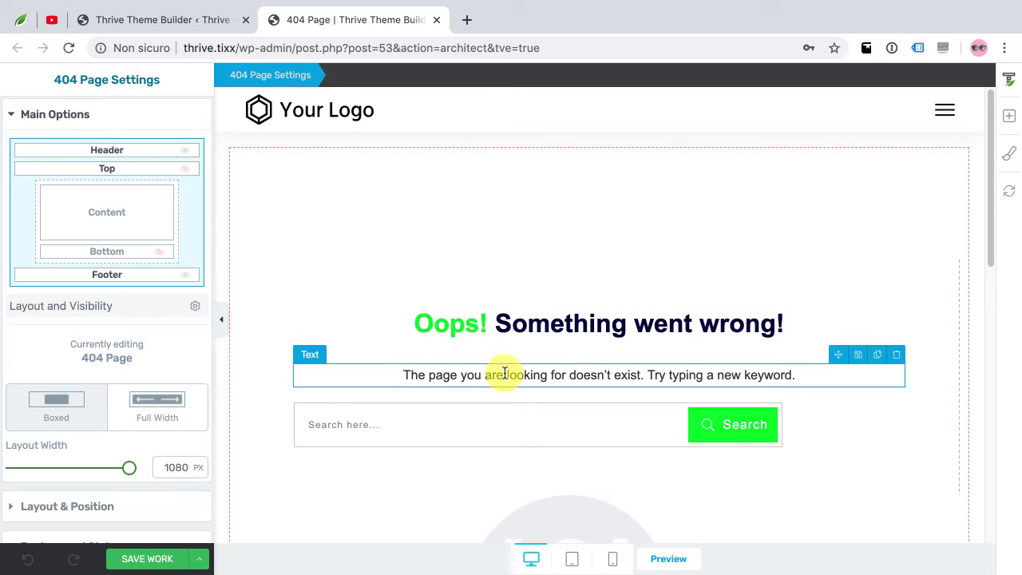
pyautogui.scroll(-3, 504, 372)
pyautogui.scroll(-3, 577, 464)
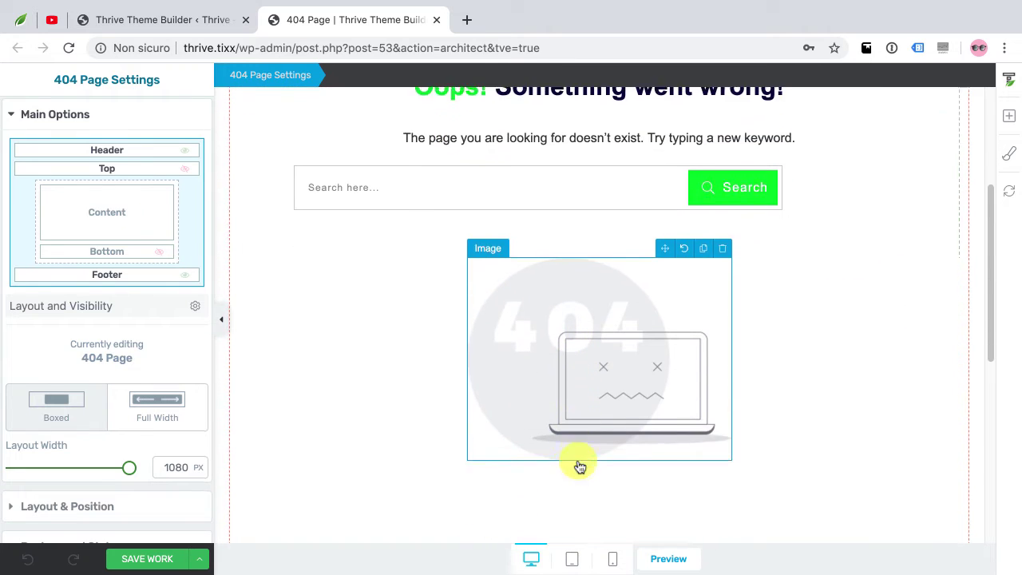
pyautogui.scroll(-2, 756, 452)
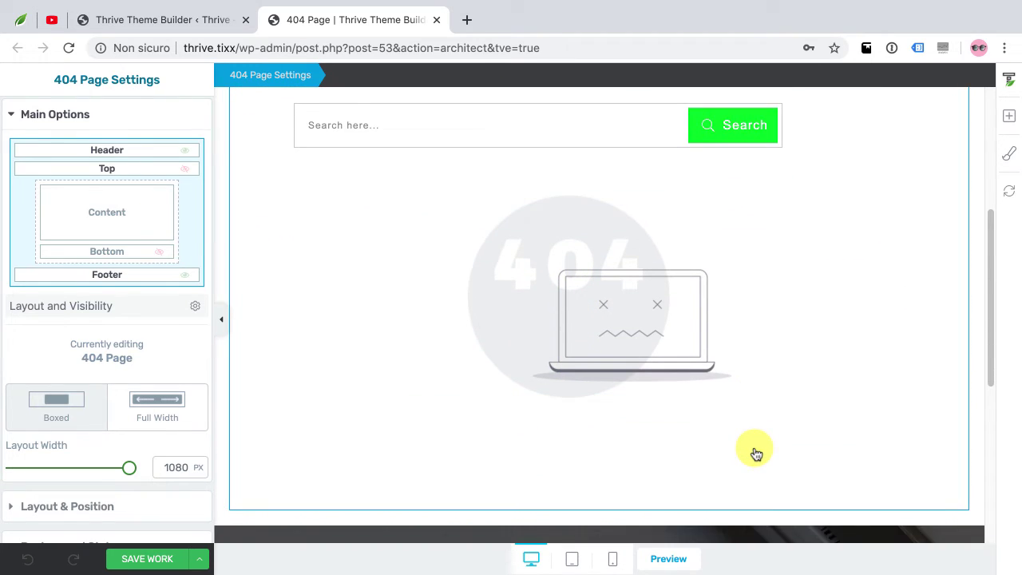
pyautogui.scroll(4, 756, 452)
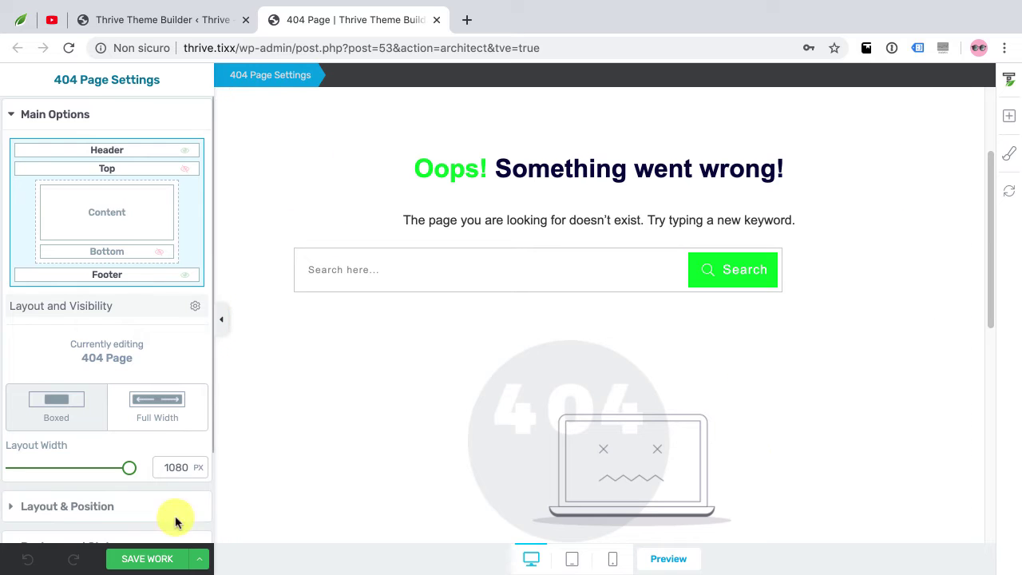
pyautogui.click(162, 559)
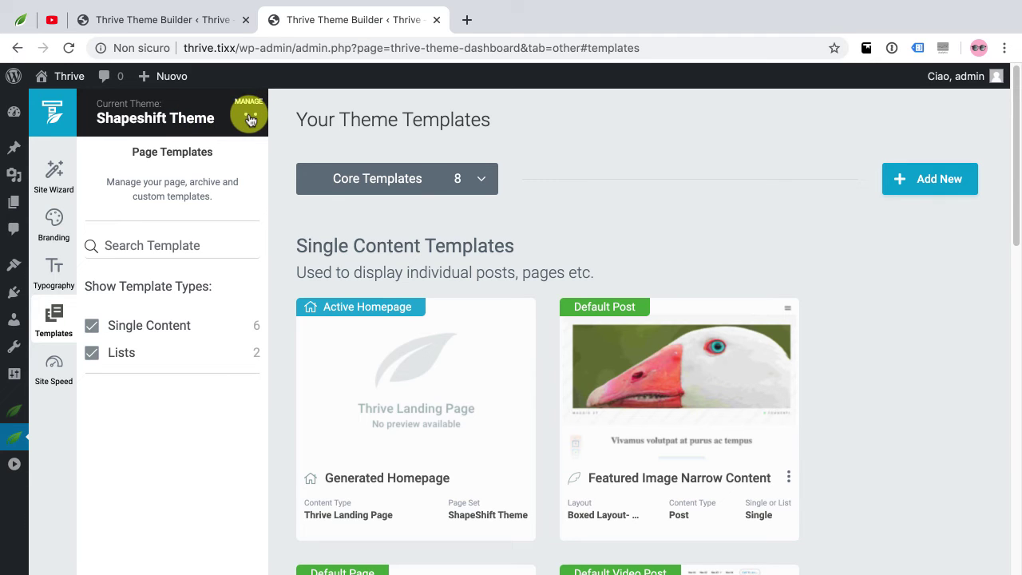
# Duplicate the Shapeshift Theme, rename the copy 'Shapeshift Custom', and activate it
pyautogui.click(250, 119)
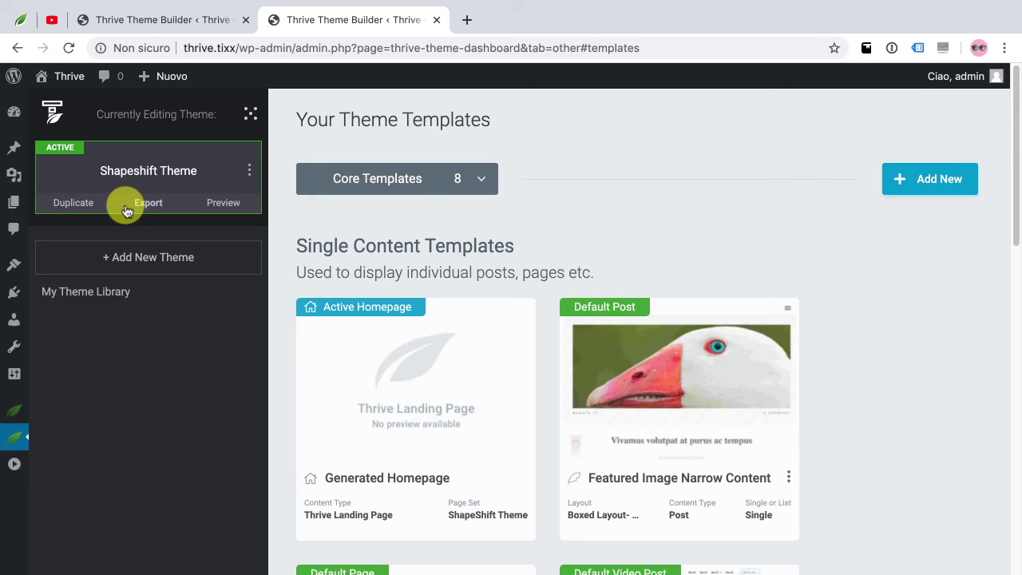
pyautogui.click(72, 204)
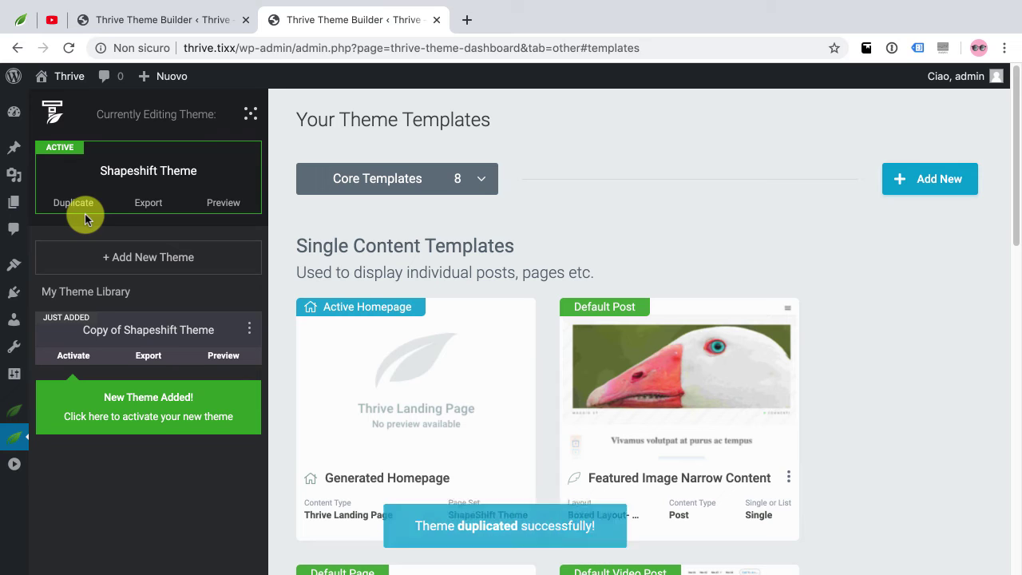
pyautogui.click(249, 328)
pyautogui.click(235, 356)
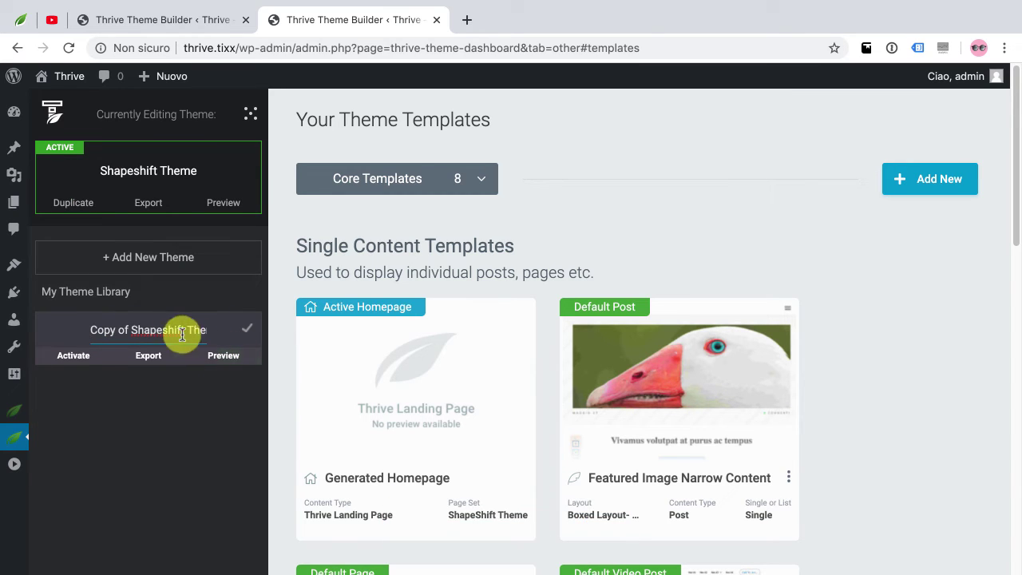
pyautogui.write('Shapeshift Custom')
pyautogui.press('Return')
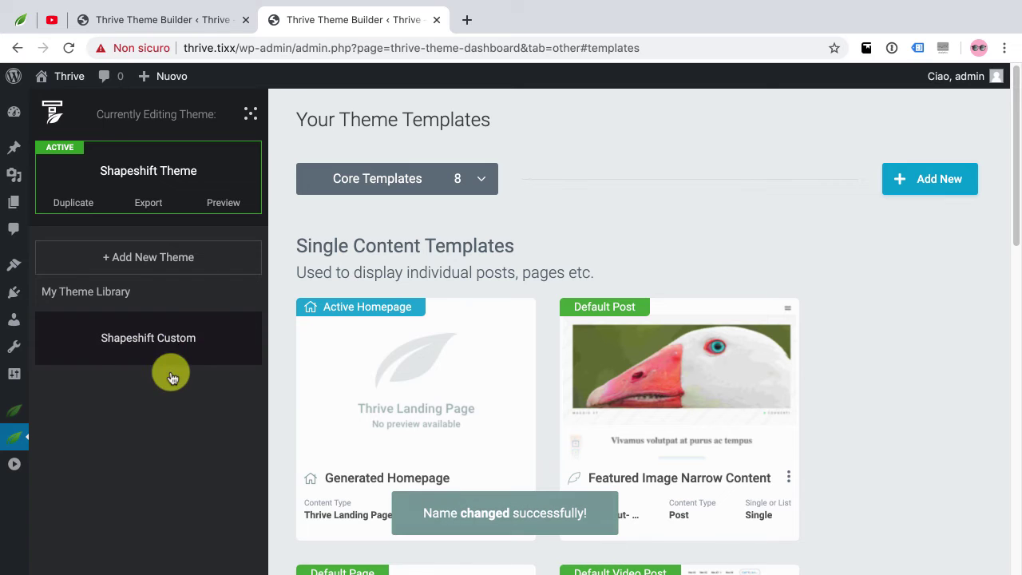
pyautogui.moveTo(148, 331)
pyautogui.click(73, 357)
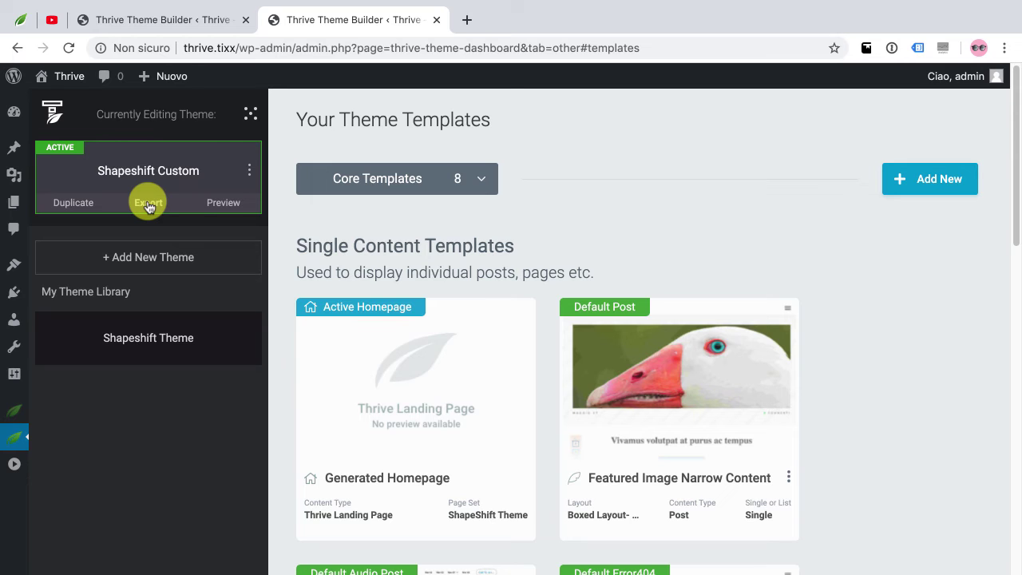
# Close the theme library and open the Site Wizard's Branding page for Shapeshift Custom
pyautogui.click(250, 116)
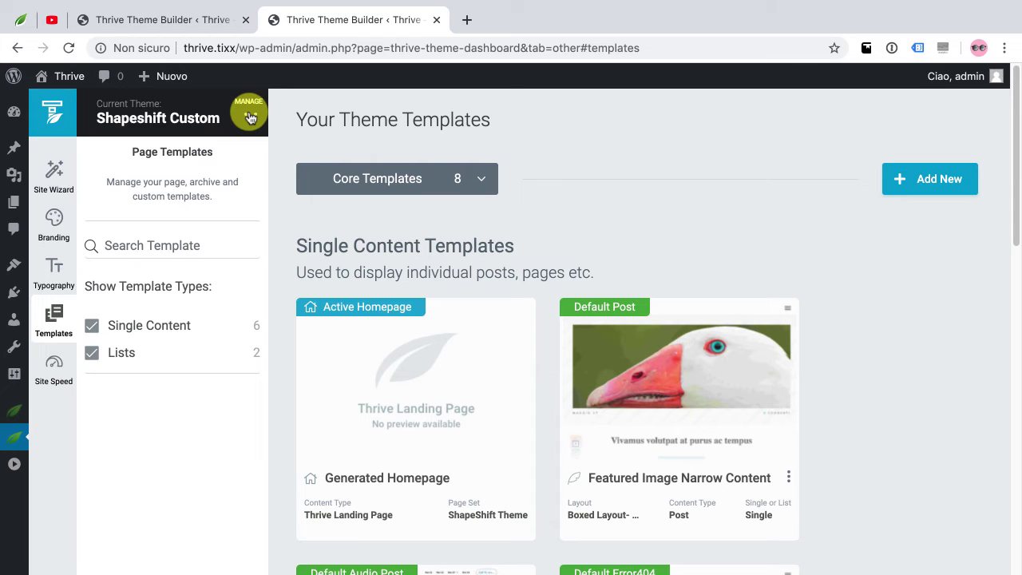
pyautogui.click(53, 181)
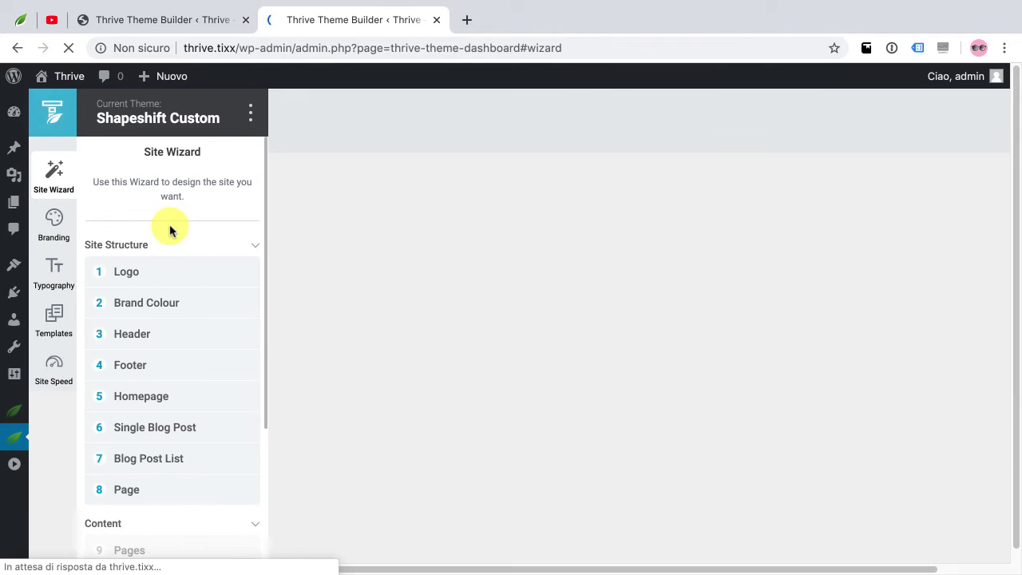
pyautogui.scroll(-3, 167, 283)
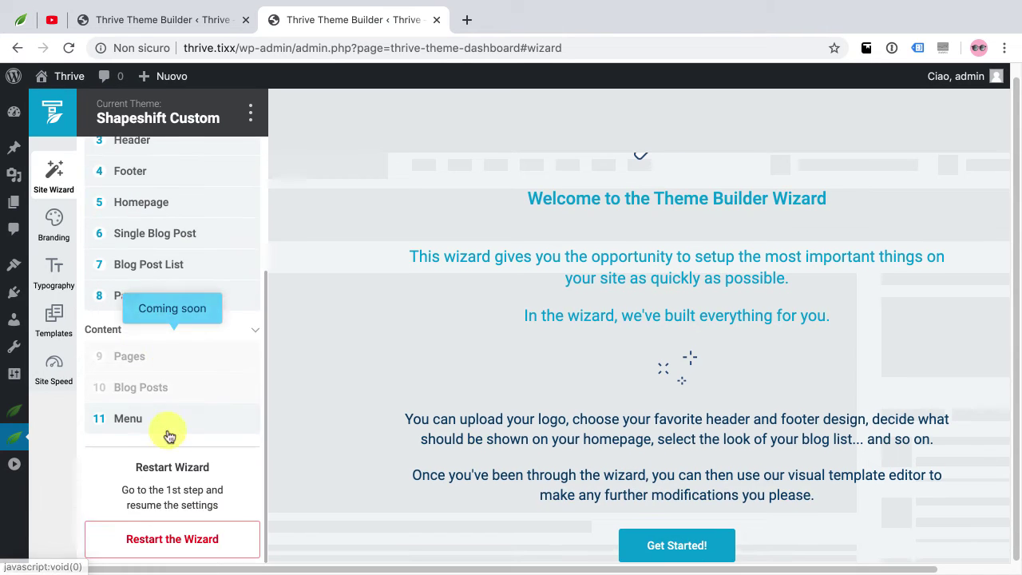
pyautogui.scroll(3, 164, 429)
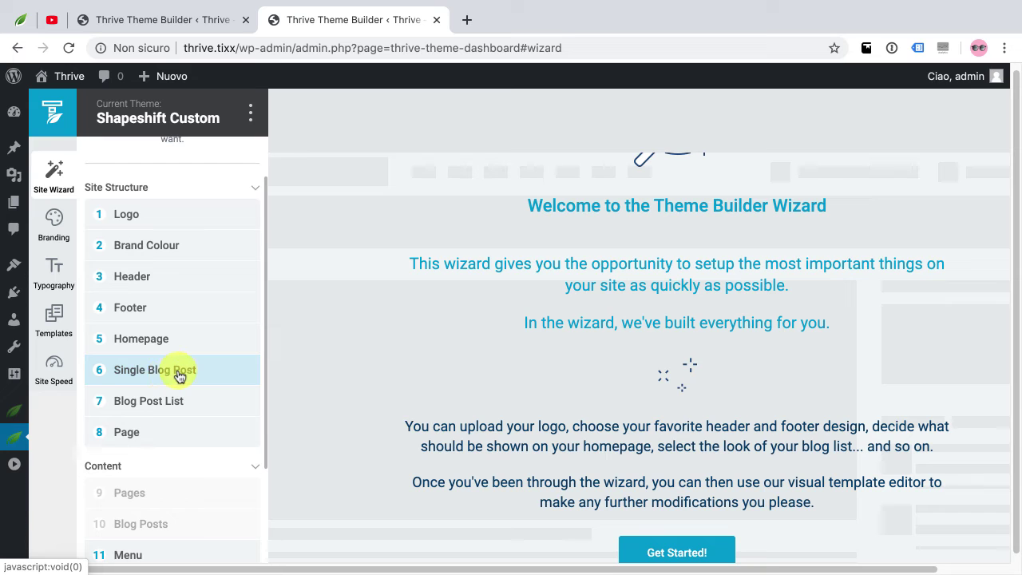
pyautogui.click(54, 227)
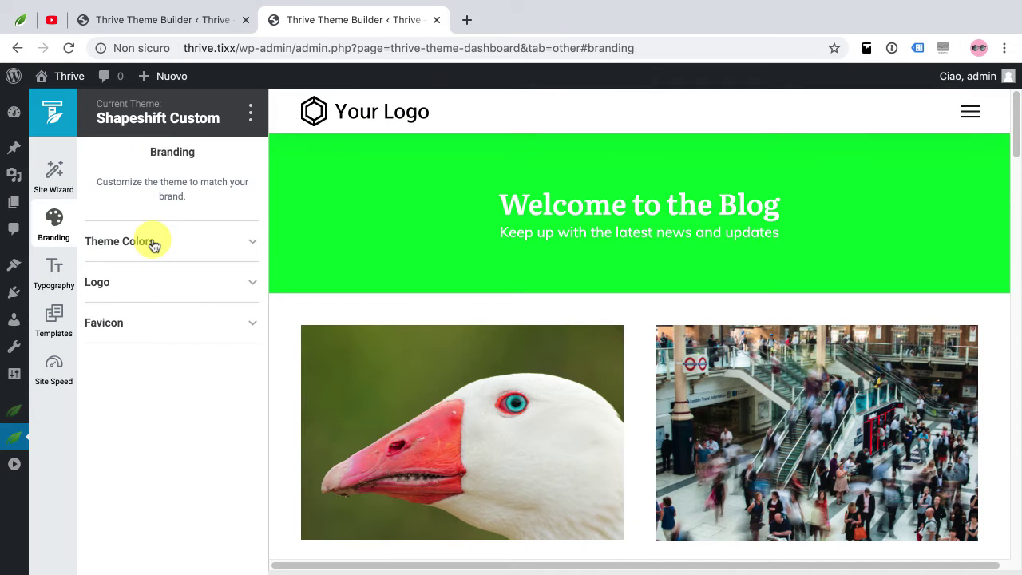
# Upload logo-esempio-dark.png as the dark version of the theme logo
pyautogui.click(154, 243)
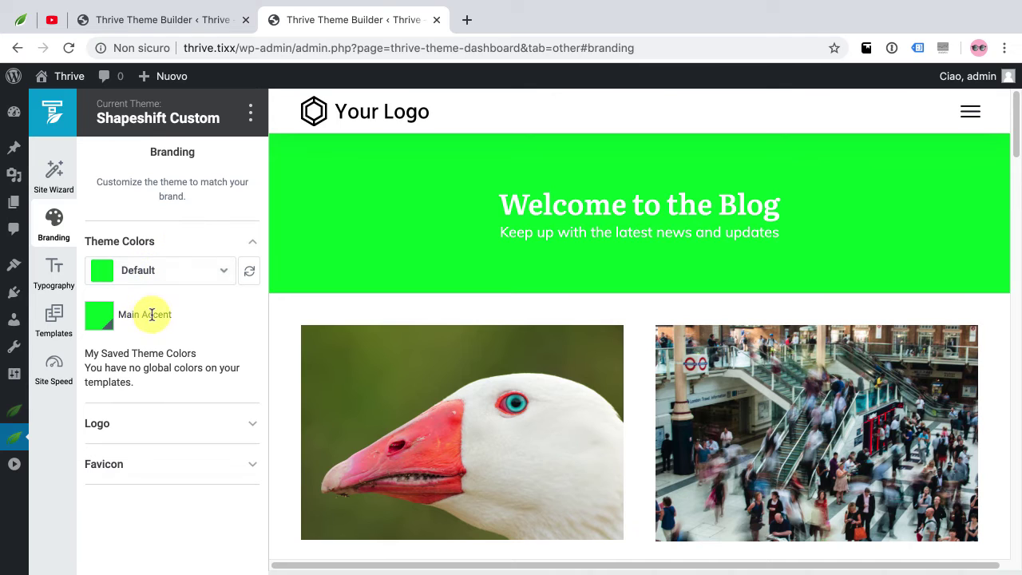
pyautogui.click(136, 426)
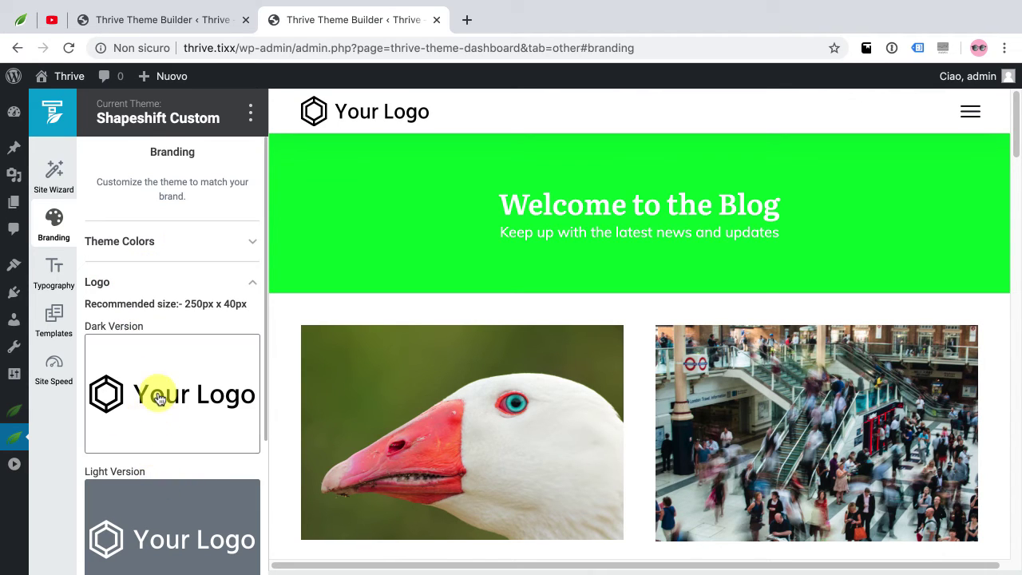
pyautogui.click(157, 419)
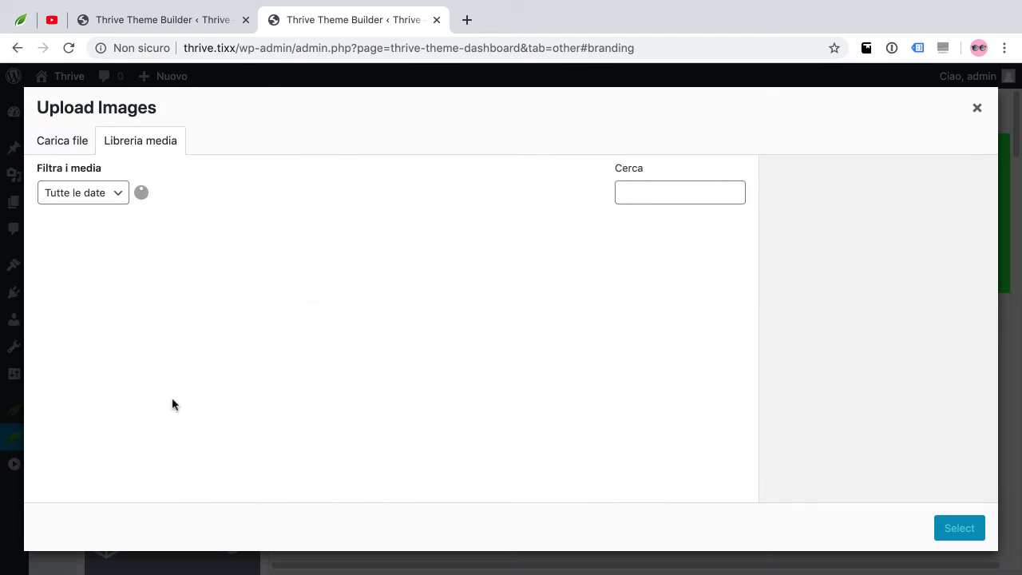
pyautogui.click(408, 199)
pyautogui.doubleClick(408, 200)
pyautogui.click(432, 123)
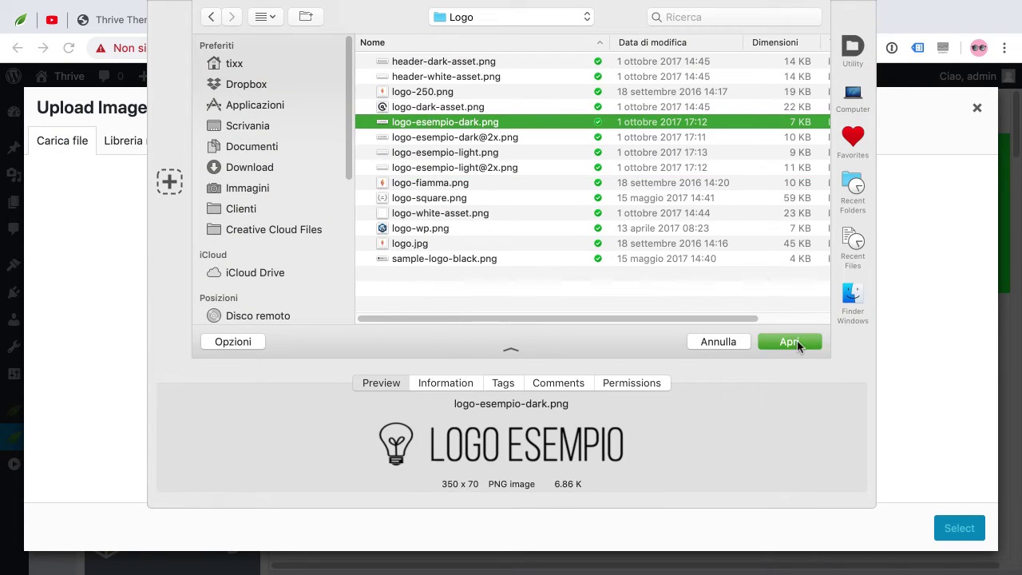
pyautogui.click(789, 341)
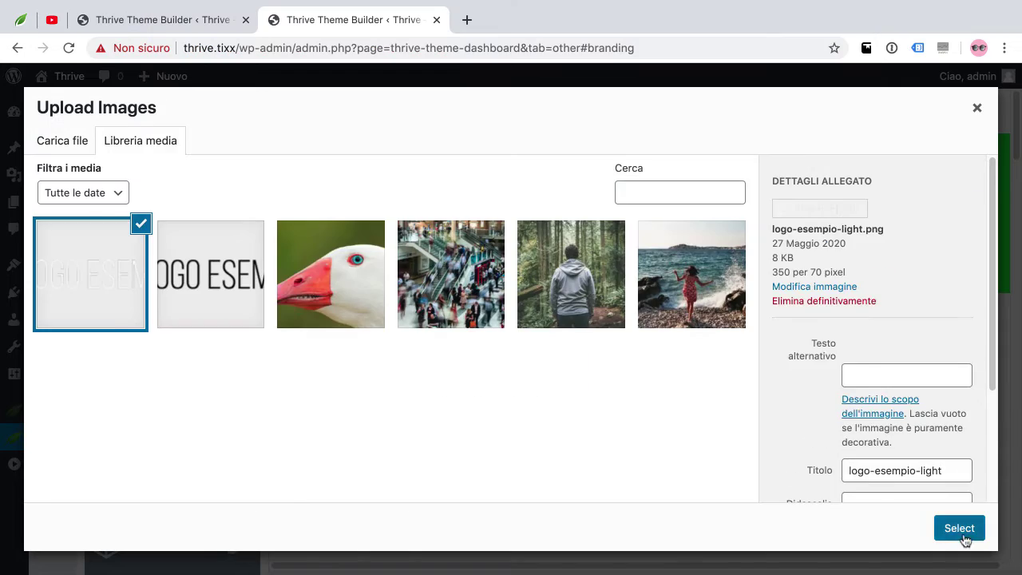
pyautogui.click(959, 528)
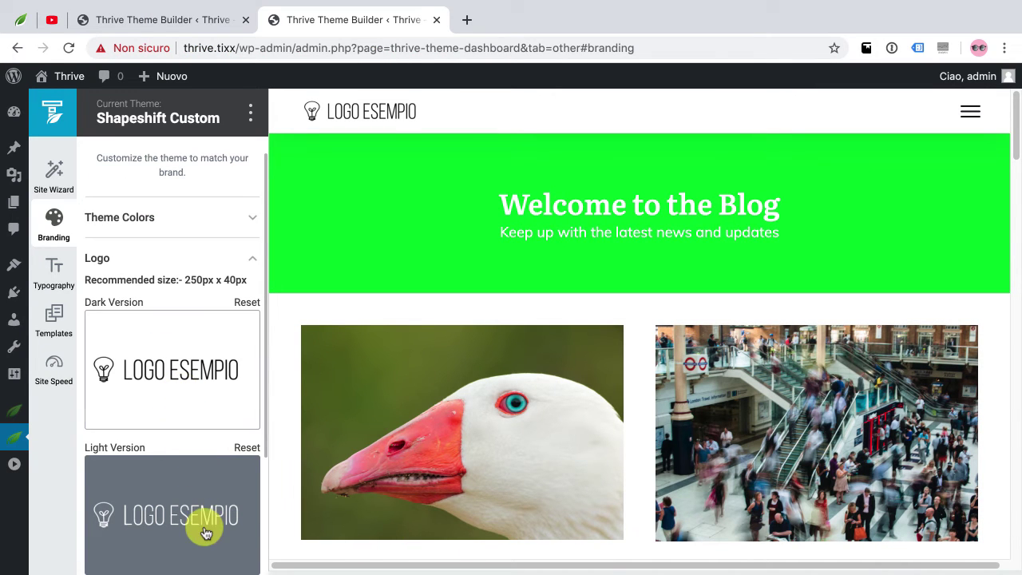
pyautogui.scroll(-3, 201, 521)
pyautogui.scroll(-1, 198, 518)
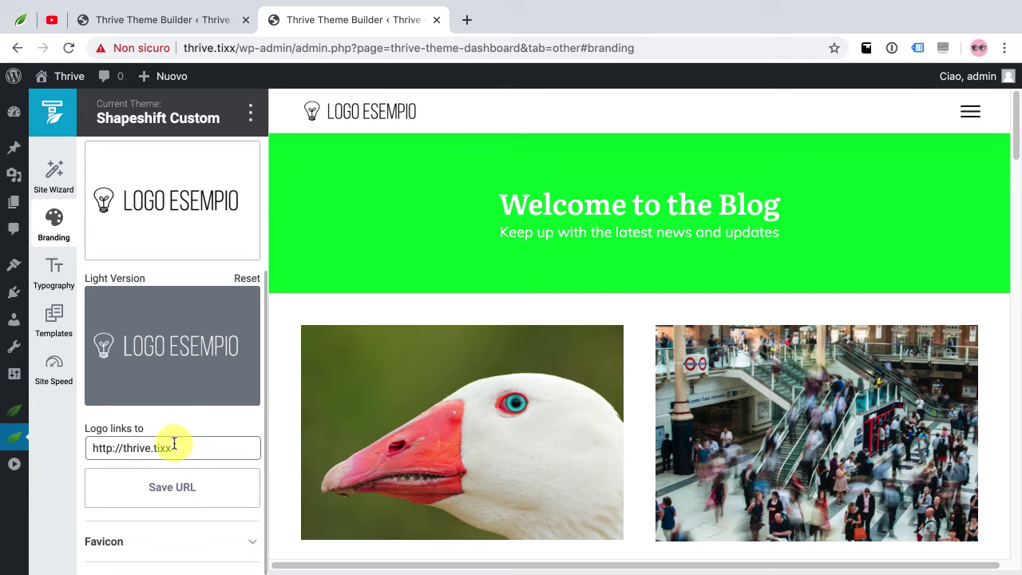
pyautogui.click(151, 452)
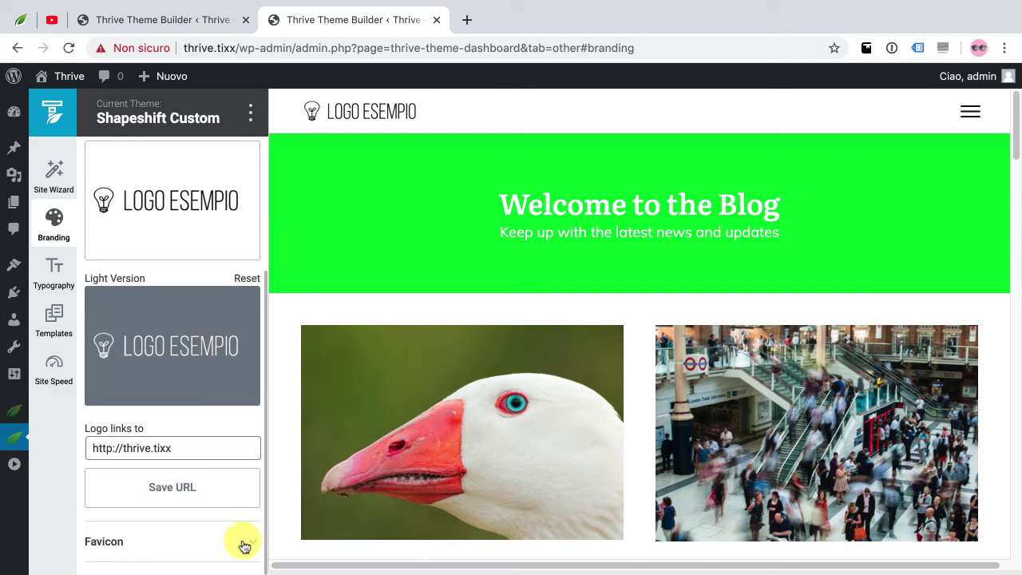
# Upload logo-fiamma.png as the site favicon, then go to the Typography page
pyautogui.click(192, 542)
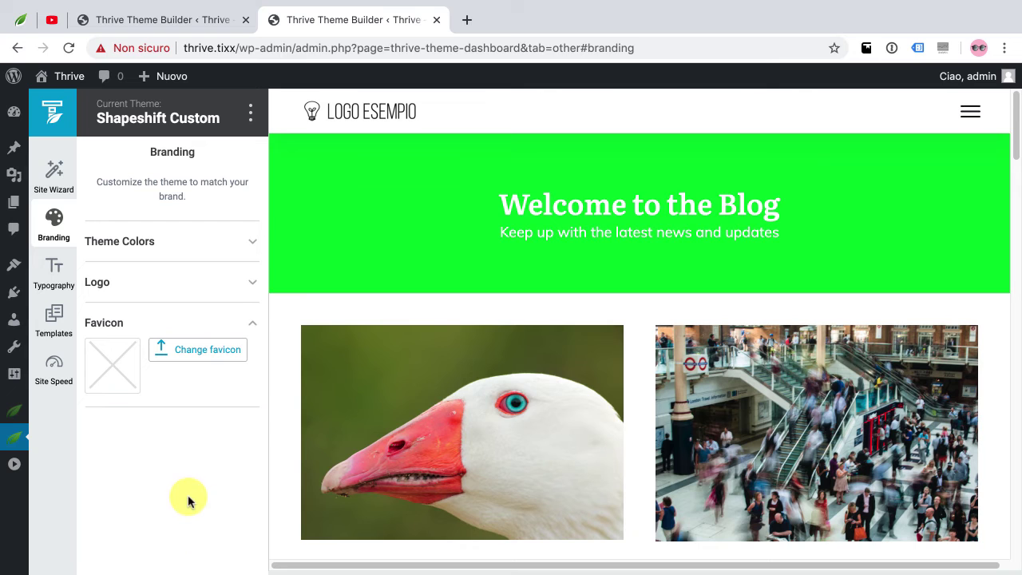
pyautogui.click(170, 362)
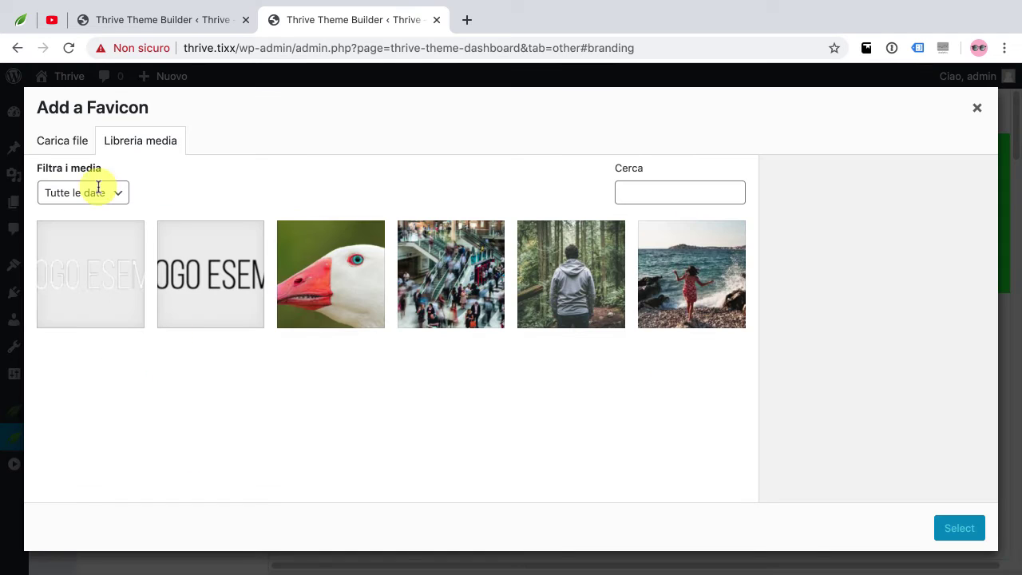
pyautogui.click(65, 146)
pyautogui.click(491, 335)
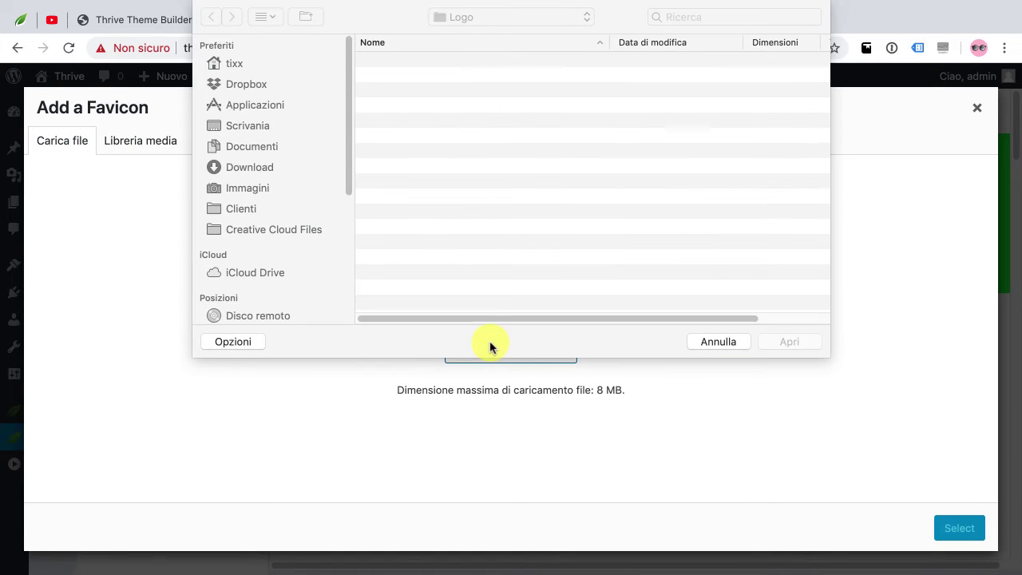
pyautogui.click(444, 152)
pyautogui.click(444, 184)
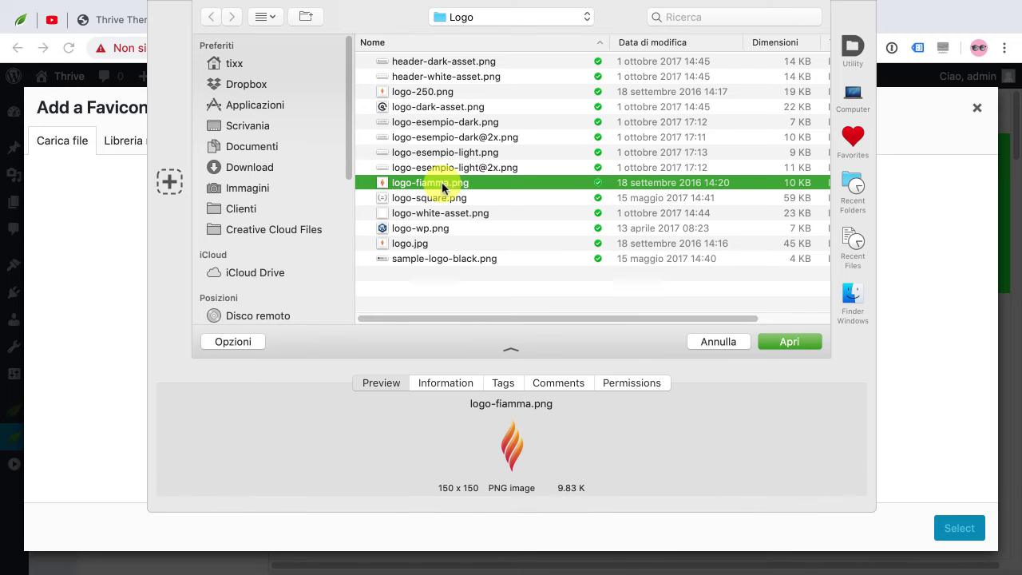
pyautogui.doubleClick(441, 183)
pyautogui.click(960, 528)
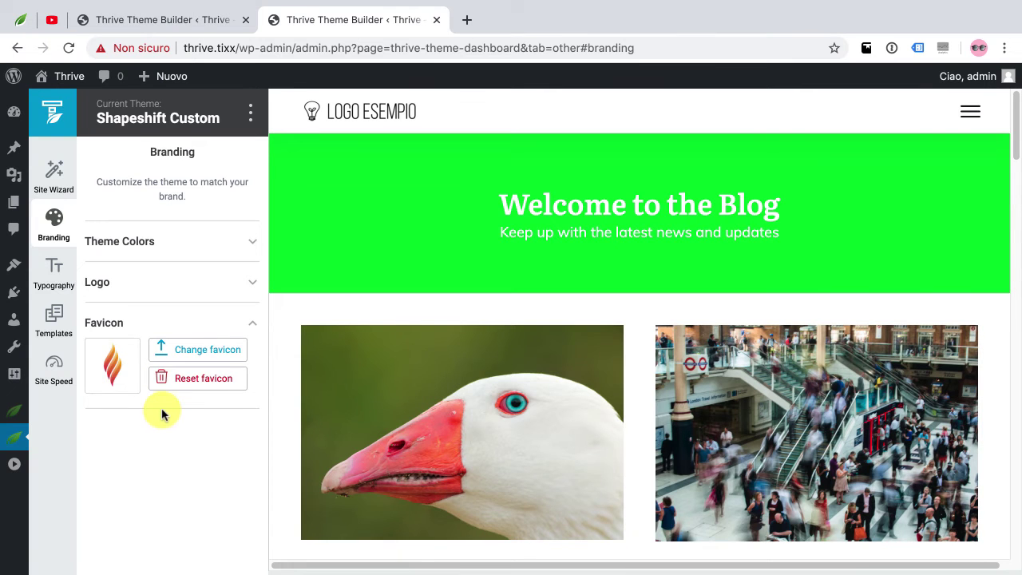
pyautogui.click(51, 279)
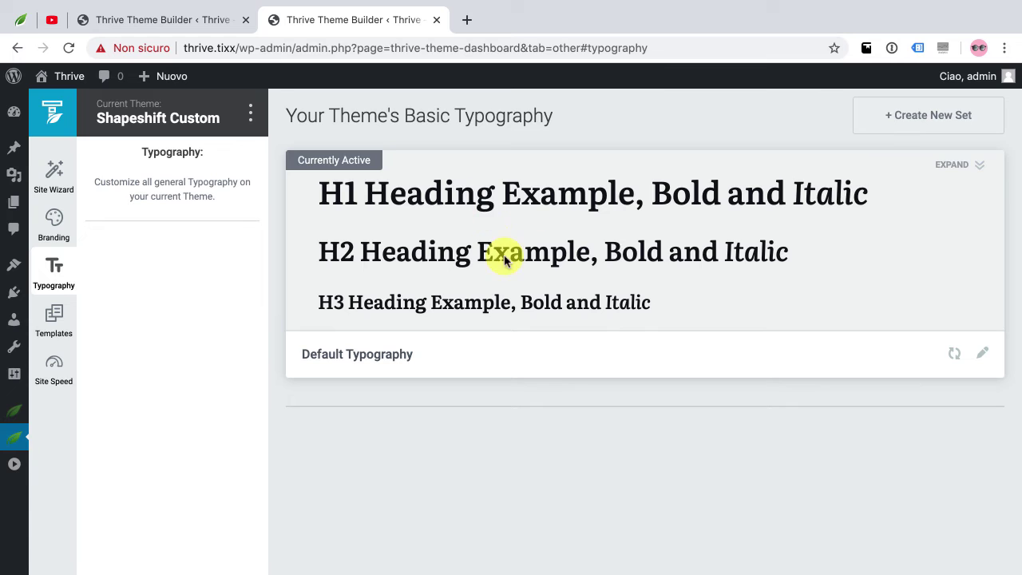
# Open Default Typography in the editor and scroll through its samples
pyautogui.click(983, 353)
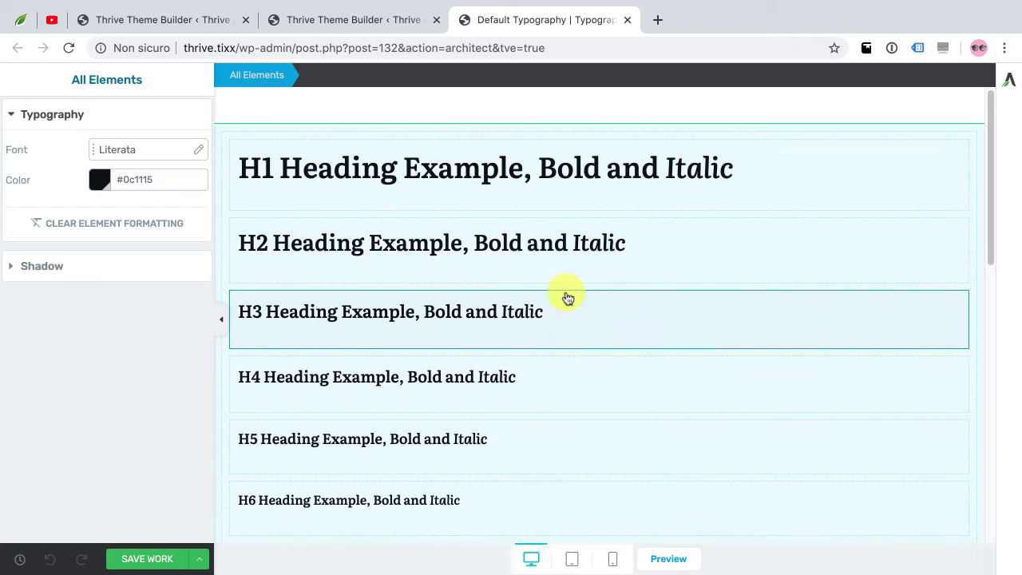
pyautogui.scroll(-1, 565, 297)
pyautogui.scroll(-7, 564, 297)
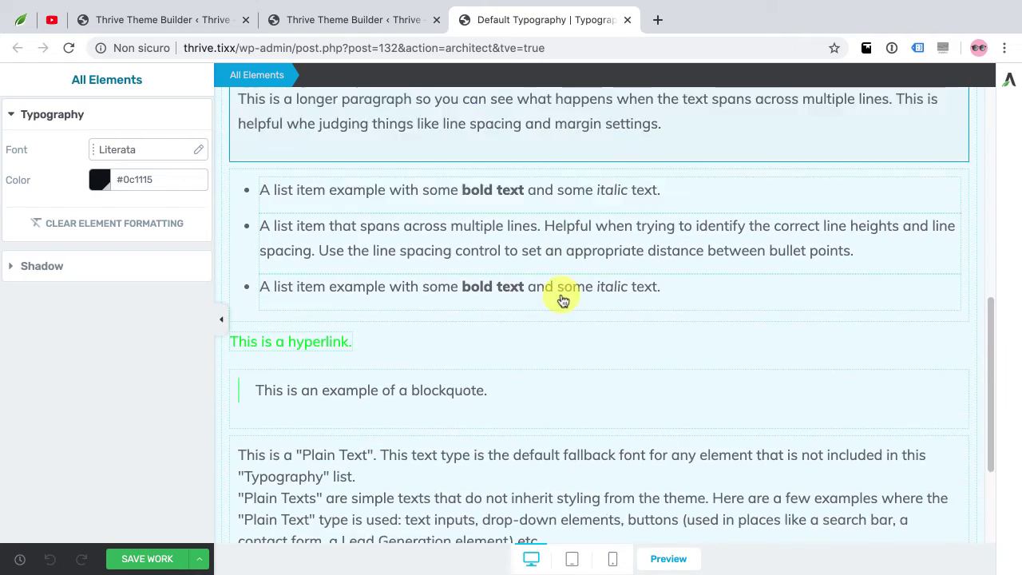
pyautogui.scroll(6, 563, 299)
pyautogui.scroll(2, 527, 248)
pyautogui.scroll(-2, 383, 180)
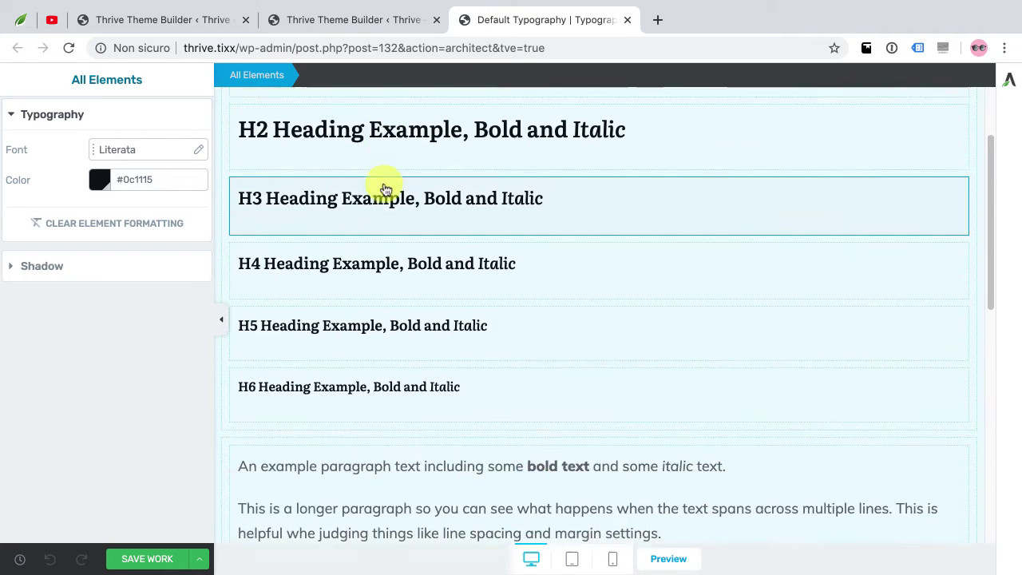
pyautogui.scroll(-2, 391, 323)
# Inspect the paragraph, list, blockquote, plain text, preformatted and H1 sample styles
pyautogui.click(391, 332)
pyautogui.scroll(-3, 389, 337)
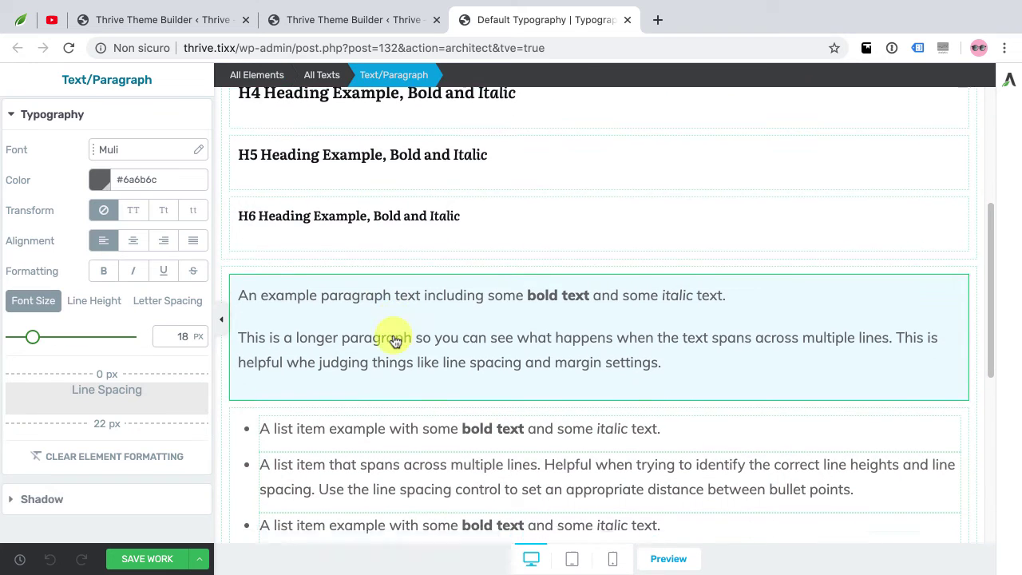
pyautogui.click(388, 275)
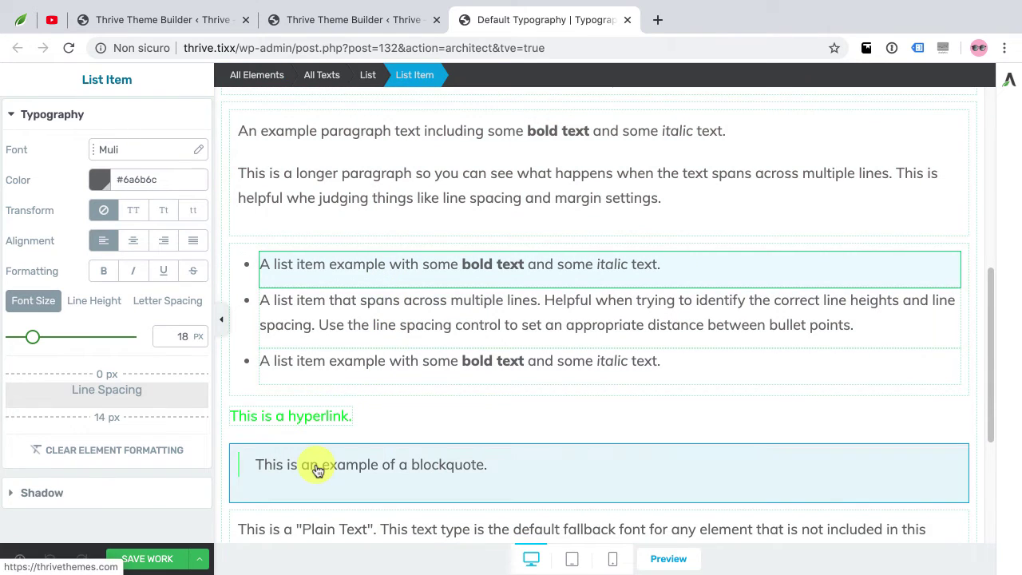
pyautogui.click(317, 470)
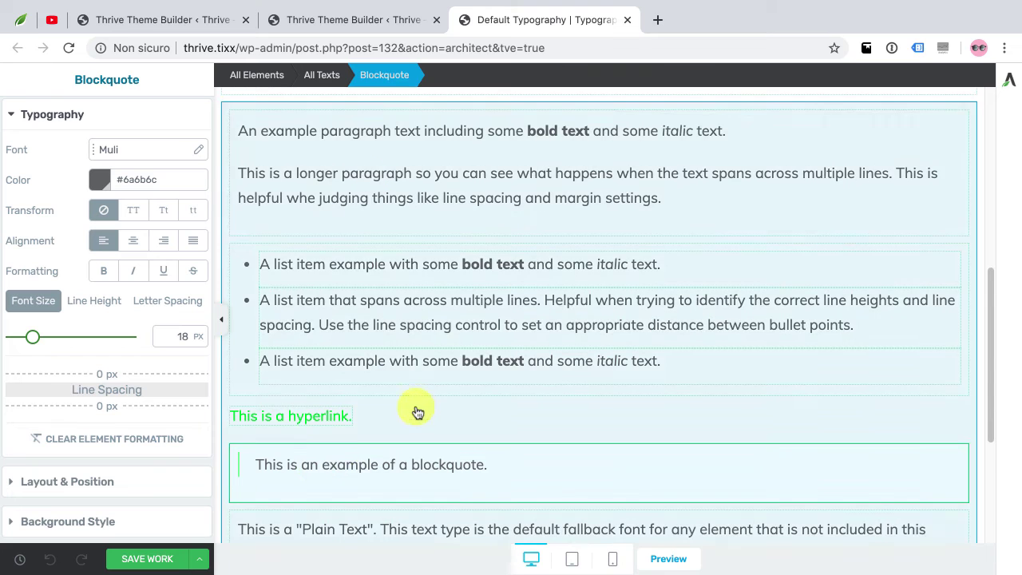
pyautogui.scroll(-1, 399, 447)
pyautogui.click(405, 479)
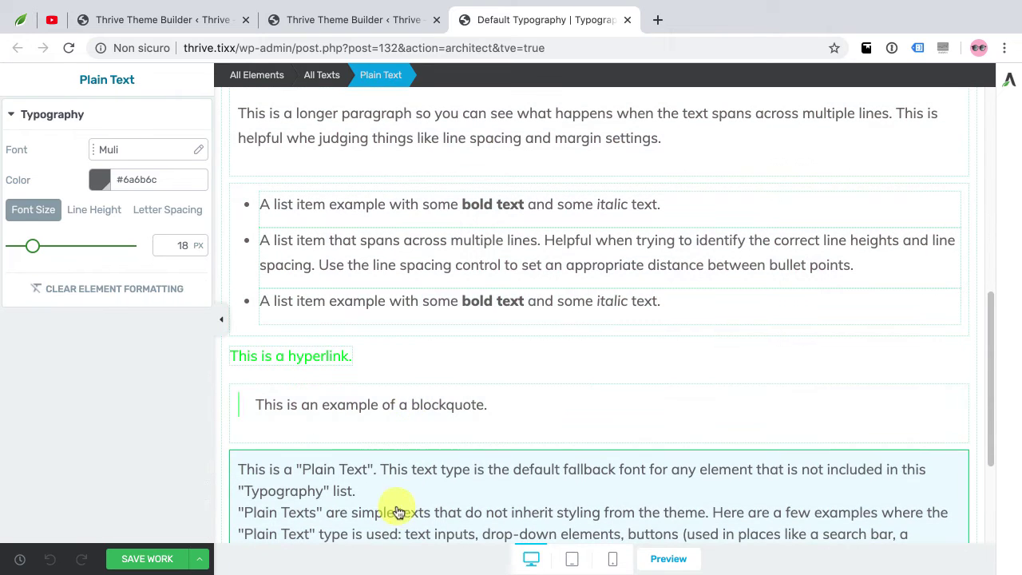
pyautogui.scroll(-2, 411, 499)
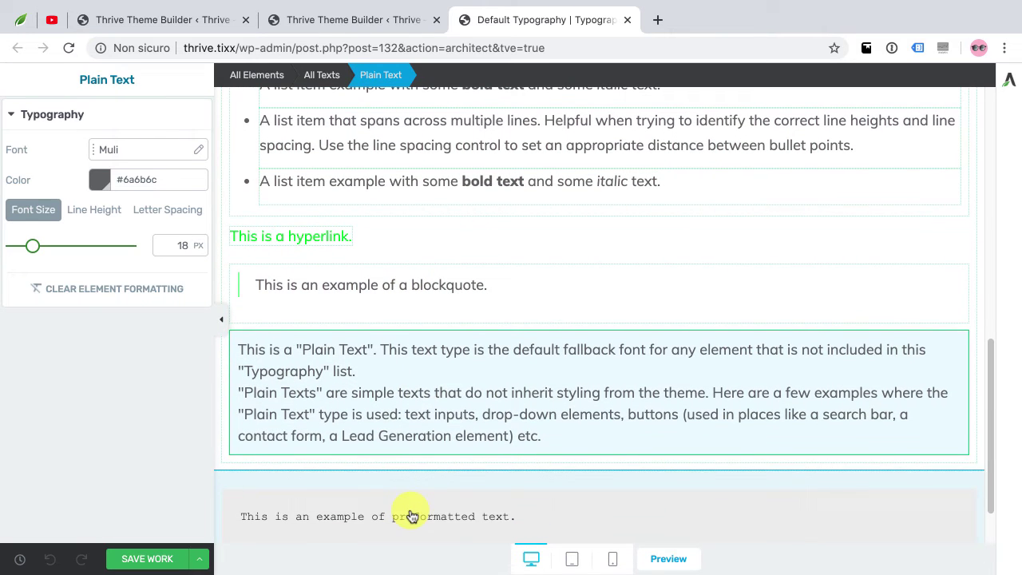
pyautogui.click(411, 515)
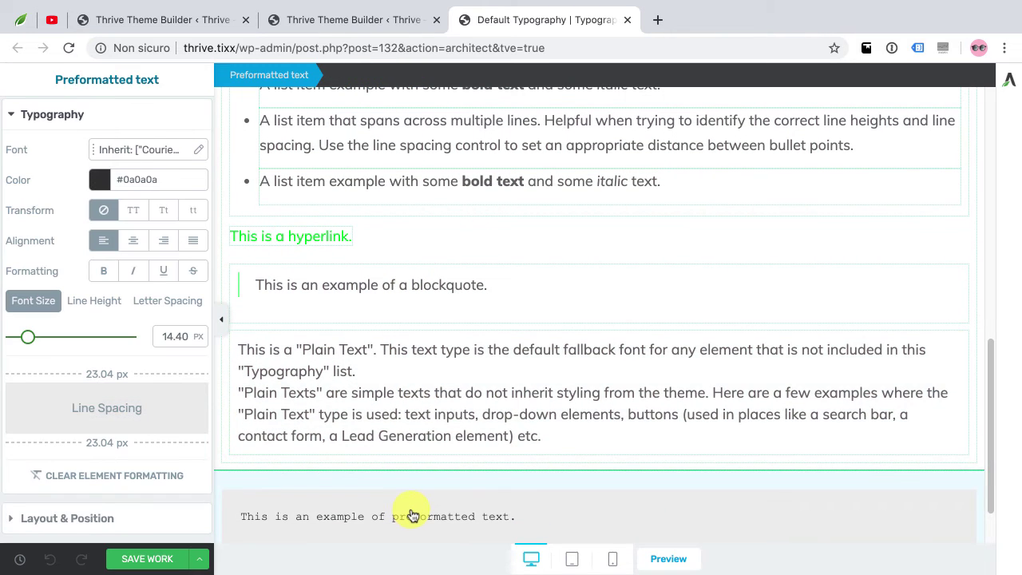
pyautogui.scroll(10, 376, 369)
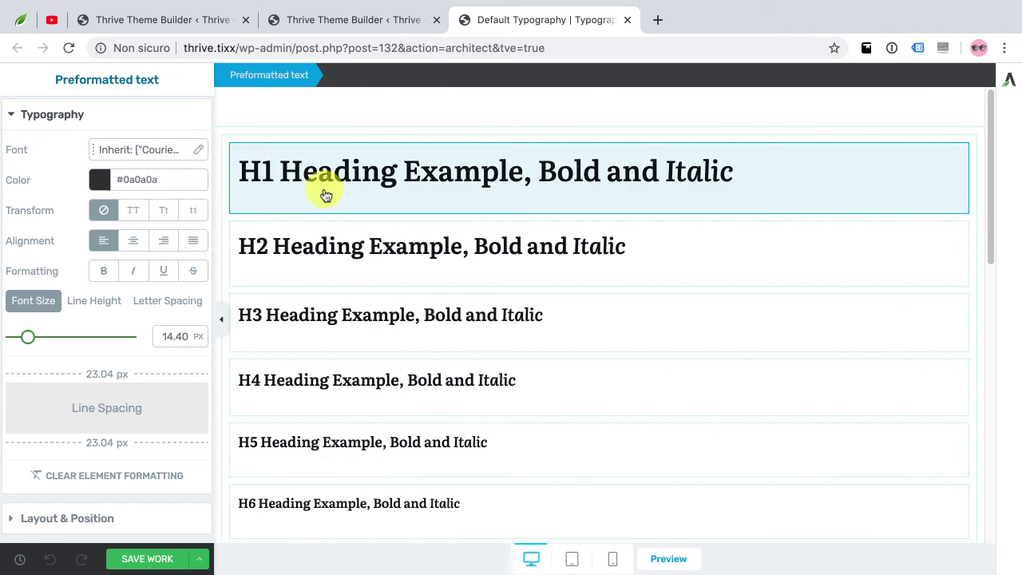
pyautogui.click(326, 185)
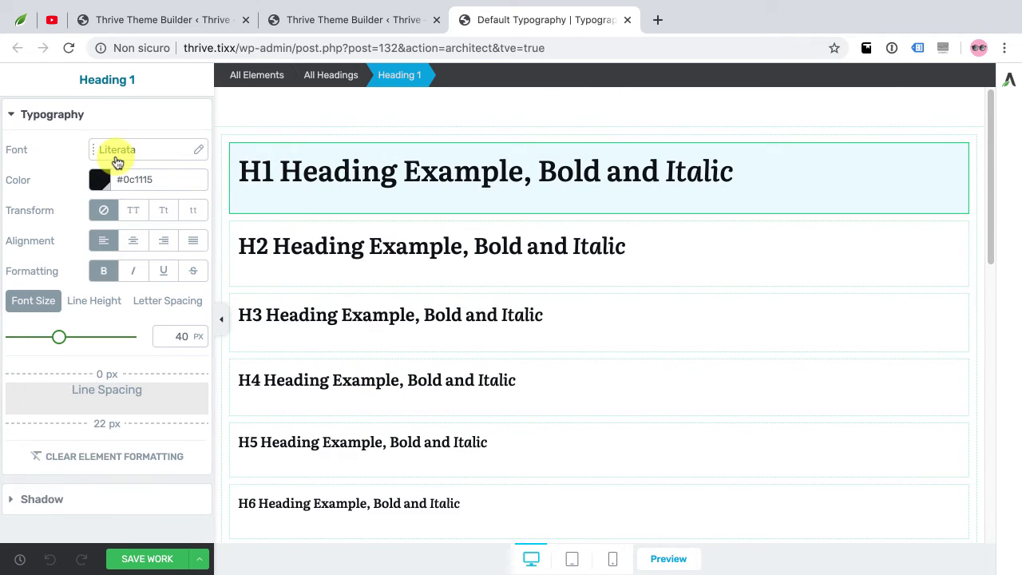
# Test TT, Tt and tt on Heading 1, reset it to none, save, and close the editor
pyautogui.click(133, 212)
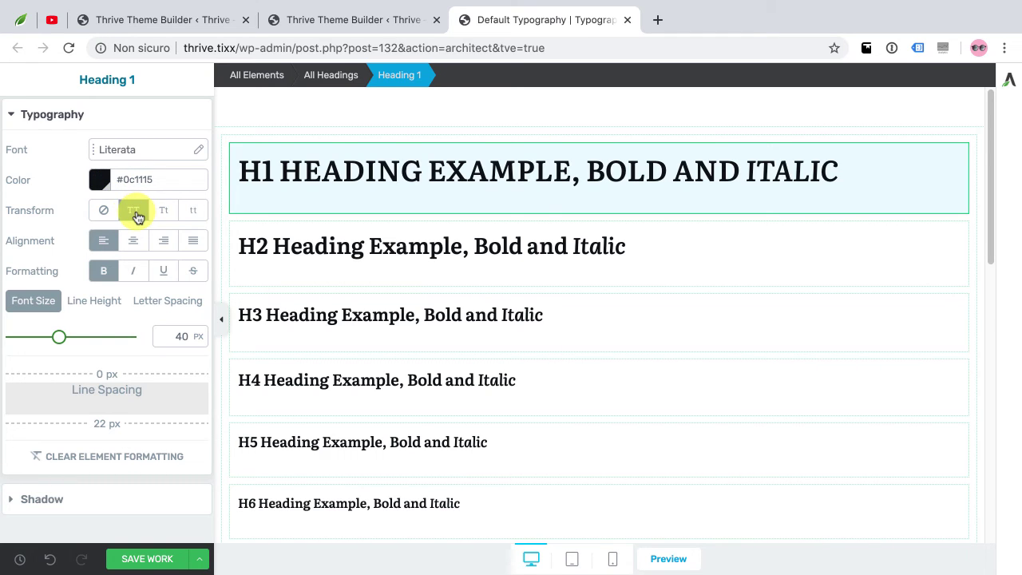
pyautogui.click(166, 212)
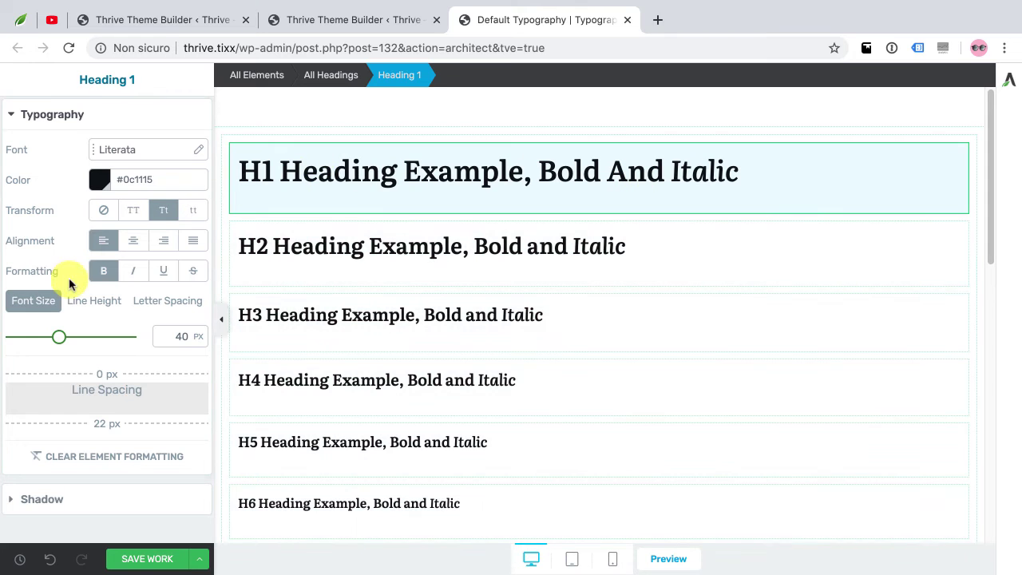
pyautogui.click(191, 214)
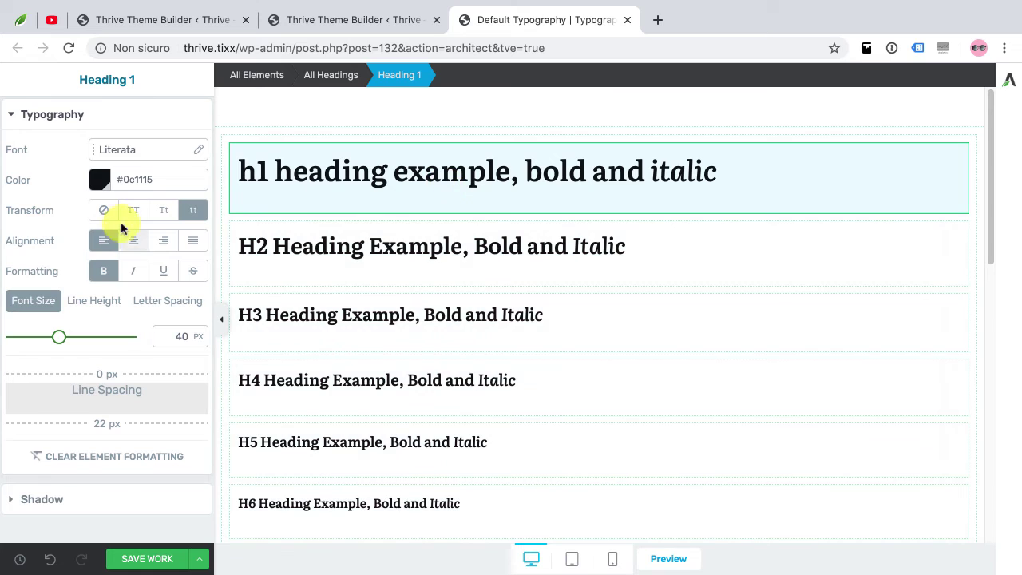
pyautogui.click(103, 212)
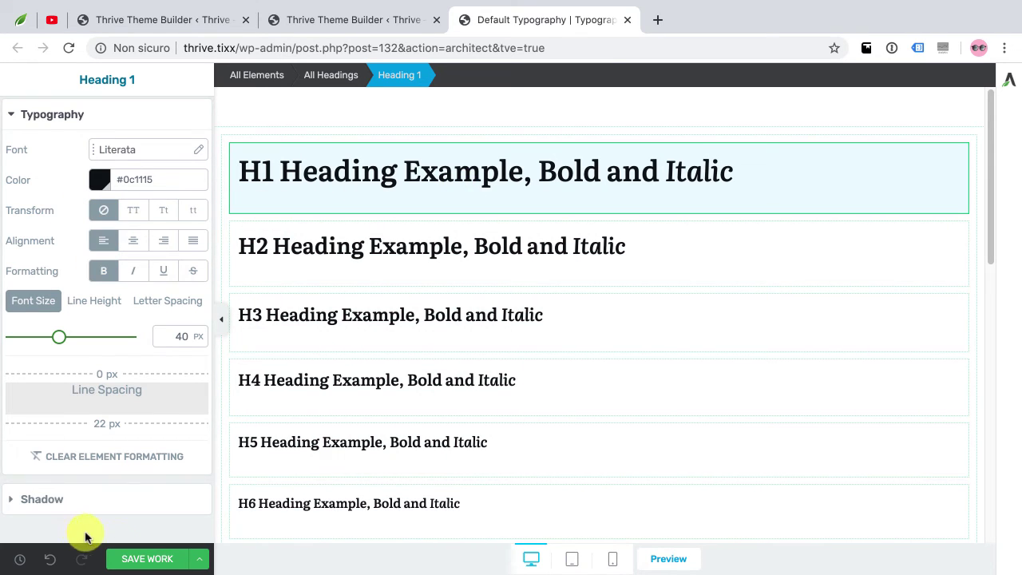
pyautogui.click(146, 557)
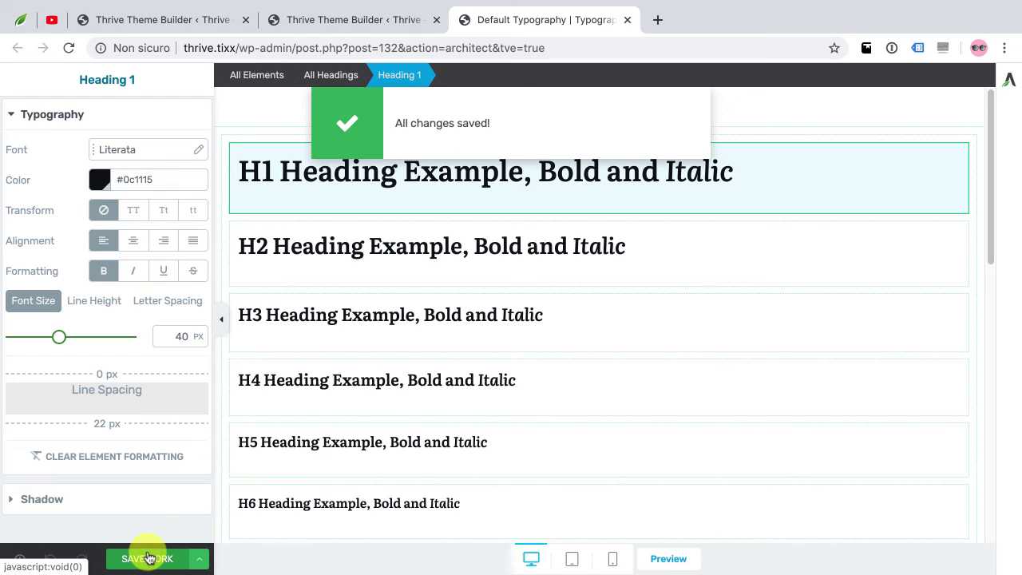
pyautogui.click(627, 19)
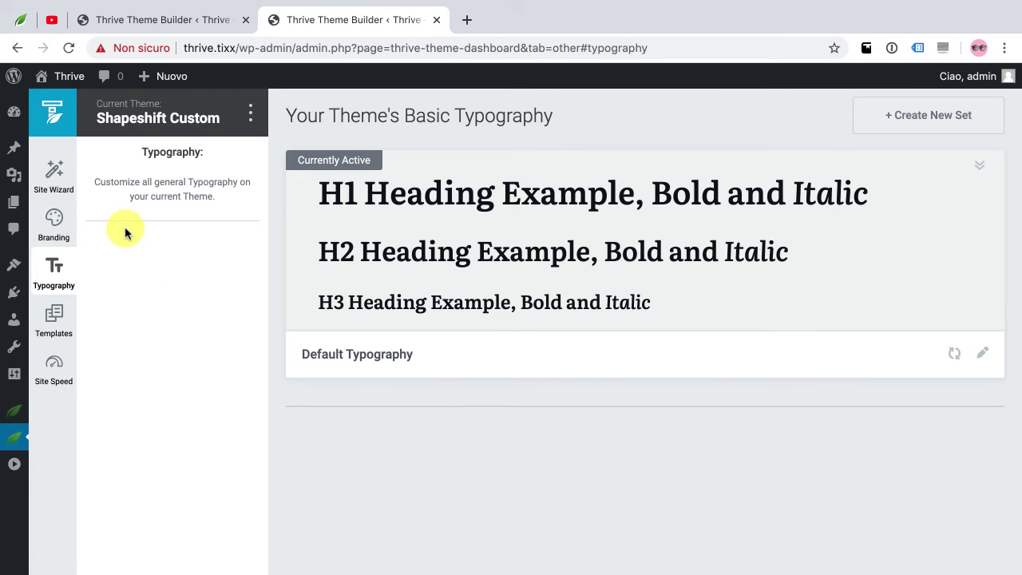
# Go via Templates and Site Speed to the Minification and Caching checklist
pyautogui.click(55, 316)
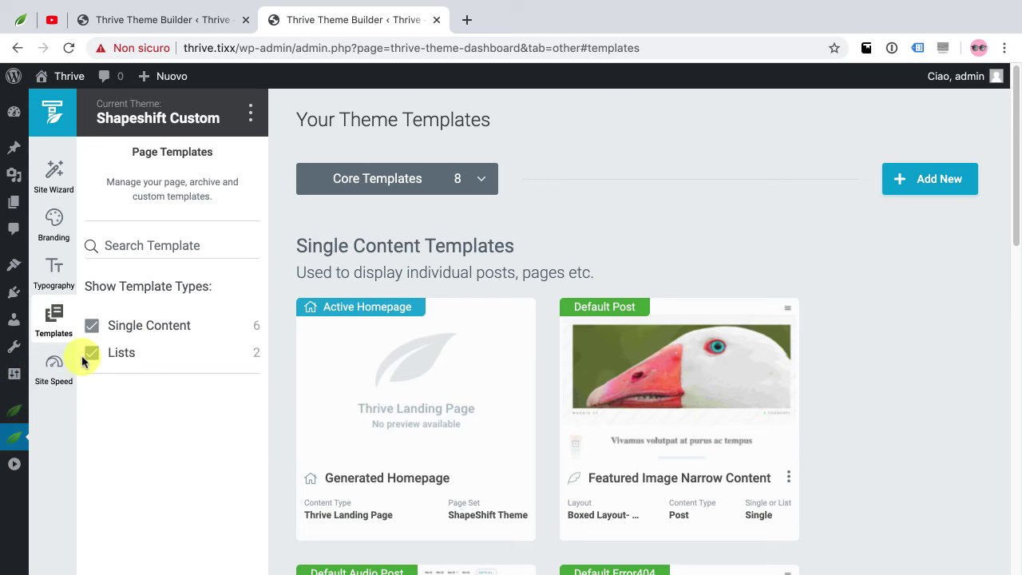
pyautogui.click(54, 369)
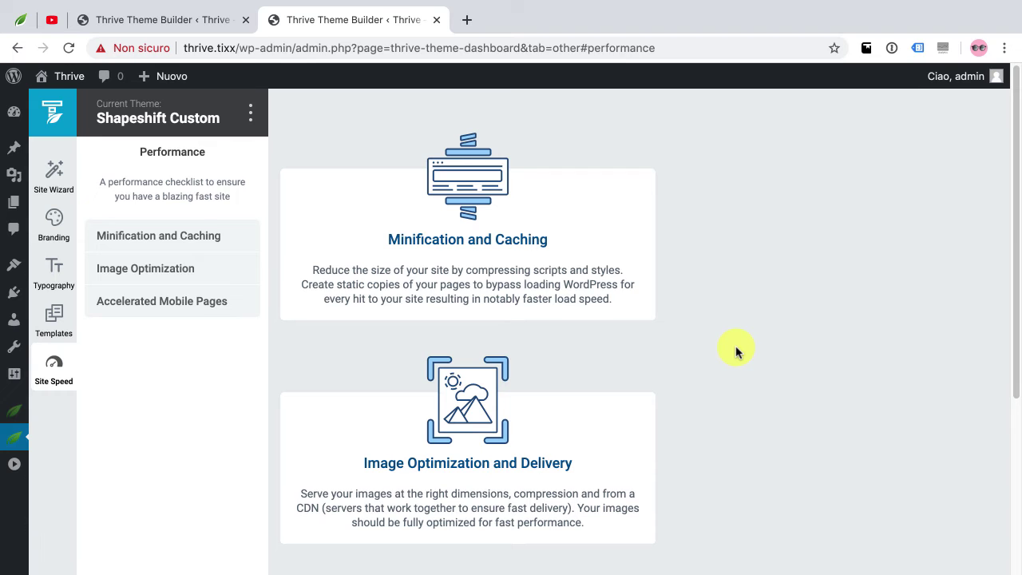
pyautogui.click(599, 235)
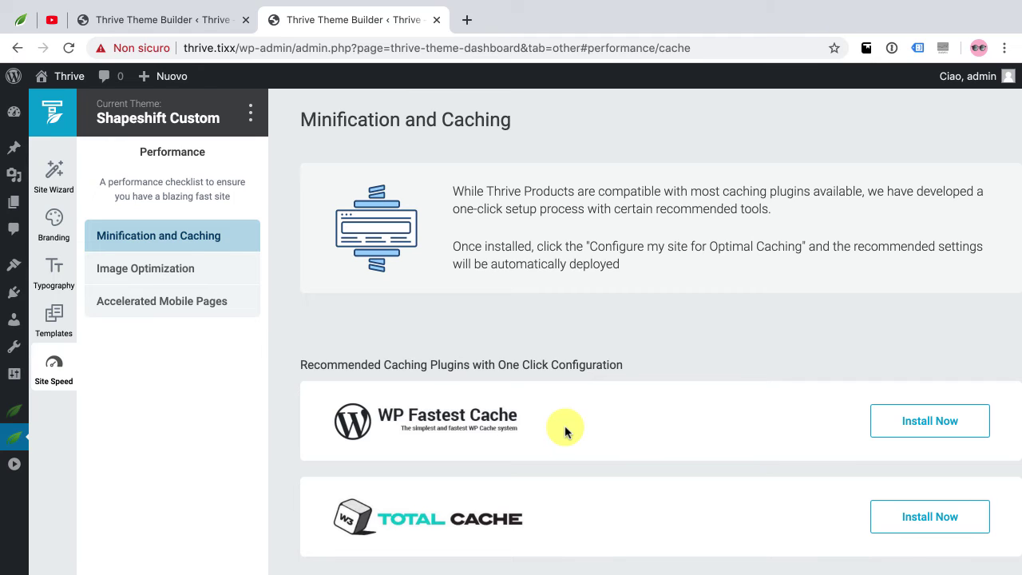
# Compare No Cost and Fully Automated image optimization, then go to Accelerated Mobile Pages
pyautogui.click(171, 268)
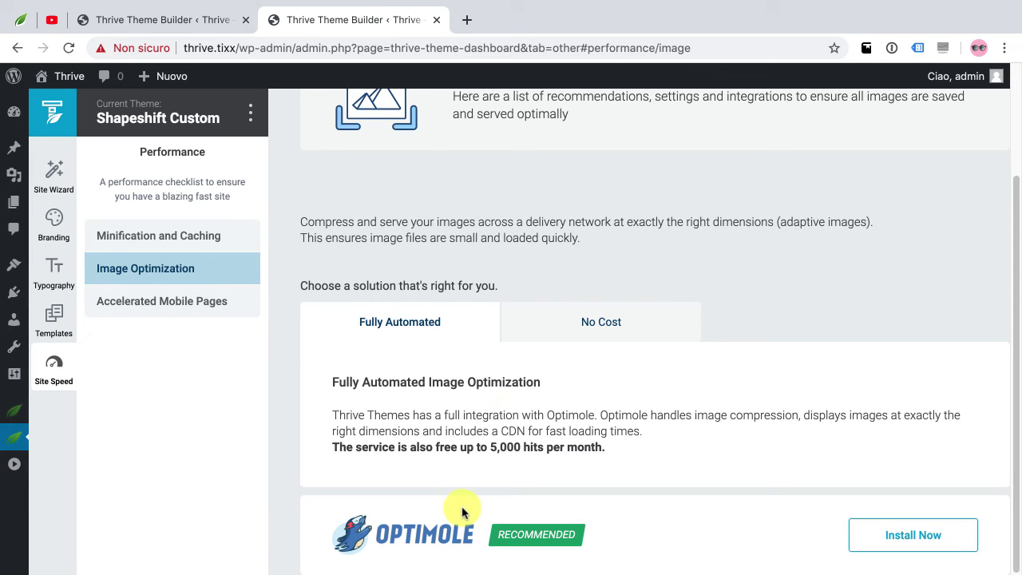
pyautogui.click(595, 337)
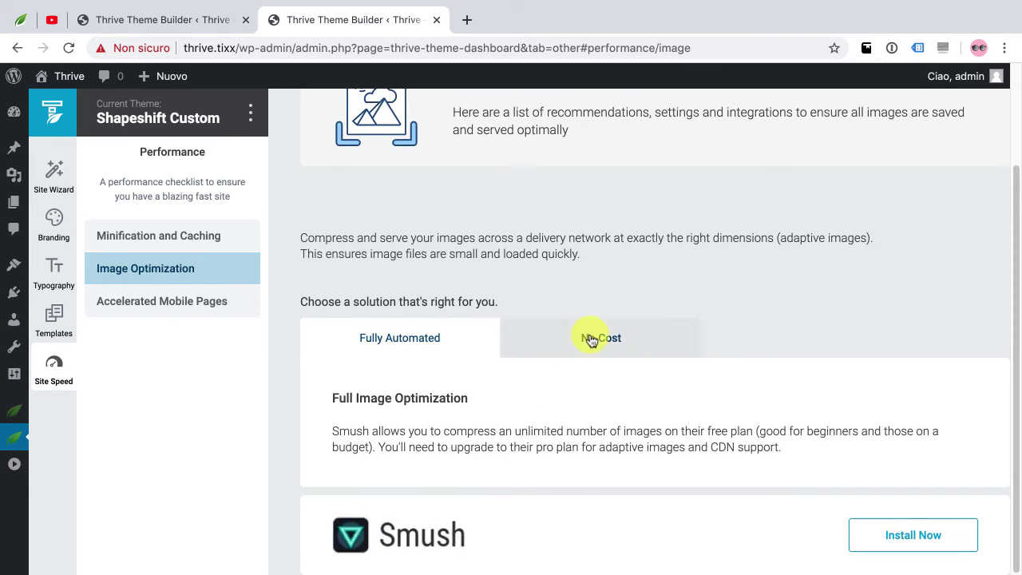
pyautogui.click(450, 347)
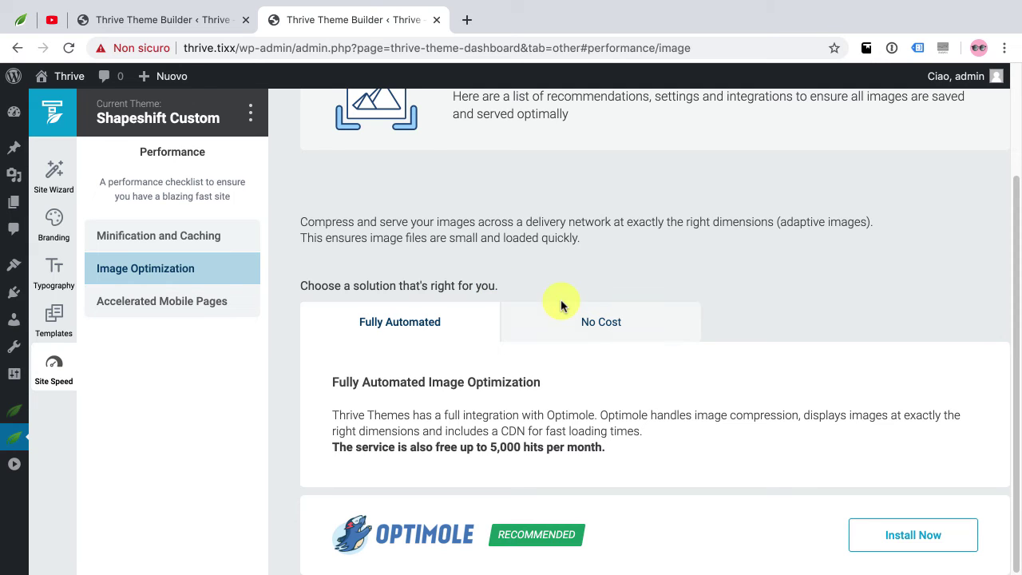
pyautogui.click(162, 314)
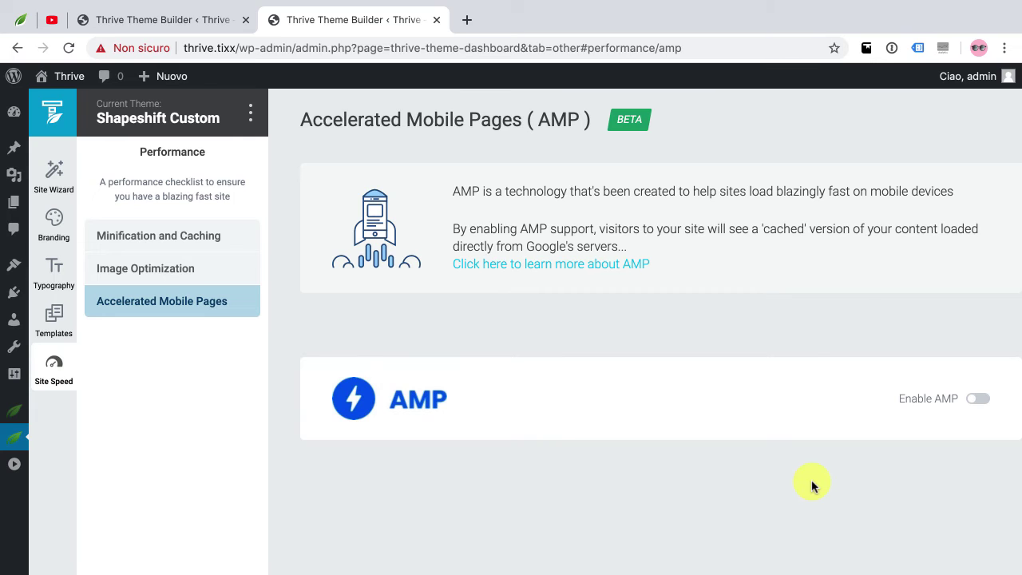
pyautogui.click(979, 401)
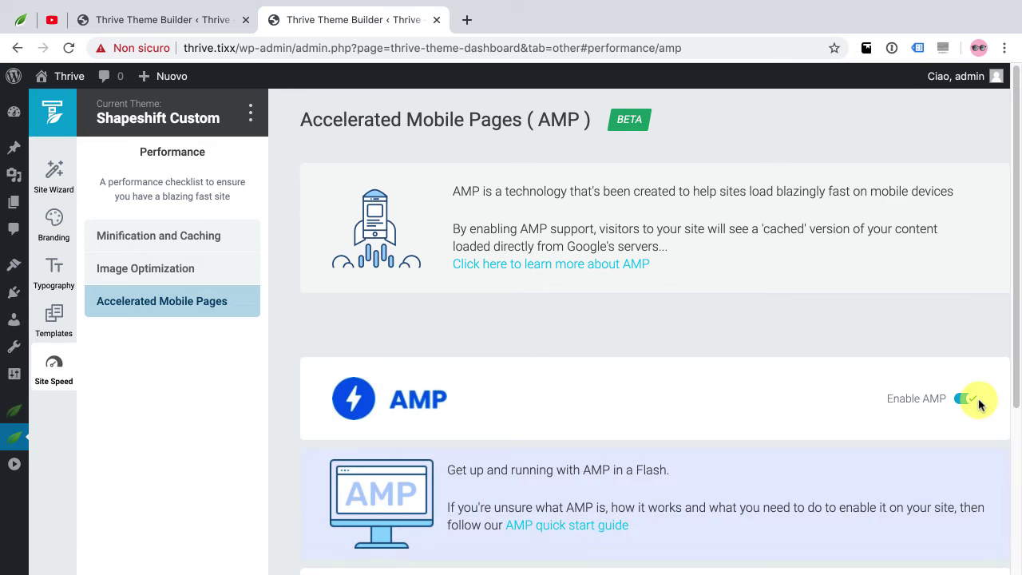
pyautogui.scroll(-3, 794, 412)
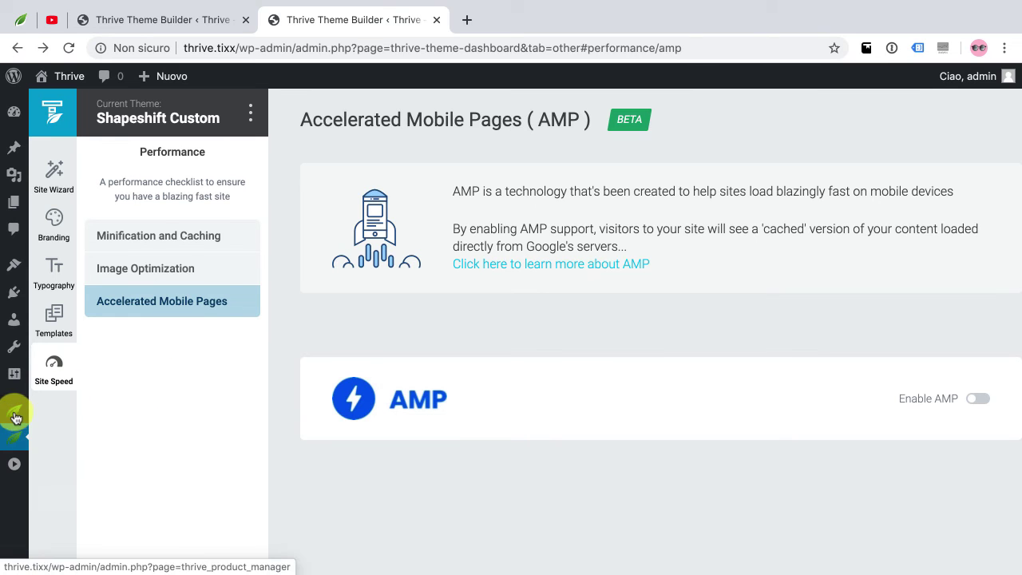
# Go from the Thrive Dashboard to the Analytics & Scripts page via Manage Scripts
pyautogui.moveTo(12, 442)
pyautogui.click(61, 451)
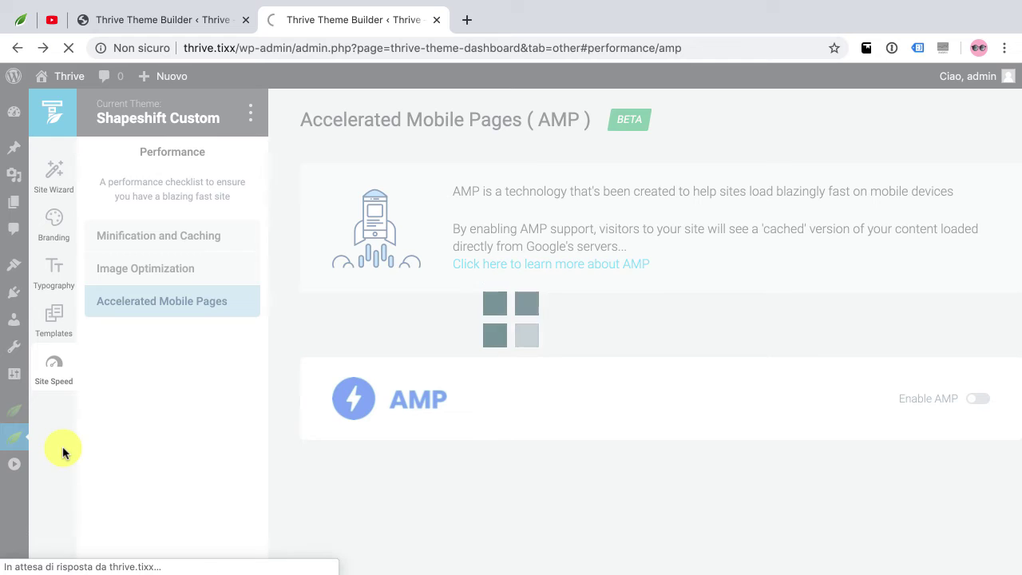
pyautogui.scroll(-5, 424, 423)
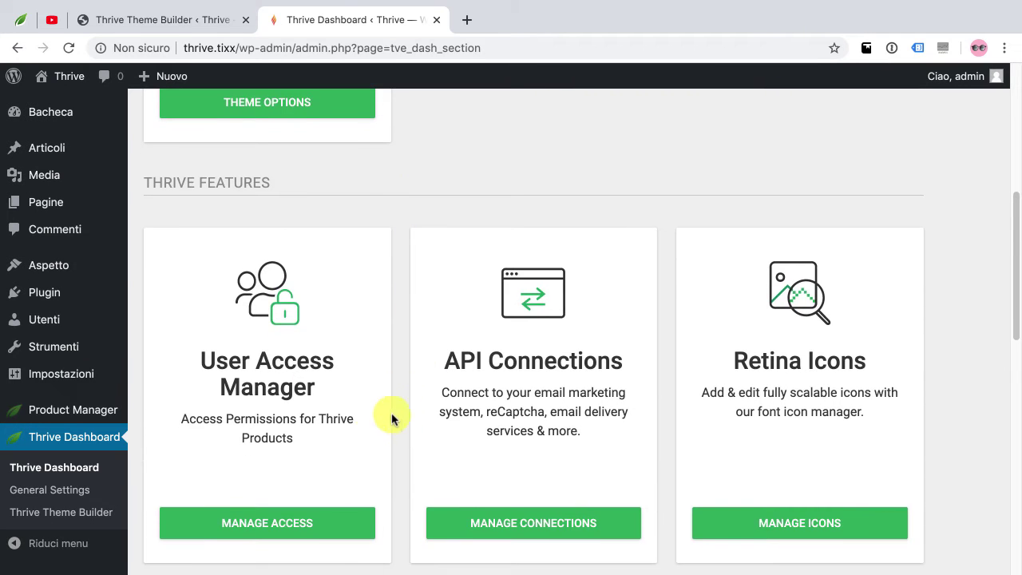
pyautogui.scroll(-8, 350, 410)
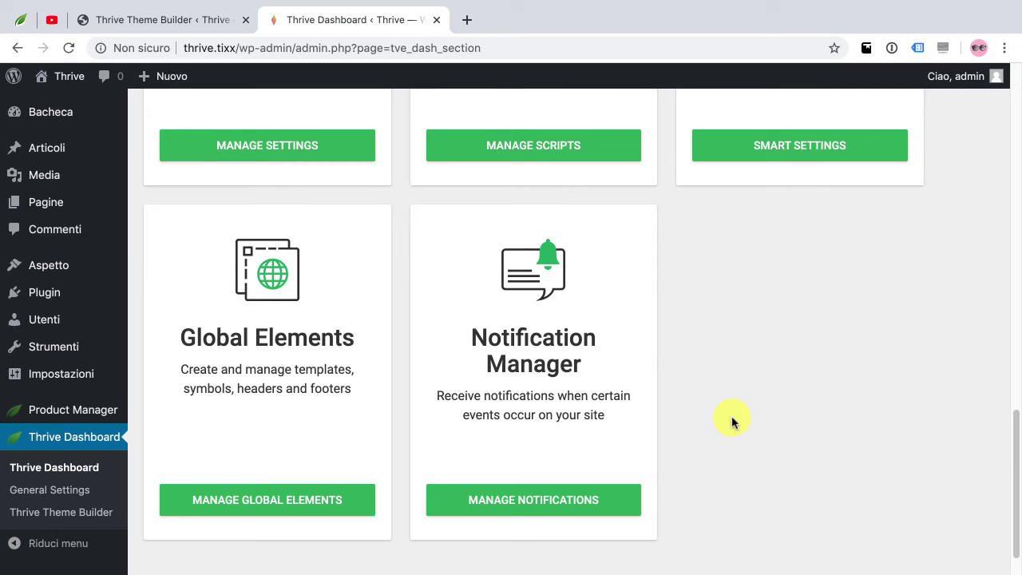
pyautogui.scroll(4, 623, 370)
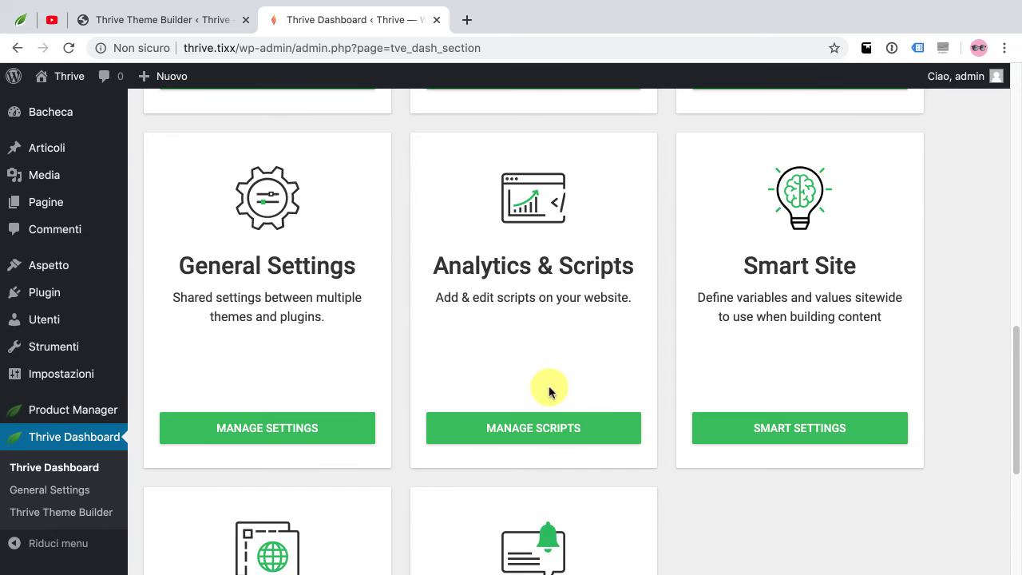
pyautogui.click(556, 423)
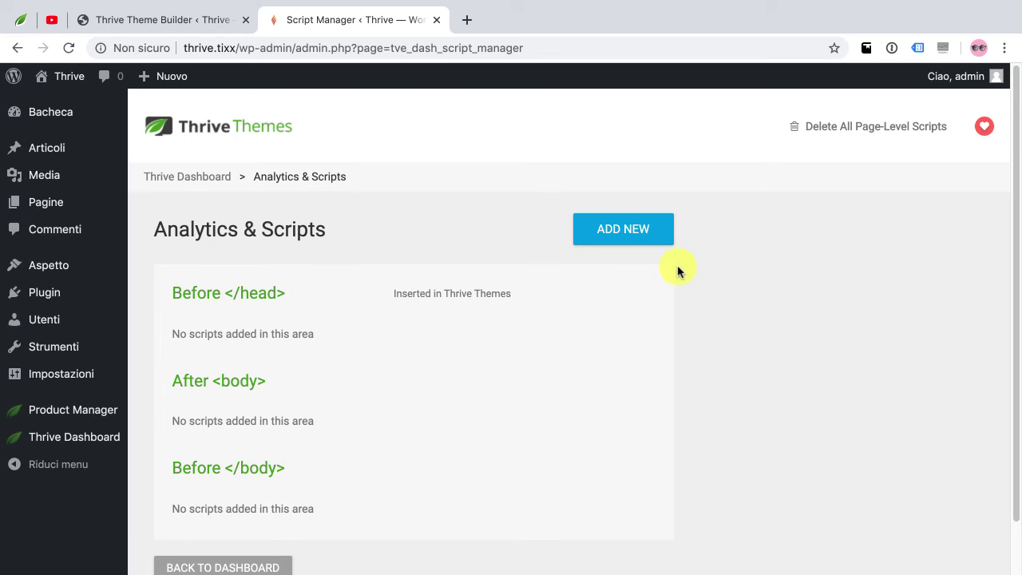
pyautogui.click(634, 229)
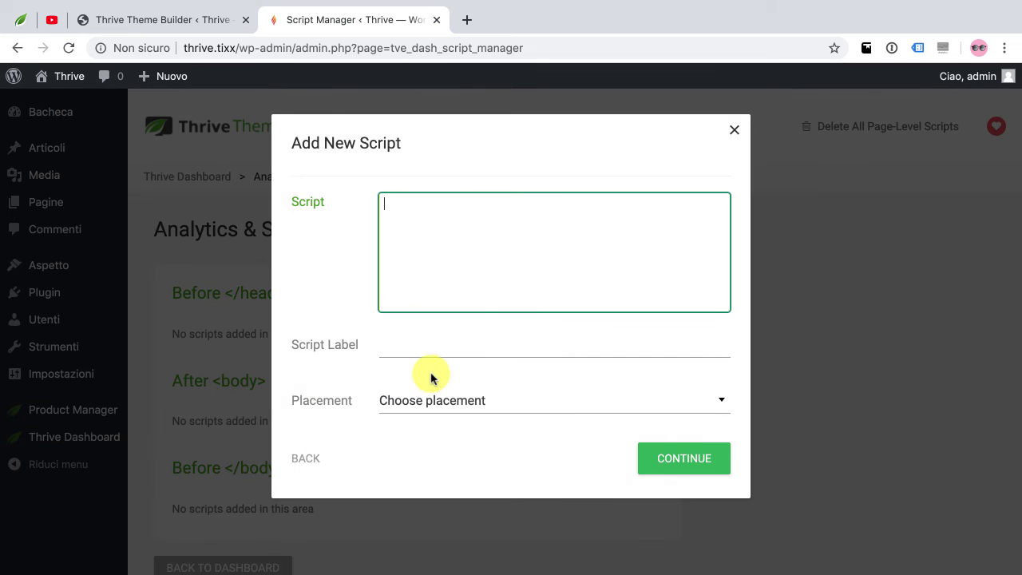
pyautogui.click(447, 400)
pyautogui.click(359, 365)
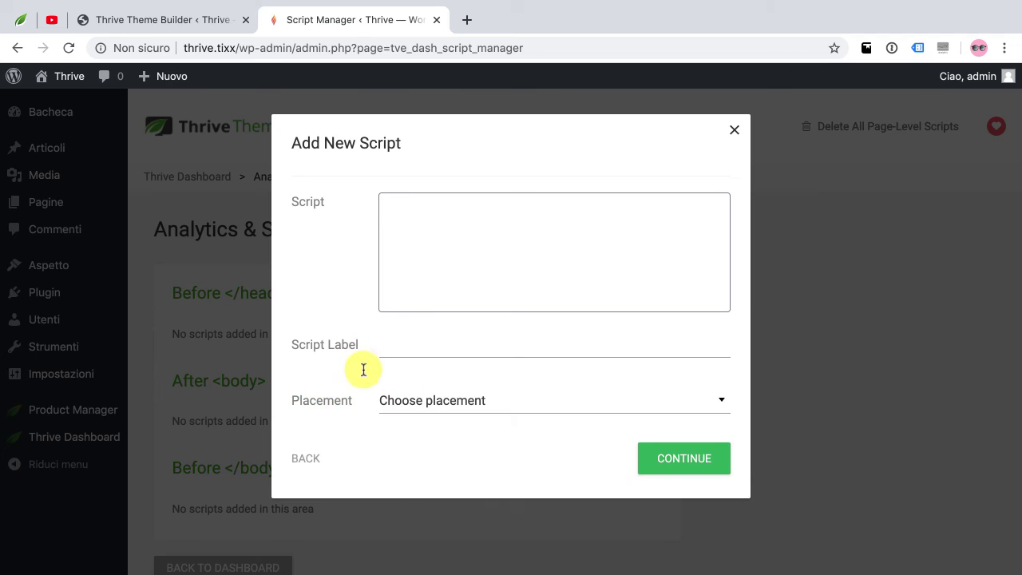
pyautogui.click(731, 135)
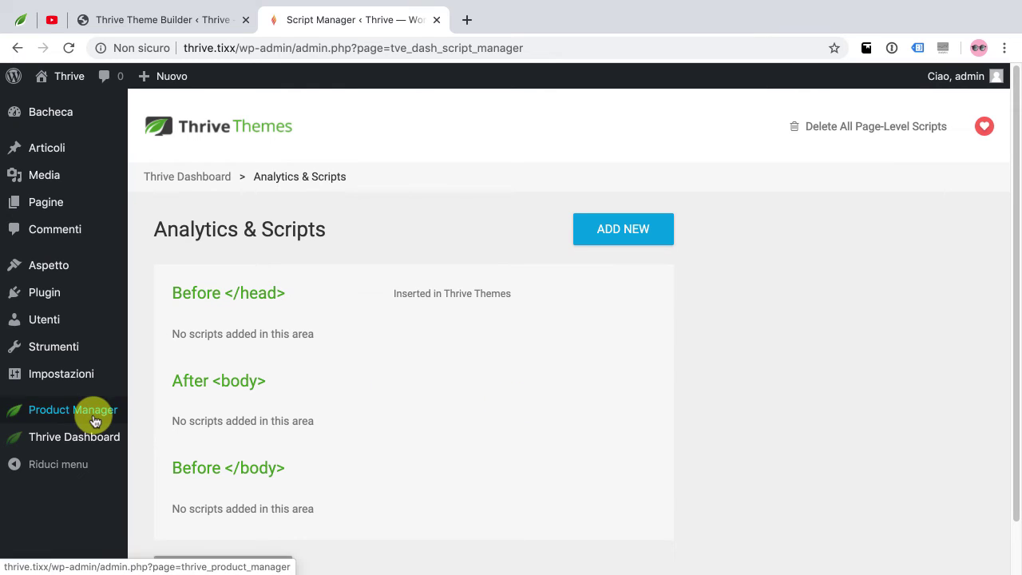
# Open API Connections from the Thrive Dashboard and expand the '- Select an app -' dropdown
pyautogui.moveTo(86, 442)
pyautogui.click(168, 440)
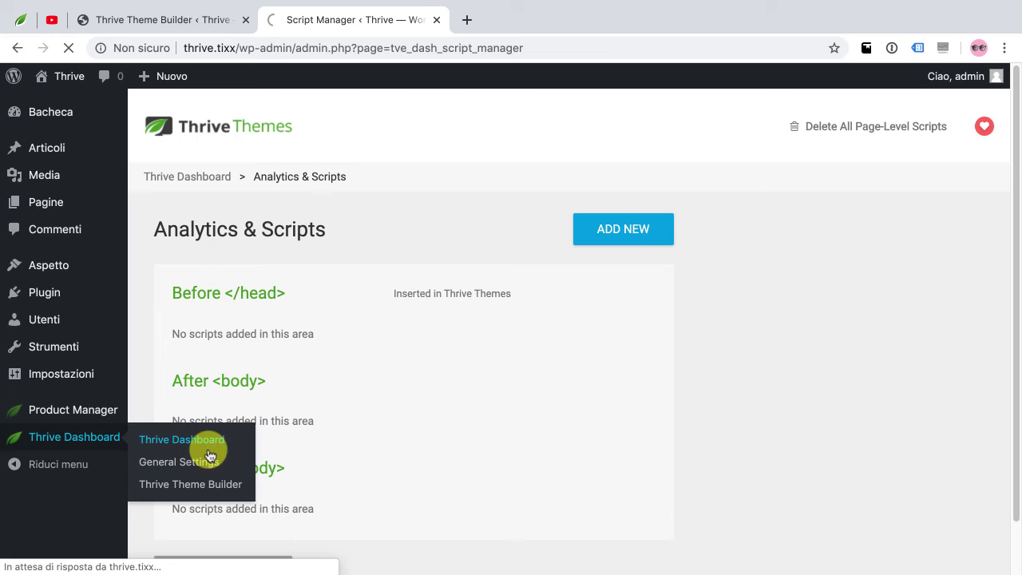
pyautogui.scroll(-5, 438, 388)
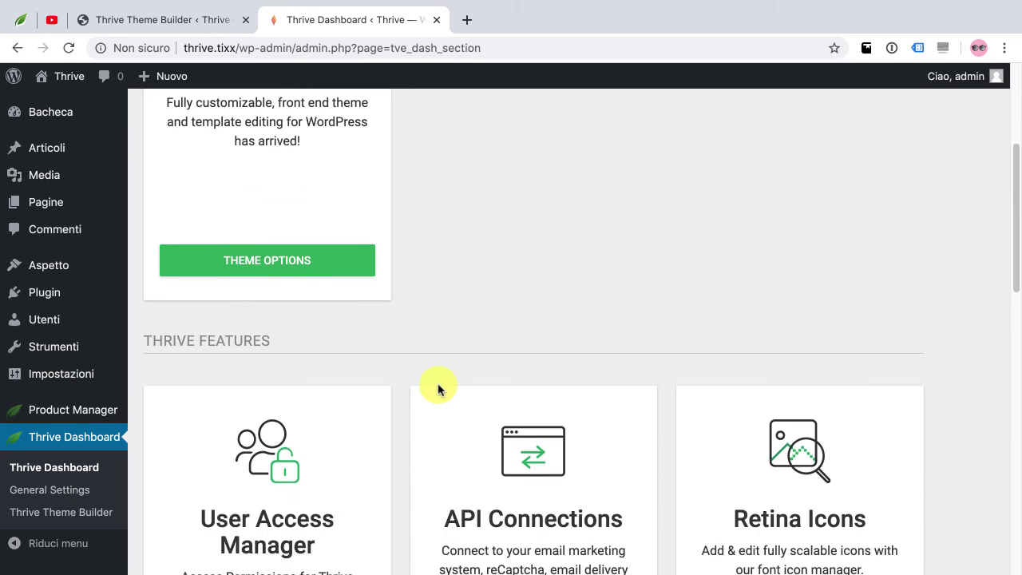
pyautogui.scroll(-2, 437, 388)
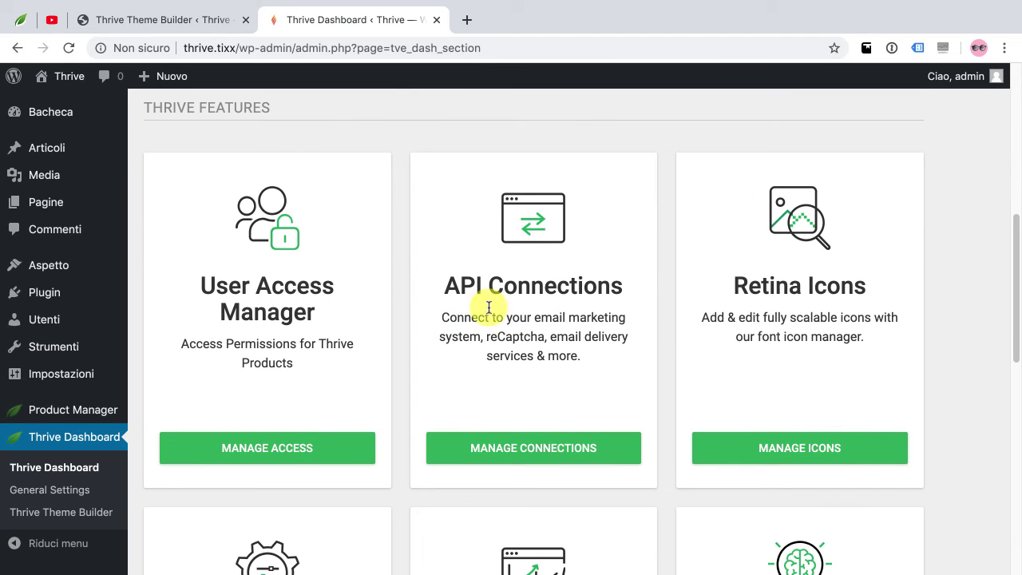
pyautogui.click(553, 452)
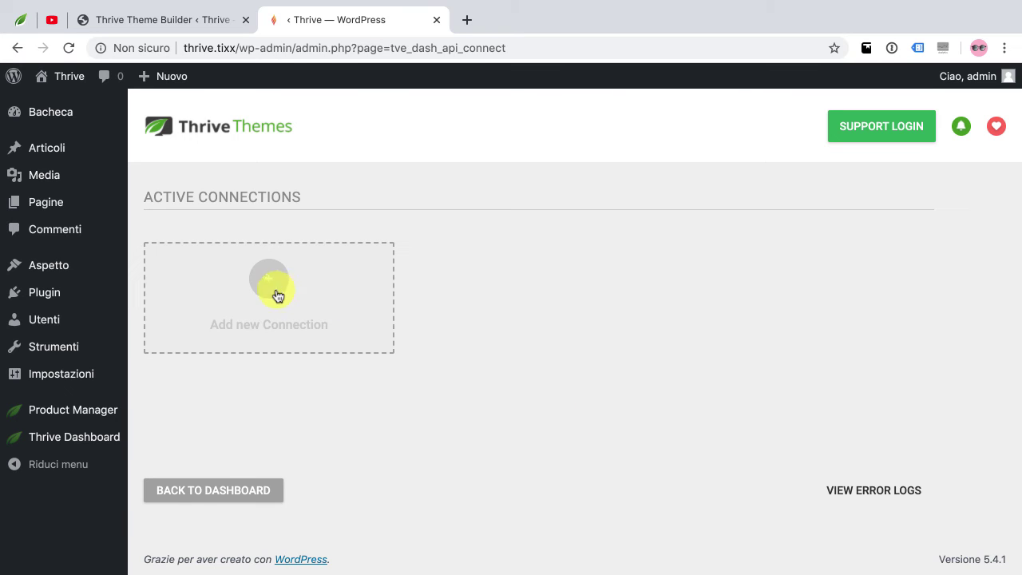
pyautogui.click(272, 289)
pyautogui.click(274, 288)
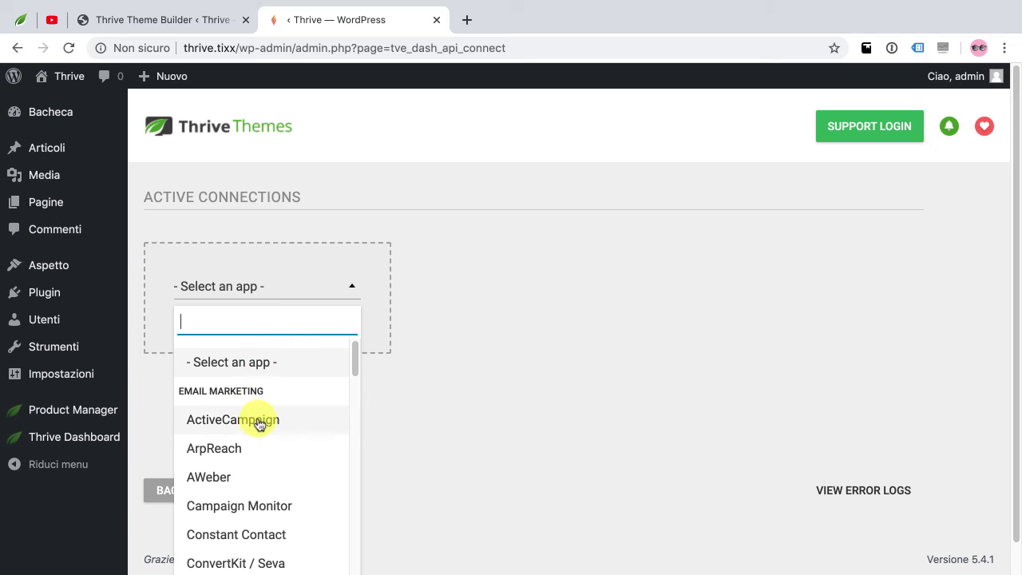
# Scroll through the full list of connectable apps, then close the list
pyautogui.scroll(-3, 258, 422)
pyautogui.scroll(-5, 267, 426)
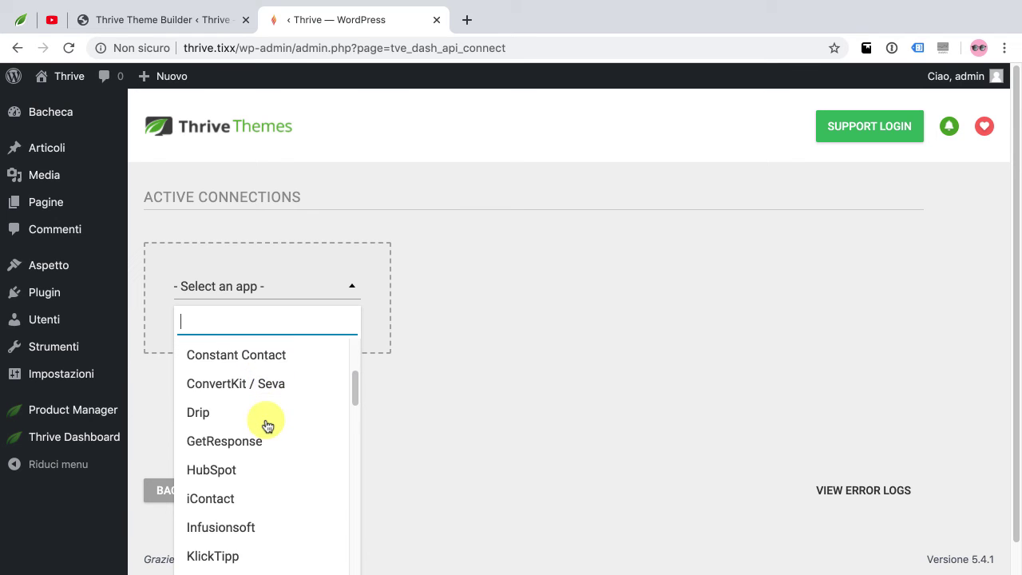
pyautogui.scroll(10, 266, 426)
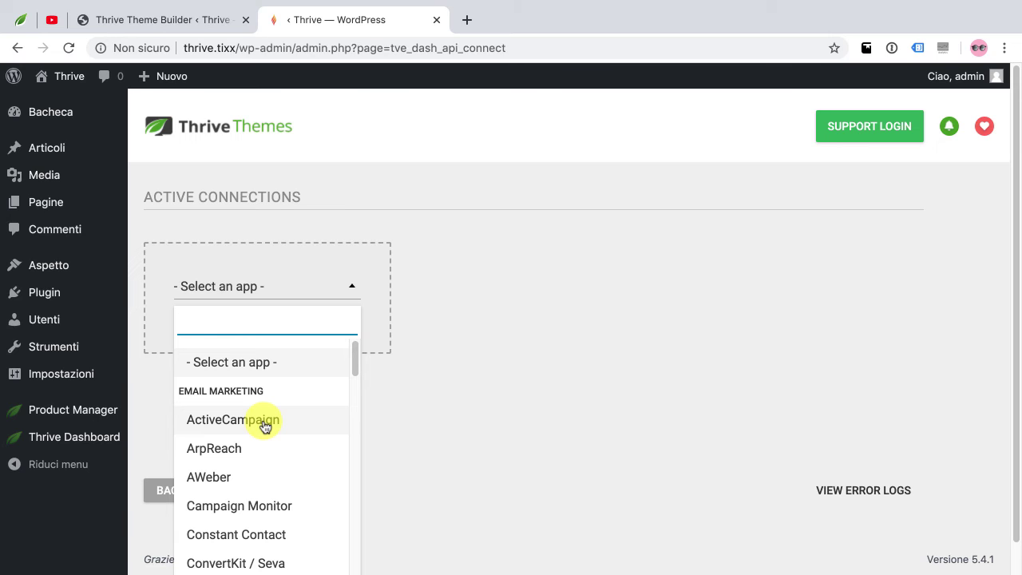
pyautogui.scroll(-3, 268, 427)
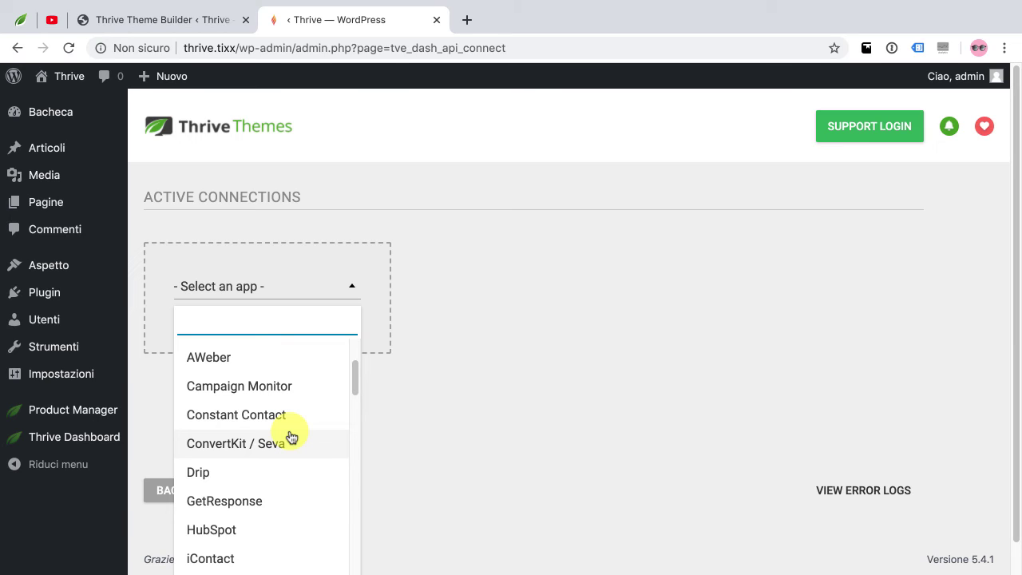
pyautogui.scroll(3, 303, 433)
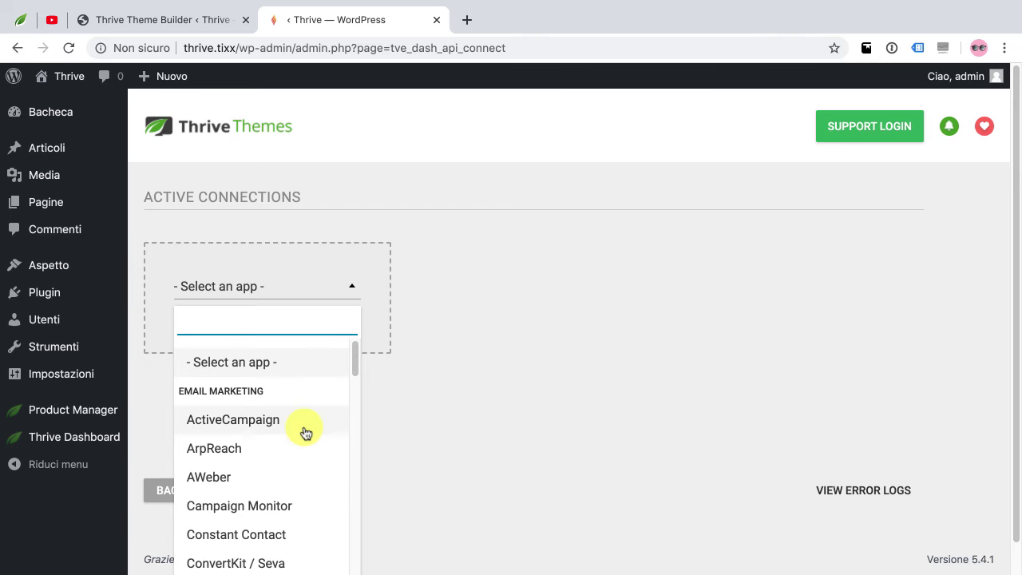
pyautogui.scroll(-4, 302, 430)
pyautogui.scroll(-6, 303, 431)
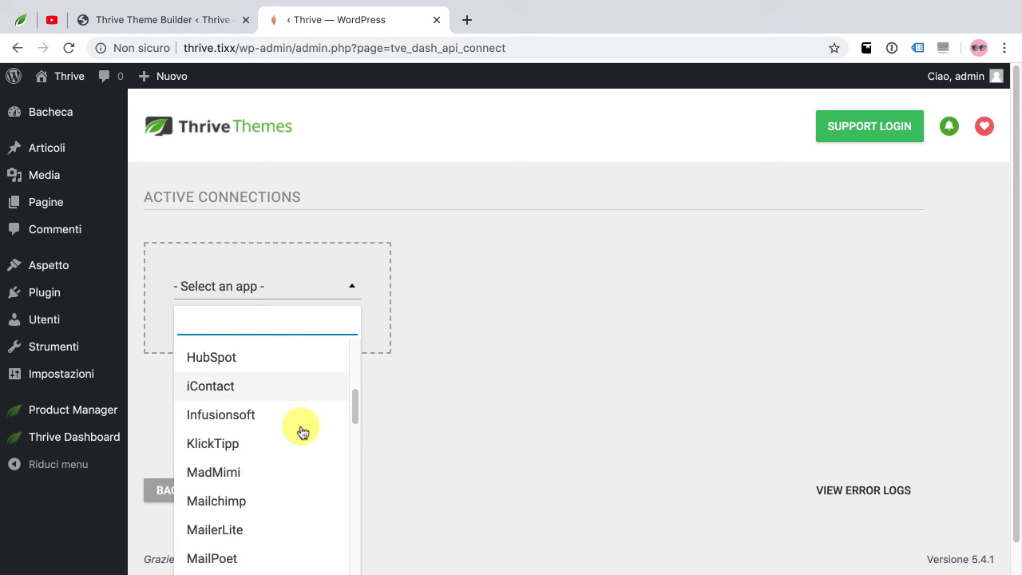
pyautogui.scroll(-5, 302, 433)
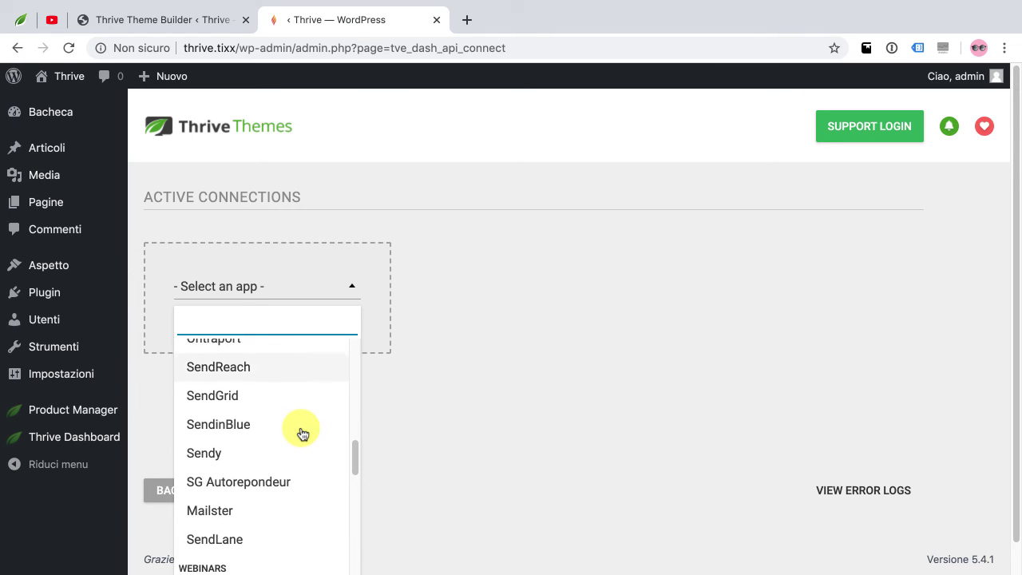
pyautogui.scroll(-2, 303, 433)
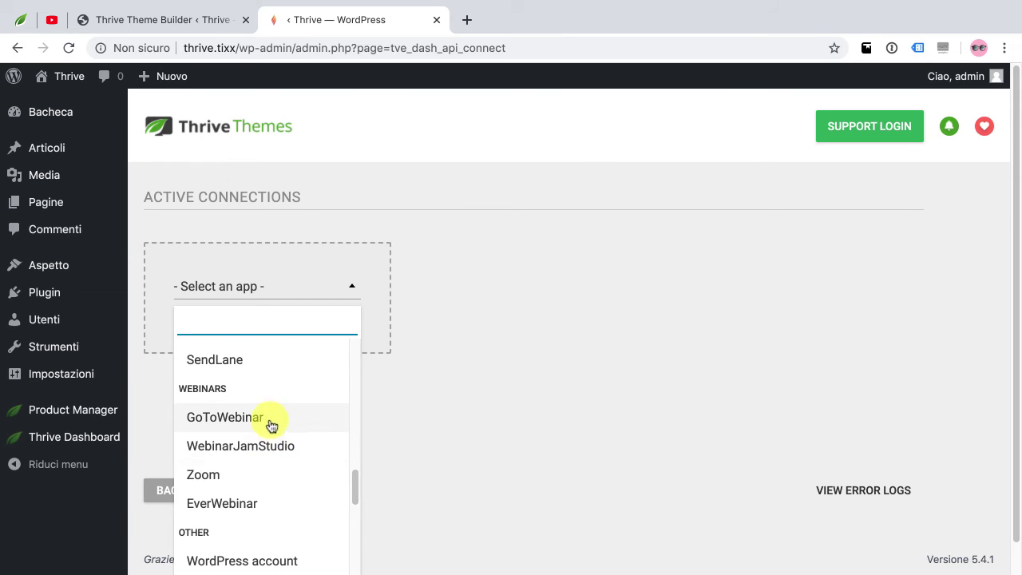
pyautogui.scroll(-2, 276, 470)
pyautogui.scroll(-3, 276, 483)
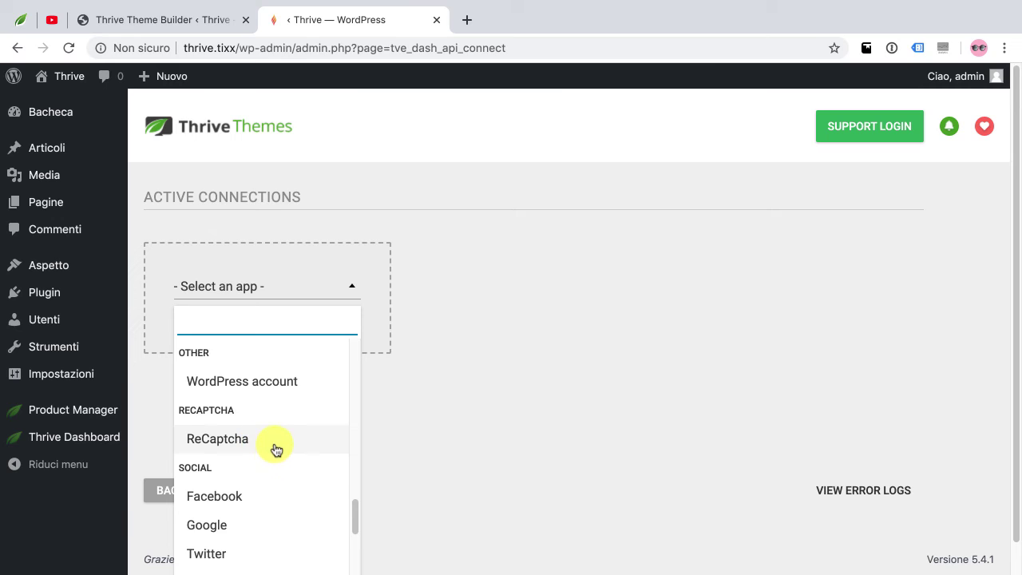
pyautogui.scroll(-2, 271, 450)
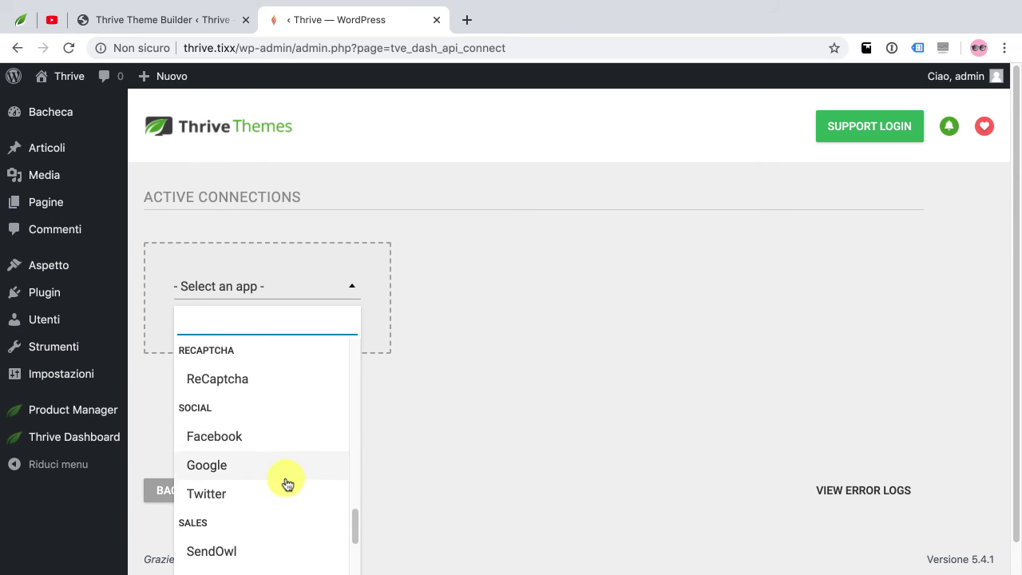
pyautogui.scroll(-2, 319, 465)
pyautogui.scroll(-4, 334, 460)
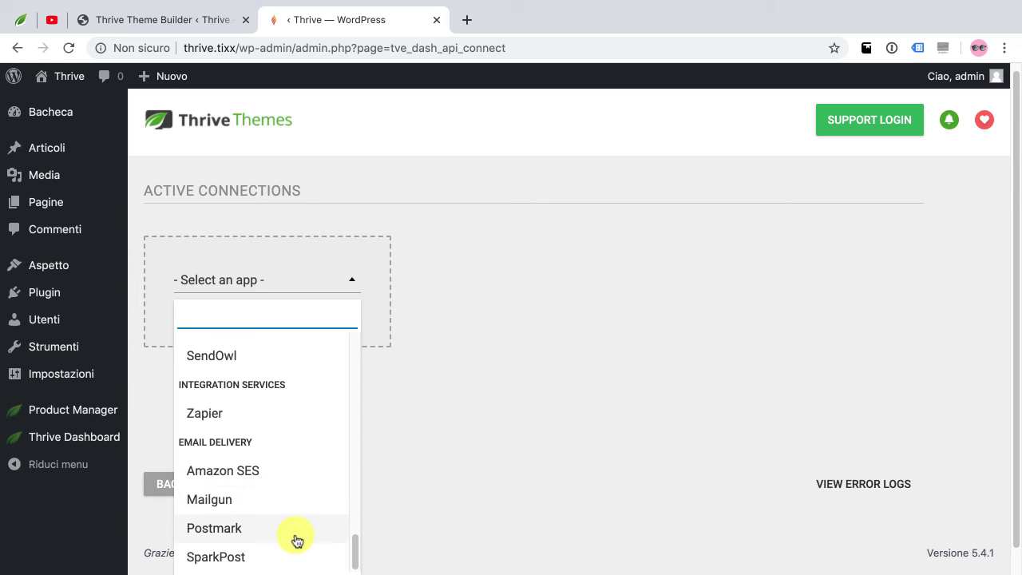
pyautogui.click(426, 468)
# Return to the Thrive Dashboard and open the Smart Site global fields
pyautogui.click(211, 495)
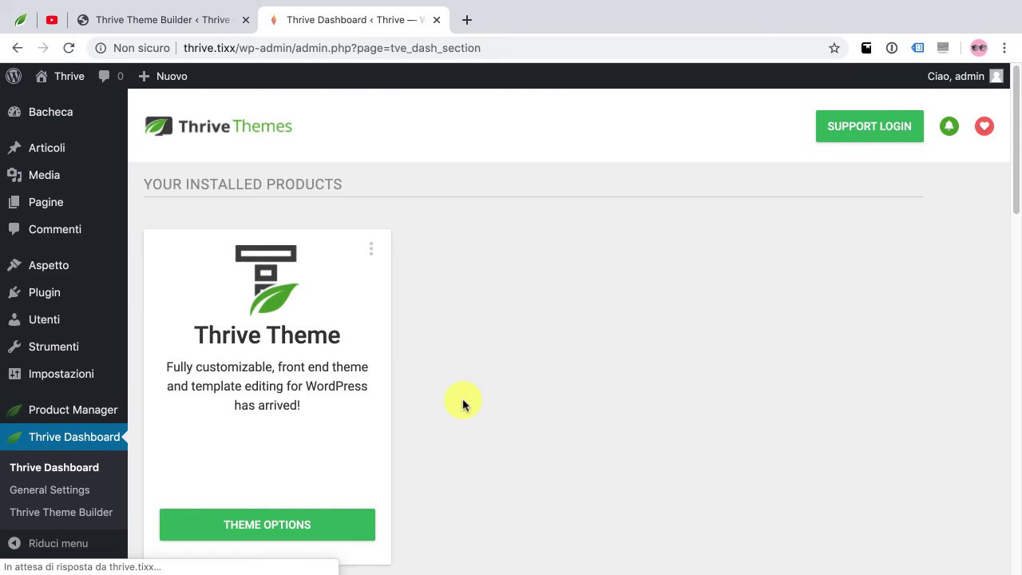
pyautogui.scroll(-5, 463, 402)
pyautogui.scroll(-5, 462, 403)
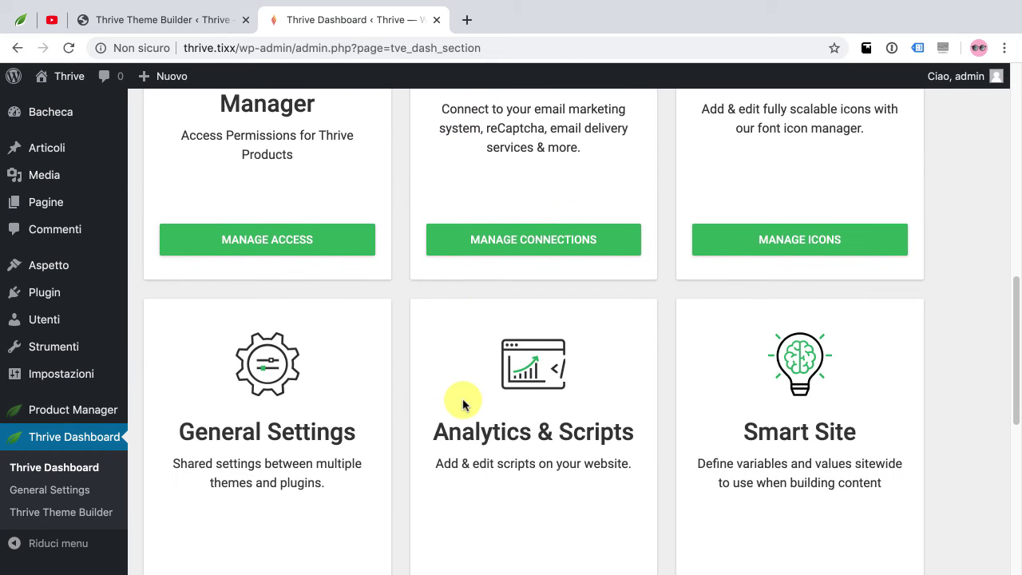
pyautogui.scroll(-1, 832, 419)
pyautogui.scroll(-1, 833, 420)
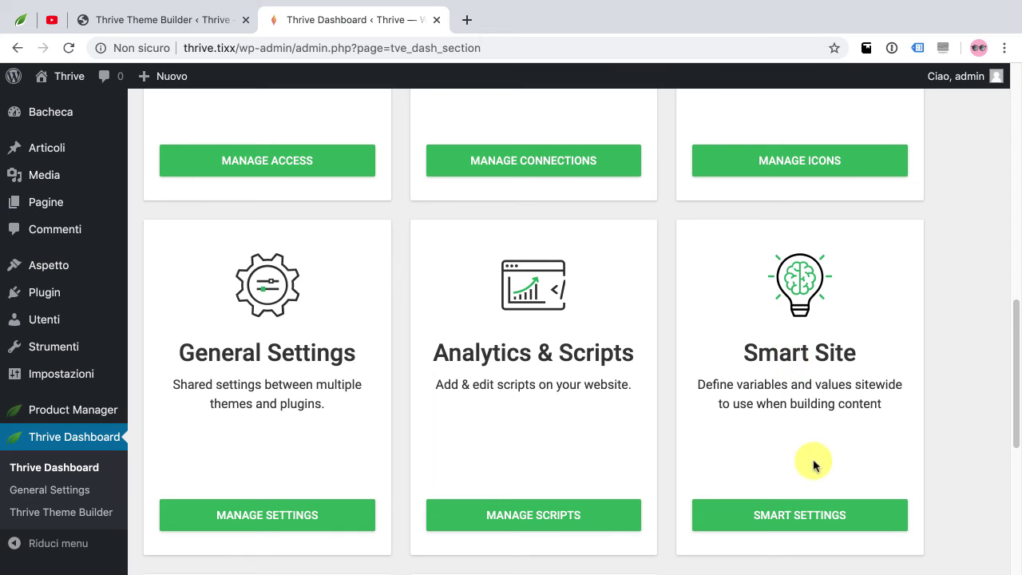
pyautogui.click(822, 519)
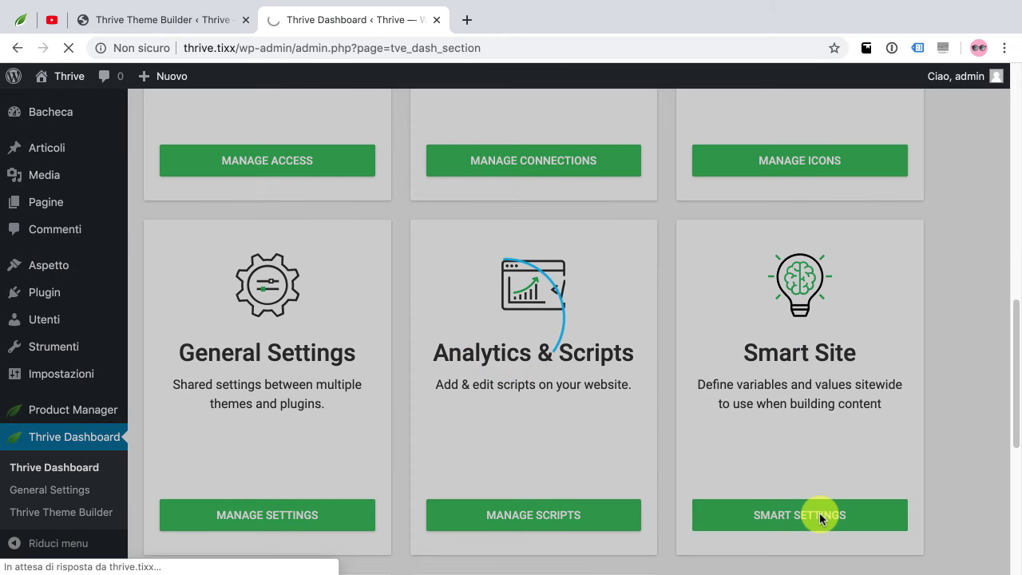
pyautogui.scroll(-3, 714, 399)
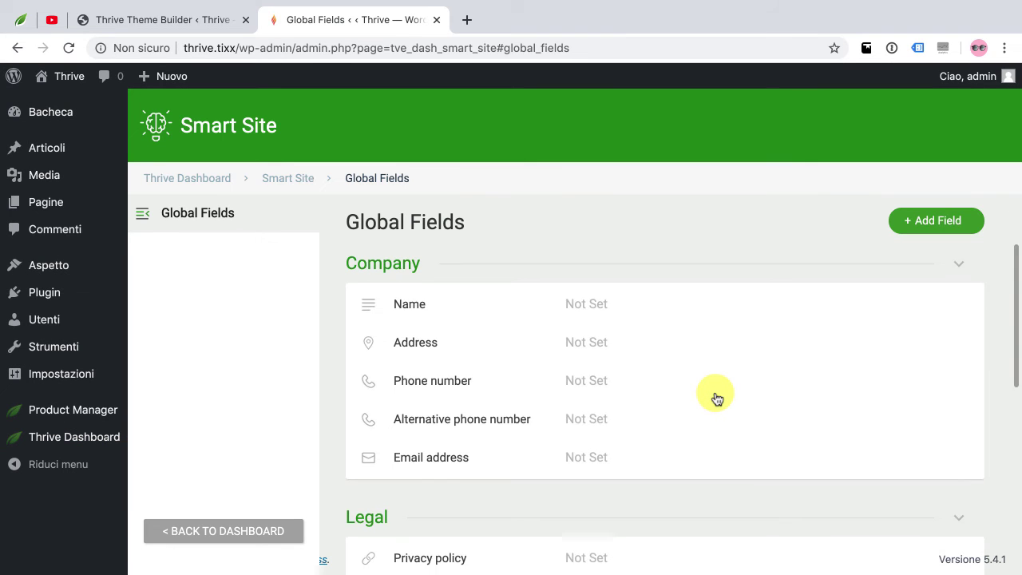
pyautogui.scroll(2, 715, 398)
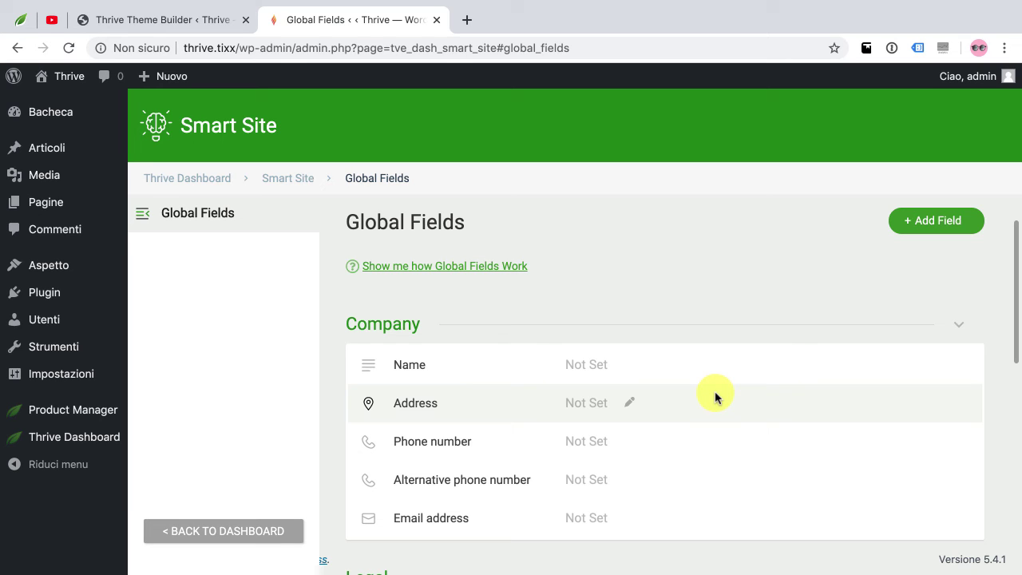
# Enter and save the company name, phone number and email address fields
pyautogui.click(630, 365)
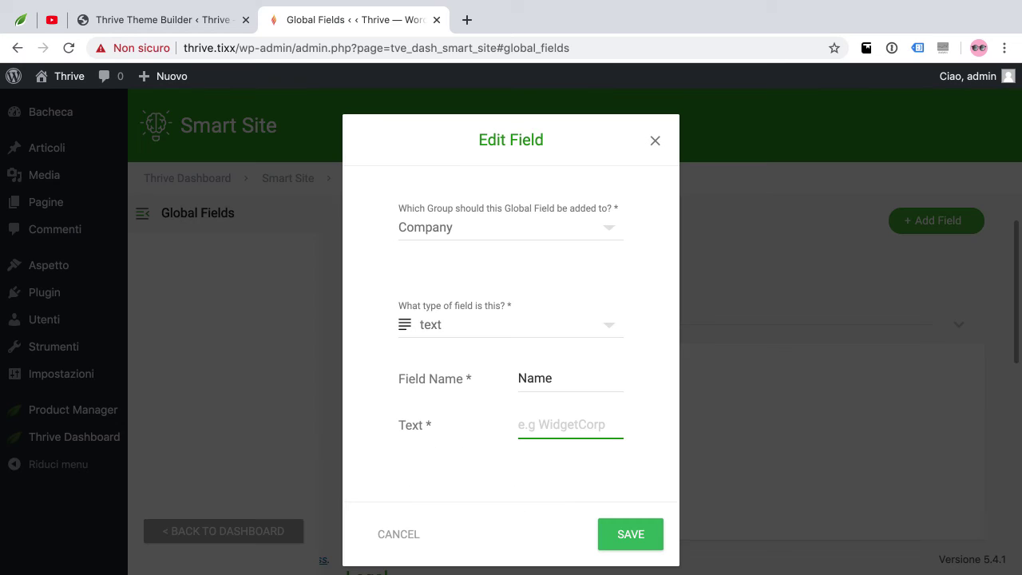
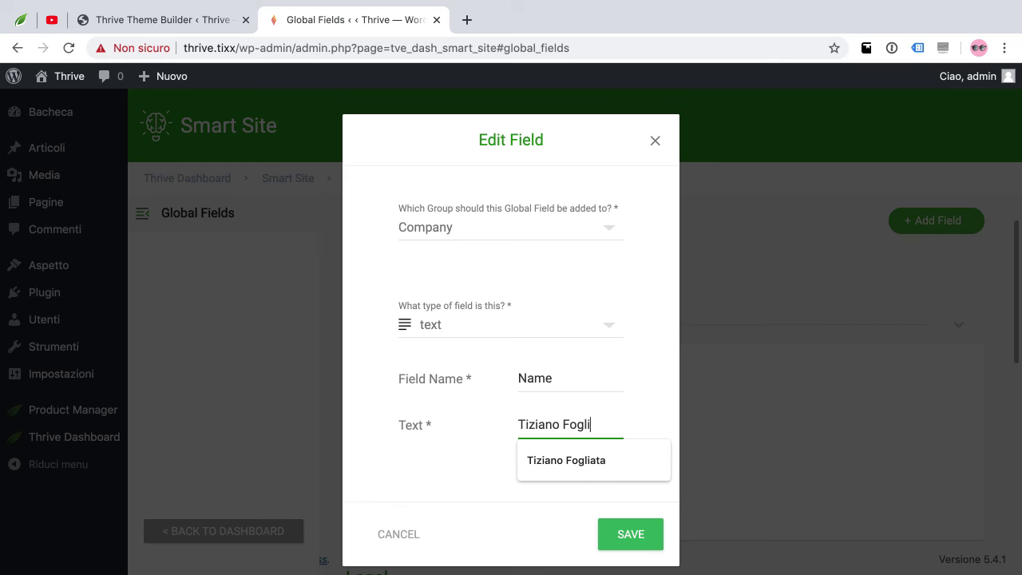
pyautogui.click(630, 535)
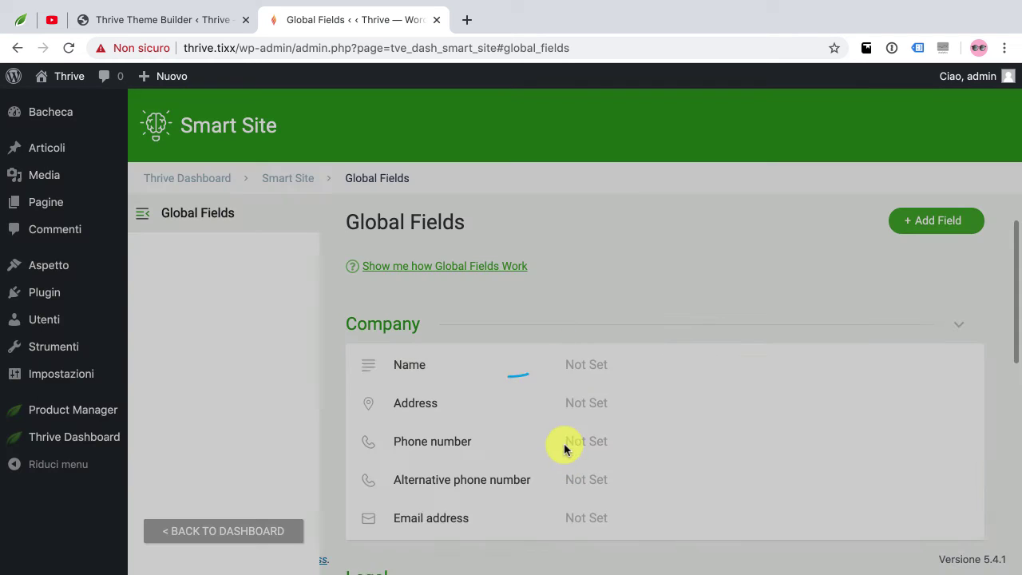
pyautogui.click(630, 451)
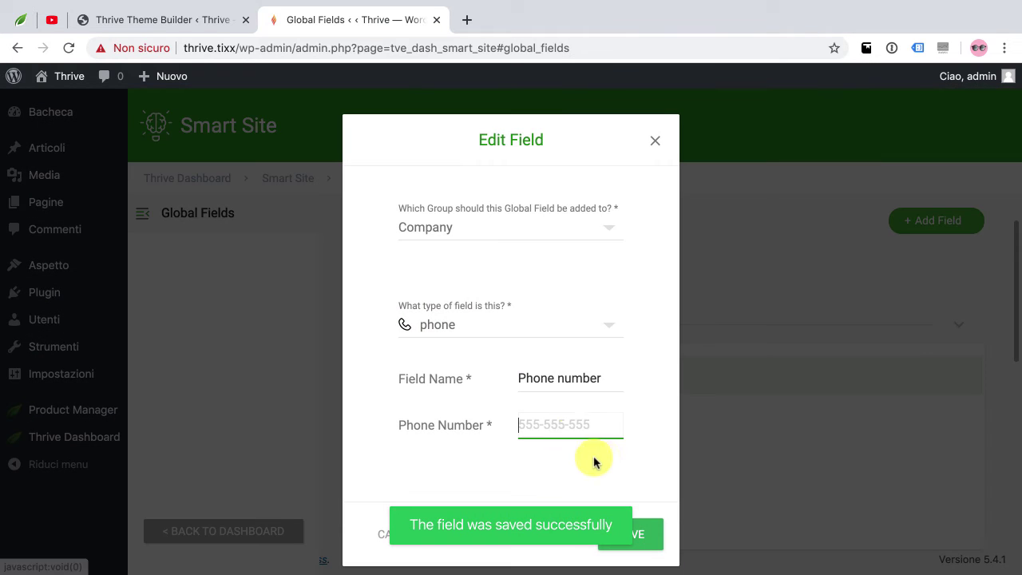
pyautogui.click(631, 531)
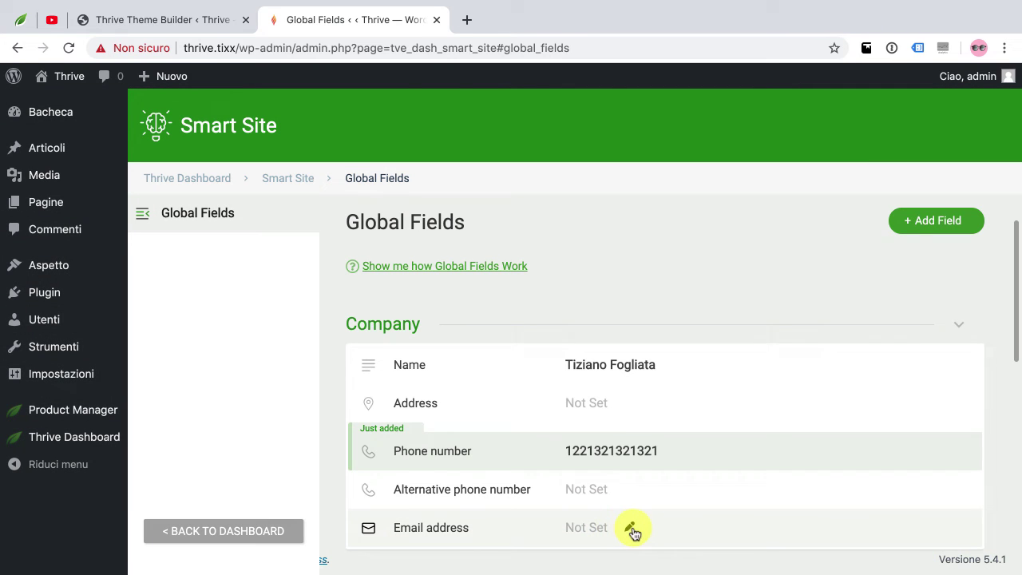
pyautogui.click(632, 528)
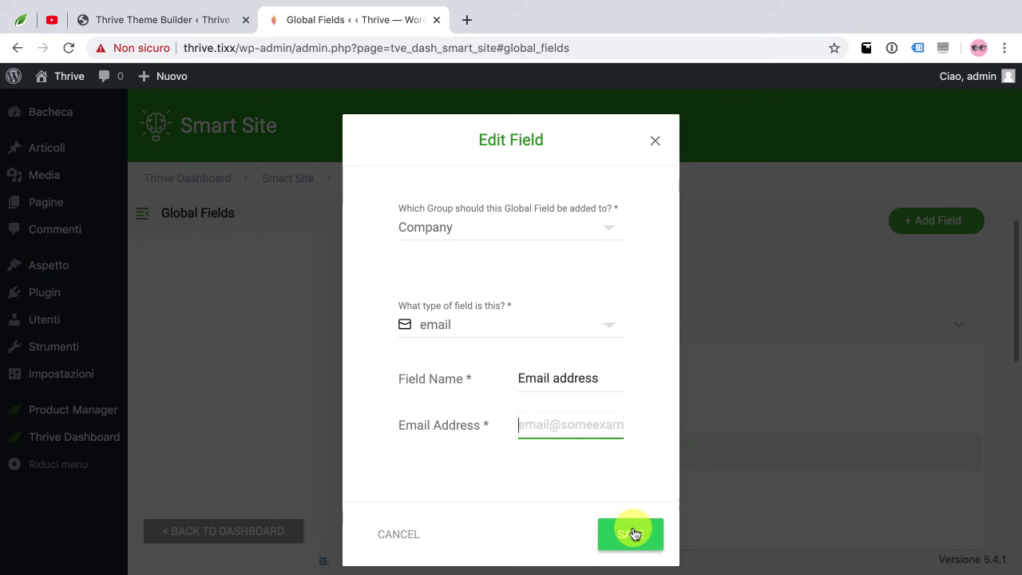
pyautogui.click(547, 434)
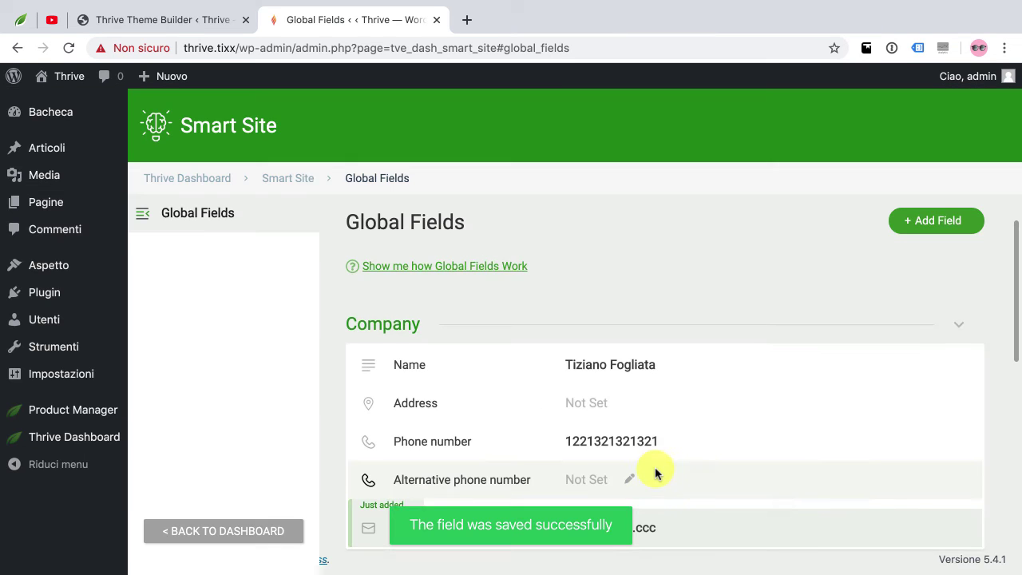
# Link the Privacy policy global field to the site's privacy page URL and save it
pyautogui.scroll(-2, 655, 473)
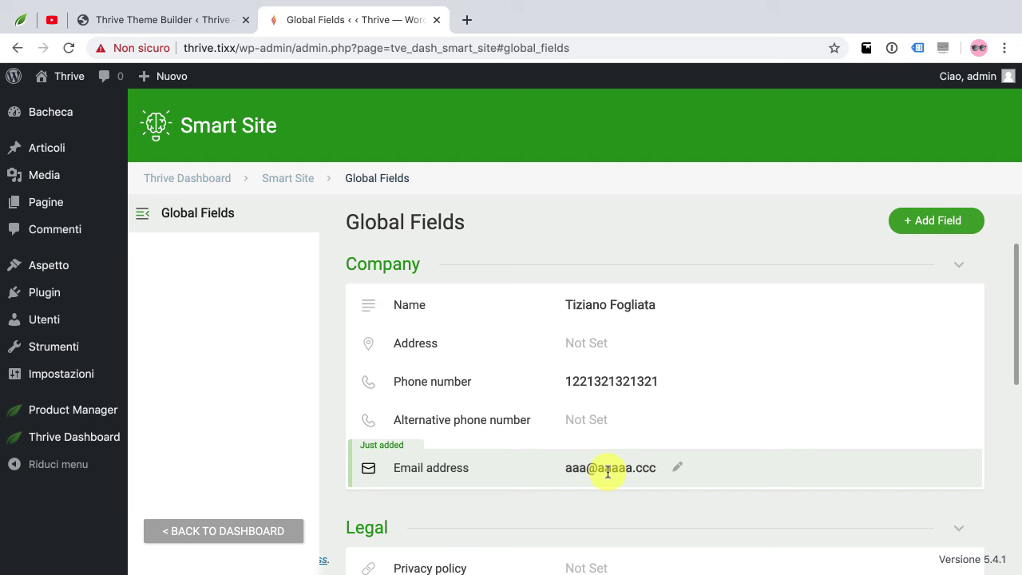
pyautogui.scroll(-5, 427, 536)
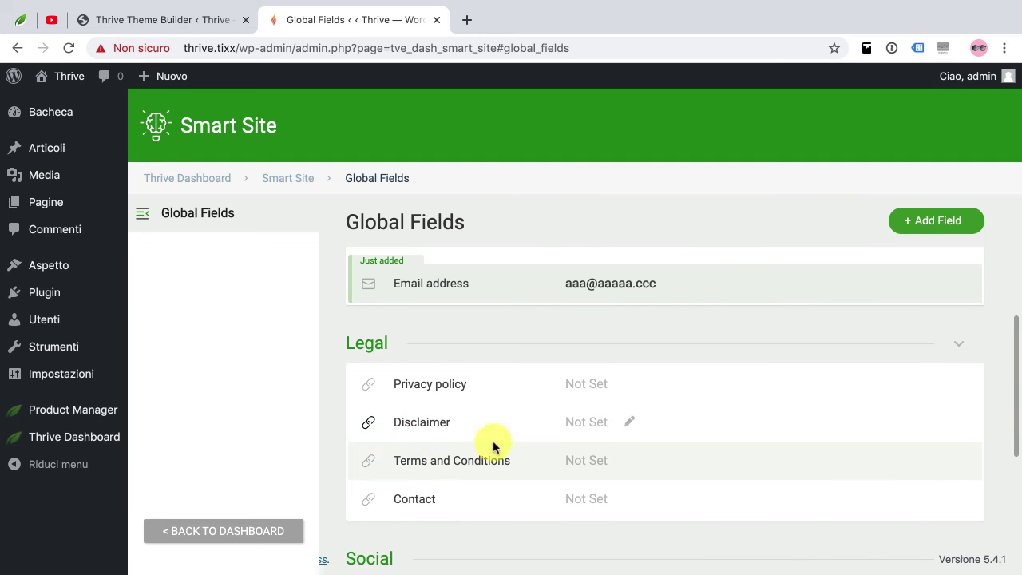
pyautogui.click(626, 386)
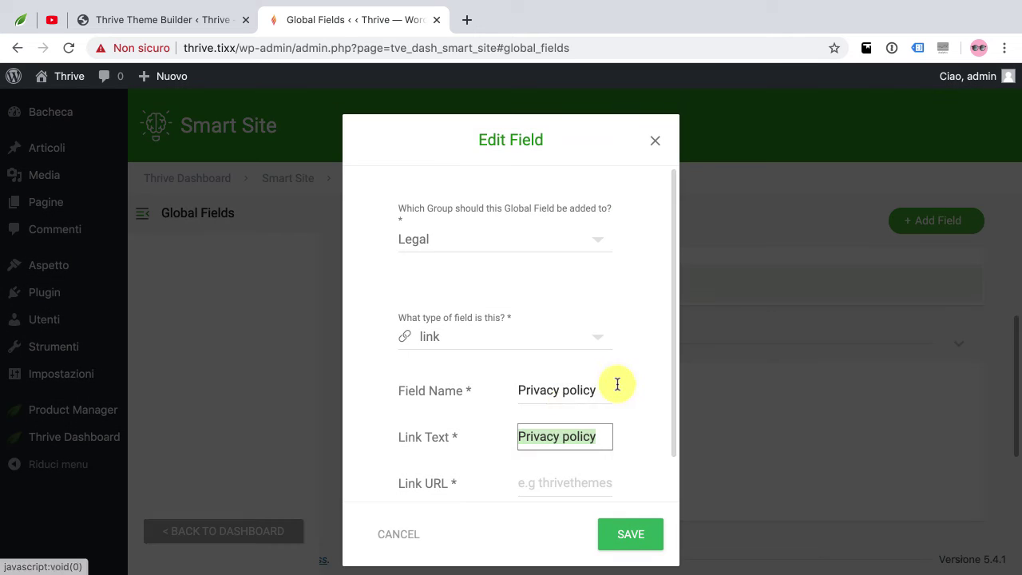
pyautogui.click(554, 480)
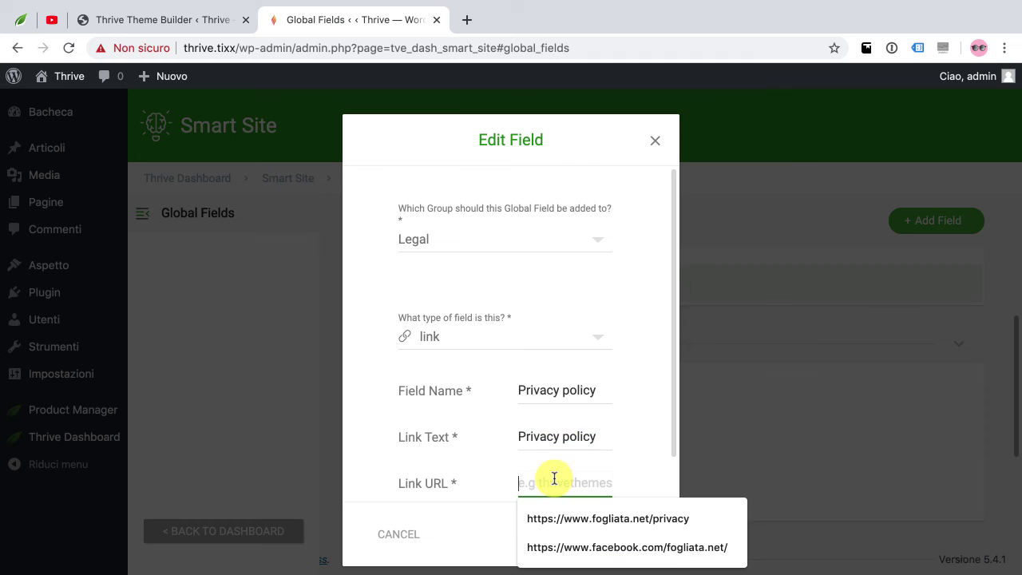
pyautogui.click(577, 518)
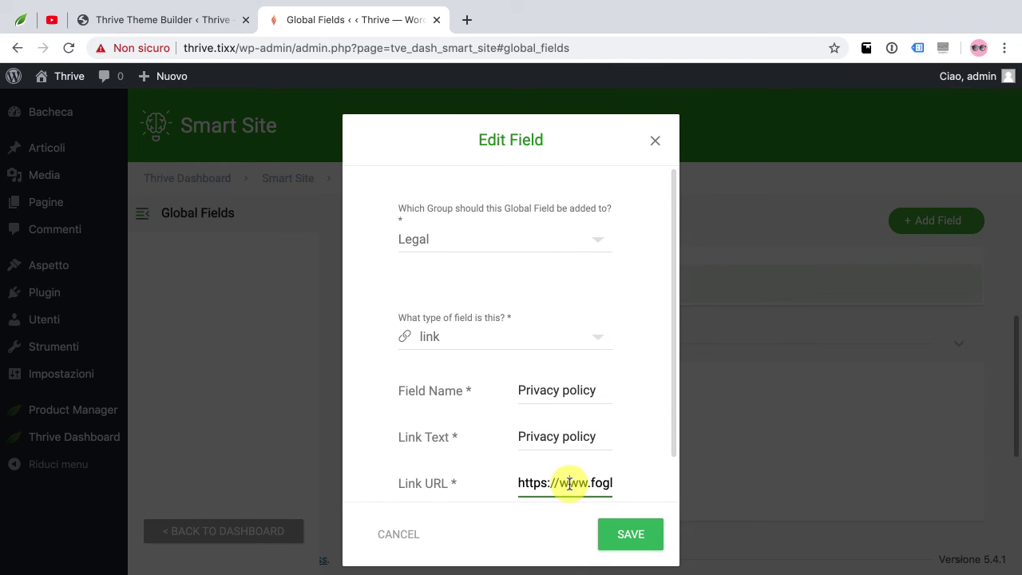
pyautogui.moveTo(564, 485); pyautogui.dragTo(634, 484)
pyautogui.click(631, 532)
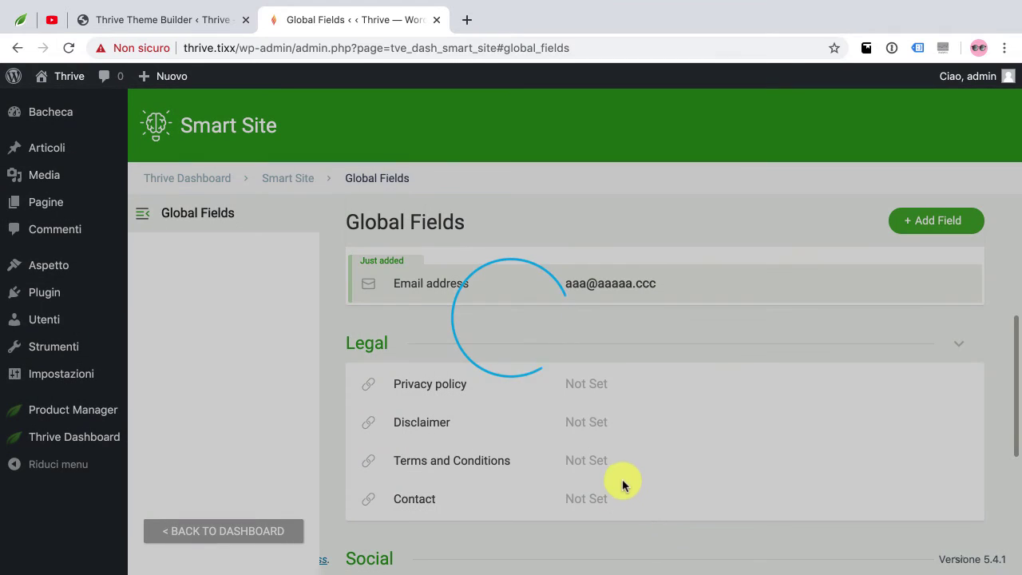
# Set the Facebook Page global field to the Facebook page URL with link text 'Facebook' and save
pyautogui.scroll(-3, 636, 460)
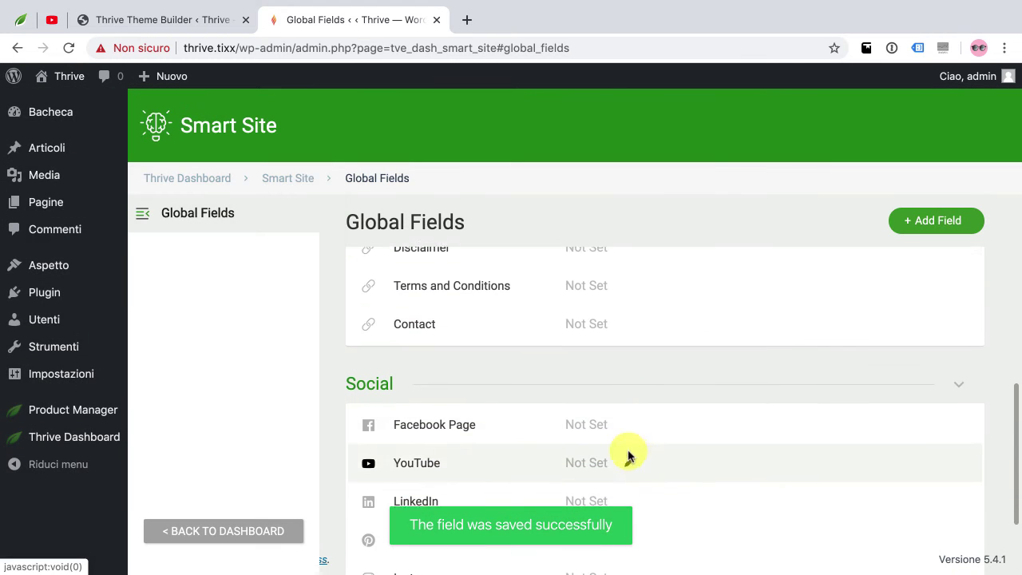
pyautogui.click(630, 424)
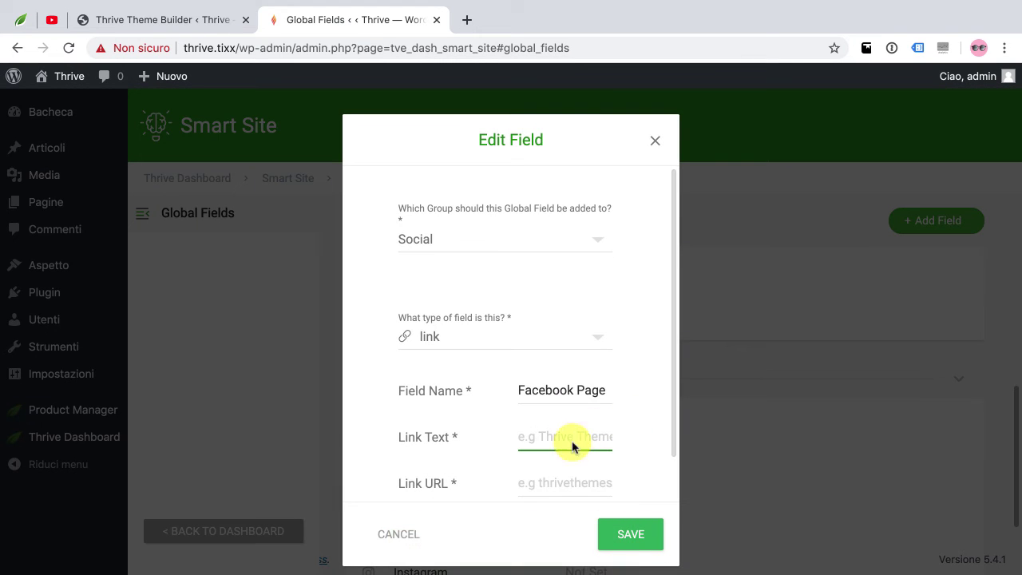
pyautogui.click(570, 483)
pyautogui.click(588, 543)
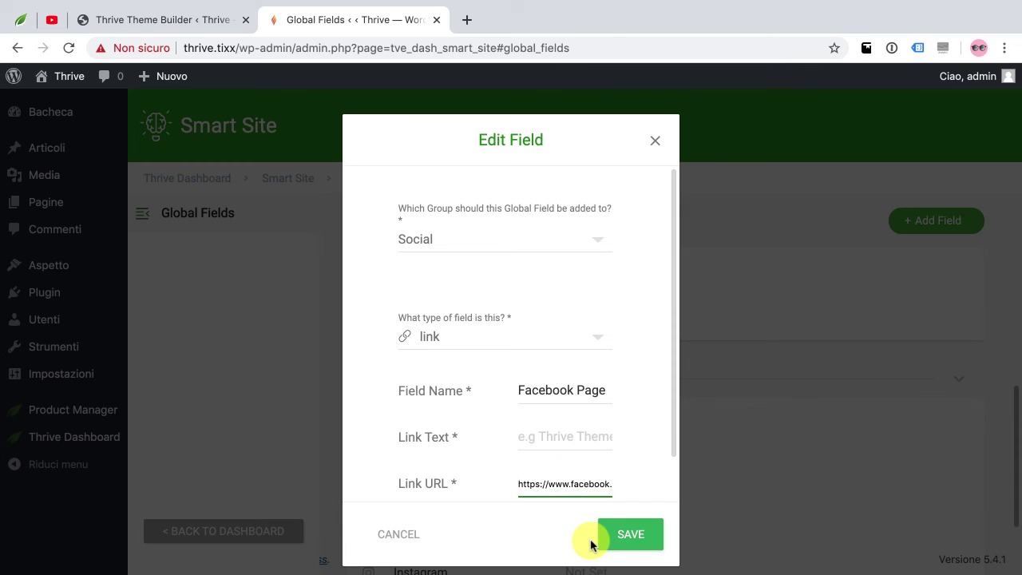
pyautogui.click(565, 434)
pyautogui.write('Facebook')
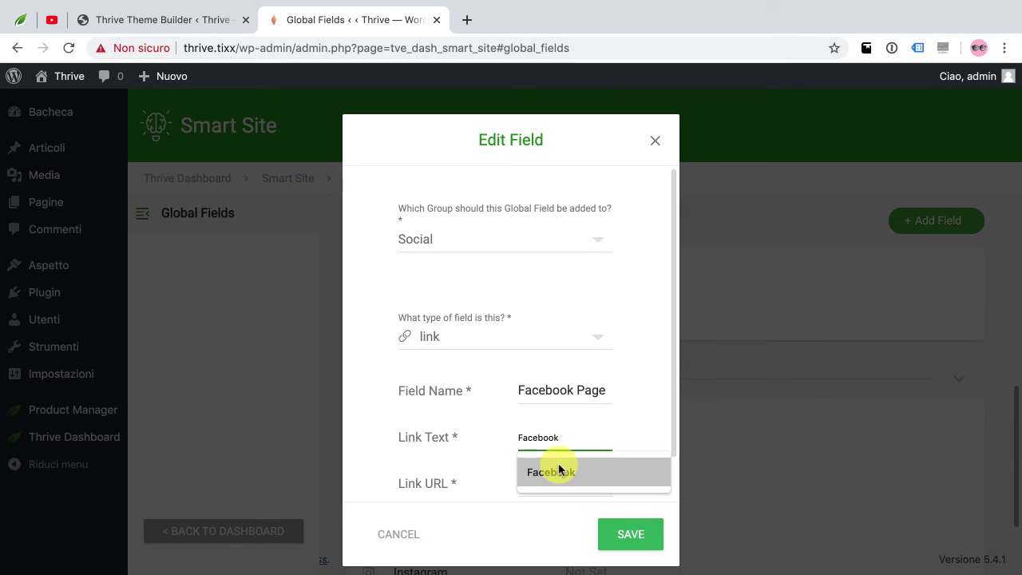
pyautogui.click(555, 471)
pyautogui.click(609, 531)
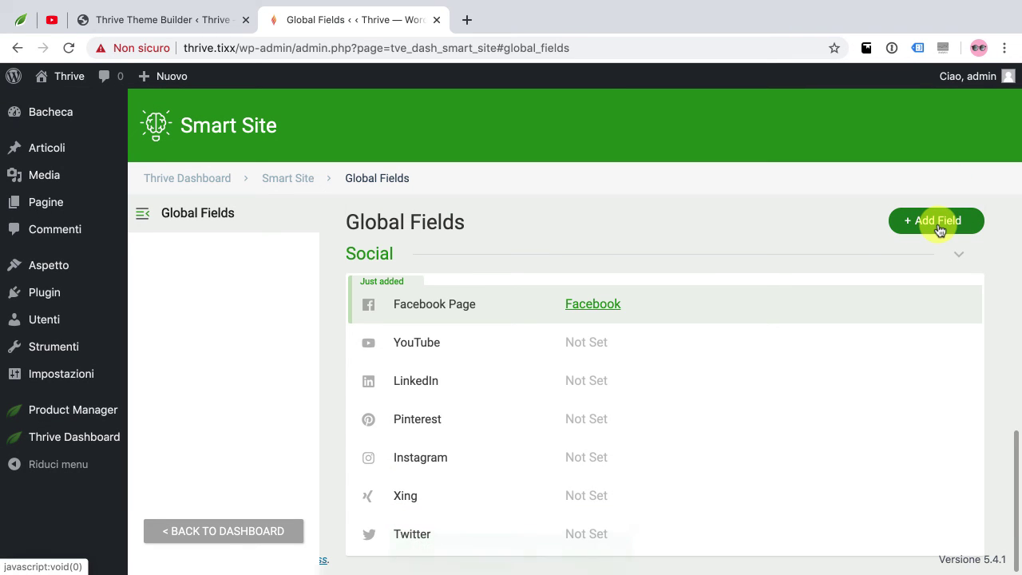
pyautogui.scroll(5, 783, 326)
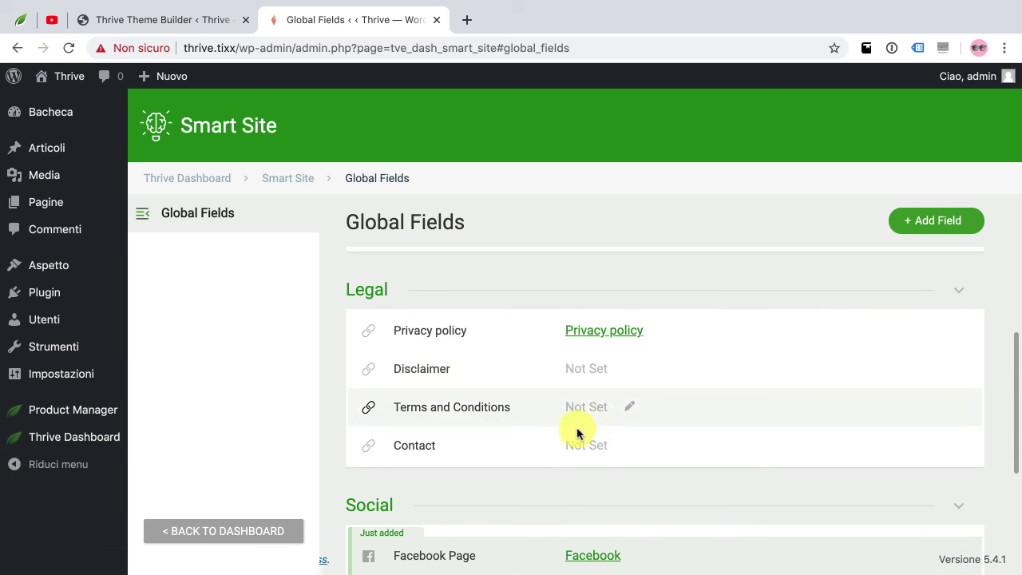
# Return to the Thrive Dashboard overview and visit the live site's front end
pyautogui.click(266, 540)
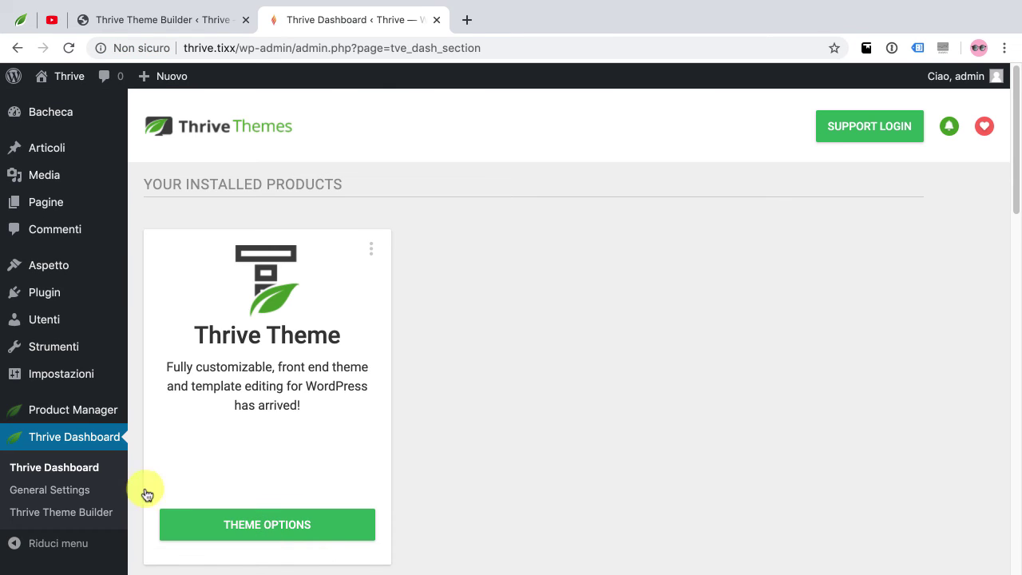
pyautogui.scroll(-1, 136, 359)
pyautogui.moveTo(75, 84)
pyautogui.click(68, 103)
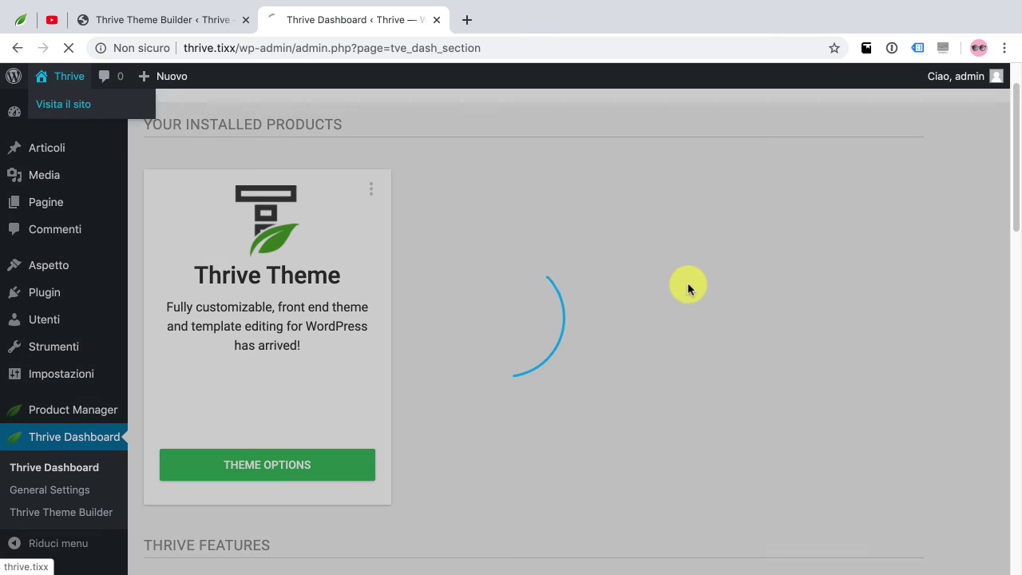
# Scroll to the bottom of the generated homepage in Thrive Architect and select its footer
pyautogui.scroll(-20, 646, 319)
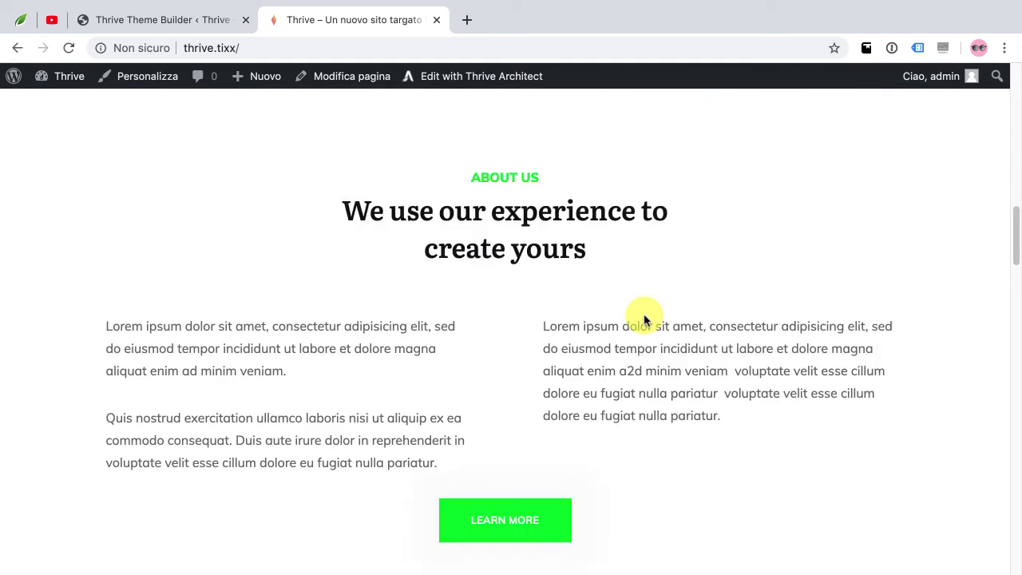
pyautogui.scroll(-1, 645, 318)
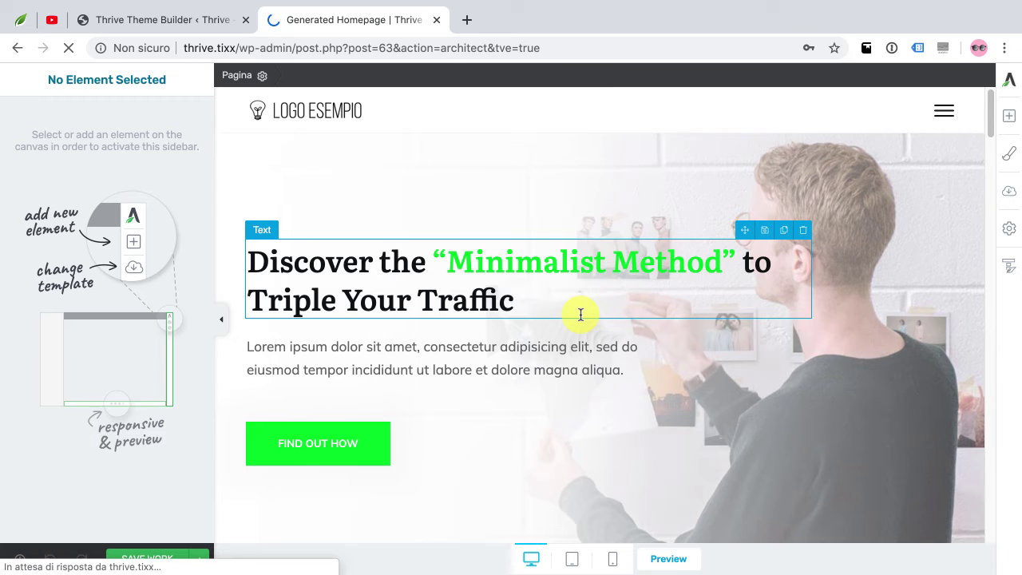
pyautogui.scroll(-20, 581, 313)
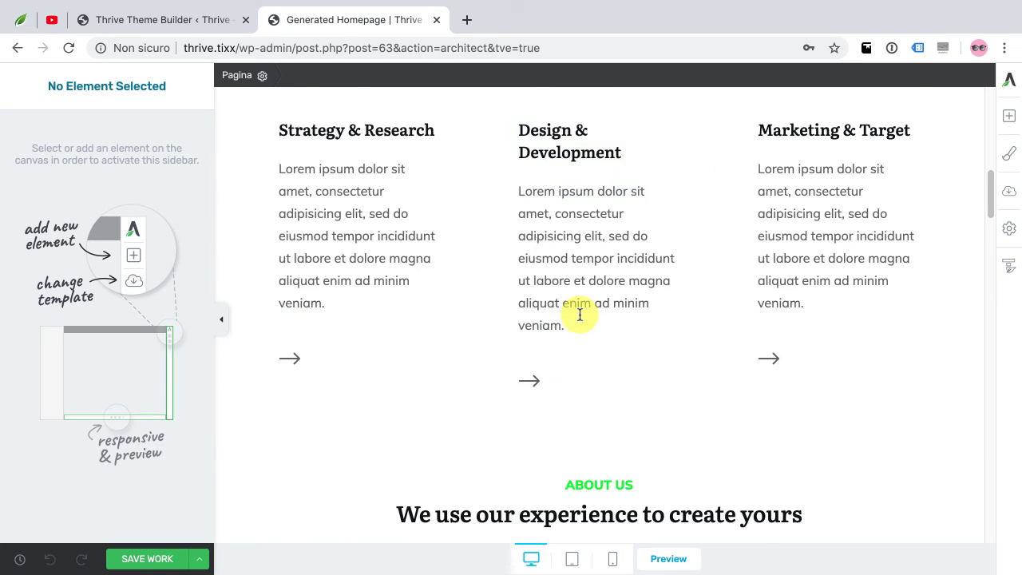
pyautogui.scroll(-15, 614, 346)
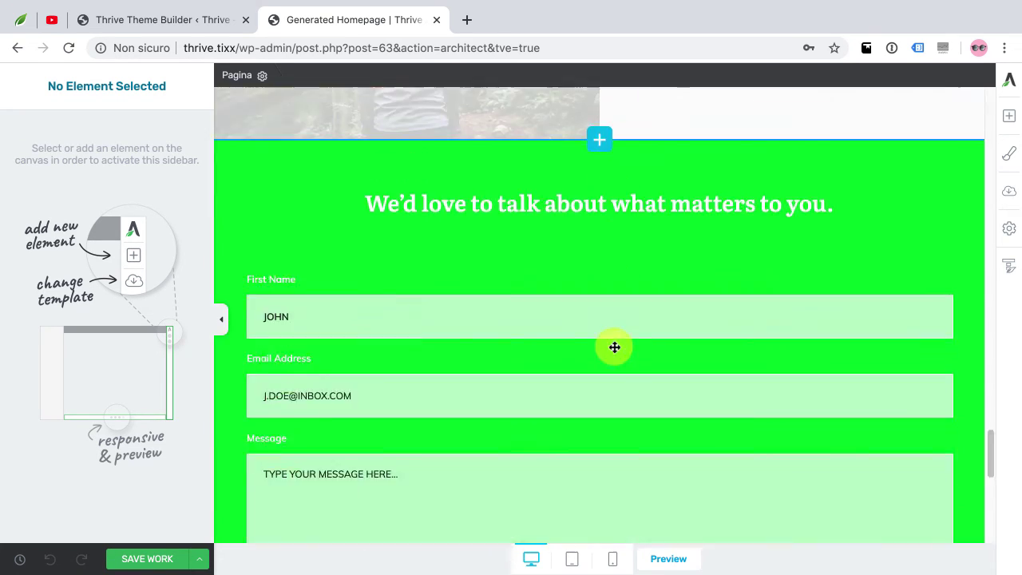
pyautogui.click(685, 480)
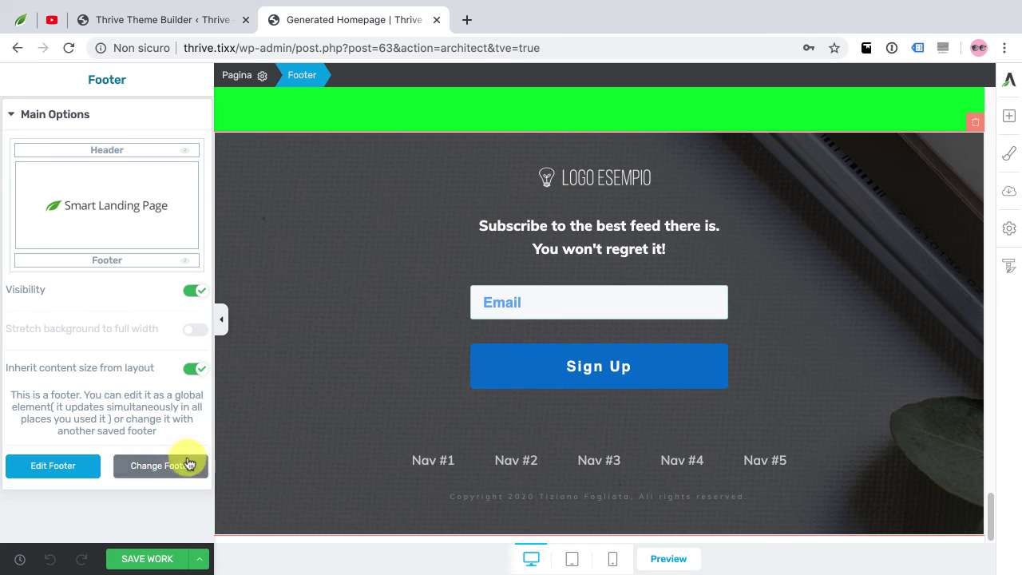
# Edit the global footer and add 'Privacy Policy -' after the copyright holder
pyautogui.click(53, 471)
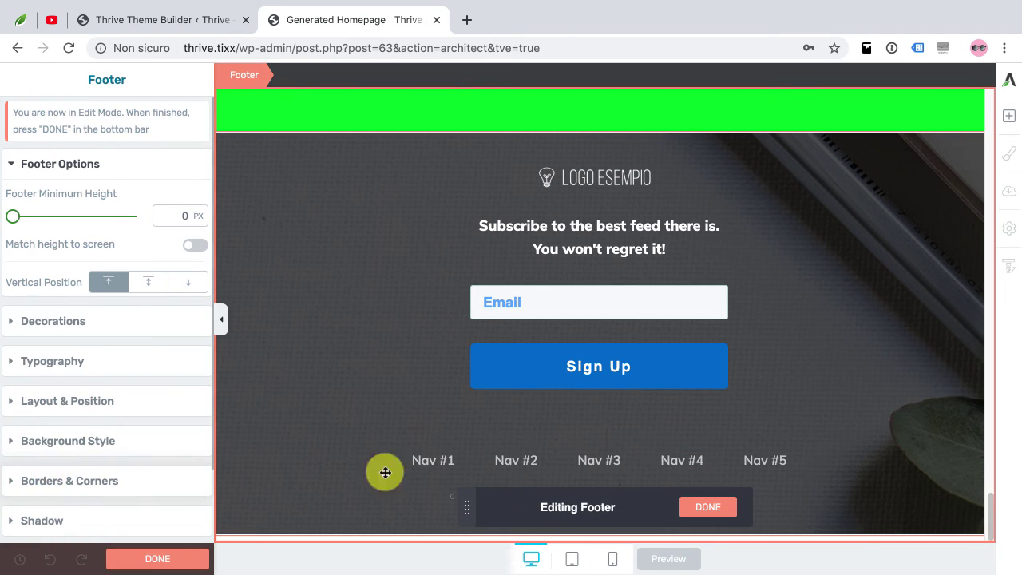
pyautogui.moveTo(465, 506); pyautogui.dragTo(413, 423)
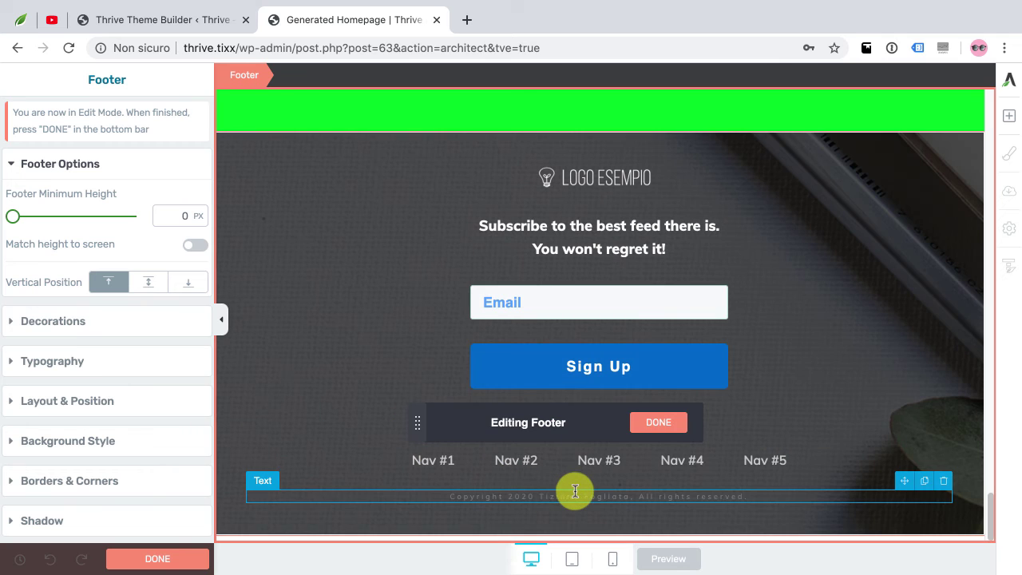
pyautogui.click(604, 495)
pyautogui.click(635, 496)
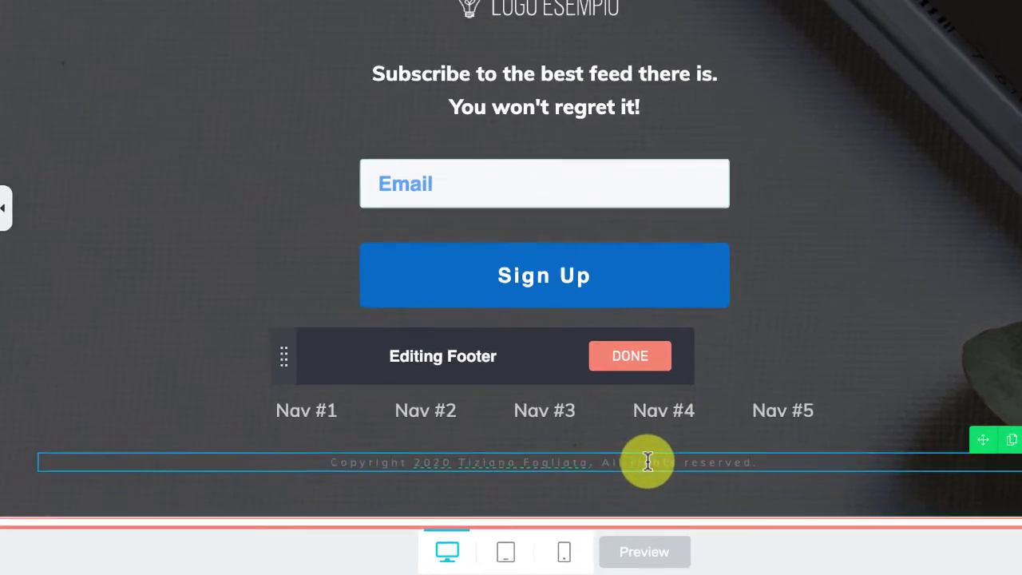
pyautogui.write('Privacy Pol')
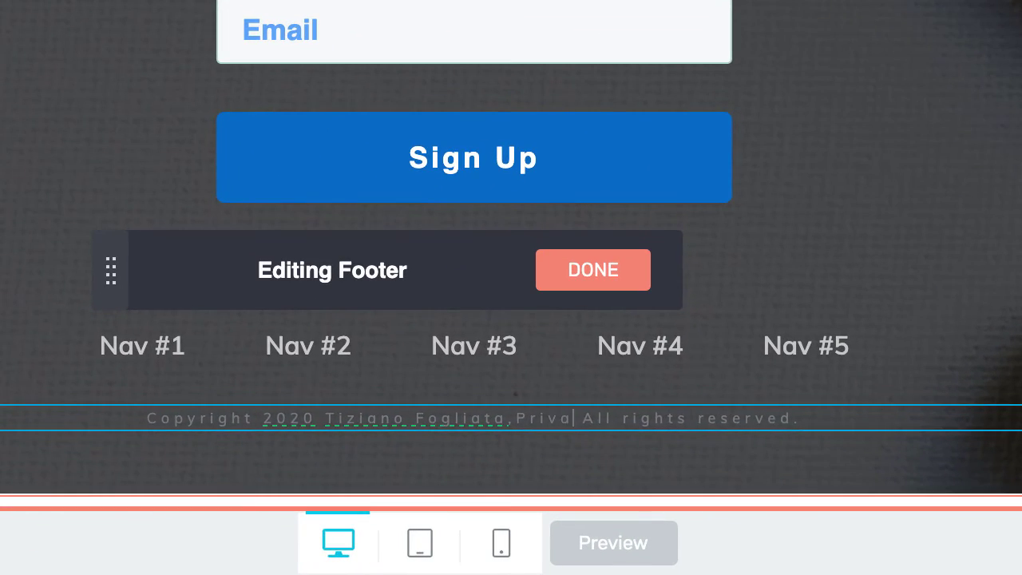
pyautogui.write('icy')
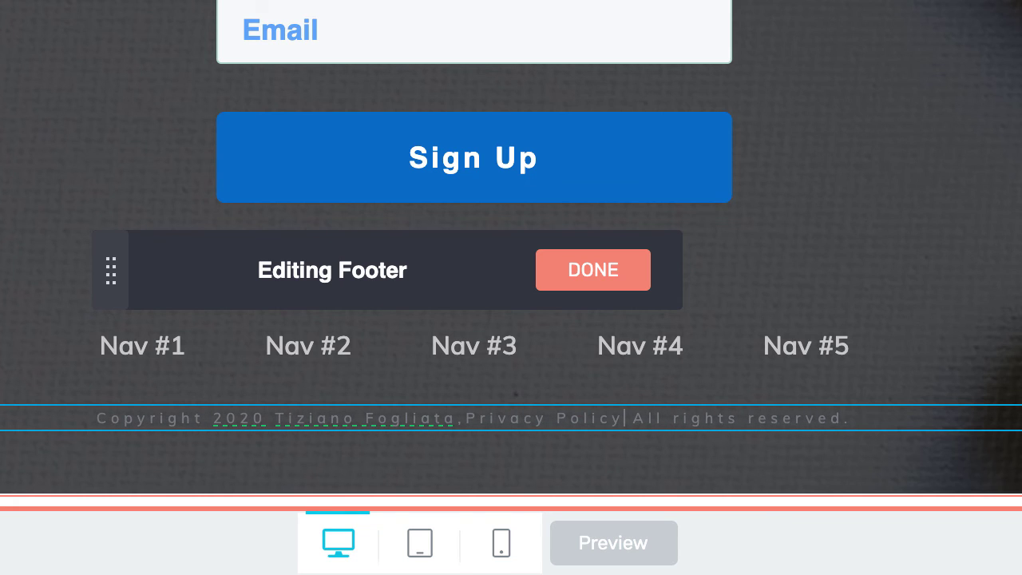
pyautogui.write(' -')
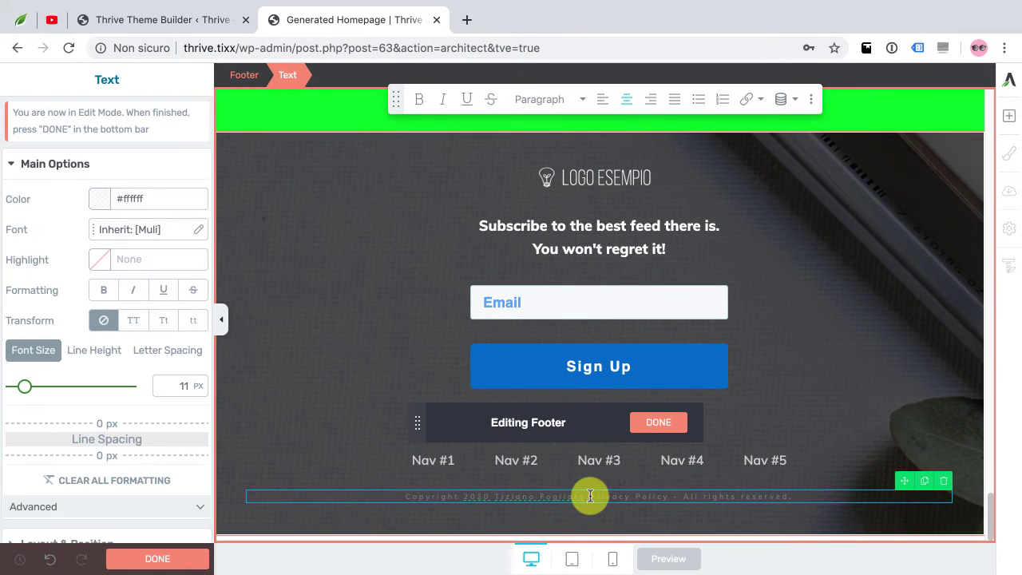
# Link the words 'Privacy Policy' dynamically to the Privacy policy global field
pyautogui.moveTo(591, 496); pyautogui.dragTo(664, 500)
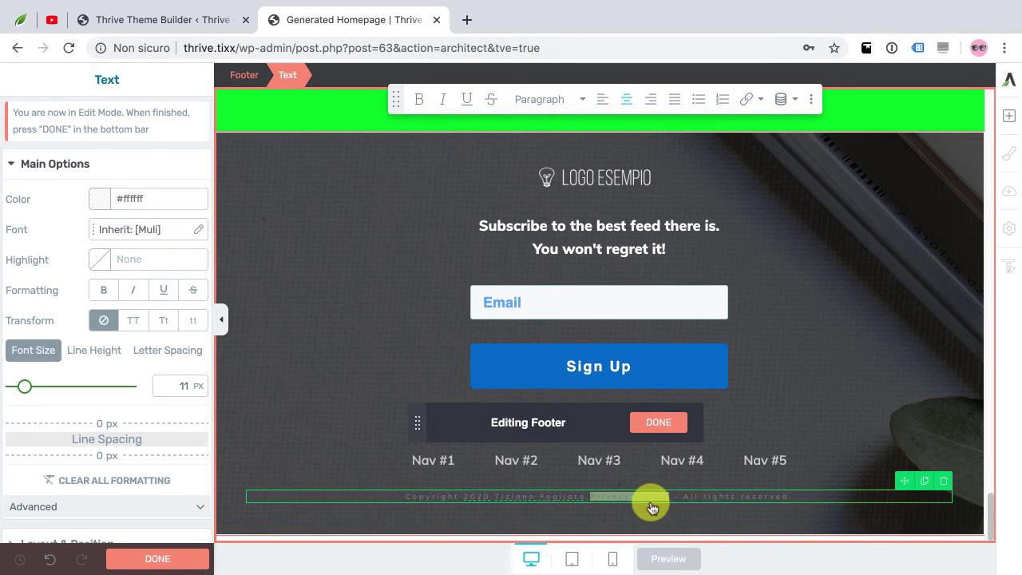
pyautogui.click(749, 100)
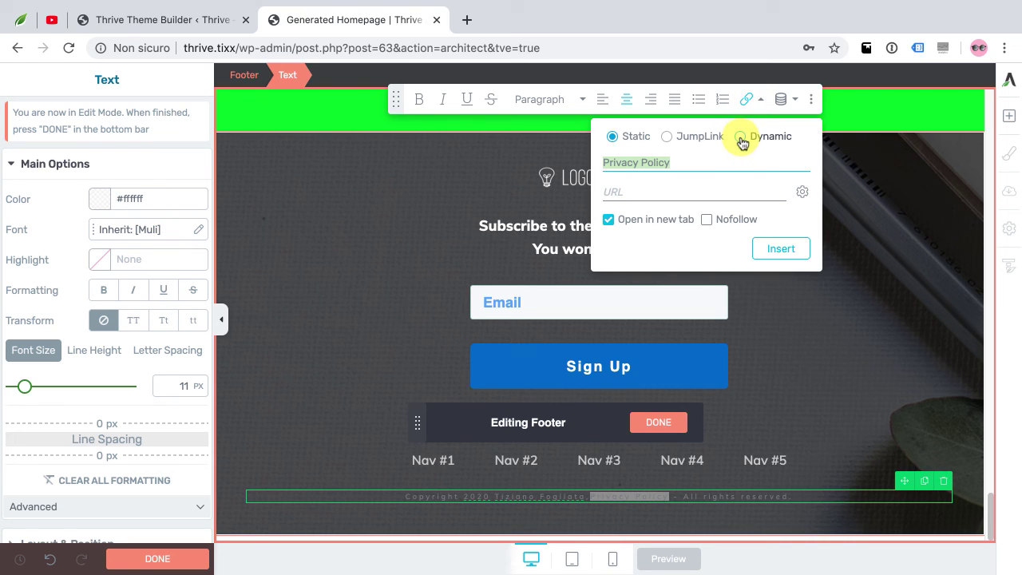
pyautogui.click(742, 139)
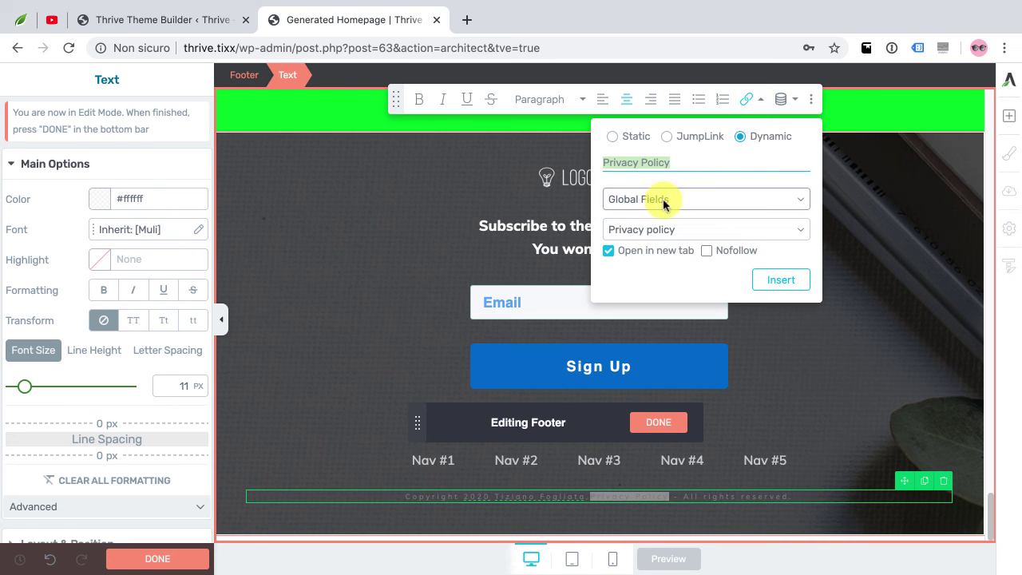
pyautogui.click(691, 231)
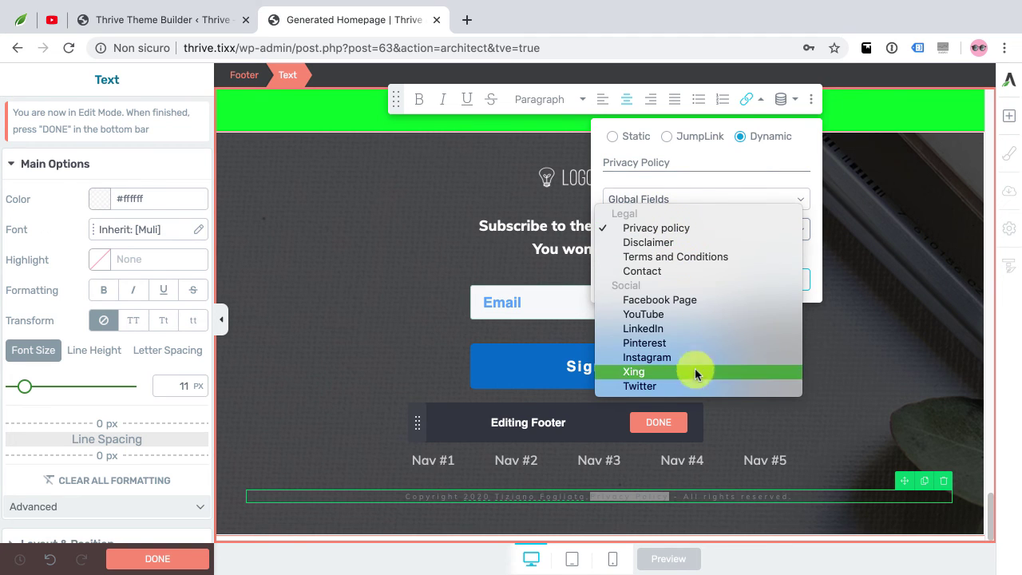
pyautogui.click(678, 227)
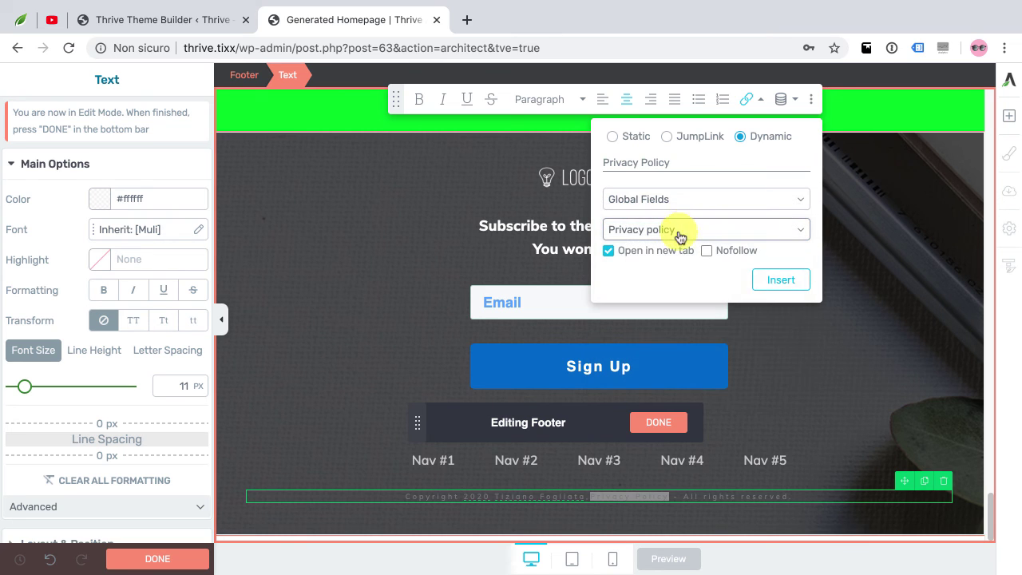
pyautogui.click(765, 281)
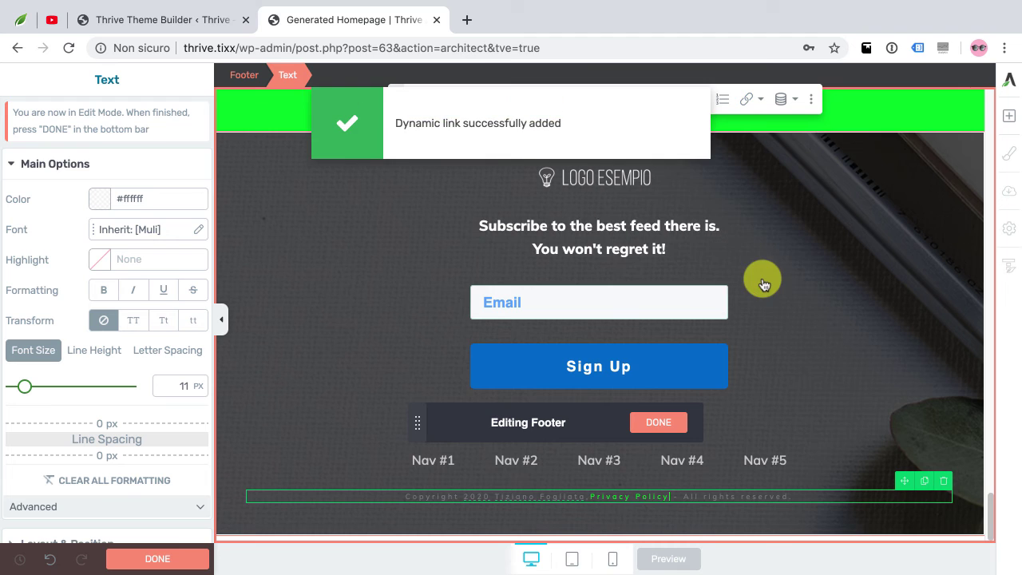
# Finish the footer, save the page changes, and preview the homepage
pyautogui.click(660, 423)
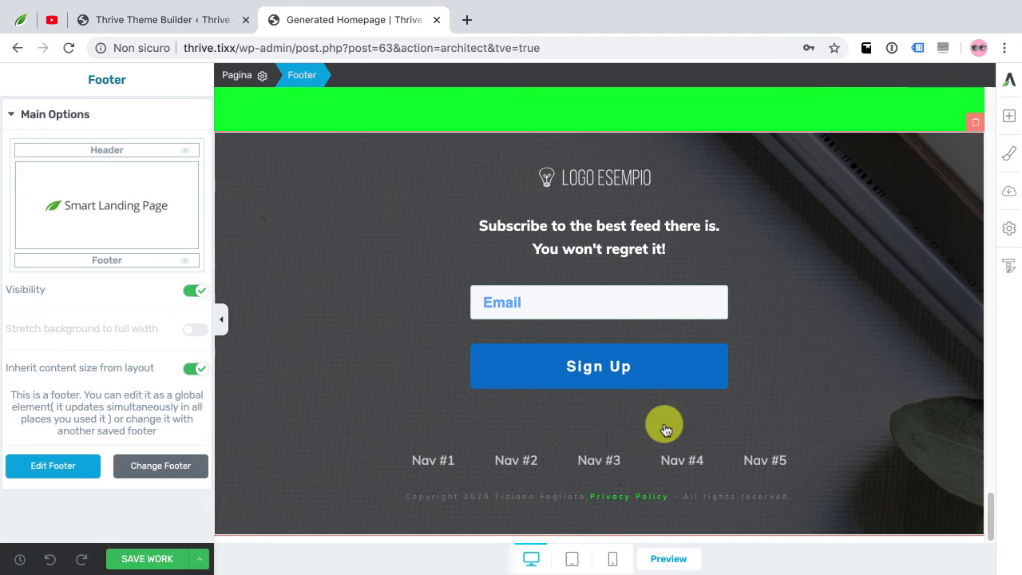
pyautogui.click(154, 561)
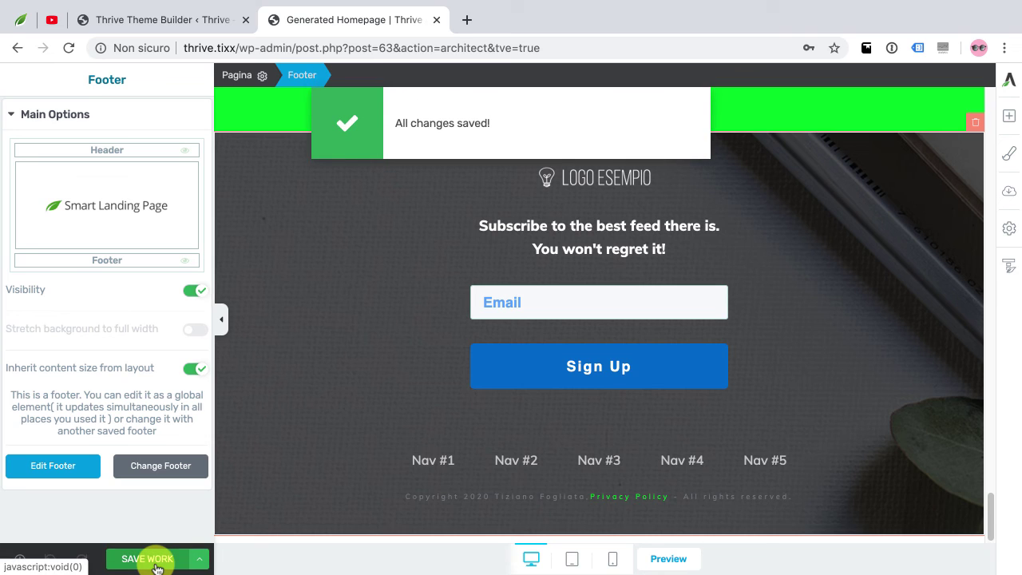
pyautogui.click(669, 559)
# Check the homepage footer link, then confirm it in the Audio mattis post's footer
pyautogui.scroll(-10, 646, 326)
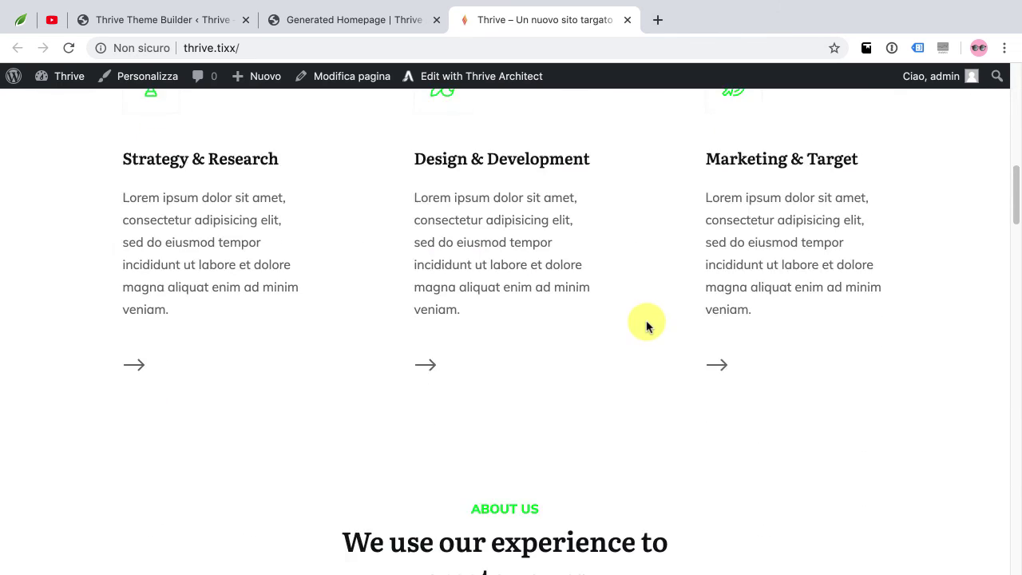
pyautogui.scroll(-20, 646, 323)
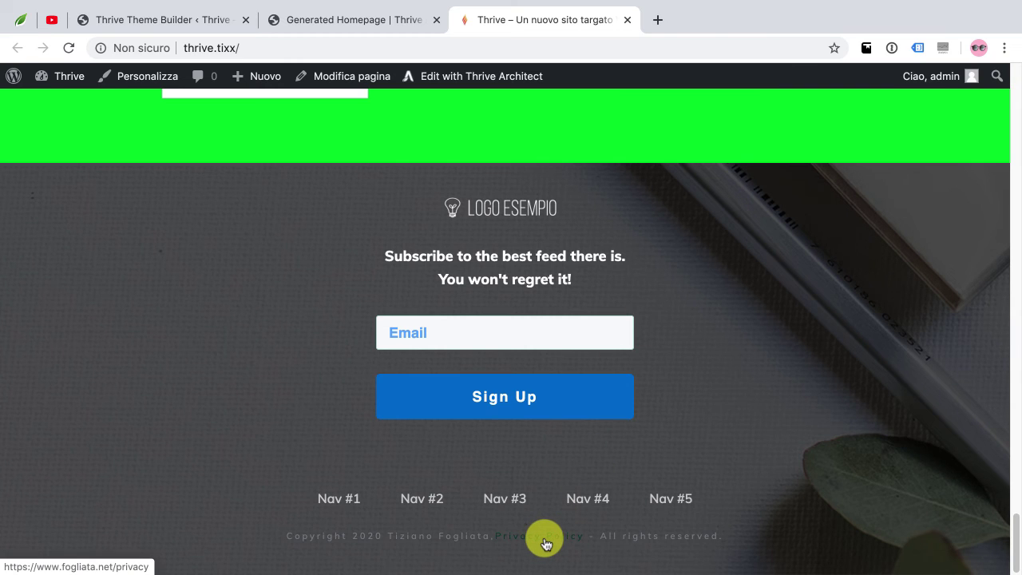
pyautogui.scroll(10, 551, 447)
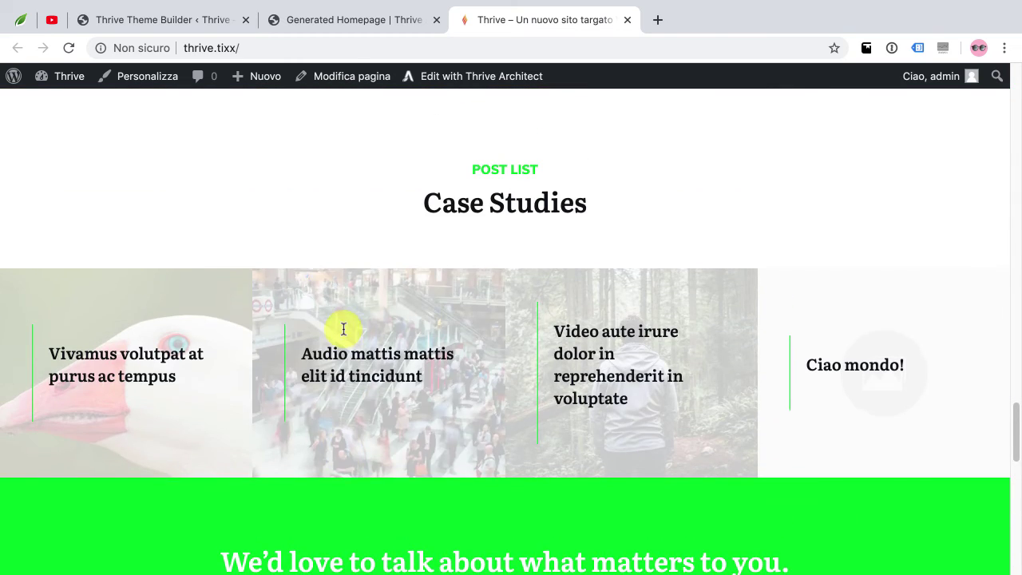
pyautogui.click(360, 341)
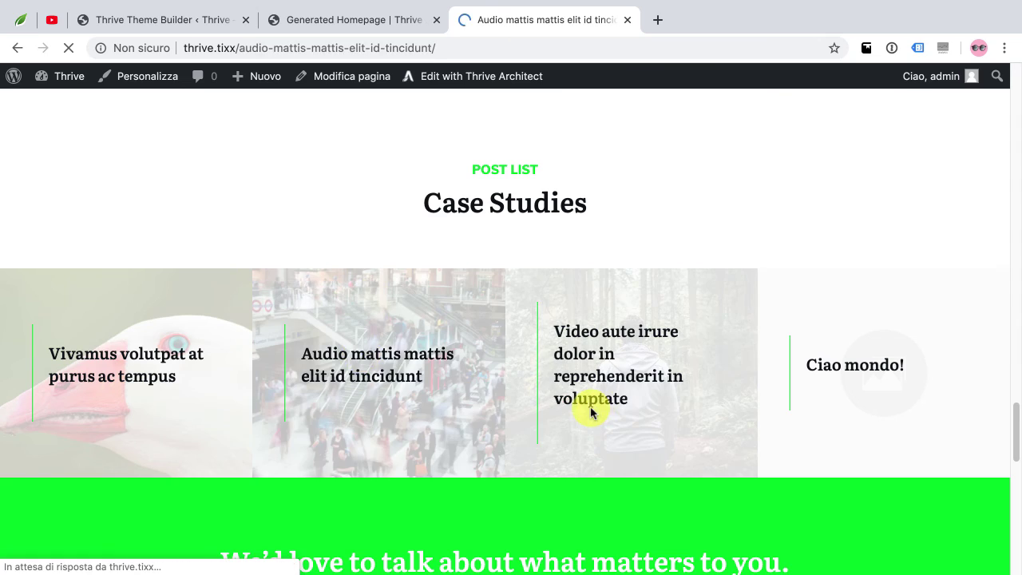
pyautogui.scroll(-15, 602, 404)
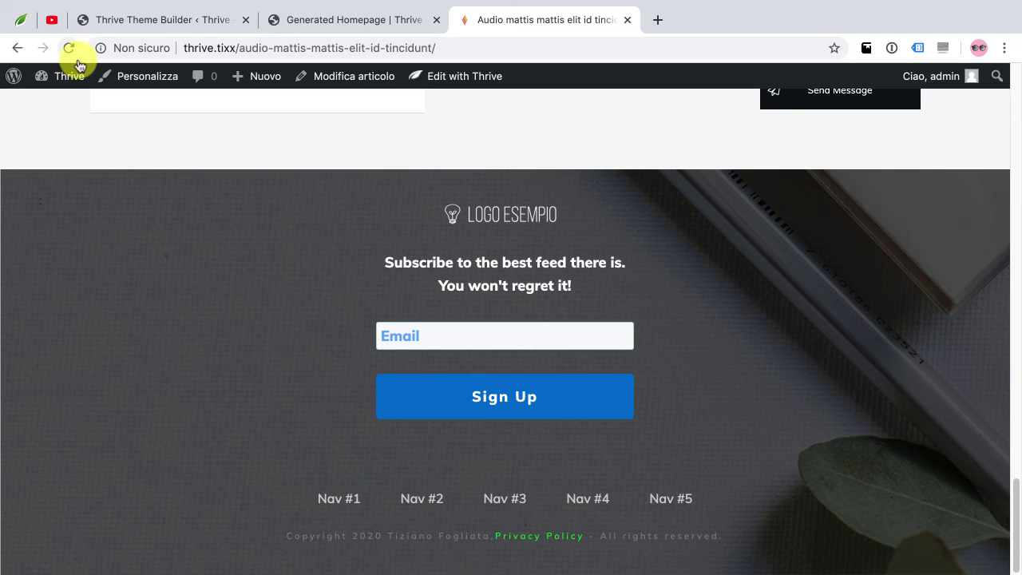
pyautogui.moveTo(70, 76)
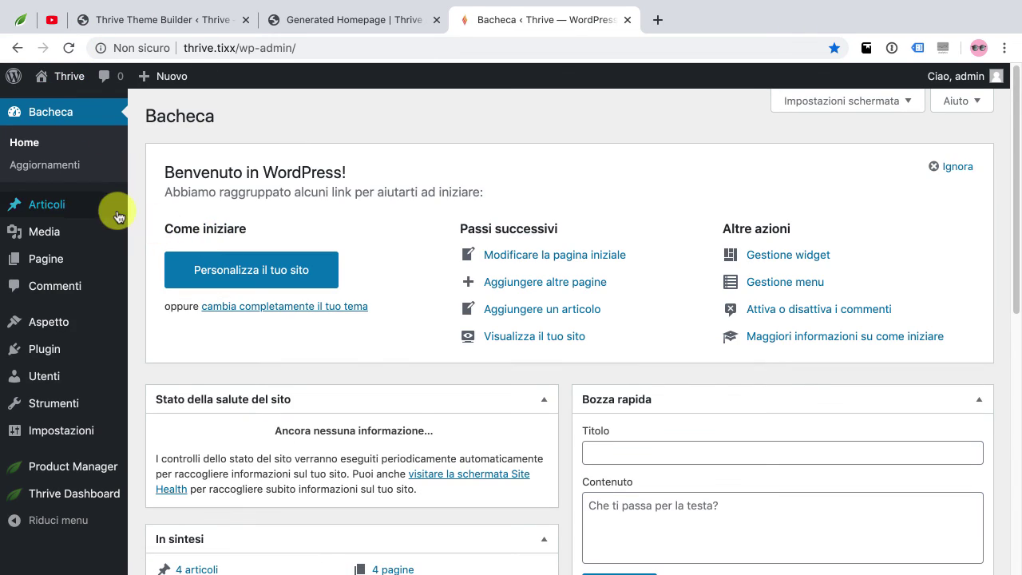
# Go to Articoli > Categorie and open the Senza categoria category for editing
pyautogui.moveTo(94, 213)
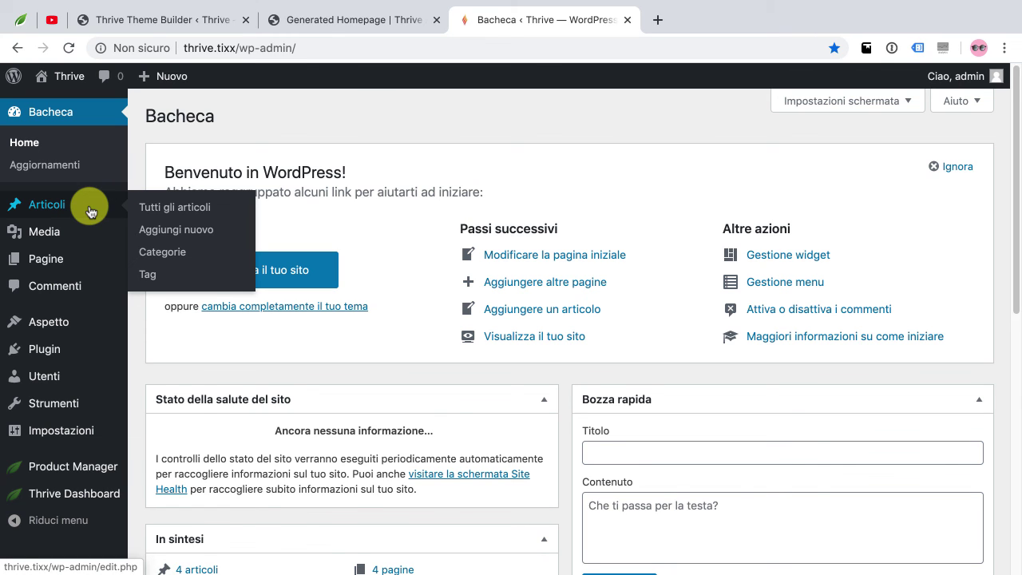
pyautogui.click(158, 254)
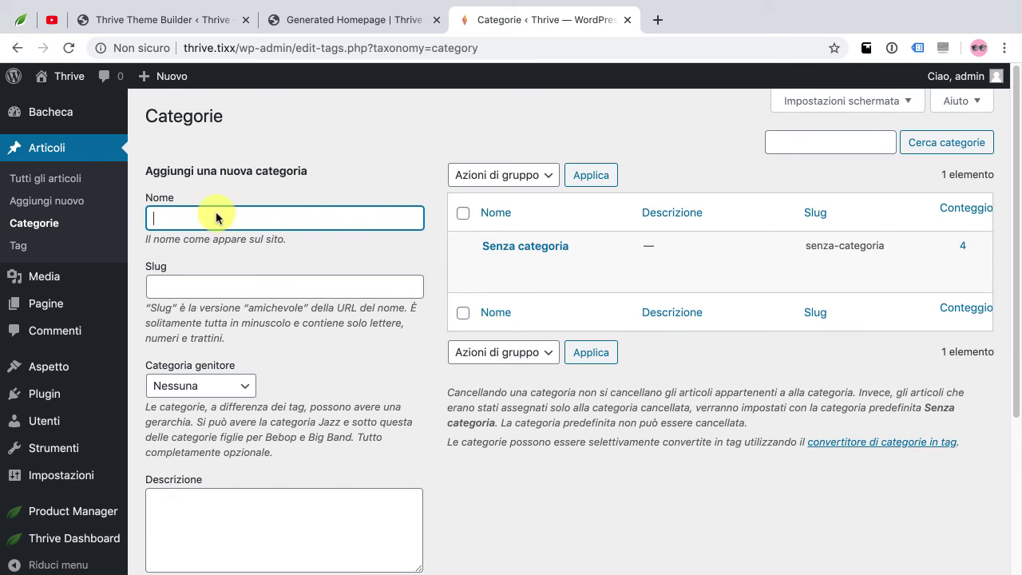
pyautogui.click(521, 246)
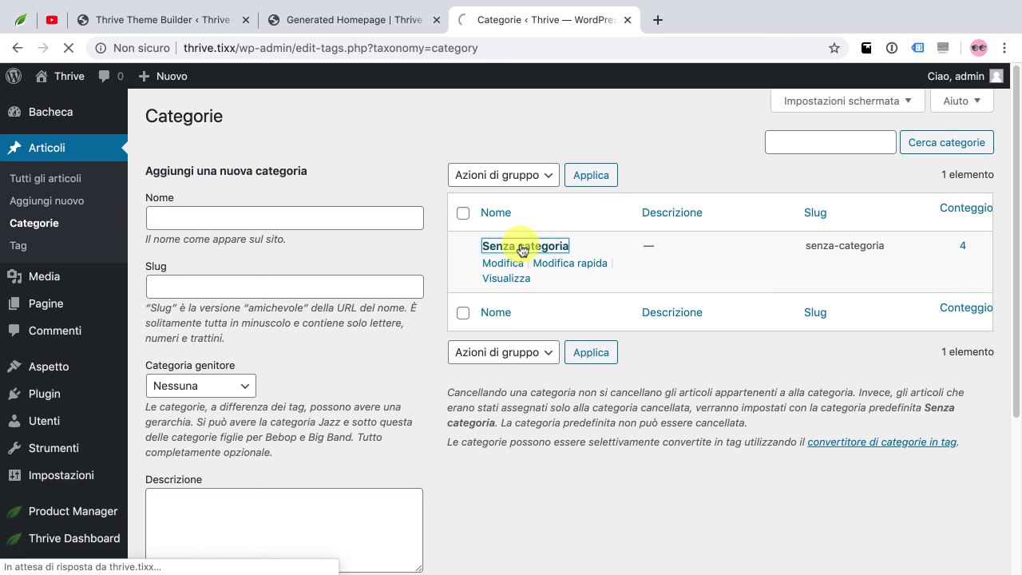
pyautogui.scroll(-3, 528, 273)
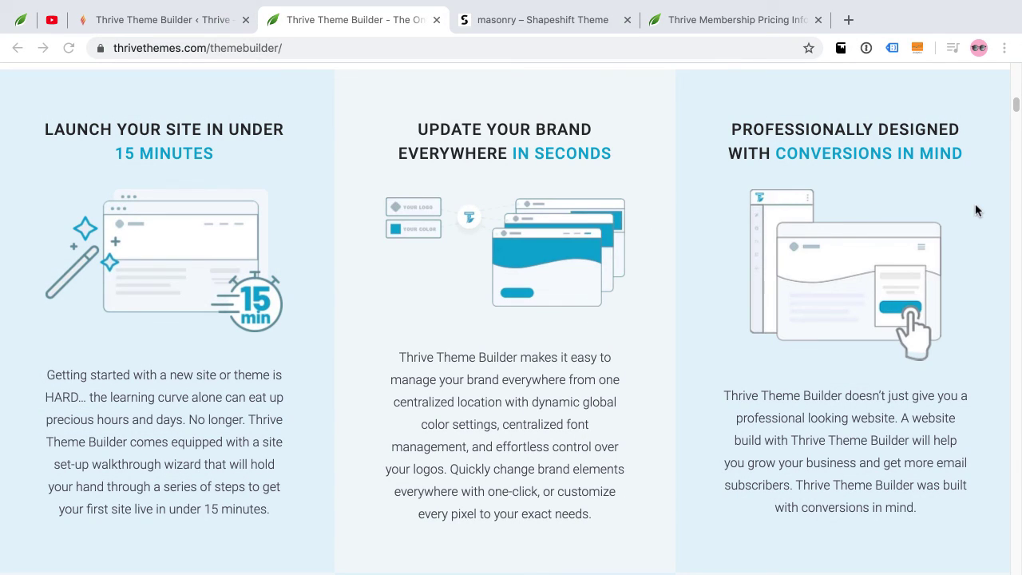
# Switch to the masonry – Shapeshift Theme demo and scroll through its blog page
pyautogui.scroll(-3, 995, 214)
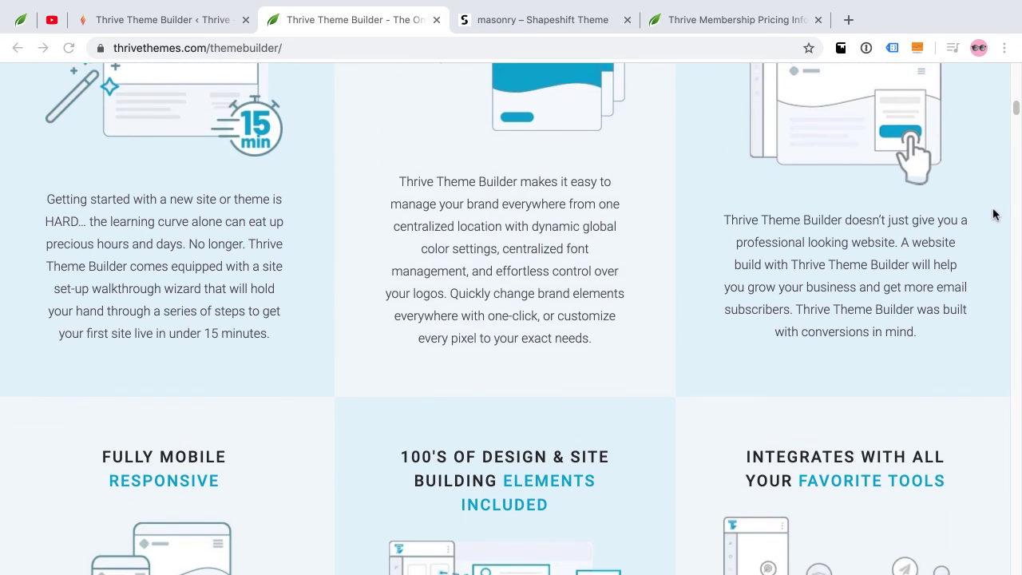
pyautogui.scroll(-3, 995, 214)
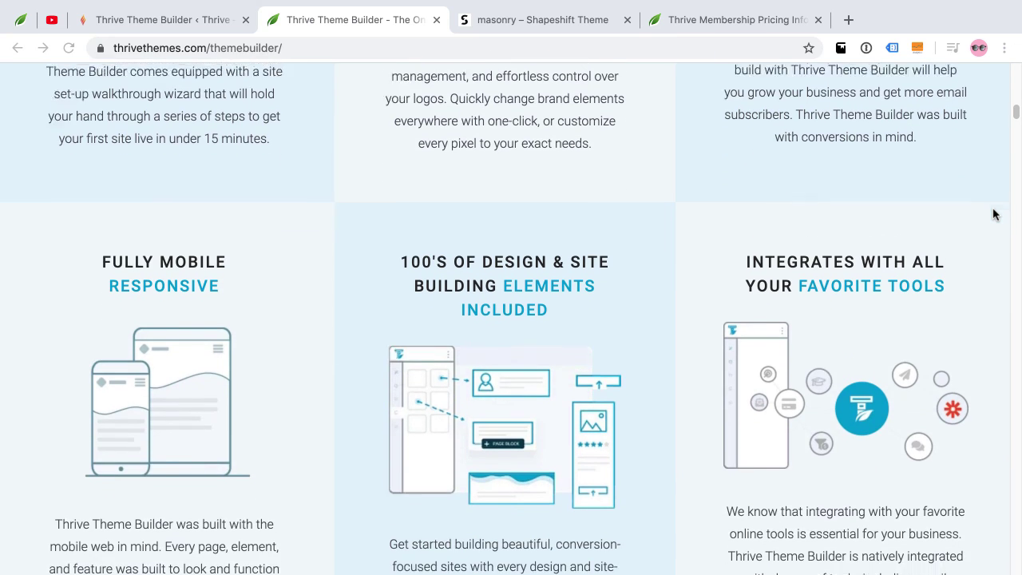
pyautogui.scroll(-3, 994, 214)
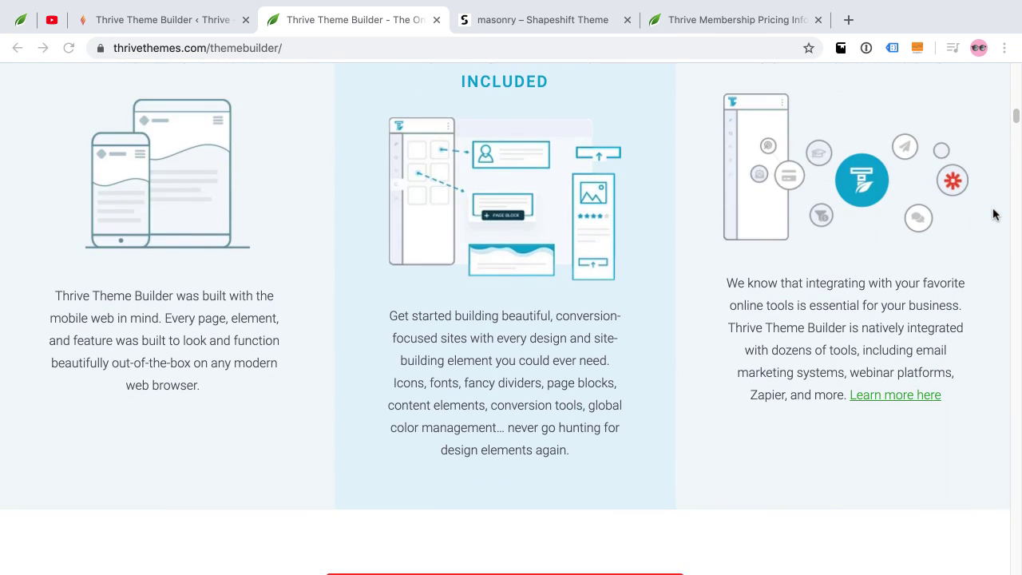
pyautogui.click(585, 23)
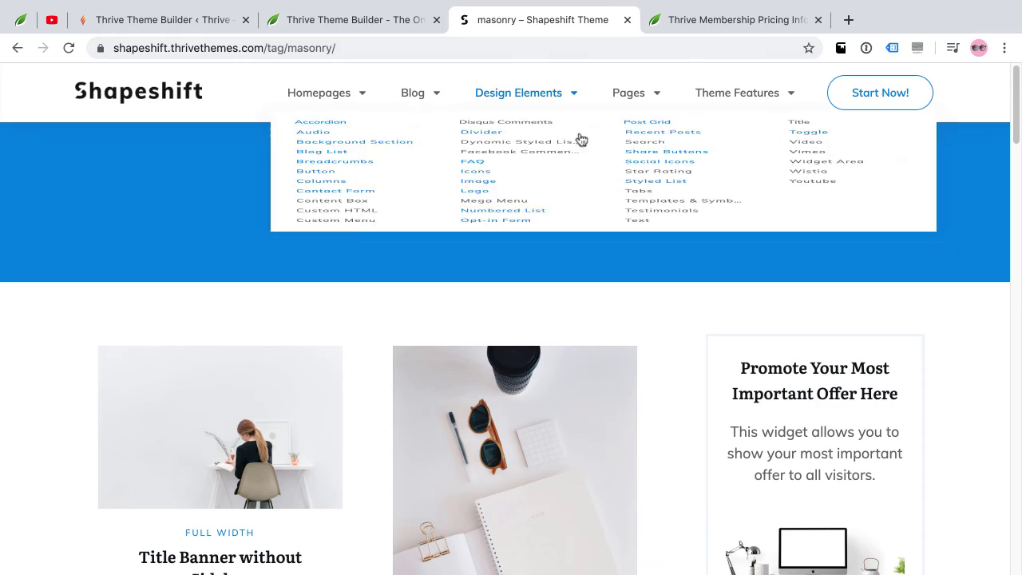
pyautogui.scroll(-5, 993, 228)
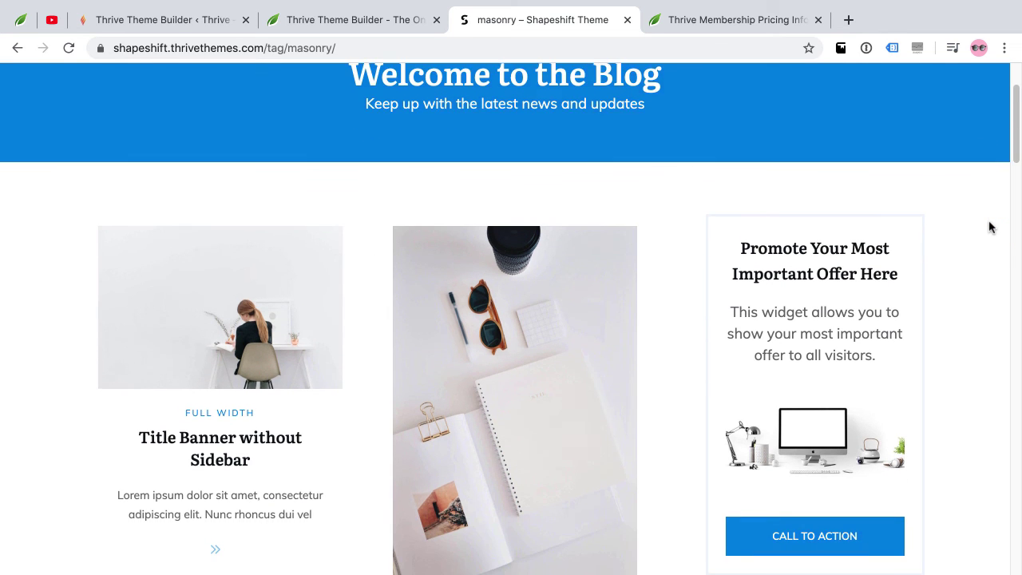
pyautogui.scroll(-10, 989, 228)
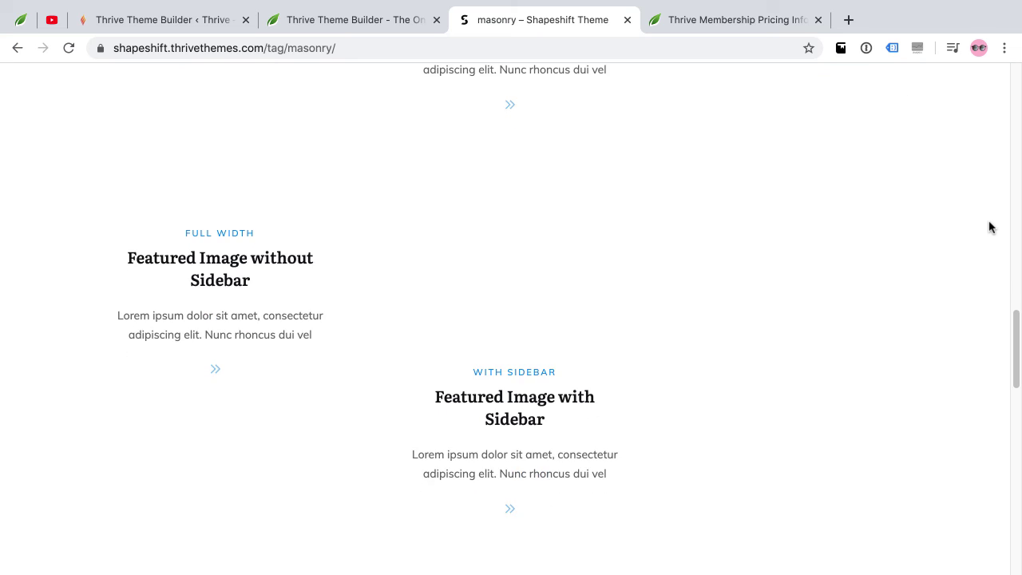
pyautogui.scroll(20, 990, 228)
# Browse the Pages, Theme Features and Design Elements menus, ending on The Toggle Element page
pyautogui.moveTo(640, 97)
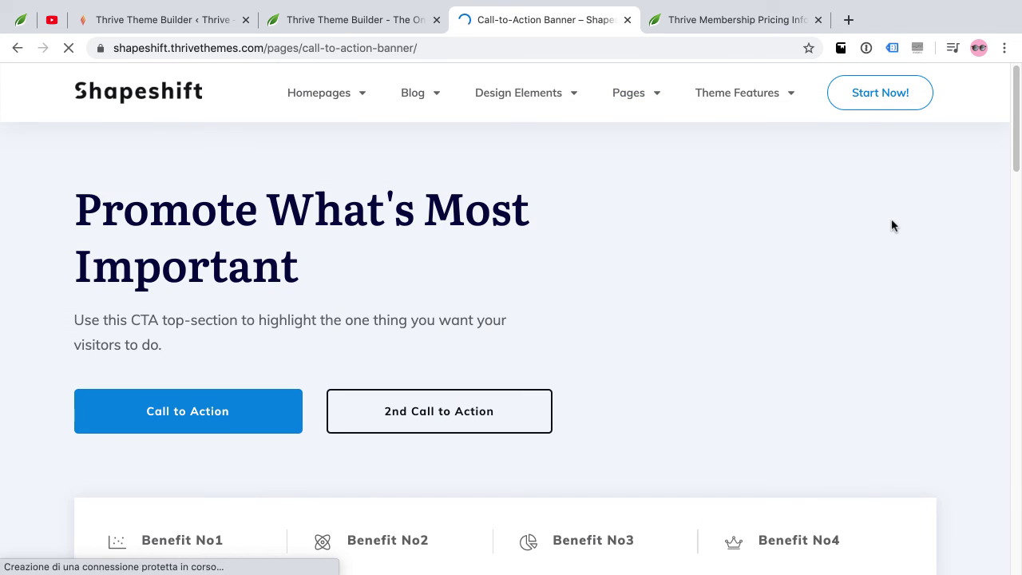
pyautogui.scroll(-5, 884, 231)
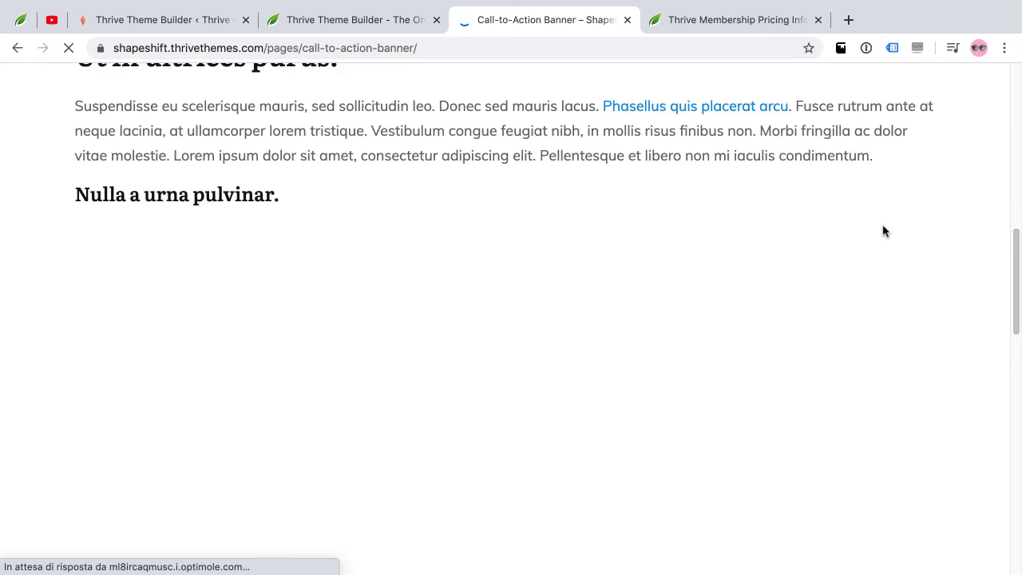
pyautogui.scroll(10, 883, 231)
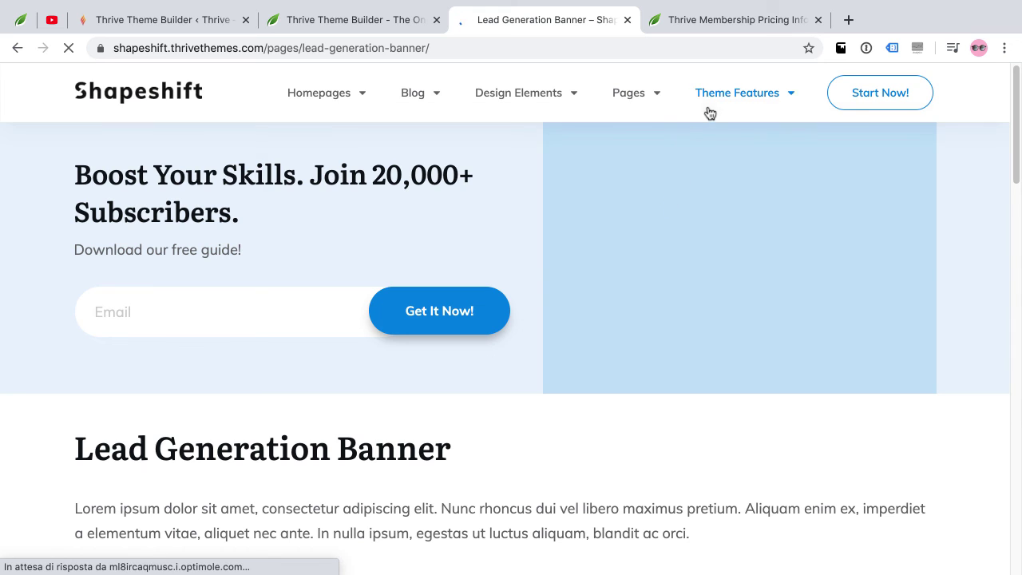
pyautogui.moveTo(711, 111)
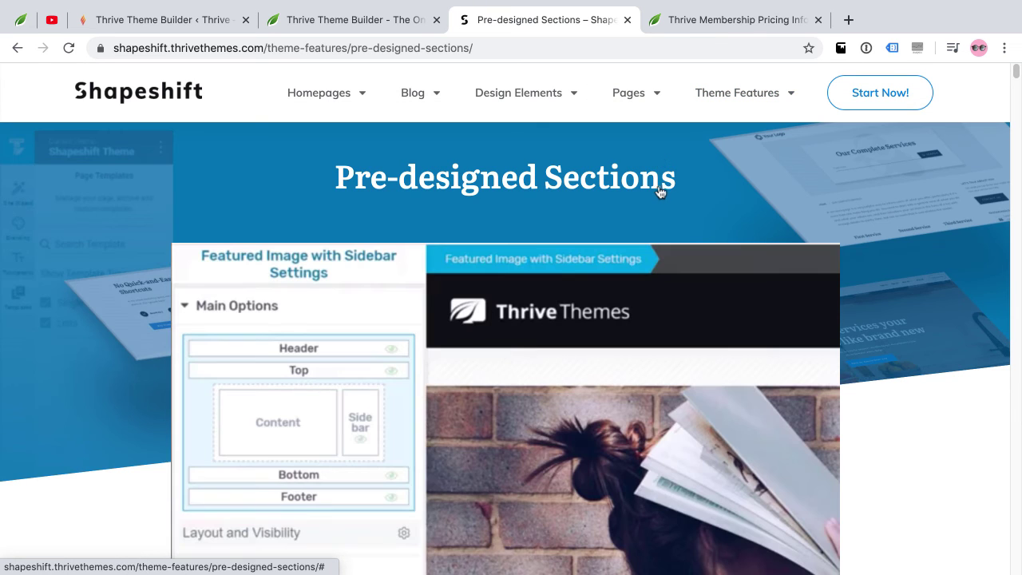
pyautogui.scroll(-5, 661, 193)
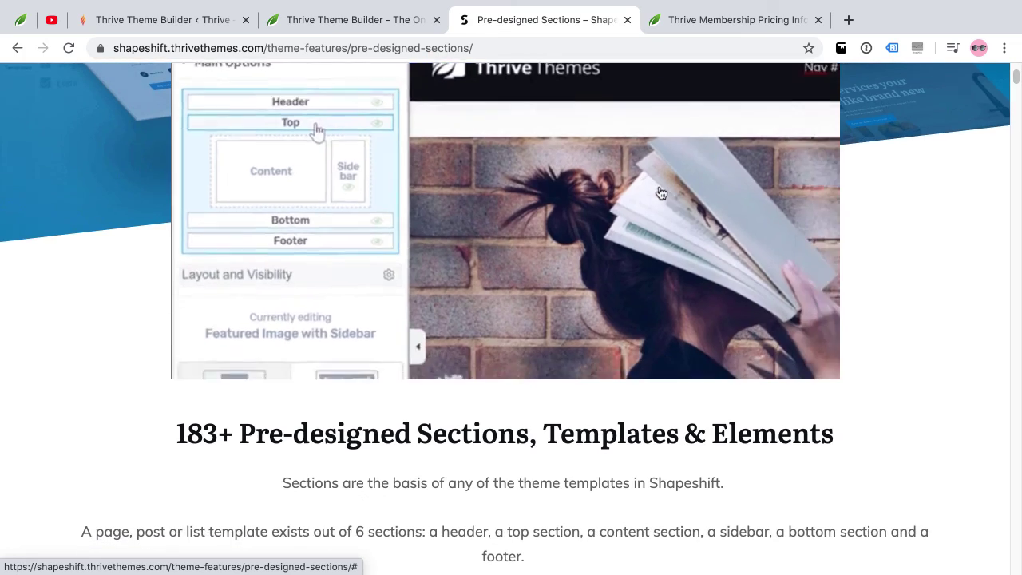
pyautogui.scroll(5, 661, 193)
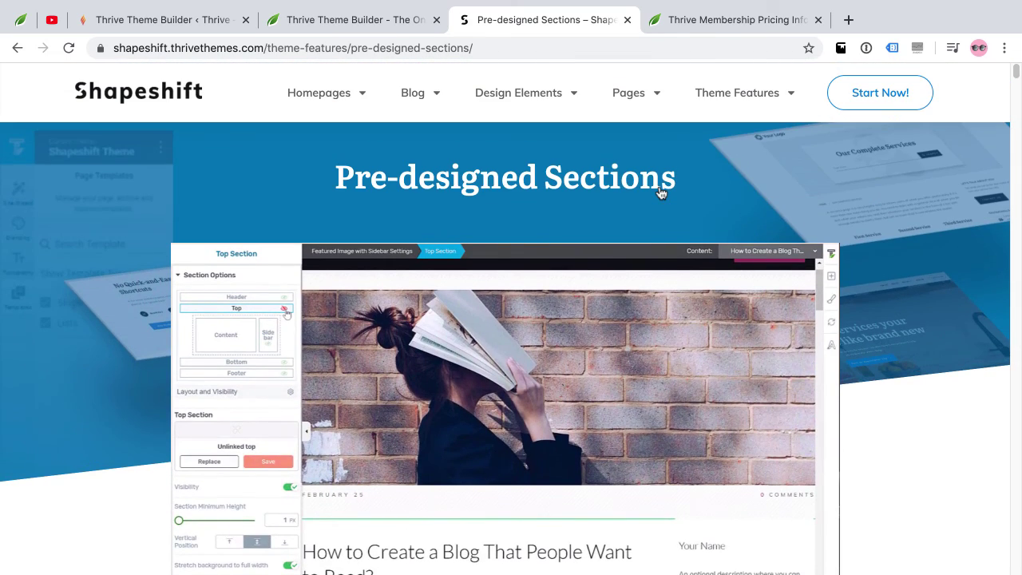
pyautogui.moveTo(324, 94)
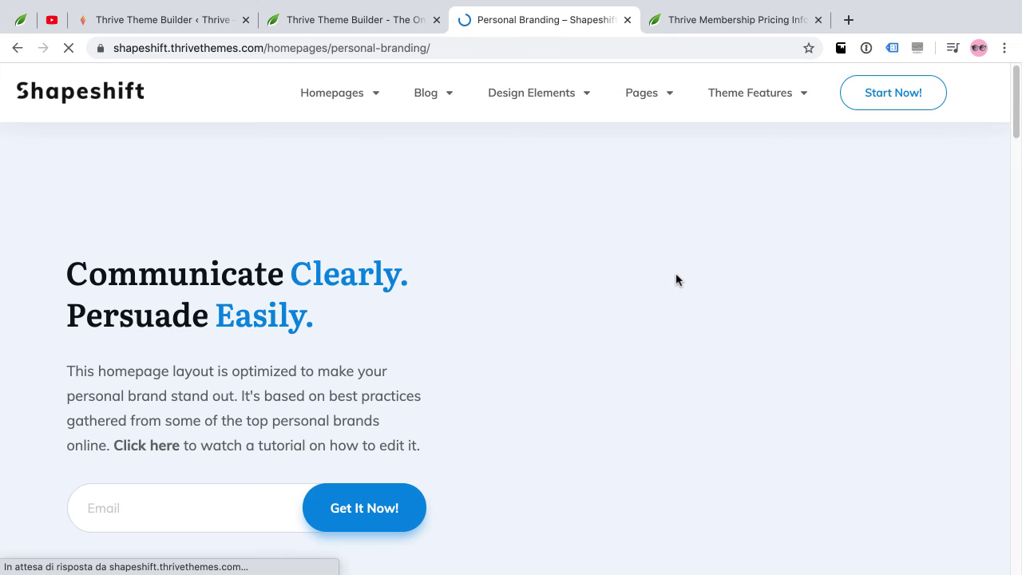
pyautogui.moveTo(535, 108)
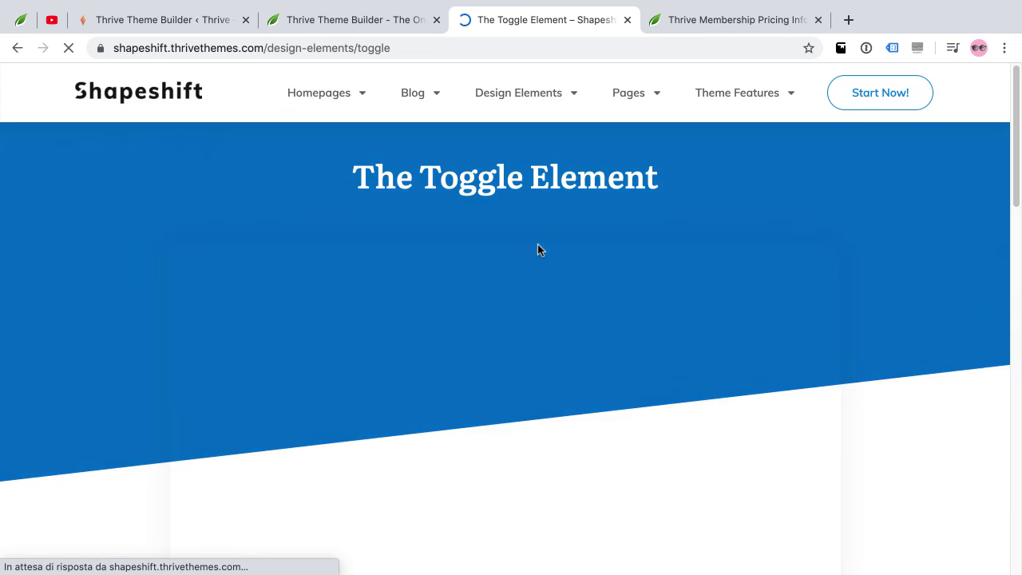
pyautogui.scroll(-2, 554, 256)
pyautogui.scroll(-2, 554, 255)
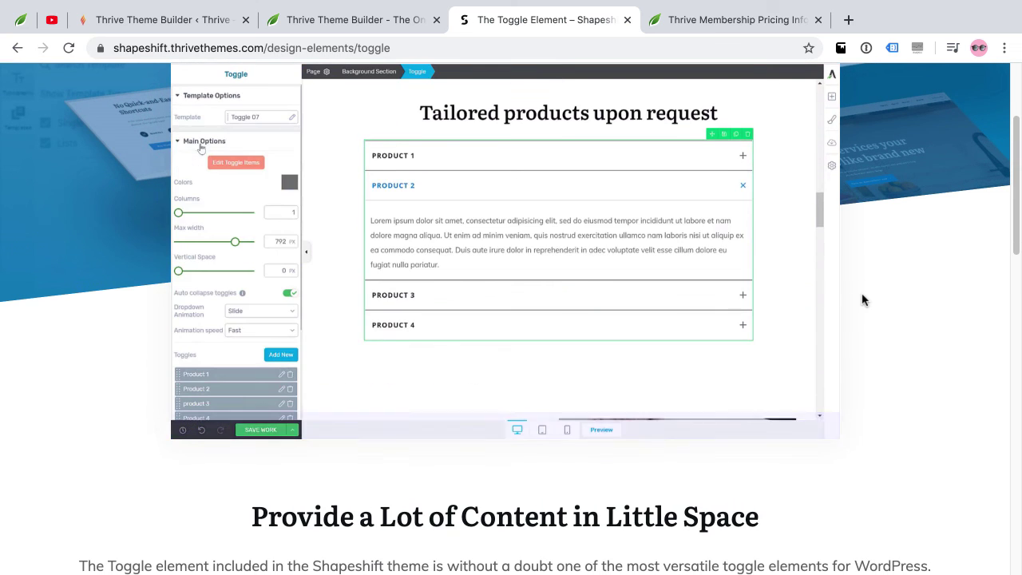
pyautogui.scroll(-5, 863, 299)
pyautogui.scroll(6, 862, 299)
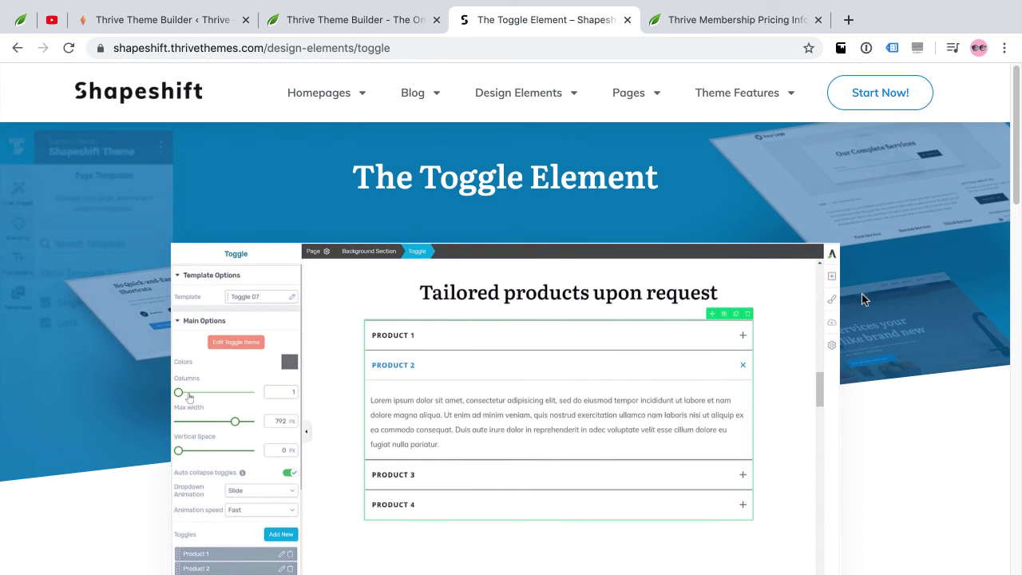
# Review the Thrive Membership Pricing page down to its Shapeshift section and testimonial
pyautogui.click(743, 20)
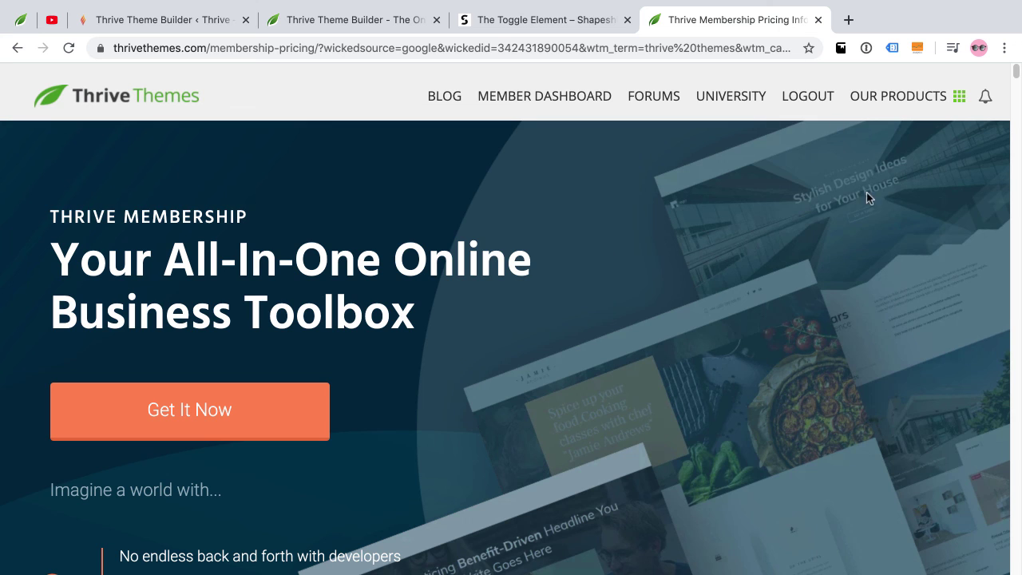
pyautogui.scroll(-3, 942, 229)
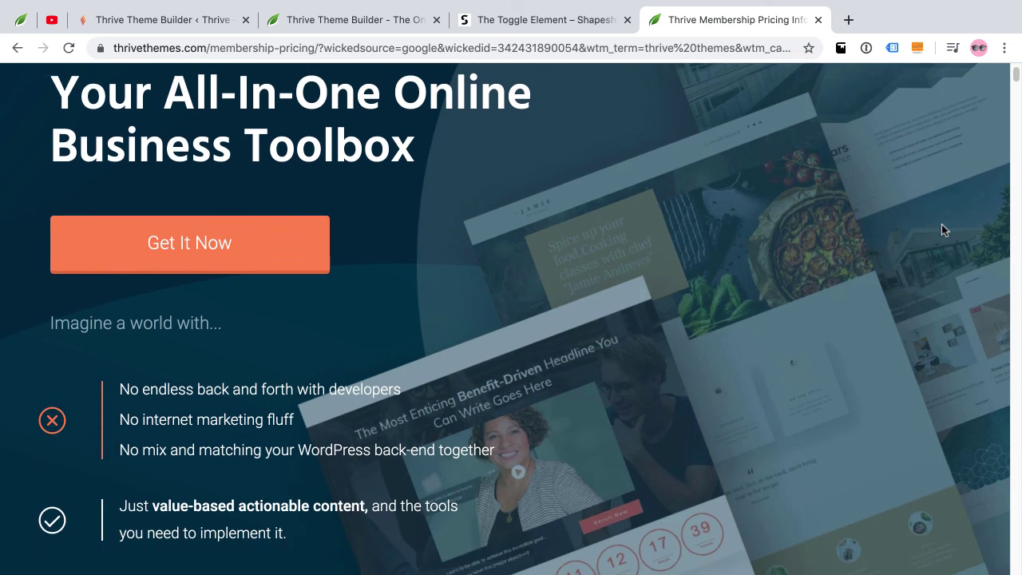
pyautogui.scroll(-5, 942, 226)
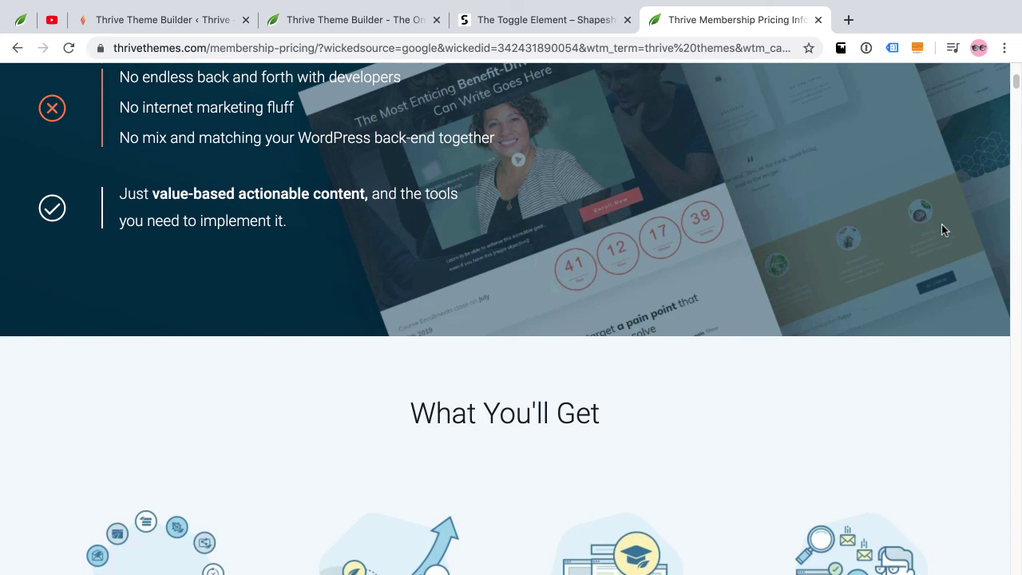
pyautogui.scroll(-6, 942, 224)
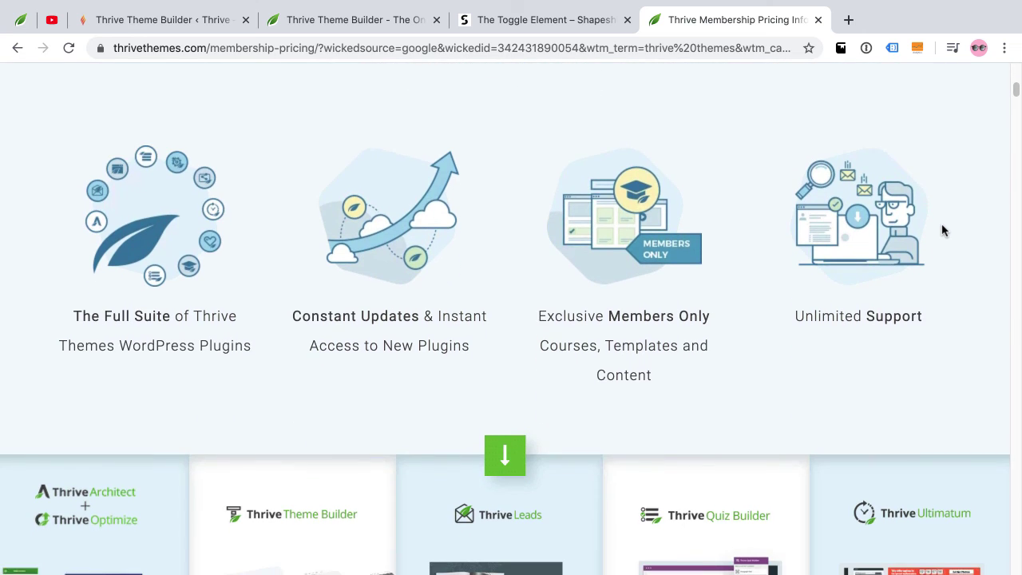
pyautogui.scroll(-6, 942, 230)
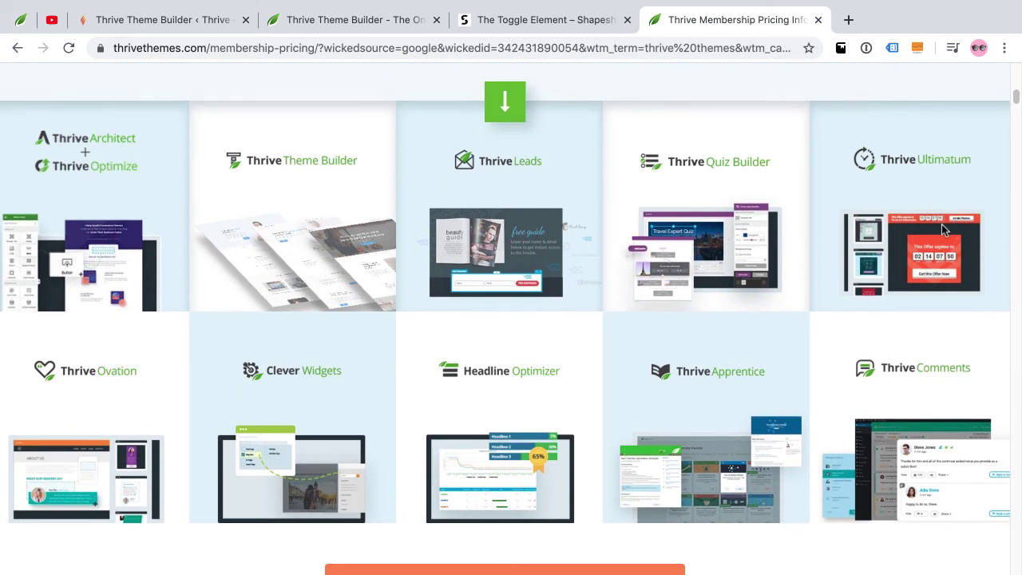
pyautogui.scroll(-4, 942, 226)
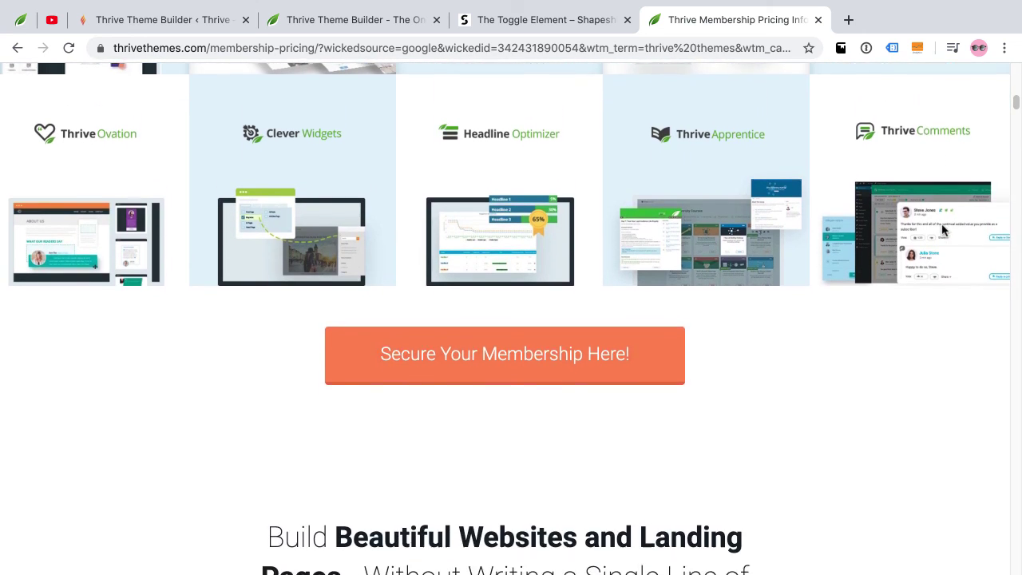
pyautogui.scroll(-2, 943, 230)
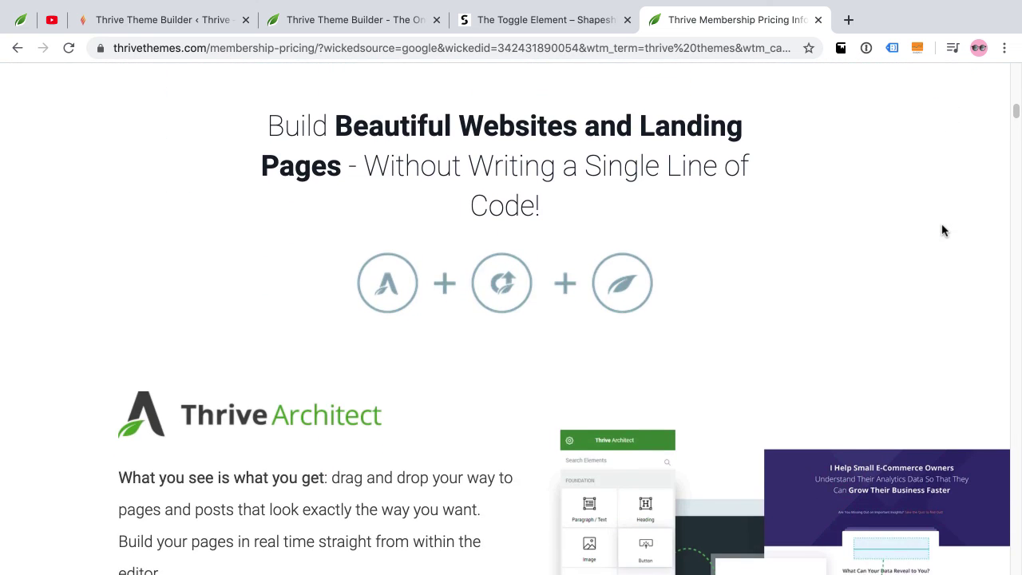
pyautogui.scroll(-8, 943, 230)
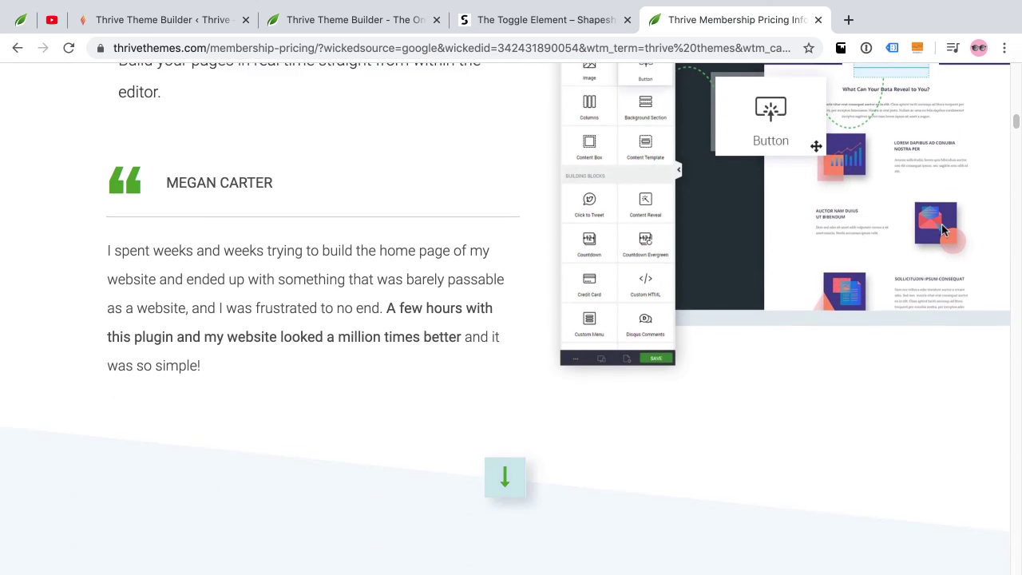
pyautogui.scroll(-9, 943, 230)
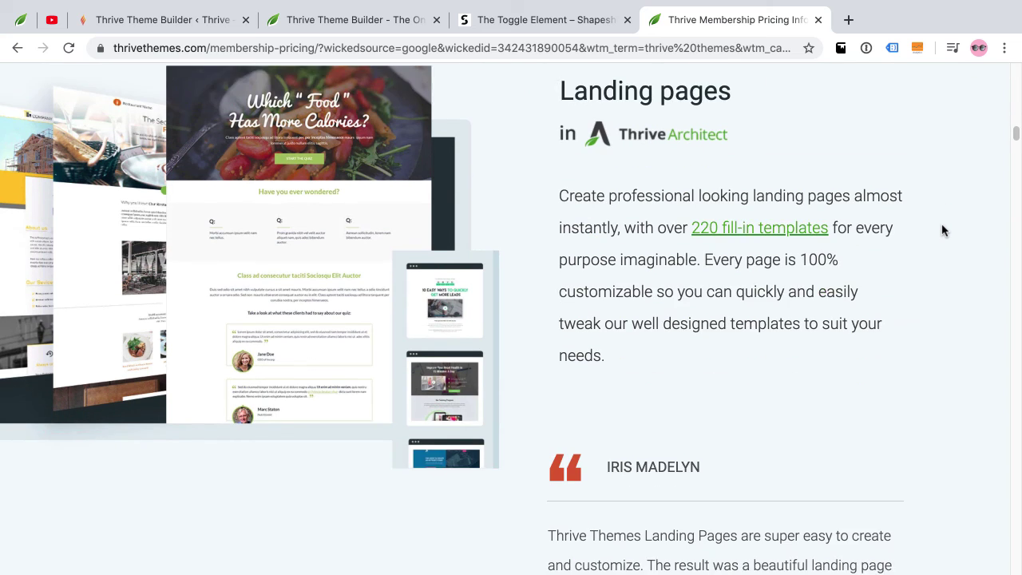
pyautogui.scroll(-9, 942, 230)
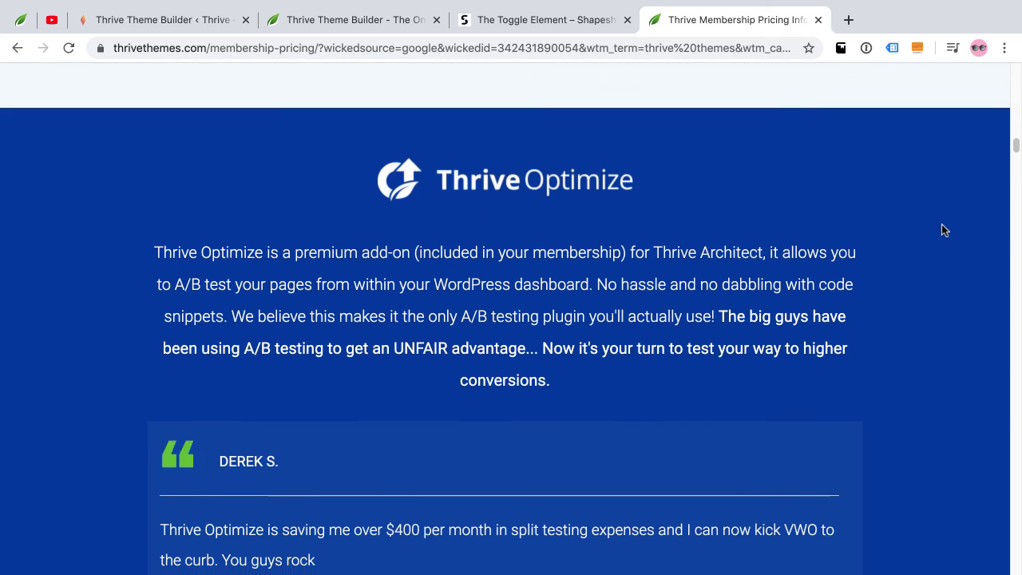
pyautogui.scroll(-9, 943, 230)
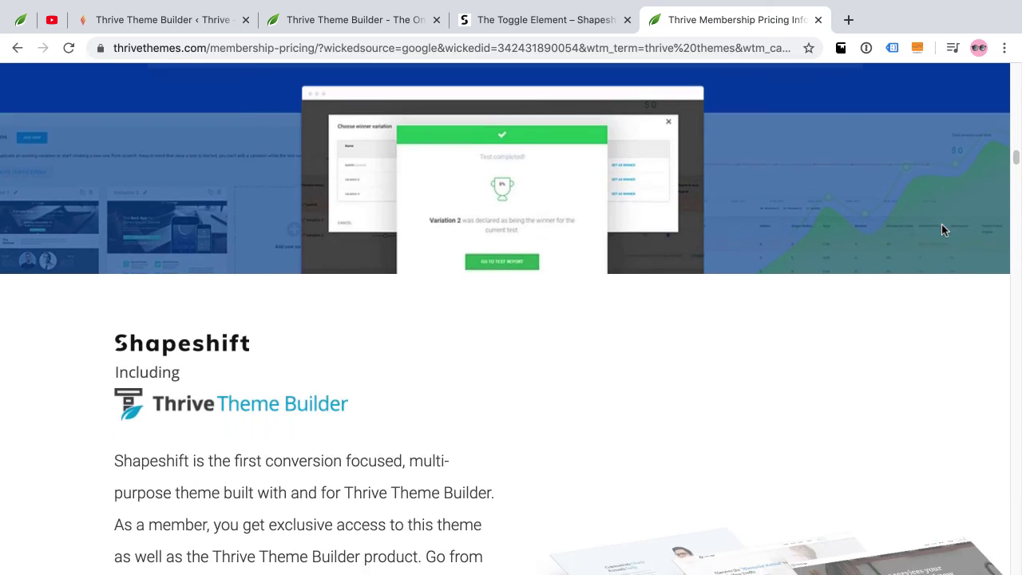
pyautogui.scroll(-7, 942, 230)
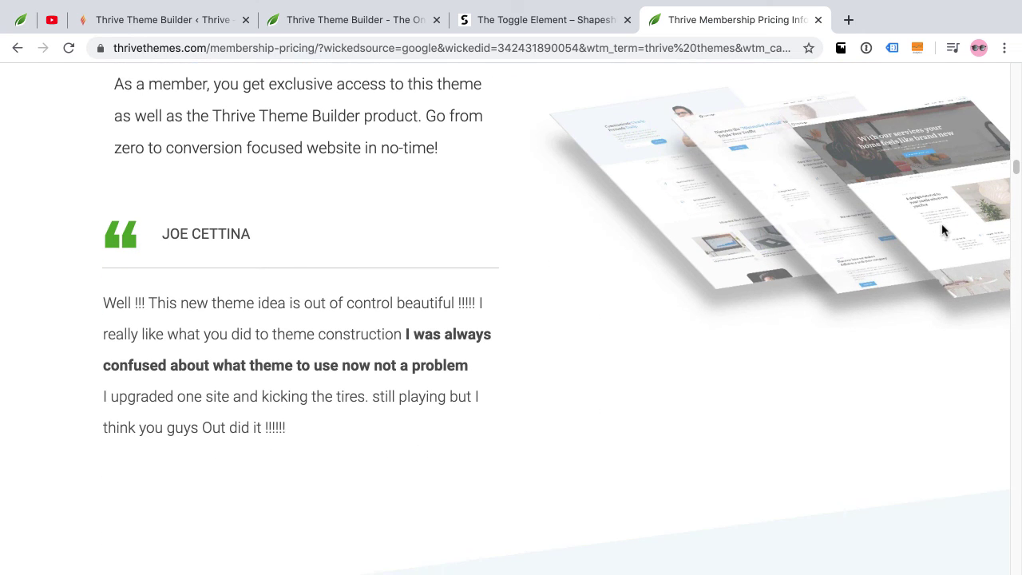